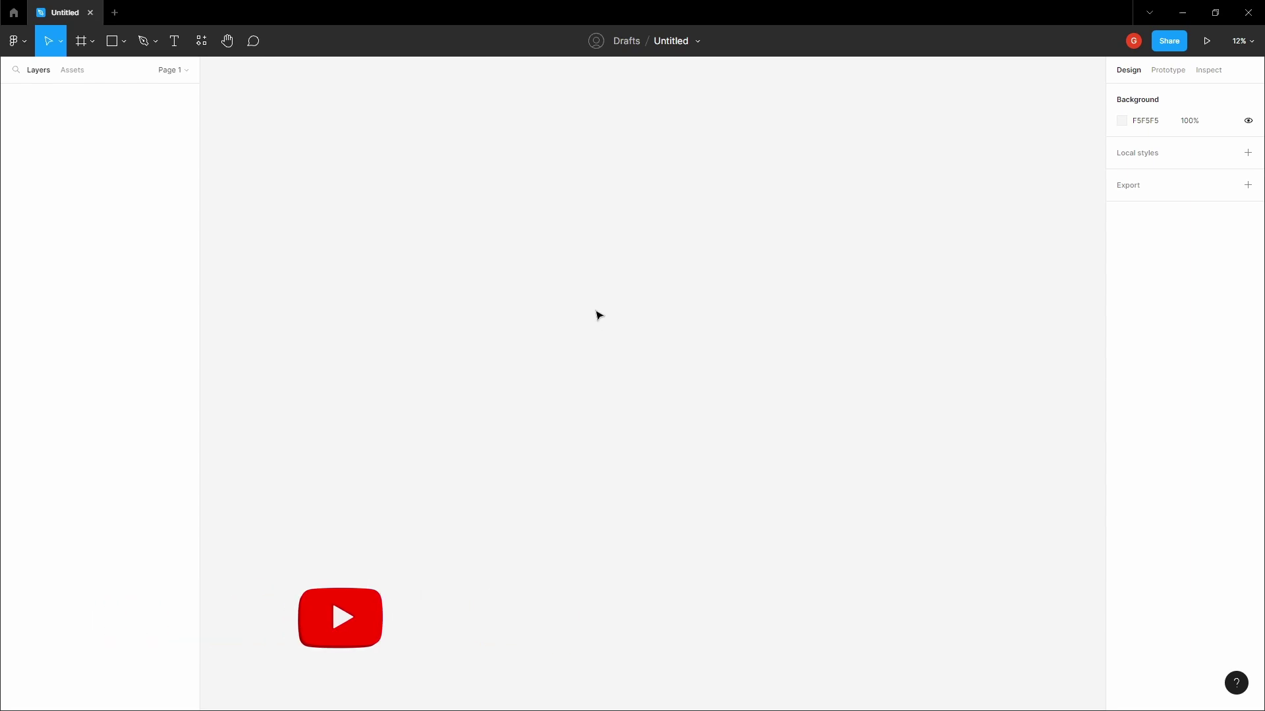
Step: Paste the Logo, Text Styles, Icons, Colors and Imagery style guide frames onto the empty canvas
{"action": "key", "text": "ctrl+v"}
{"action": "left_click", "coordinate": [585, 236]}
{"action": "key", "text": "space"}
{"action": "left_click_drag", "start_coordinate": [575, 241], "coordinate": [562, 222]}
{"action": "scroll", "coordinate": [561, 223], "scroll_direction": "down", "scroll_amount": 1}
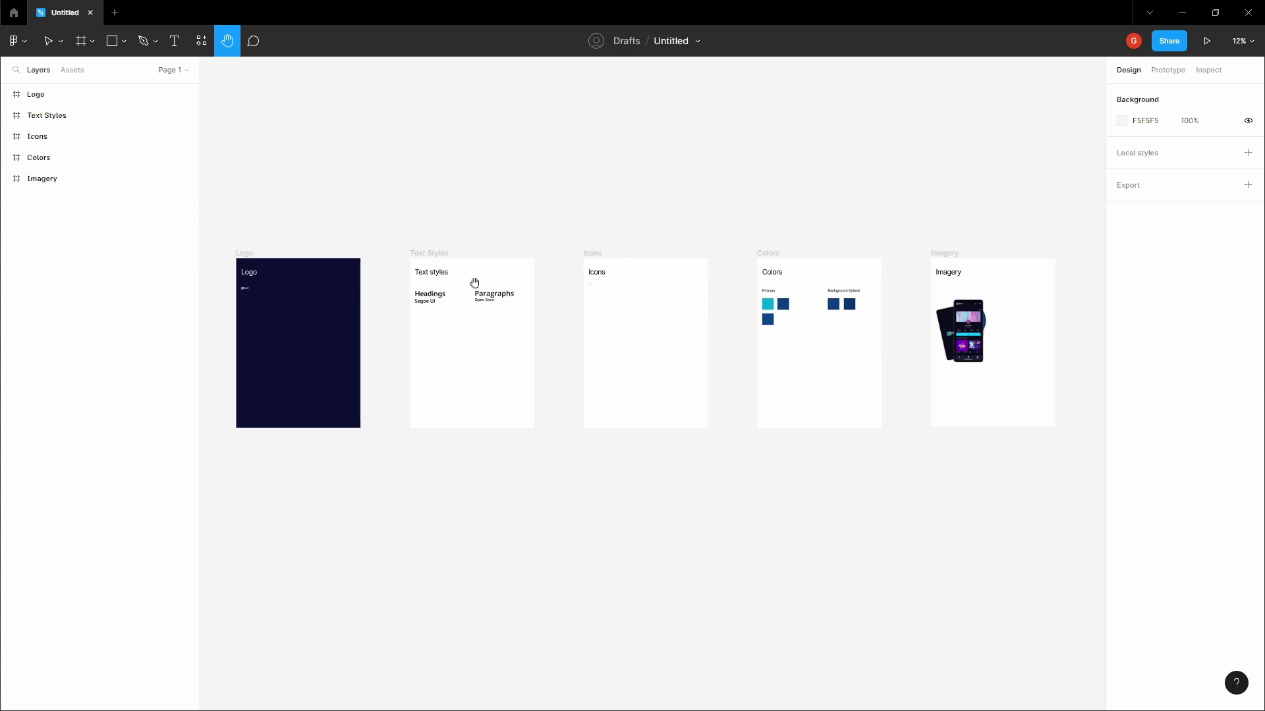
{"action": "left_click_drag", "start_coordinate": [465, 337], "coordinate": [484, 285]}
{"action": "left_click_drag", "start_coordinate": [573, 350], "coordinate": [579, 320]}
{"action": "key", "text": "v"}
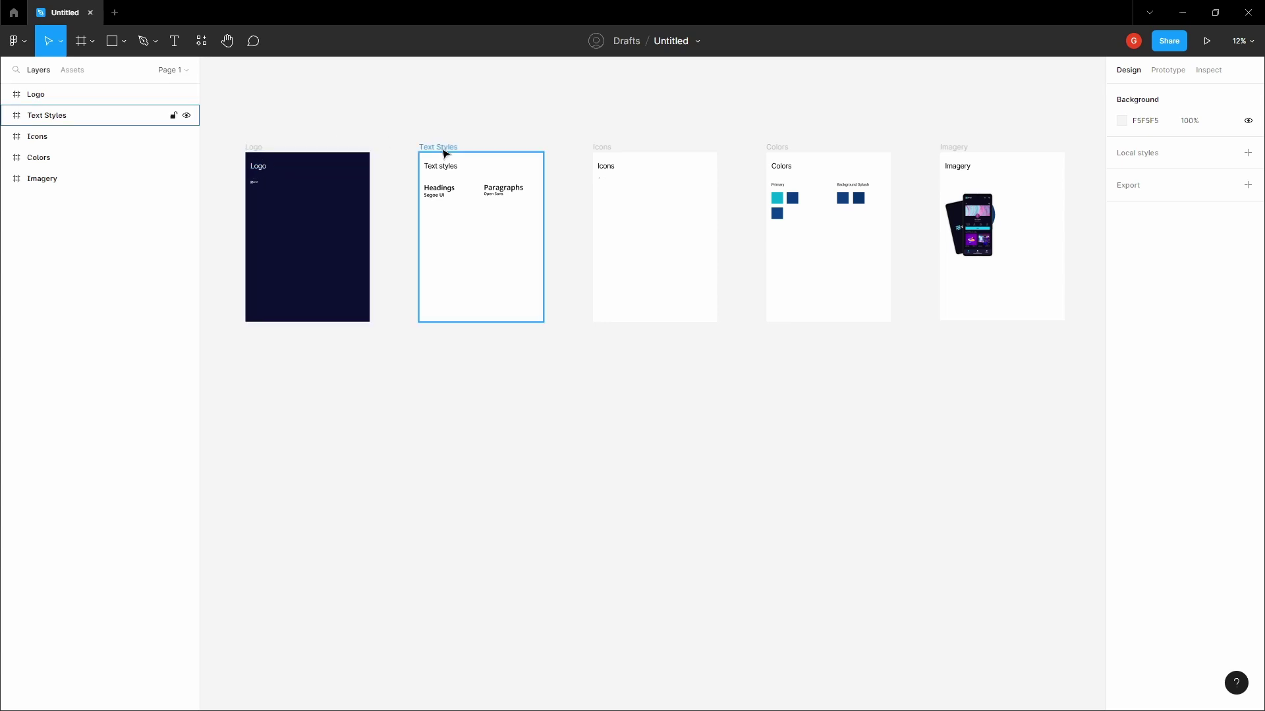
Step: Look over the contents of the pasted style guide frames, including the icons, colors and imagery
{"action": "scroll", "coordinate": [599, 185], "scroll_direction": "up", "scroll_amount": 5}
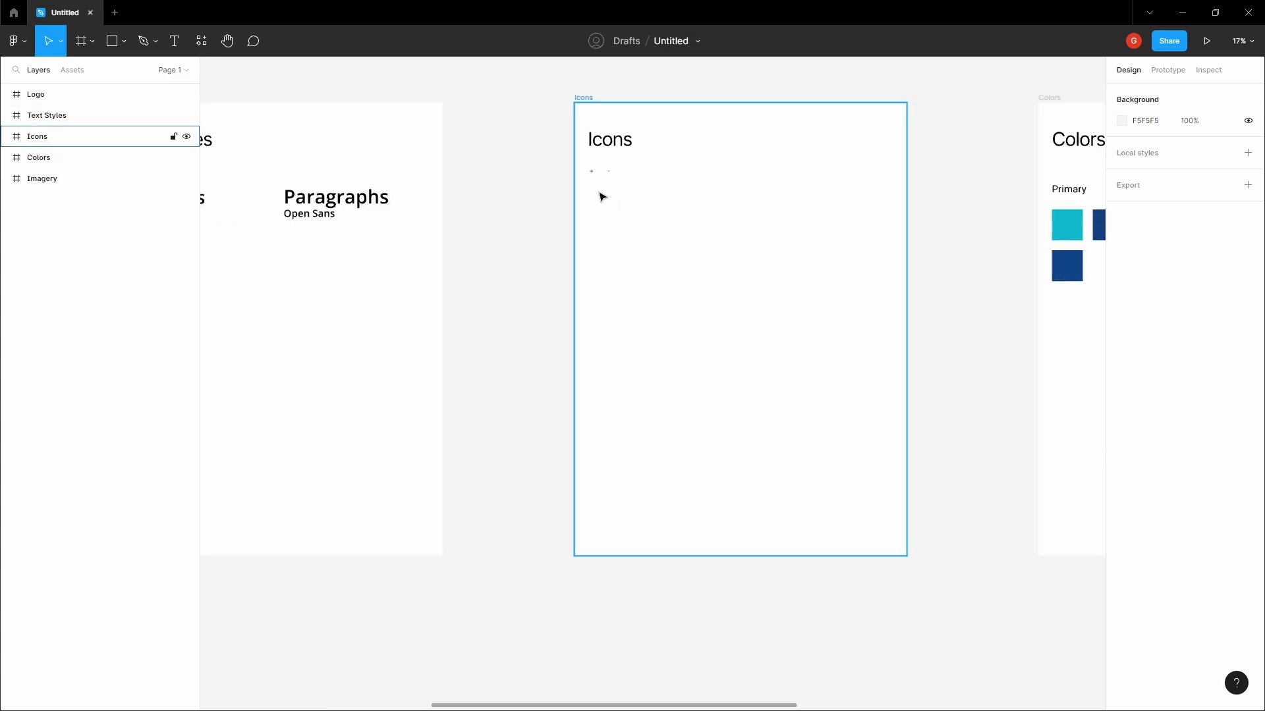
{"action": "key", "text": "space"}
{"action": "left_click_drag", "start_coordinate": [556, 194], "coordinate": [531, 206]}
{"action": "scroll", "coordinate": [533, 210], "scroll_direction": "down", "scroll_amount": 2}
{"action": "left_click_drag", "start_coordinate": [869, 254], "coordinate": [589, 253]}
{"action": "scroll", "coordinate": [589, 253], "scroll_direction": "down", "scroll_amount": 2}
{"action": "scroll", "coordinate": [799, 256], "scroll_direction": "up", "scroll_amount": 2}
{"action": "left_click_drag", "start_coordinate": [510, 331], "coordinate": [743, 287]}
Step: Create a 1440 × 1024 Desktop preset frame below the style guide frames
{"action": "scroll", "coordinate": [743, 288], "scroll_direction": "down", "scroll_amount": 1}
{"action": "scroll", "coordinate": [743, 288], "scroll_direction": "down", "scroll_amount": 3}
{"action": "key", "text": "f"}
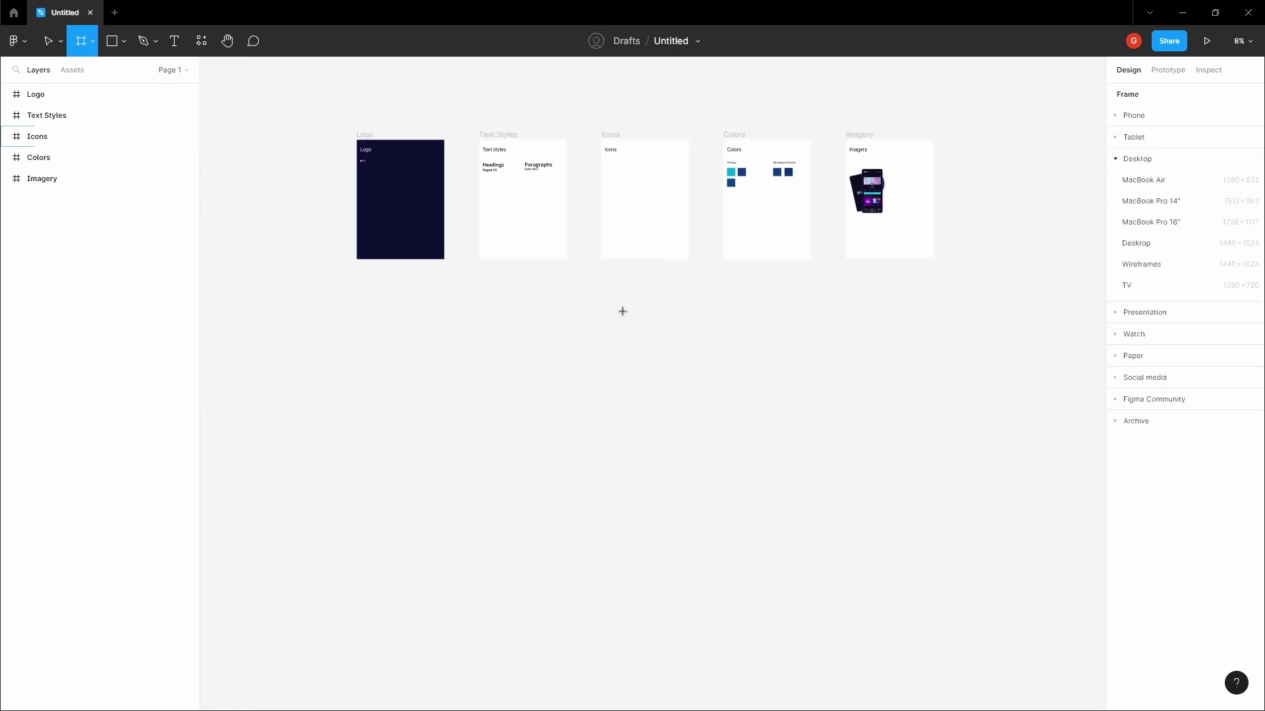
{"action": "scroll", "coordinate": [622, 311], "scroll_direction": "down", "scroll_amount": 2}
{"action": "scroll", "coordinate": [621, 310], "scroll_direction": "up", "scroll_amount": 1}
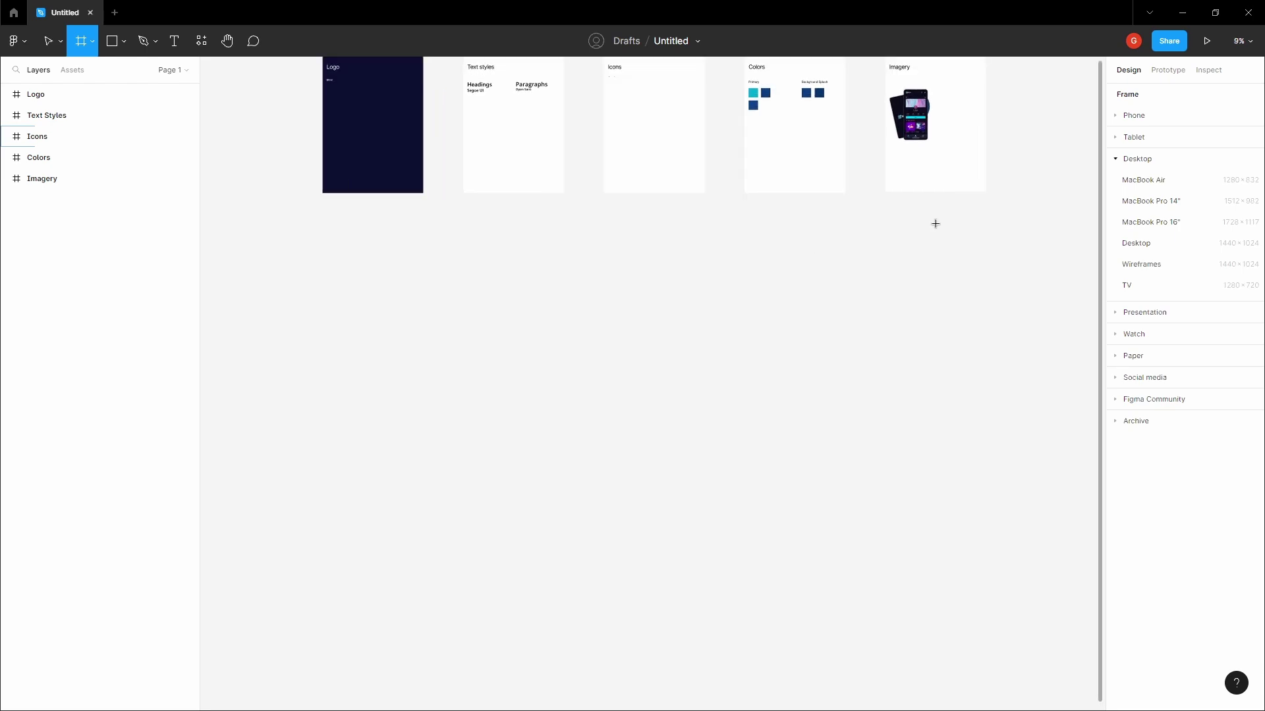
{"action": "left_click", "coordinate": [1125, 243]}
{"action": "scroll", "coordinate": [659, 349], "scroll_direction": "up", "scroll_amount": 4}
{"action": "left_click_drag", "start_coordinate": [630, 334], "coordinate": [630, 285]}
{"action": "left_click", "coordinate": [639, 250]}
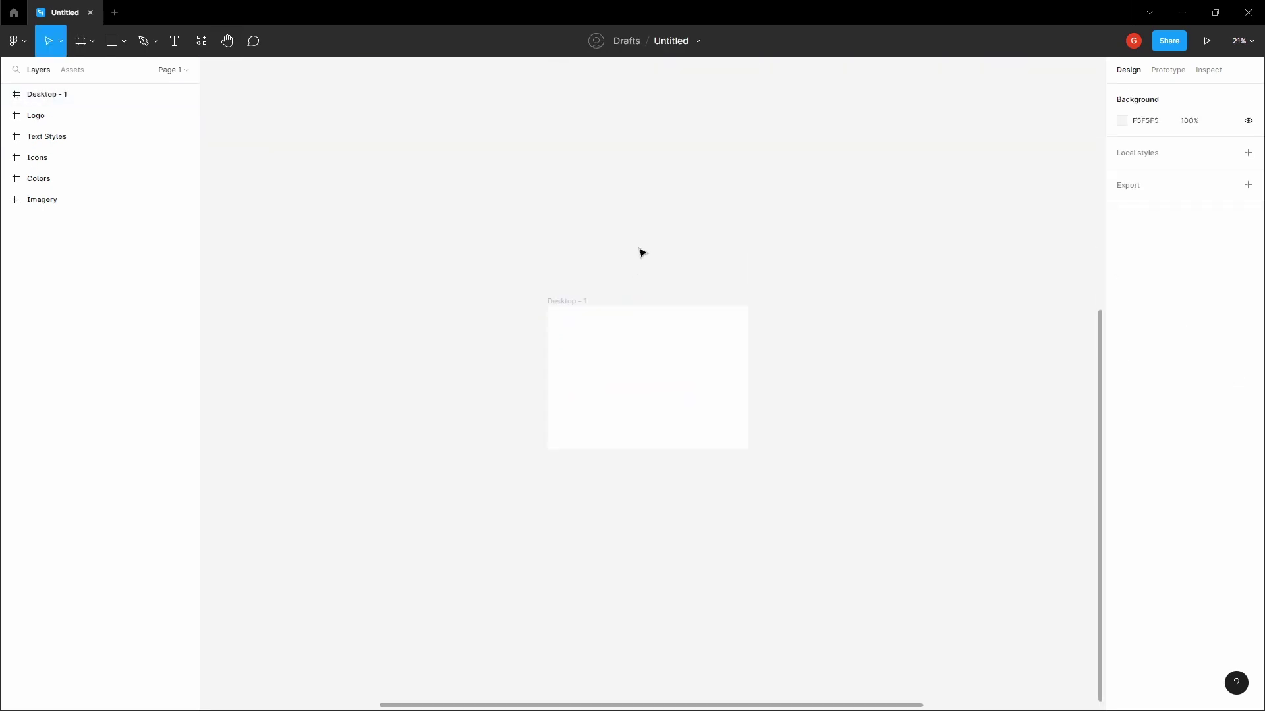
Step: Rename the file as "Crypto Web3 AI Landing Page"
{"action": "double_click", "coordinate": [668, 42]}
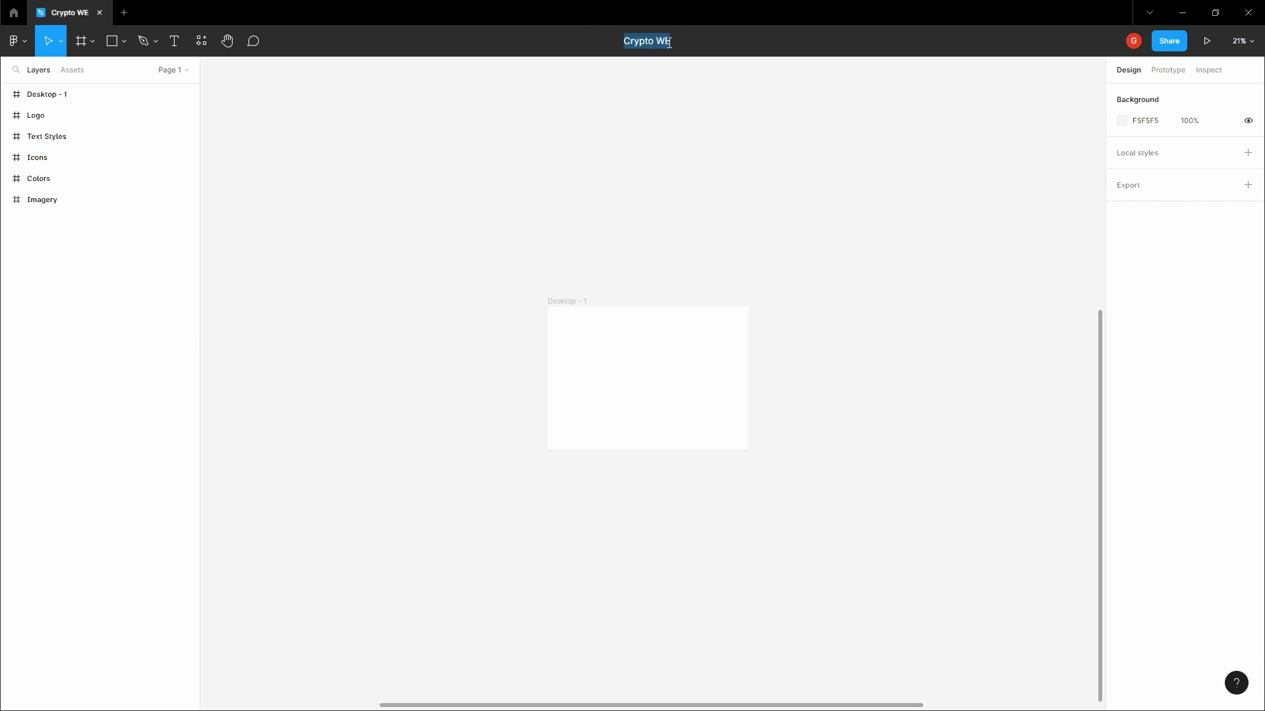
{"action": "type", "text": "Cr"}
{"action": "key", "text": "space"}
{"action": "left_click_drag", "start_coordinate": [640, 249], "coordinate": [621, 210]}
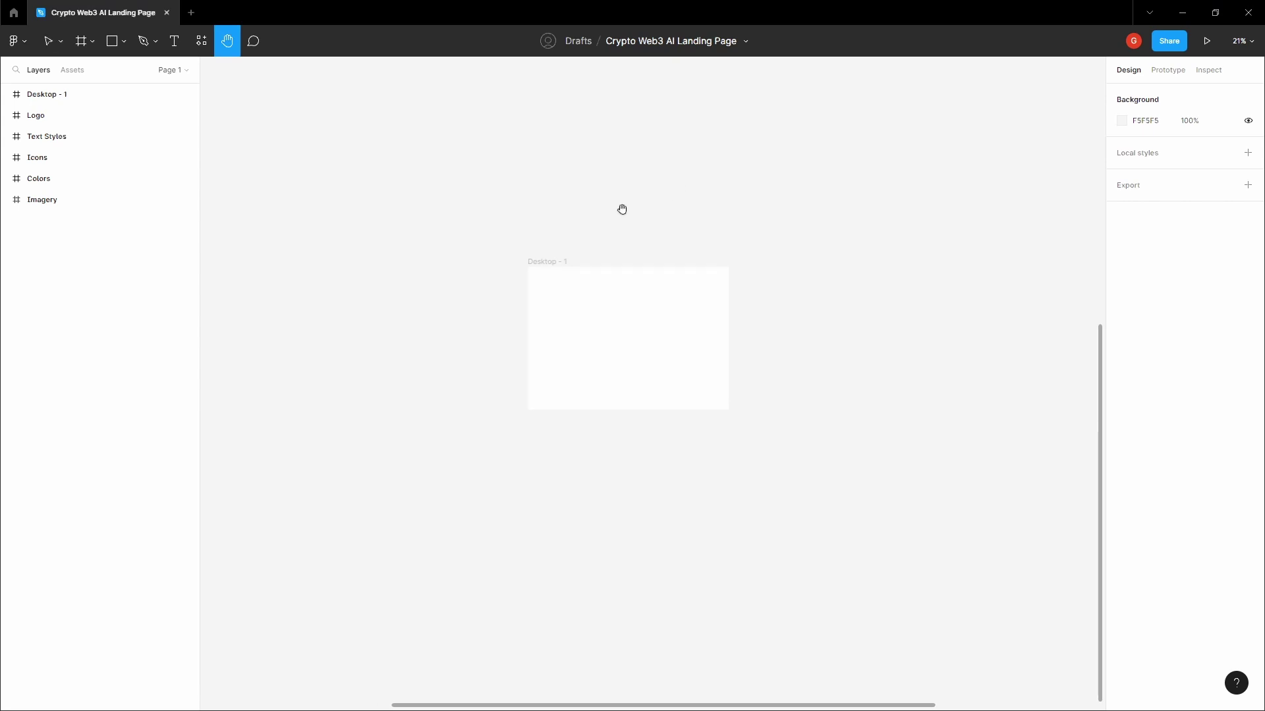
Step: Rename the new desktop frame as "Landing Page"
{"action": "scroll", "coordinate": [636, 270], "scroll_direction": "up", "scroll_amount": 1}
{"action": "scroll", "coordinate": [636, 272], "scroll_direction": "up", "scroll_amount": 2}
{"action": "key", "text": "v"}
{"action": "left_click", "coordinate": [502, 272]}
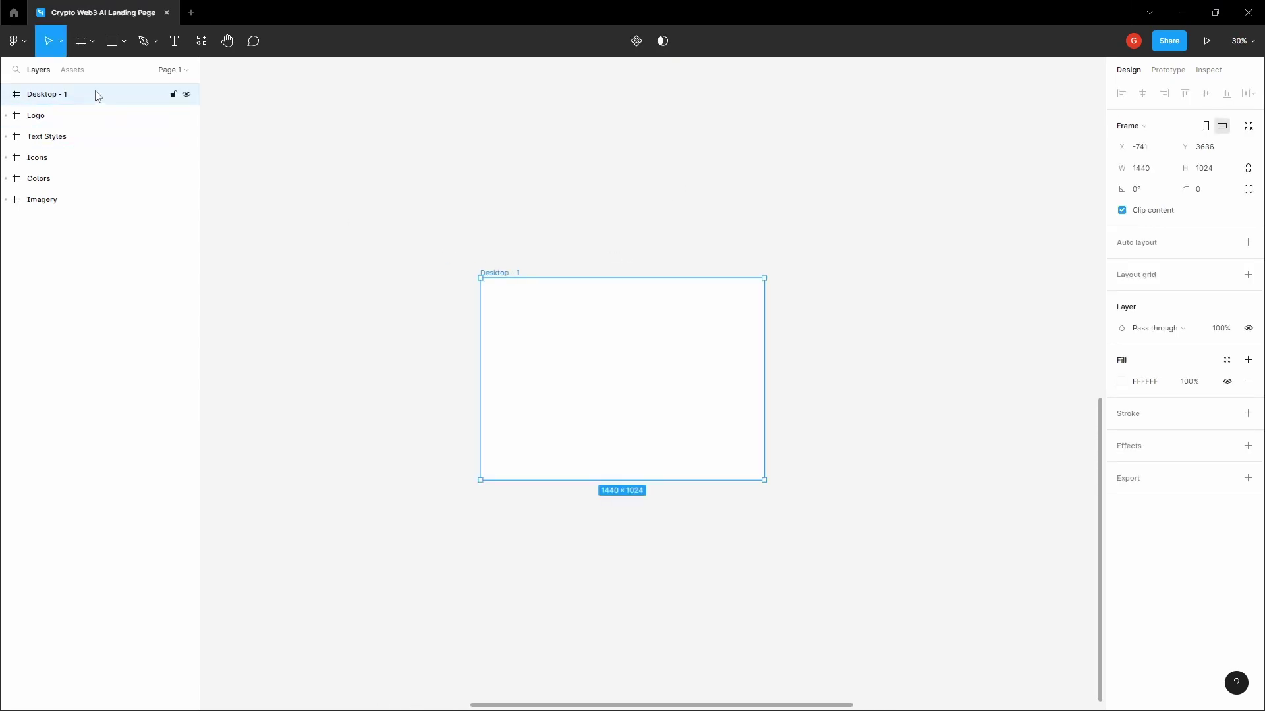
{"action": "double_click", "coordinate": [97, 95]}
{"action": "type", "text": "Landing"}
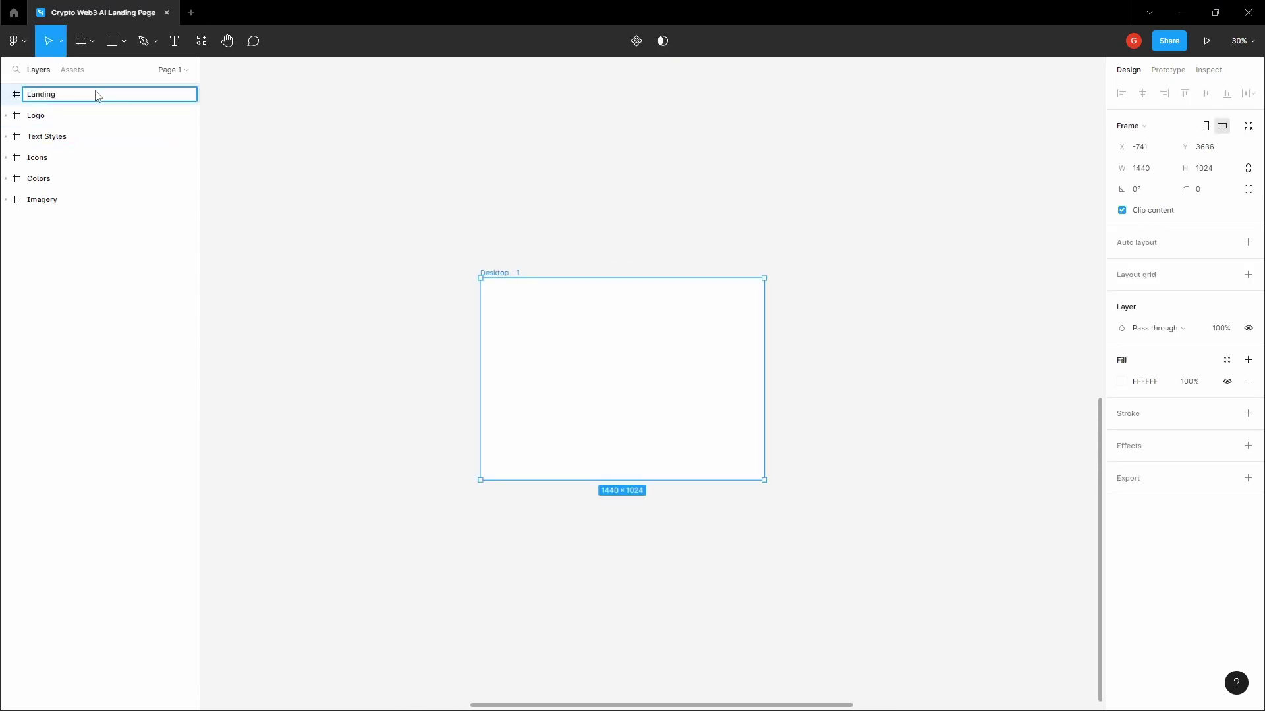
{"action": "type", "text": " Page"}
{"action": "key", "text": "Return"}
{"action": "left_click", "coordinate": [567, 220]}
{"action": "left_click_drag", "start_coordinate": [567, 220], "coordinate": [565, 209]}
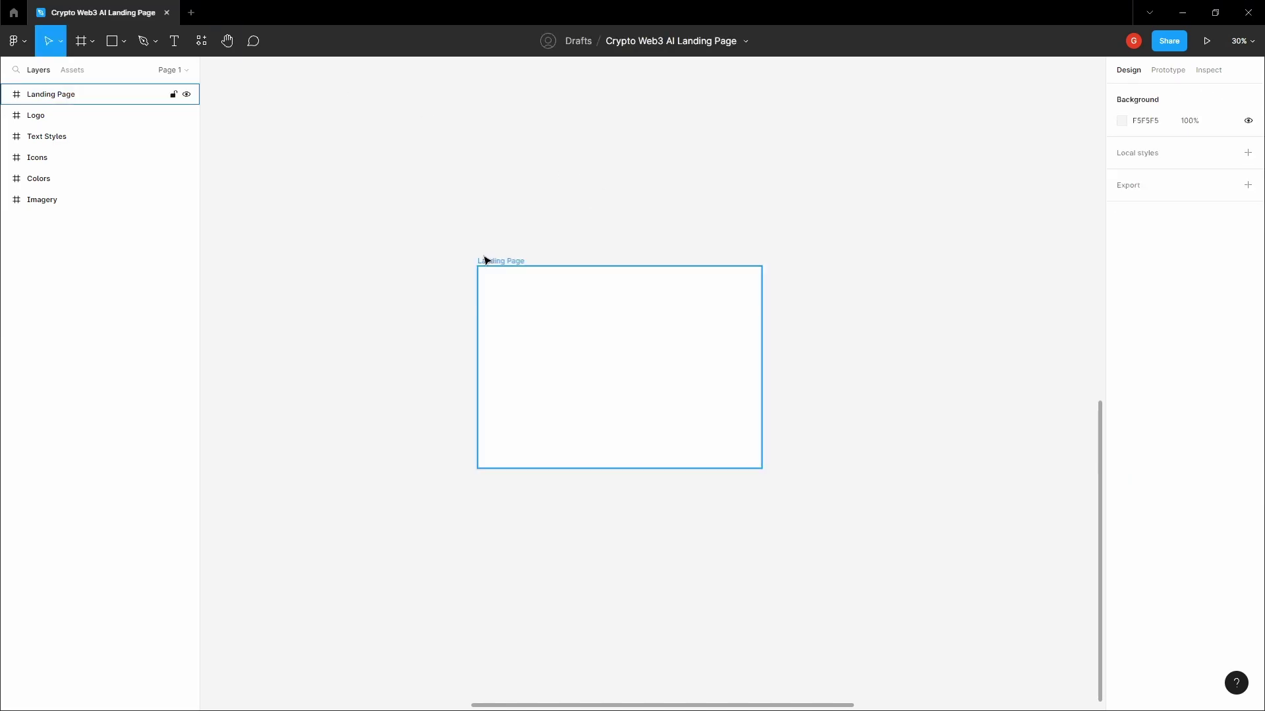
Step: Change the Landing Page frame's fill to a linear gradient running diagonally from its upper-left corner to its lower-right corner
{"action": "left_click", "coordinate": [491, 261]}
{"action": "scroll", "coordinate": [548, 250], "scroll_direction": "up", "scroll_amount": 1}
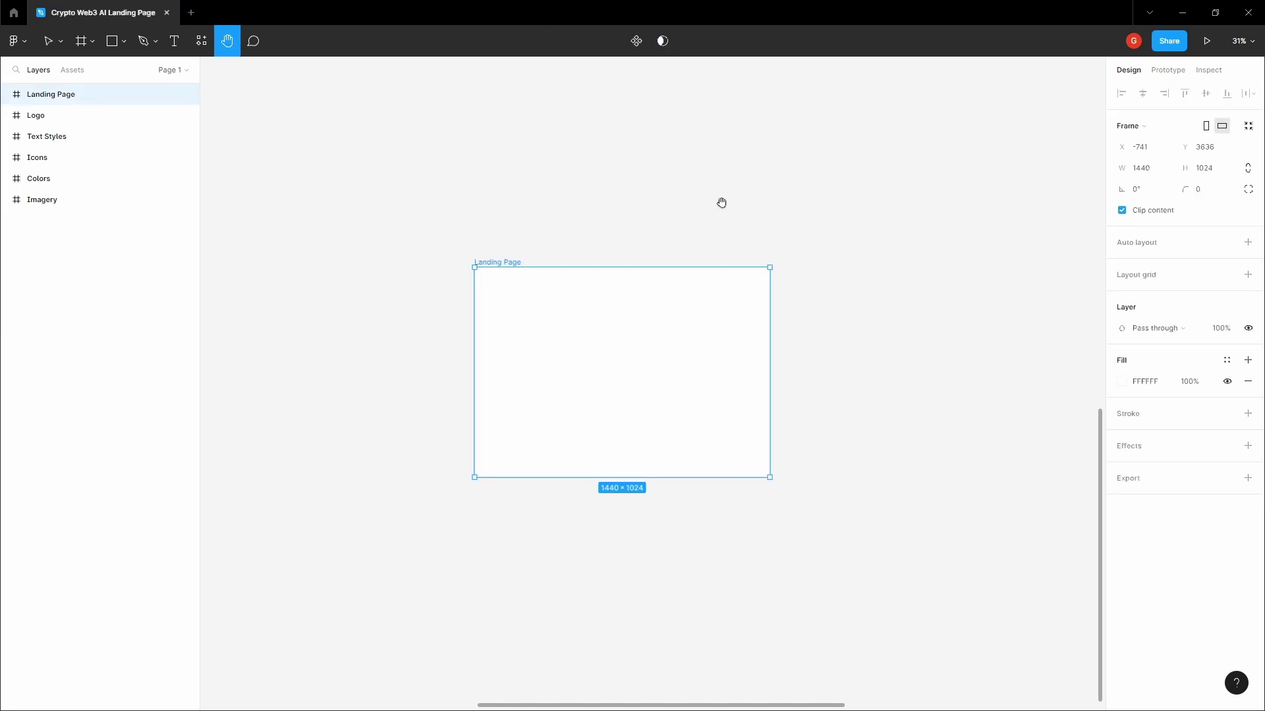
{"action": "left_click", "coordinate": [1122, 381]}
{"action": "left_click", "coordinate": [992, 370]}
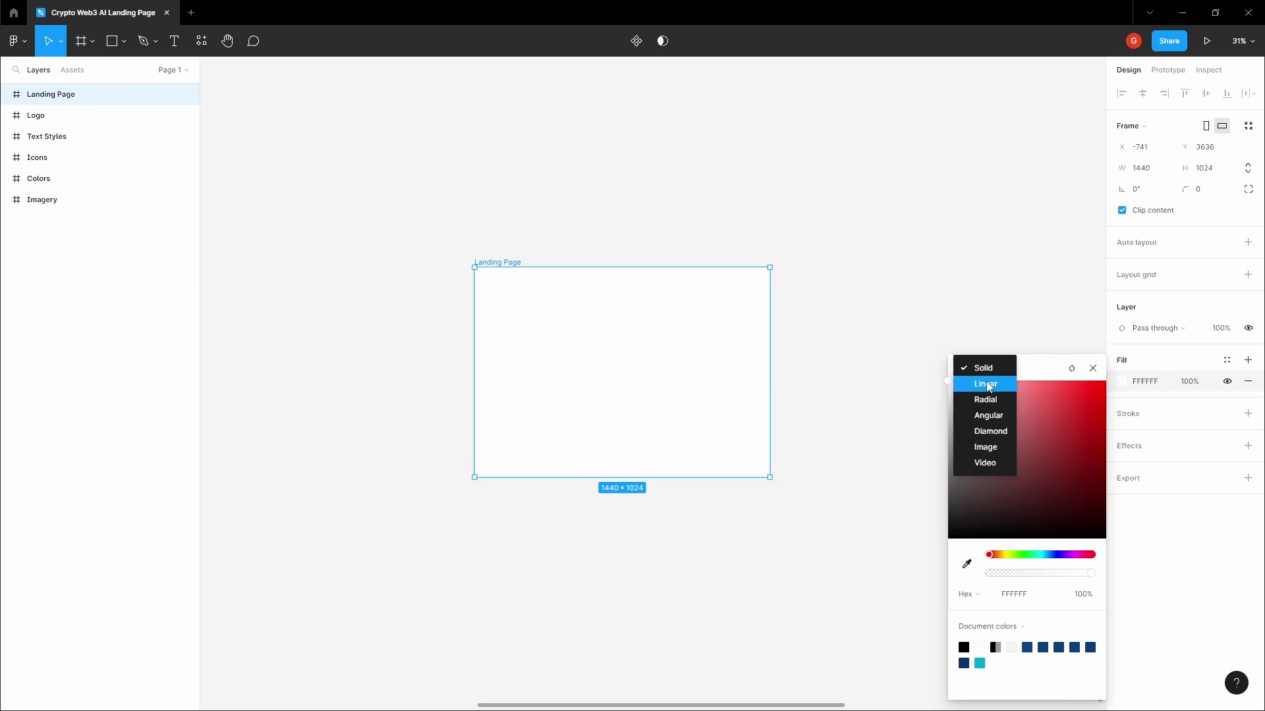
{"action": "left_click", "coordinate": [985, 384]}
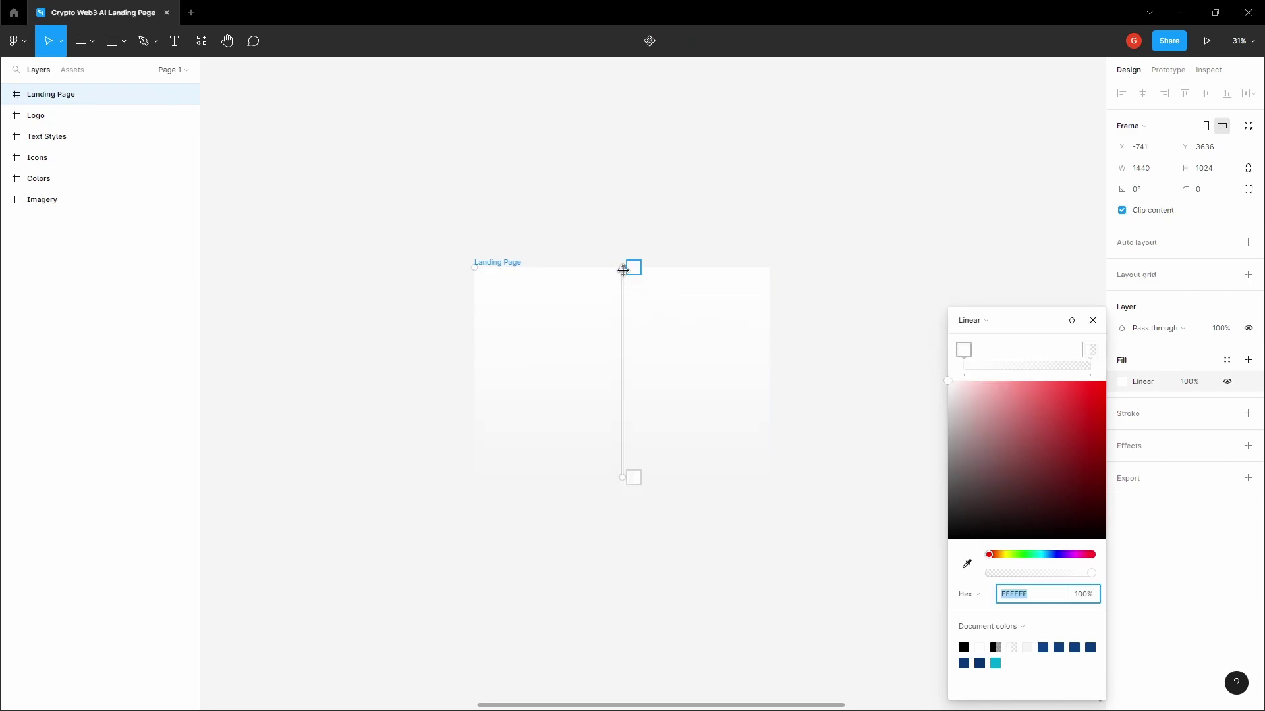
{"action": "left_click_drag", "start_coordinate": [623, 270], "coordinate": [450, 272]}
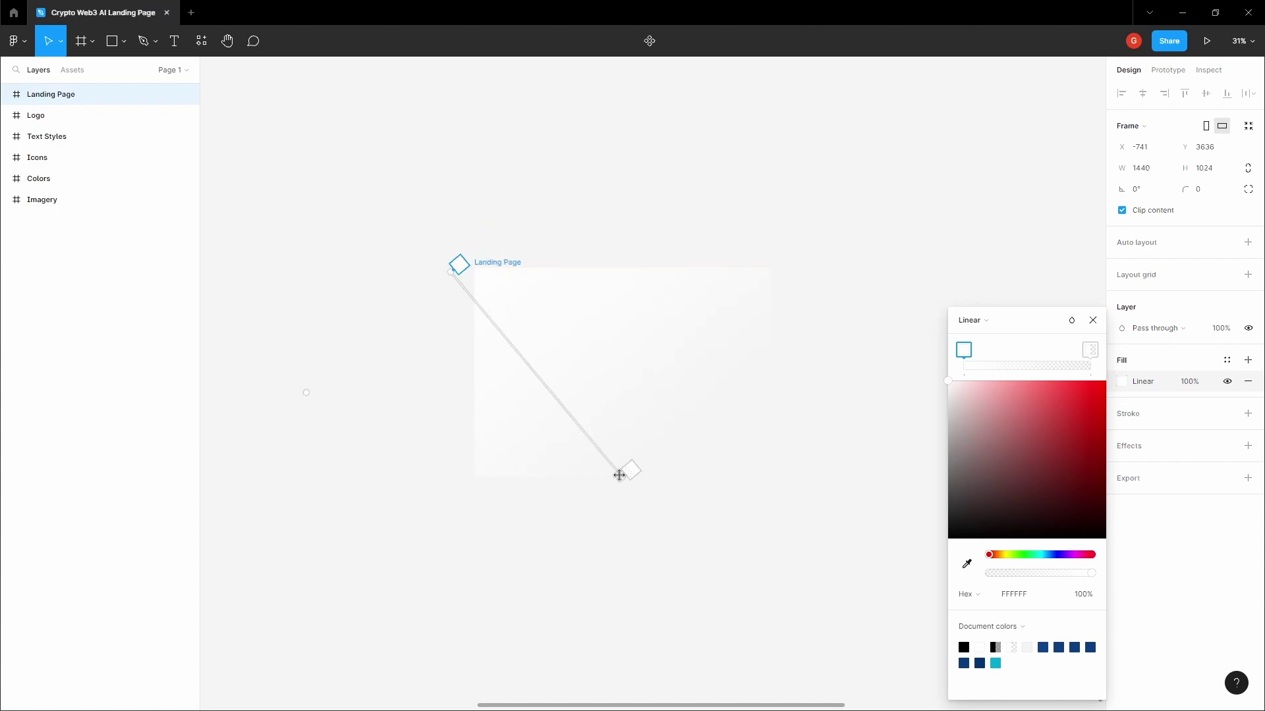
{"action": "left_click_drag", "start_coordinate": [619, 475], "coordinate": [823, 460]}
Step: Sample the first Background Splash swatch, 0C3F81, as the gradient's starting color
{"action": "scroll", "coordinate": [780, 277], "scroll_direction": "down", "scroll_amount": 5, "text": "ctrl"}
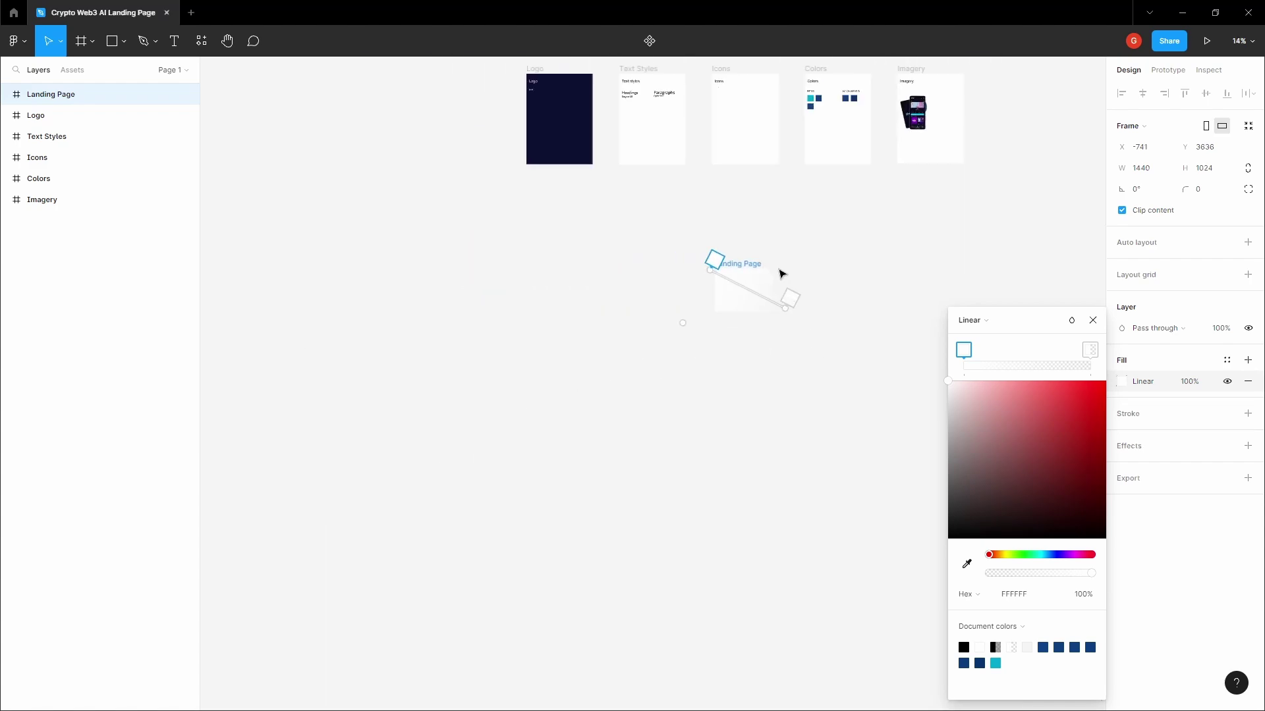
{"action": "scroll", "coordinate": [781, 273], "scroll_direction": "up", "scroll_amount": 3}
{"action": "scroll", "coordinate": [859, 220], "scroll_direction": "up", "scroll_amount": 5, "text": "ctrl"}
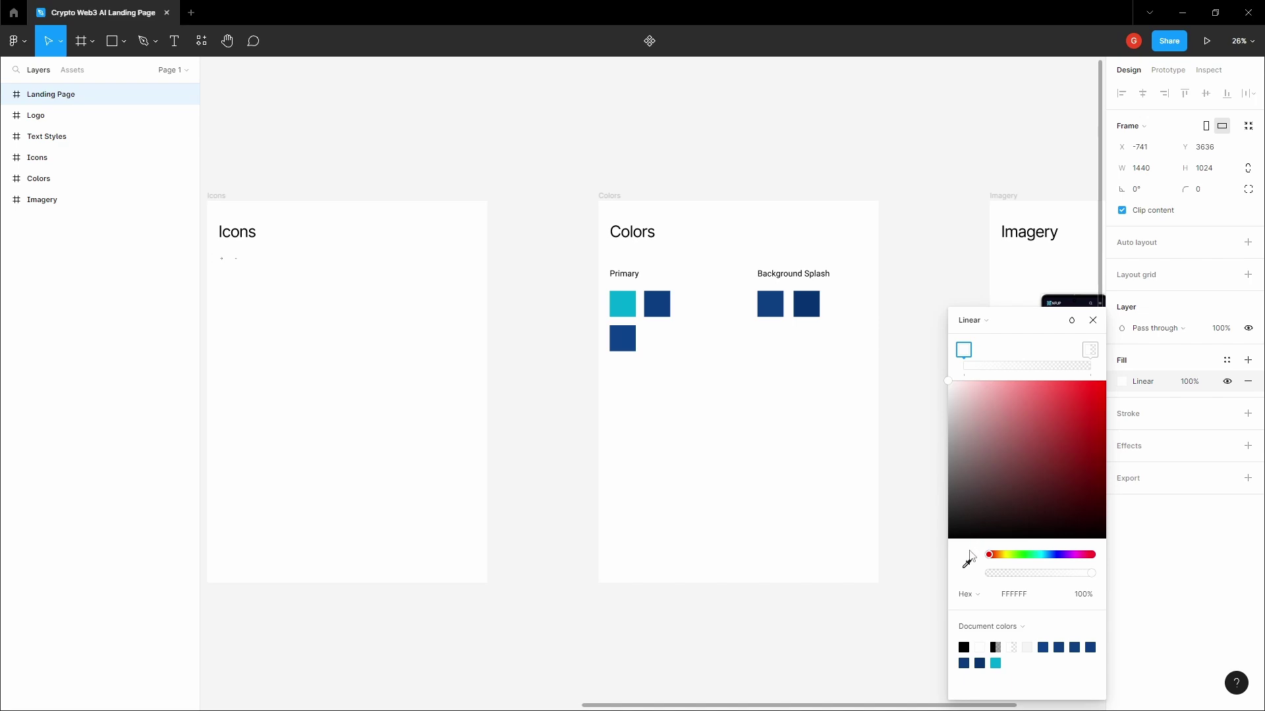
{"action": "left_click", "coordinate": [967, 563]}
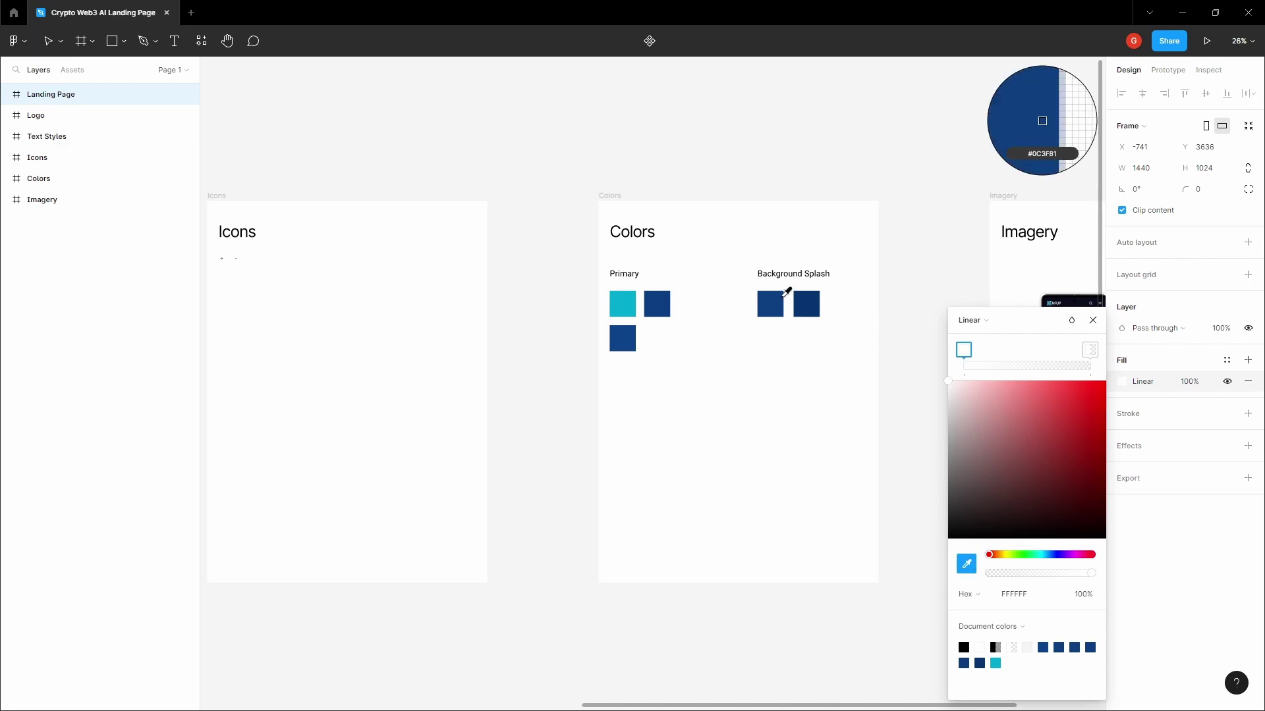
{"action": "left_click", "coordinate": [775, 298]}
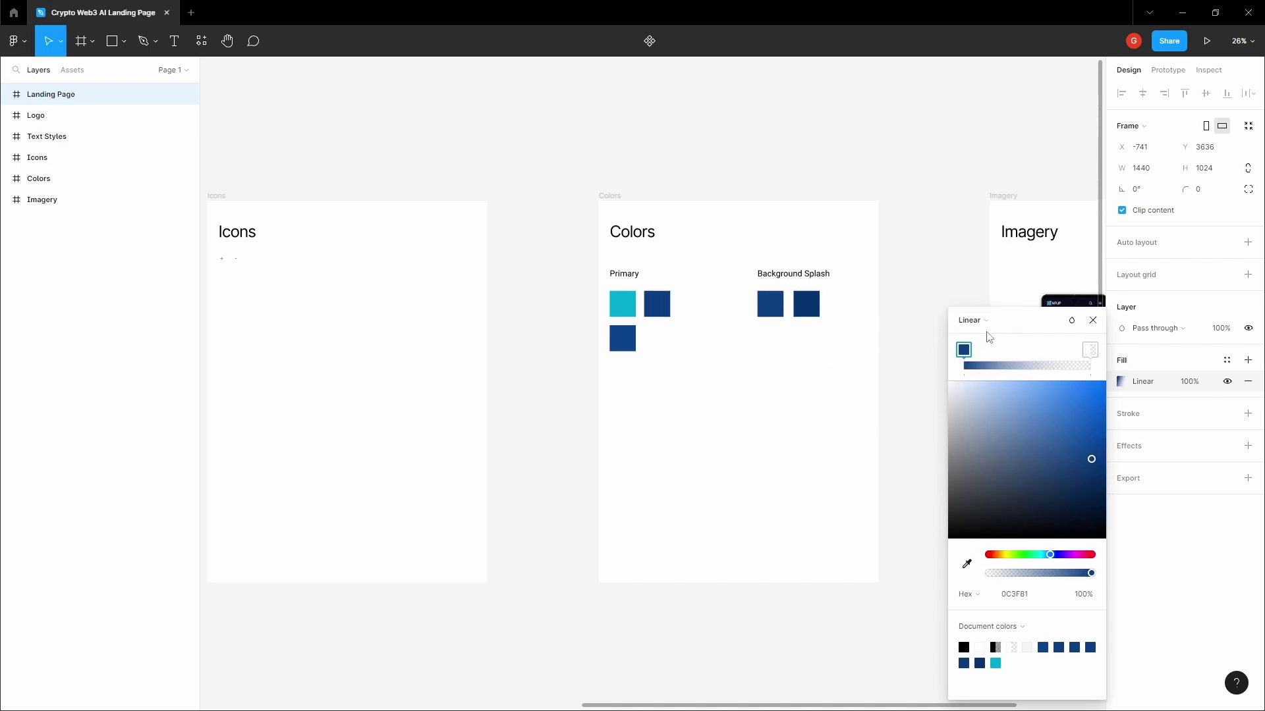
Step: Sample the second Background Splash swatch, 073470, as the gradient's end color and set that stop's opacity to 90%
{"action": "left_click", "coordinate": [1089, 351]}
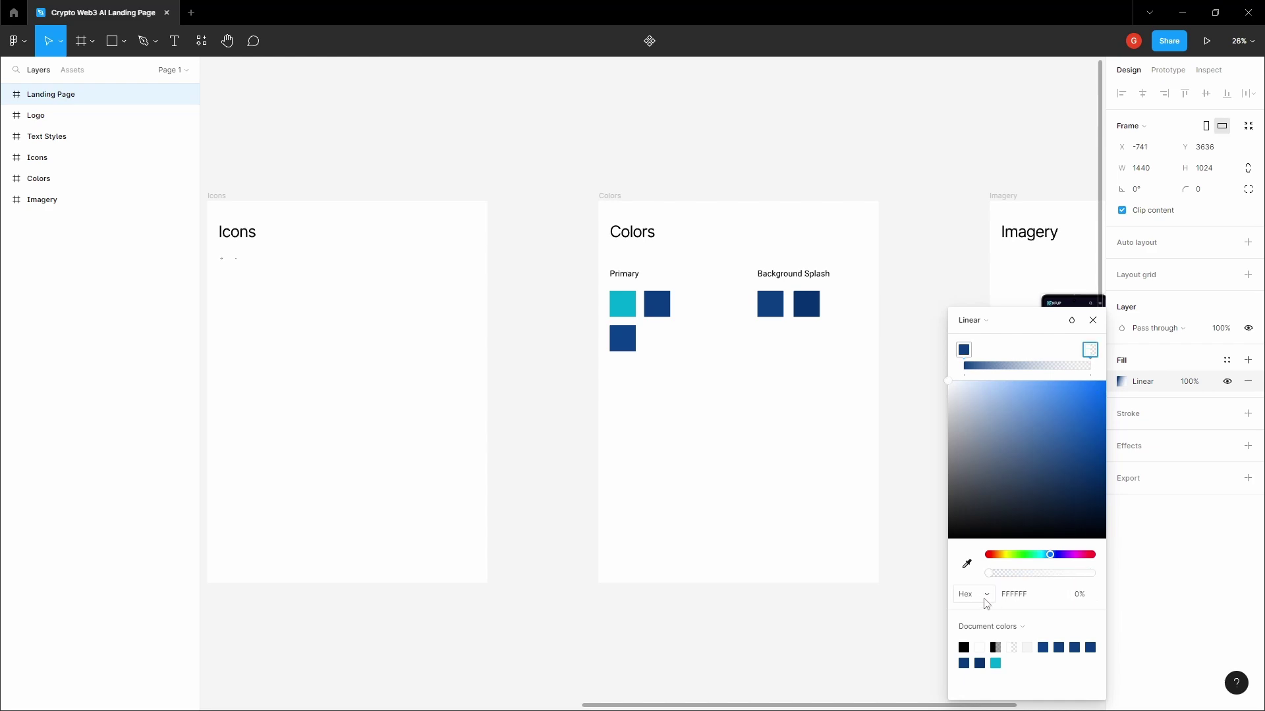
{"action": "left_click", "coordinate": [967, 563]}
{"action": "left_click", "coordinate": [805, 303]}
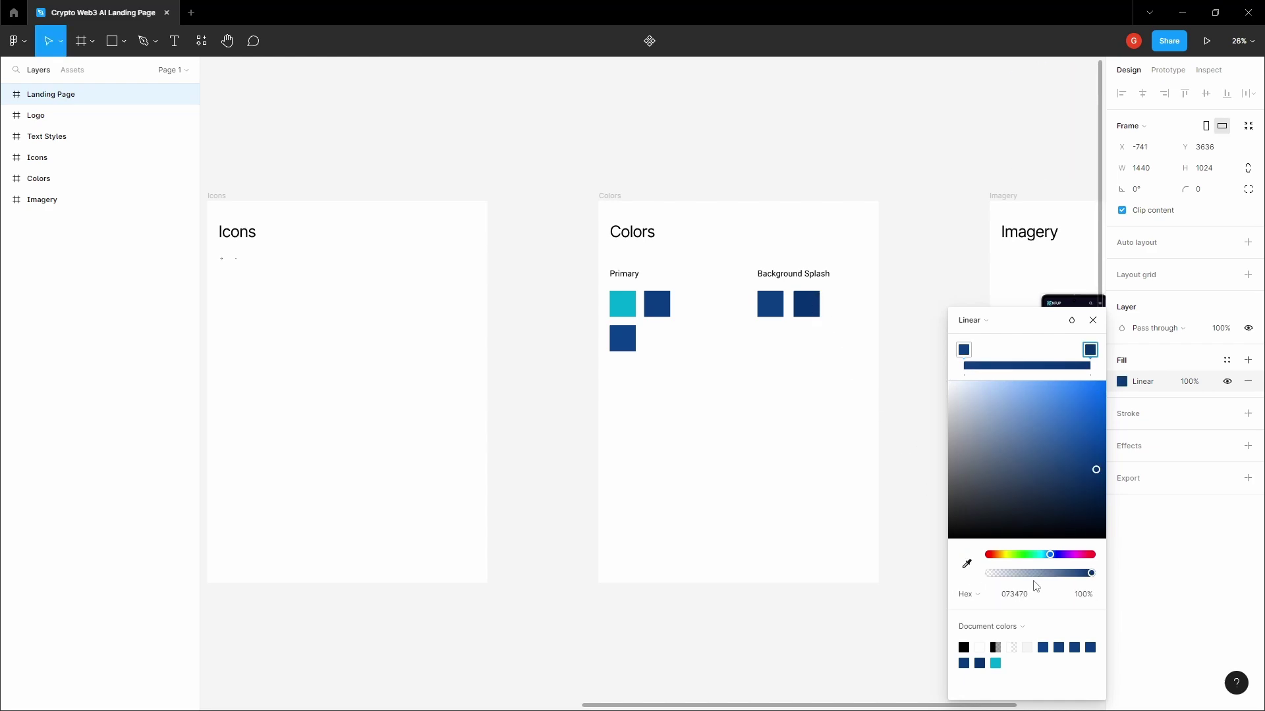
{"action": "left_click", "coordinate": [1071, 596]}
{"action": "key", "text": "Return"}
{"action": "scroll", "coordinate": [906, 540], "scroll_direction": "down", "scroll_amount": 9}
{"action": "left_click", "coordinate": [654, 345]}
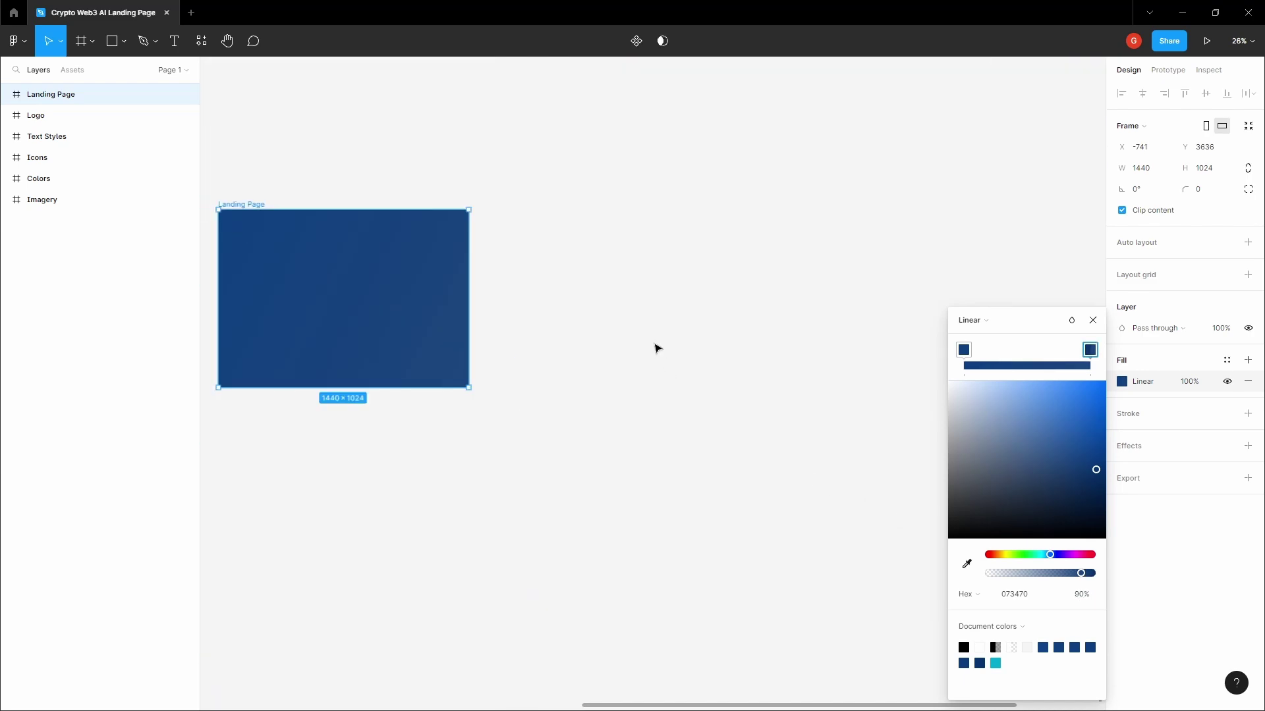
Step: Add a column layout grid to the Landing Page frame with 12 stretched columns, margin 96 and gutter 16
{"action": "key", "text": "space"}
{"action": "left_click_drag", "start_coordinate": [539, 300], "coordinate": [873, 434]}
{"action": "left_click_drag", "start_coordinate": [642, 331], "coordinate": [571, 228]}
{"action": "scroll", "coordinate": [631, 271], "scroll_direction": "up", "scroll_amount": 2}
{"action": "key", "text": "space"}
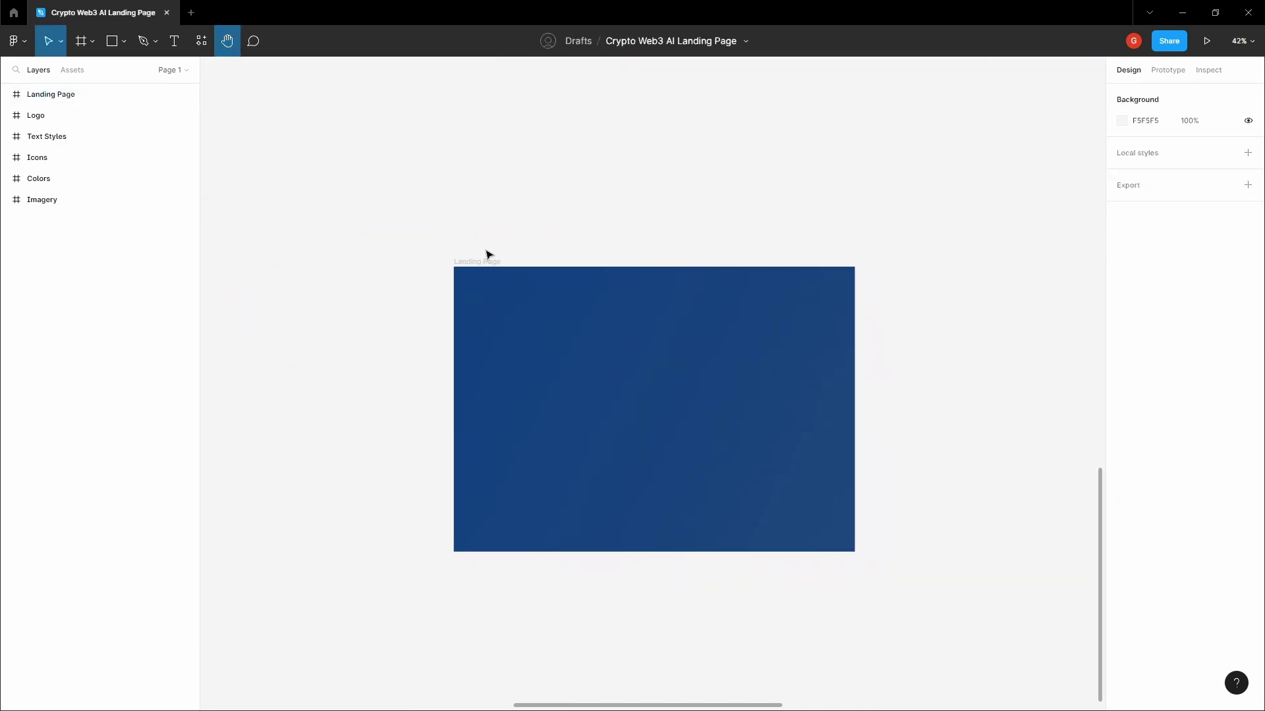
{"action": "left_click", "coordinate": [487, 260]}
{"action": "scroll", "coordinate": [537, 255], "scroll_direction": "up", "scroll_amount": 2}
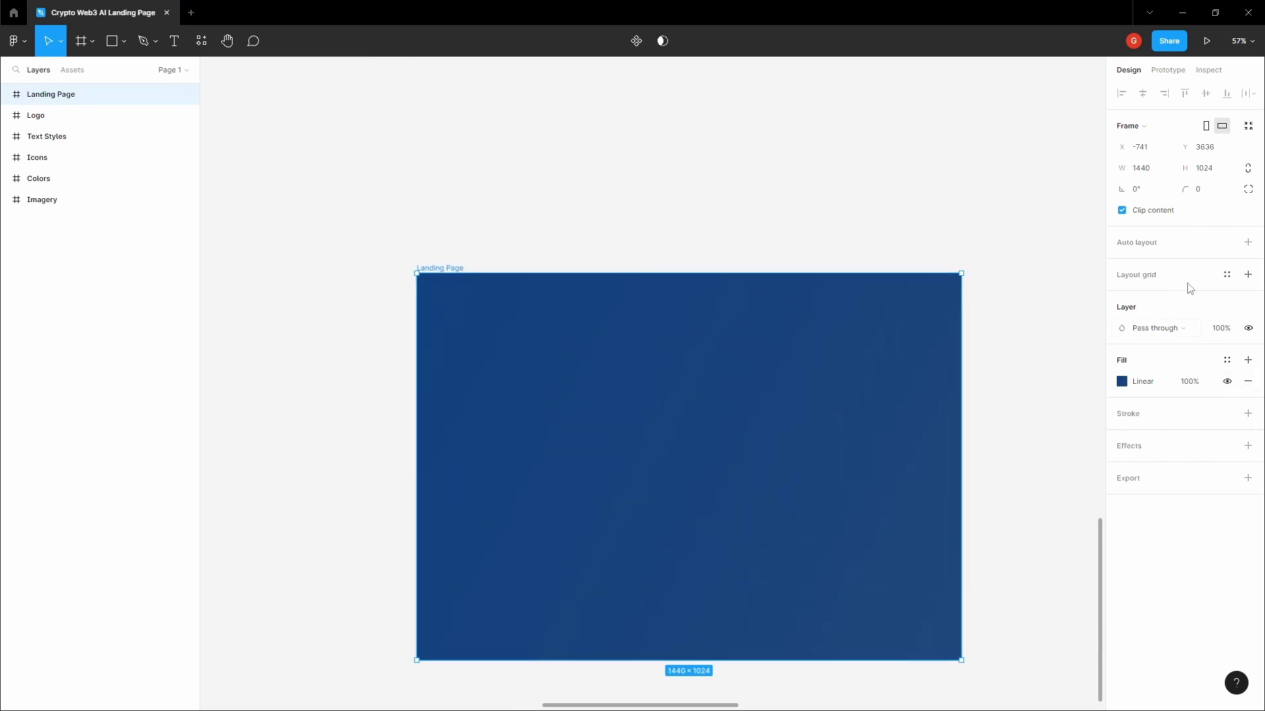
{"action": "left_click", "coordinate": [1248, 274]}
{"action": "left_click", "coordinate": [1126, 296]}
{"action": "left_click", "coordinate": [979, 311]}
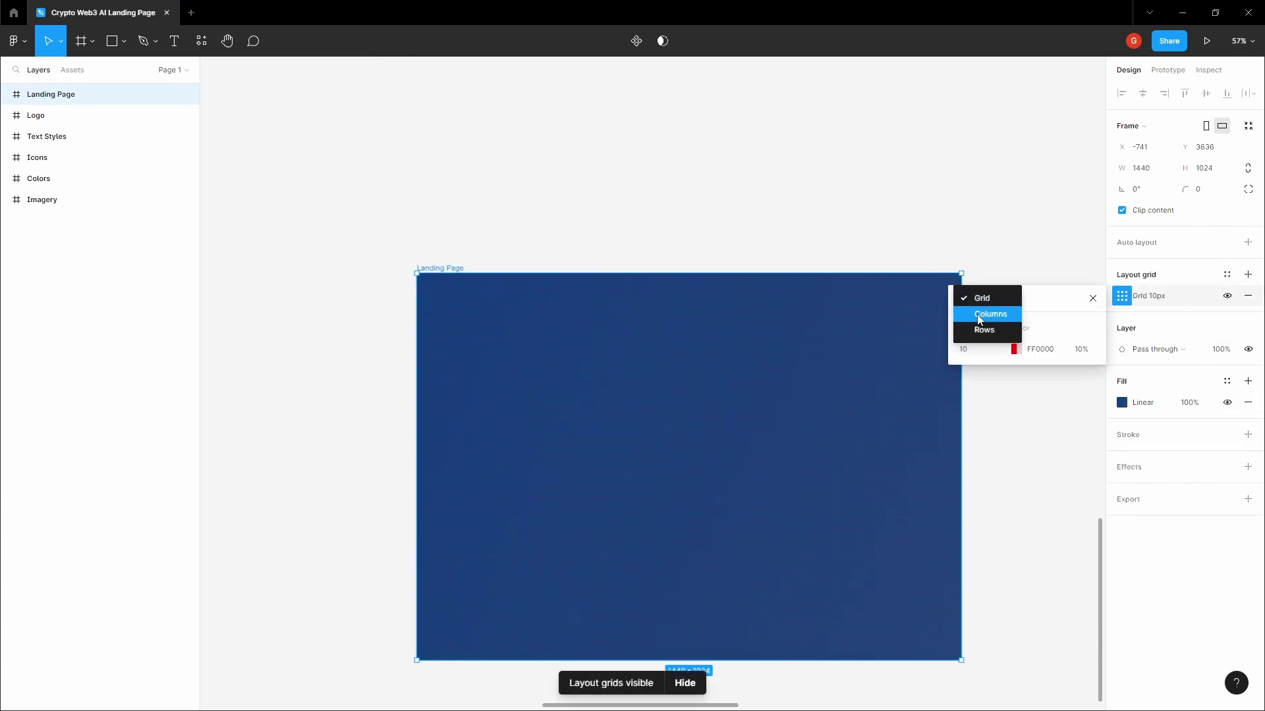
{"action": "left_click", "coordinate": [979, 314]}
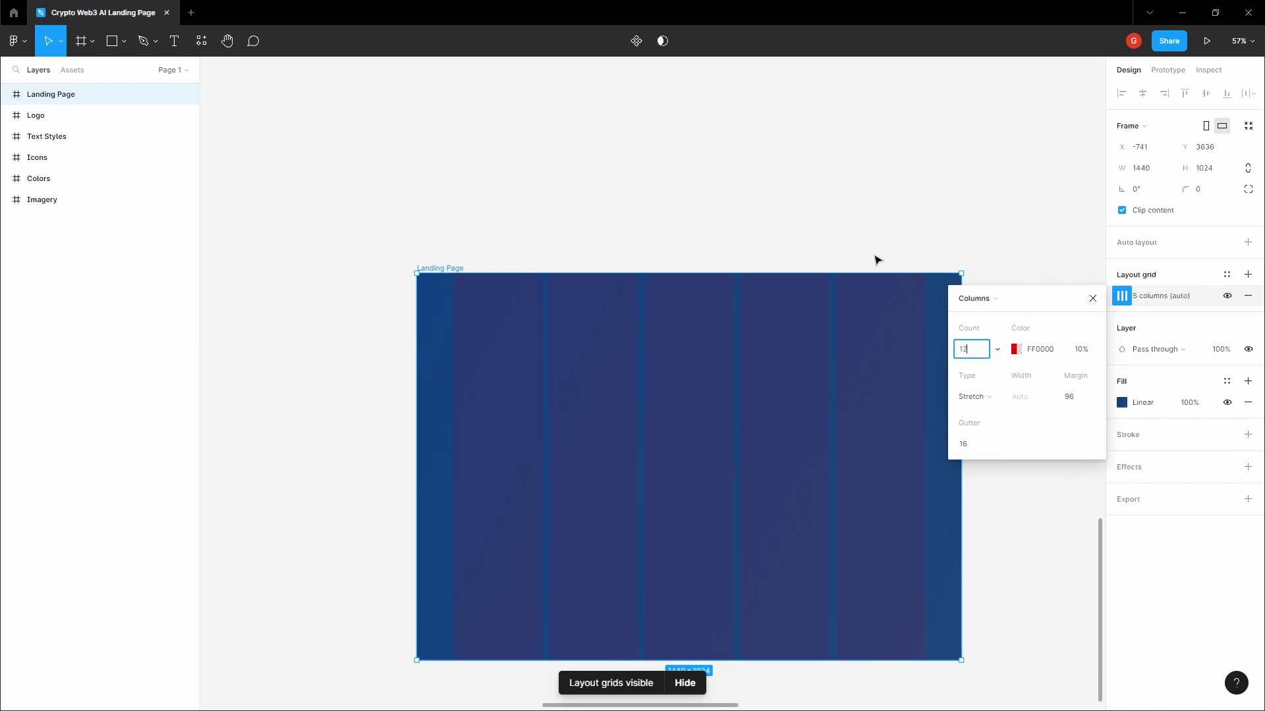
{"action": "left_click", "coordinate": [822, 221]}
Step: Draw a 1440 × 64 frame across the full width of the Landing Page frame, starting at its upper-left corner
{"action": "key", "text": "space"}
{"action": "left_click_drag", "start_coordinate": [804, 223], "coordinate": [785, 283]}
{"action": "scroll", "coordinate": [785, 283], "scroll_direction": "down", "scroll_amount": 4}
{"action": "left_click_drag", "start_coordinate": [782, 234], "coordinate": [742, 338]}
{"action": "scroll", "coordinate": [744, 297], "scroll_direction": "down", "scroll_amount": 3}
{"action": "left_click_drag", "start_coordinate": [730, 214], "coordinate": [726, 324]}
{"action": "left_click_drag", "start_coordinate": [725, 397], "coordinate": [720, 257]}
{"action": "scroll", "coordinate": [738, 389], "scroll_direction": "up", "scroll_amount": 3}
{"action": "scroll", "coordinate": [654, 269], "scroll_direction": "up", "scroll_amount": 3}
{"action": "left_click", "coordinate": [517, 296]}
{"action": "scroll", "coordinate": [506, 307], "scroll_direction": "up", "scroll_amount": 5}
{"action": "scroll", "coordinate": [458, 307], "scroll_direction": "up", "scroll_amount": 1}
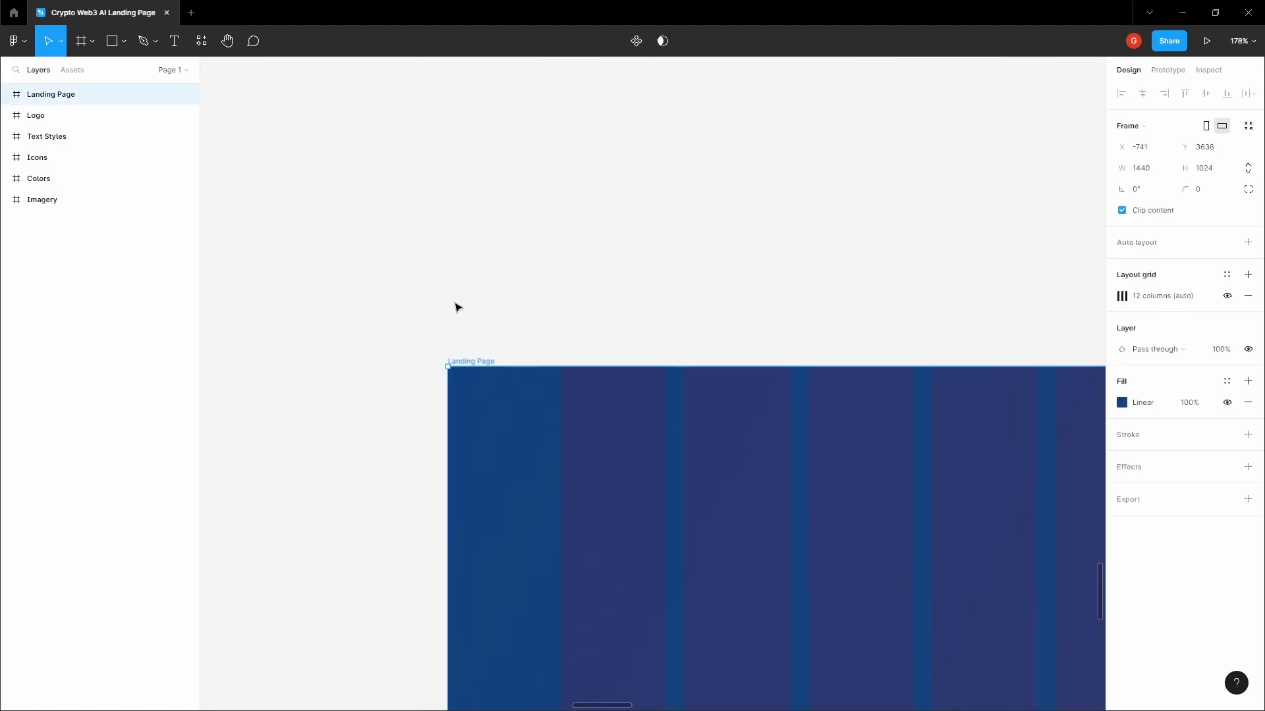
{"action": "scroll", "coordinate": [474, 390], "scroll_direction": "up", "scroll_amount": 3}
{"action": "key", "text": "f"}
{"action": "left_click_drag", "start_coordinate": [424, 346], "coordinate": [449, 384]}
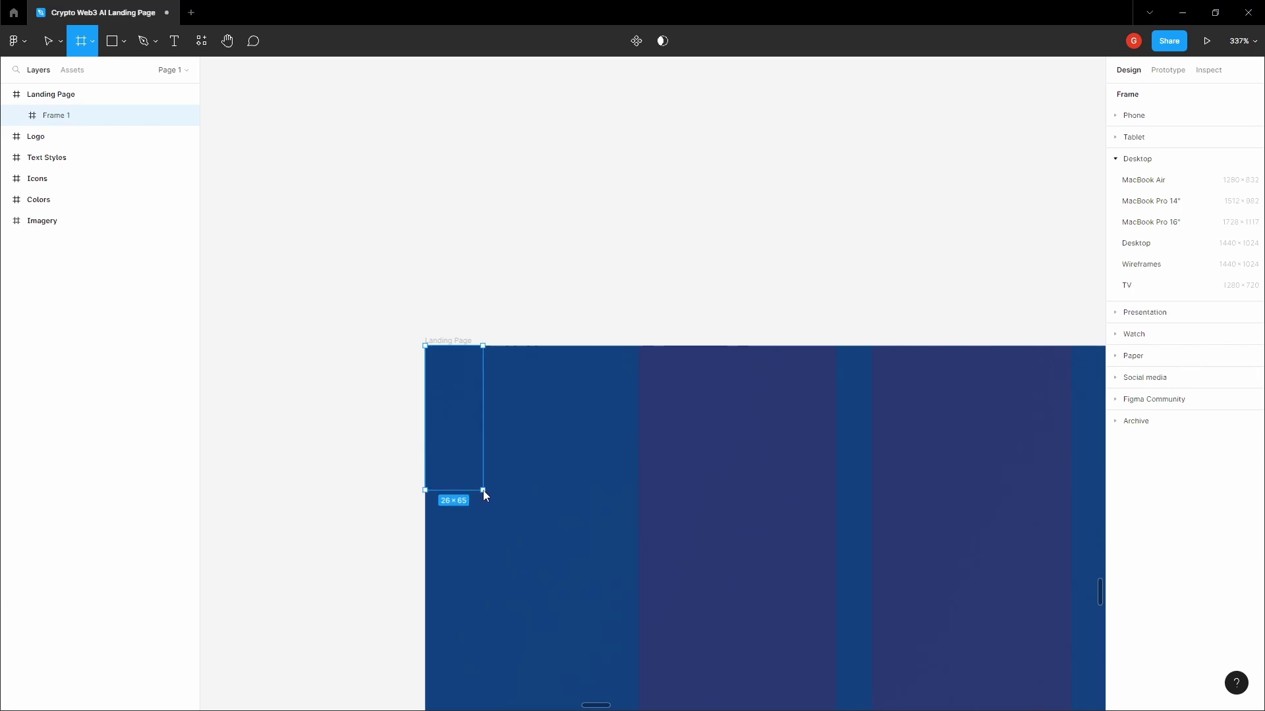
{"action": "mouse_move", "coordinate": [483, 494]}
{"action": "left_mouse_down"}
{"action": "mouse_move", "coordinate": [713, 452]}
{"action": "mouse_move", "coordinate": [1013, 463]}
{"action": "left_mouse_up"}
{"action": "scroll", "coordinate": [481, 474], "scroll_direction": "down", "scroll_amount": 10}
{"action": "left_click", "coordinate": [884, 393]}
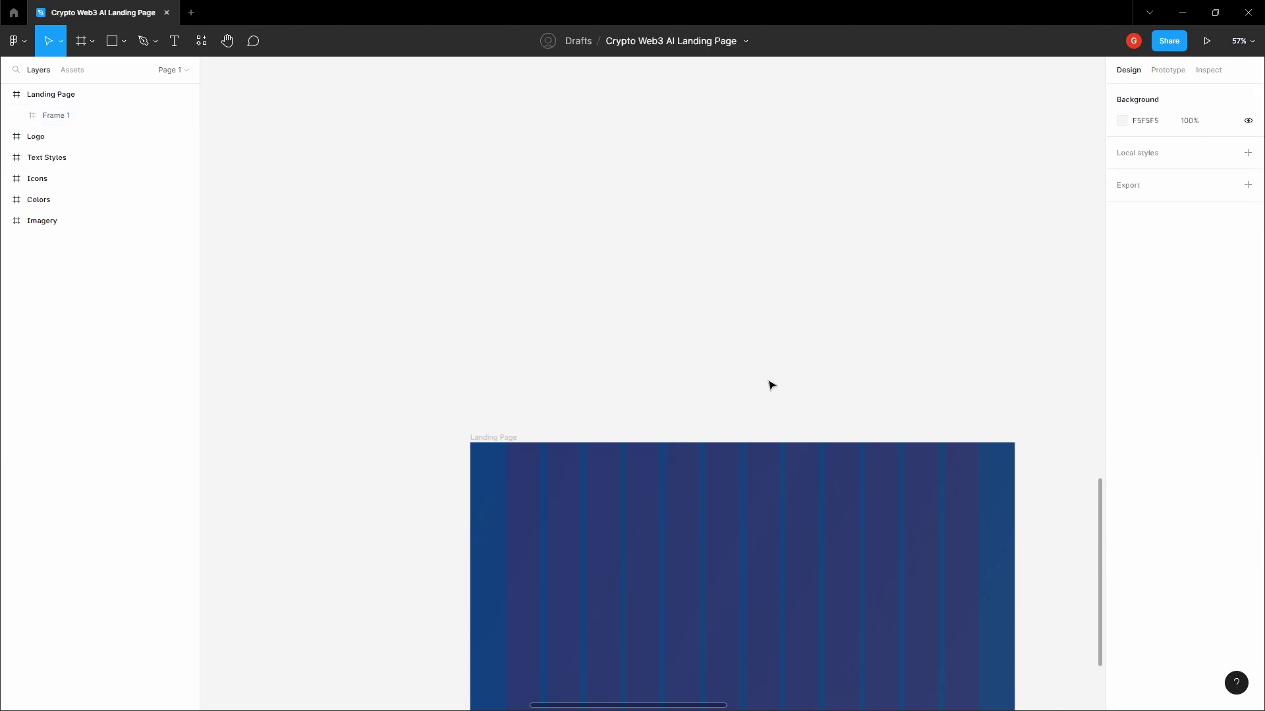
Step: Rename the new strip frame inside Landing Page as "Navigation"
{"action": "left_click_drag", "start_coordinate": [590, 426], "coordinate": [615, 400]}
{"action": "key", "text": "v"}
{"action": "left_click", "coordinate": [584, 429]}
{"action": "double_click", "coordinate": [109, 122]}
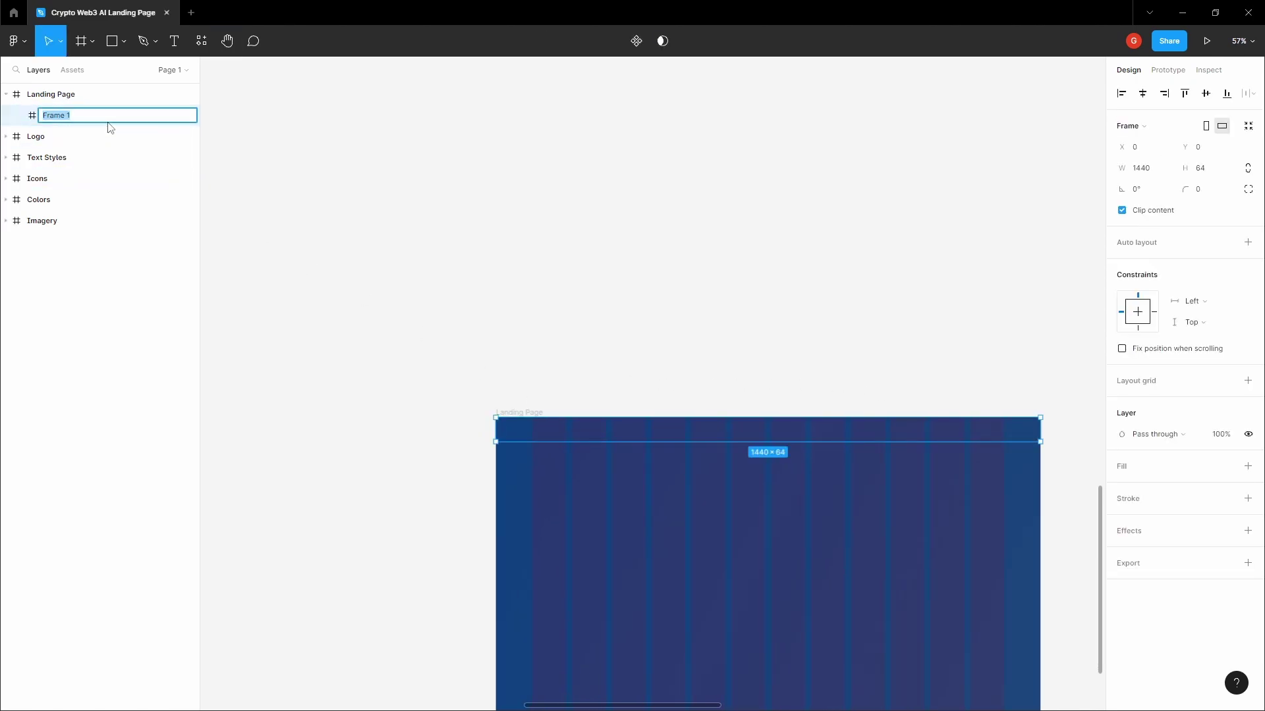
{"action": "type", "text": "Navigation"}
{"action": "key", "text": "Return"}
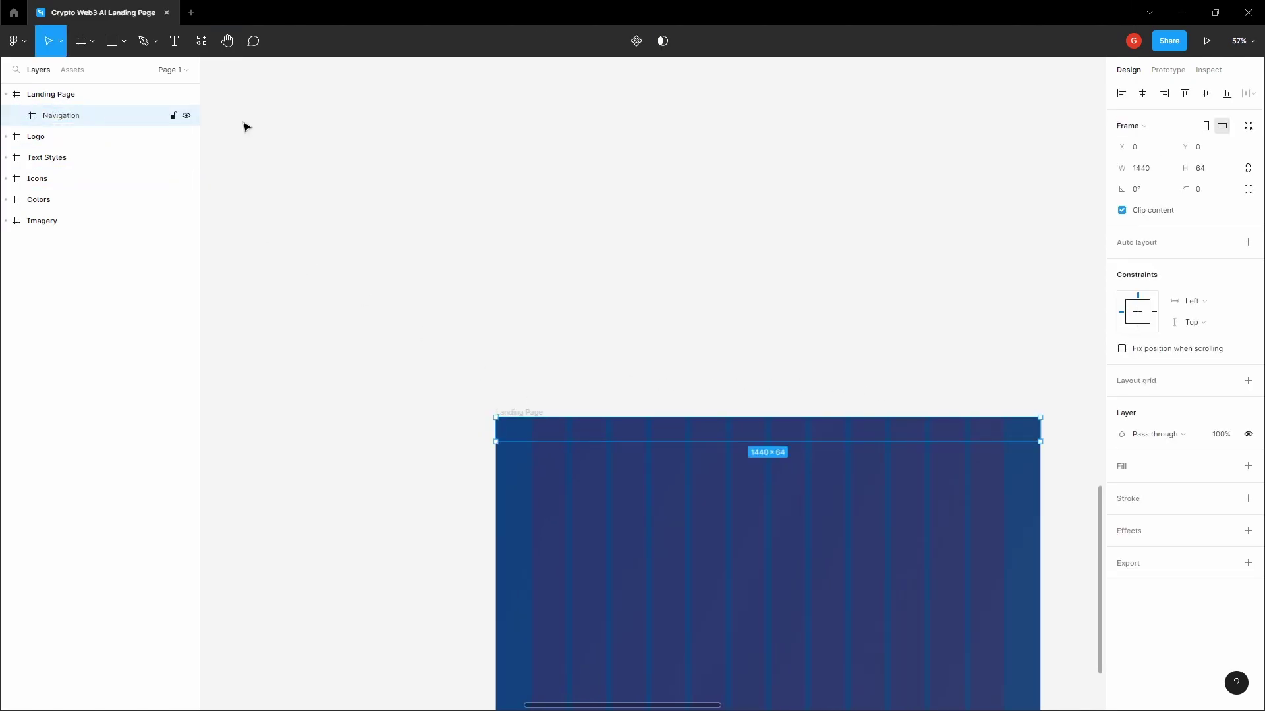
Step: Copy the NFUP logo group from the Logo style guide frame
{"action": "left_click", "coordinate": [369, 158]}
{"action": "key", "text": "h"}
{"action": "left_click_drag", "start_coordinate": [486, 177], "coordinate": [526, 220]}
{"action": "scroll", "coordinate": [553, 243], "scroll_direction": "down", "scroll_amount": 3}
{"action": "left_click_drag", "start_coordinate": [520, 160], "coordinate": [672, 395]}
{"action": "left_click_drag", "start_coordinate": [461, 119], "coordinate": [786, 392]}
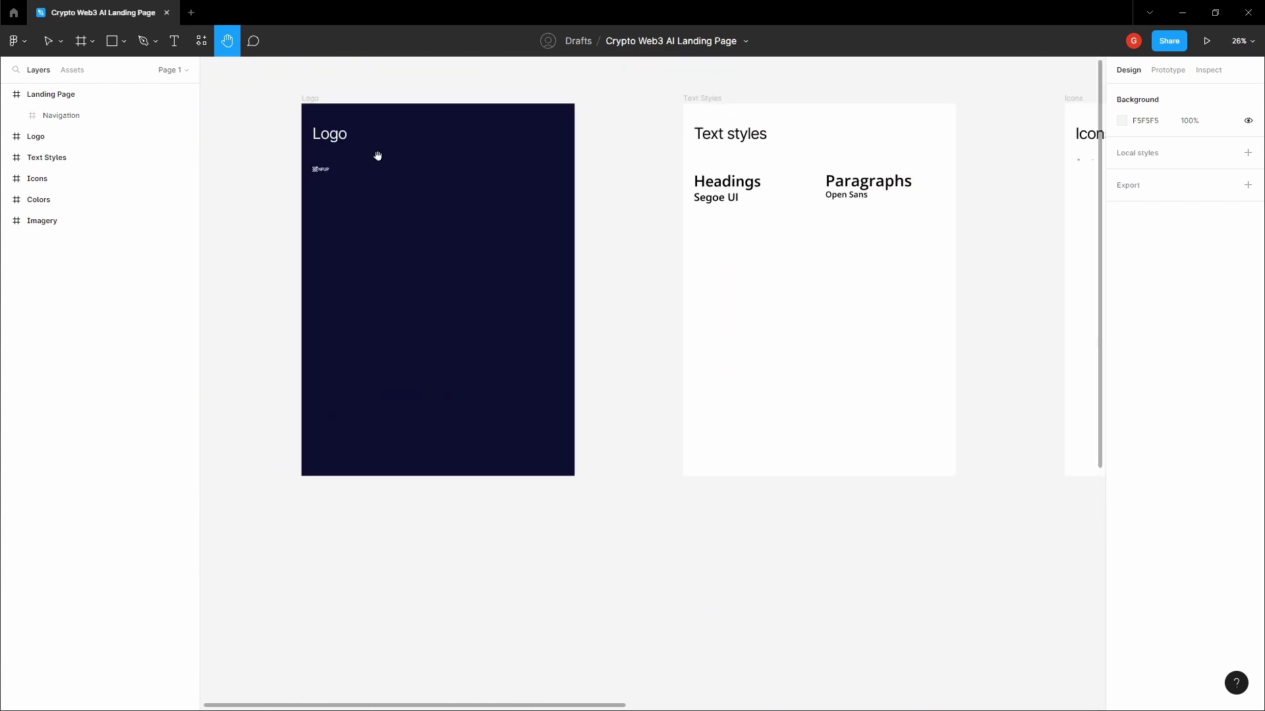
{"action": "scroll", "coordinate": [294, 152], "scroll_direction": "up", "scroll_amount": 2}
{"action": "key", "text": "v"}
{"action": "left_click", "coordinate": [337, 179]}
Step: Paste the NFUP logo into the Navigation frame and place it at the start of the first column, at X 97, Y 16
{"action": "left_click", "coordinate": [685, 268]}
{"action": "key", "text": "h"}
{"action": "left_click_drag", "start_coordinate": [726, 297], "coordinate": [517, 152]}
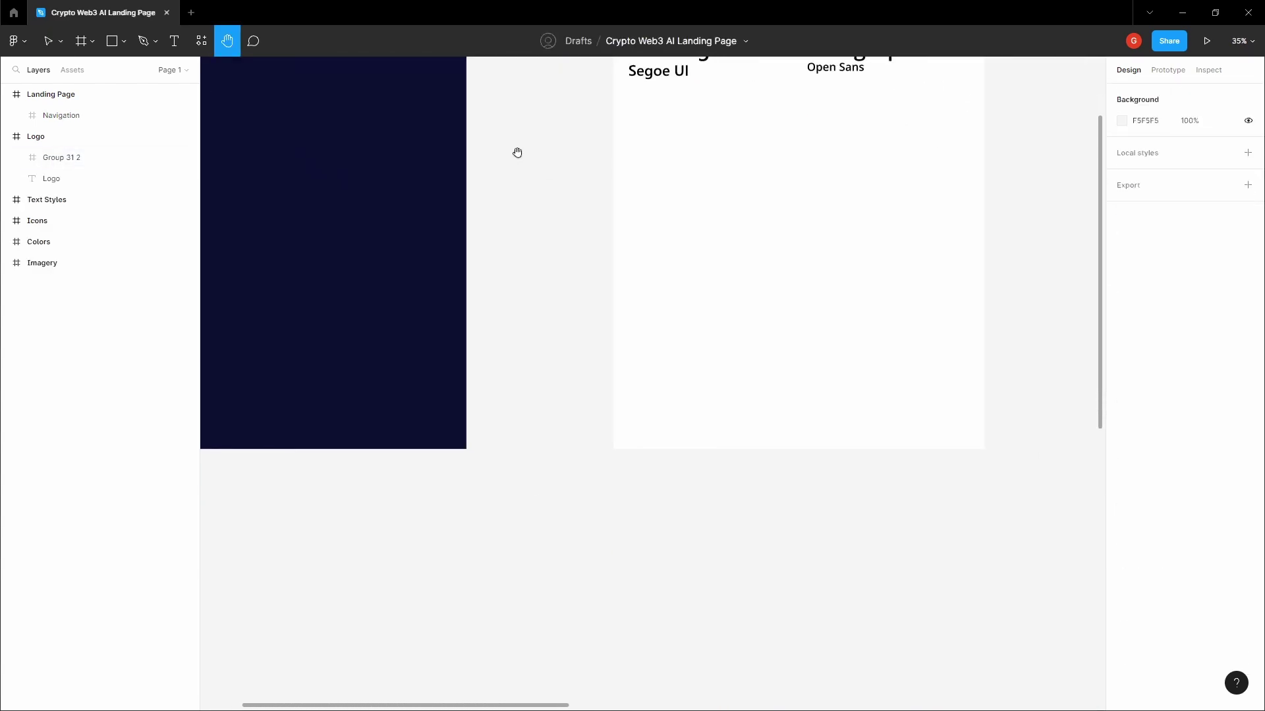
{"action": "scroll", "coordinate": [609, 240], "scroll_direction": "down", "scroll_amount": 3}
{"action": "left_click_drag", "start_coordinate": [812, 498], "coordinate": [529, 187]}
{"action": "scroll", "coordinate": [629, 388], "scroll_direction": "up", "scroll_amount": 3}
{"action": "key", "text": "v"}
{"action": "left_click", "coordinate": [641, 328]}
{"action": "scroll", "coordinate": [641, 327], "scroll_direction": "up", "scroll_amount": 7}
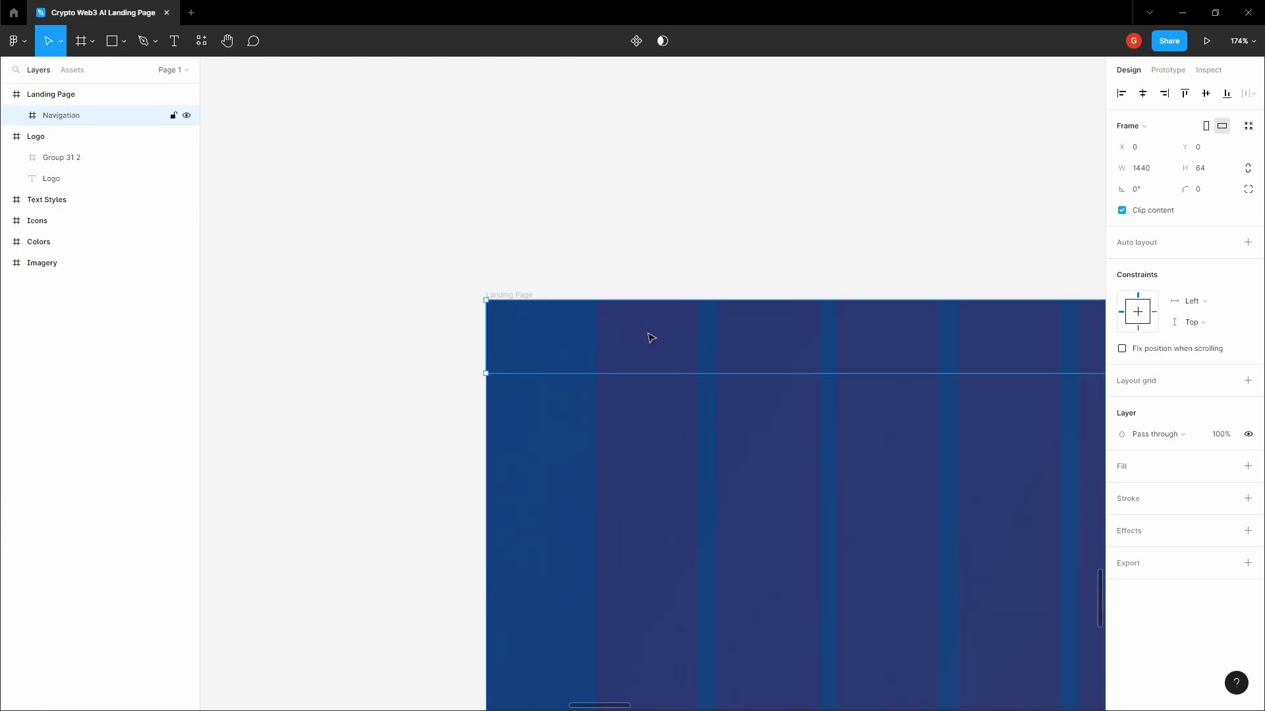
{"action": "double_click", "coordinate": [651, 337]}
{"action": "scroll", "coordinate": [558, 317], "scroll_direction": "up", "scroll_amount": 5, "text": "ctrl"}
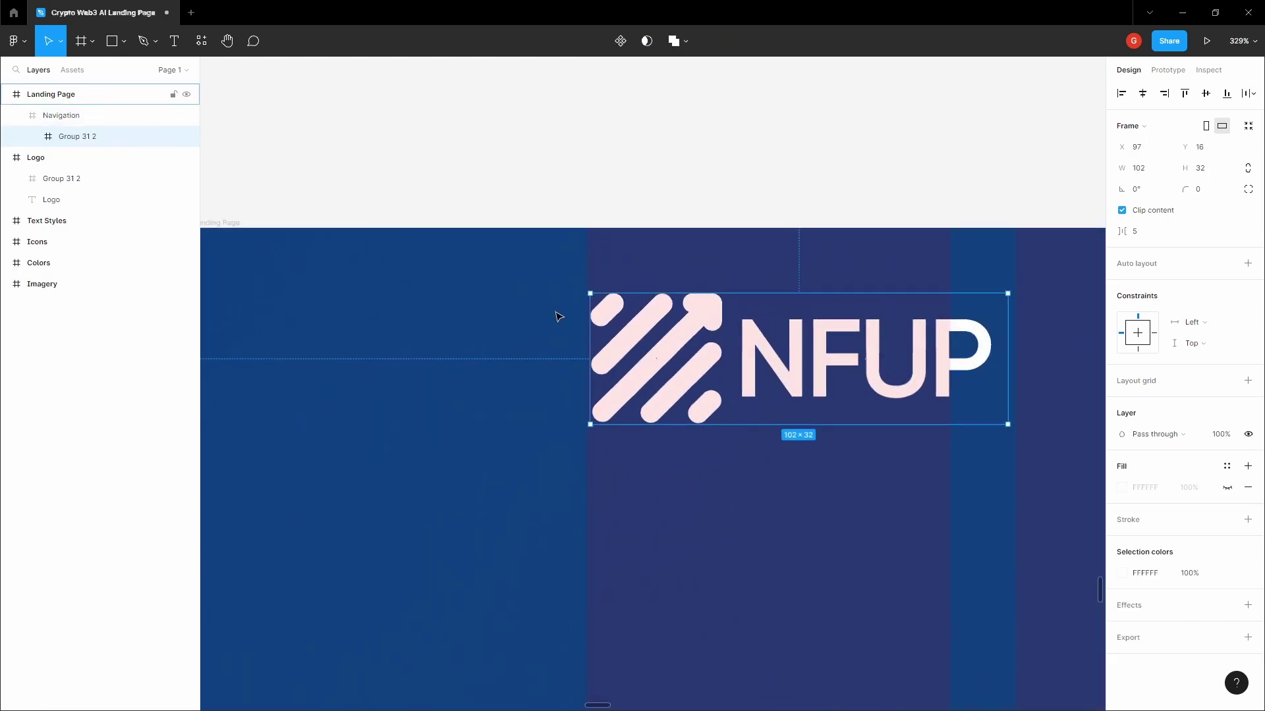
Step: Move the NFUP logo to X 96 so it aligns with the first column, and check its margins inside the Navigation frame
{"action": "scroll", "coordinate": [558, 317], "scroll_direction": "up", "scroll_amount": 1}
{"action": "left_click_drag", "start_coordinate": [645, 325], "coordinate": [639, 325]}
{"action": "key", "text": "alt"}
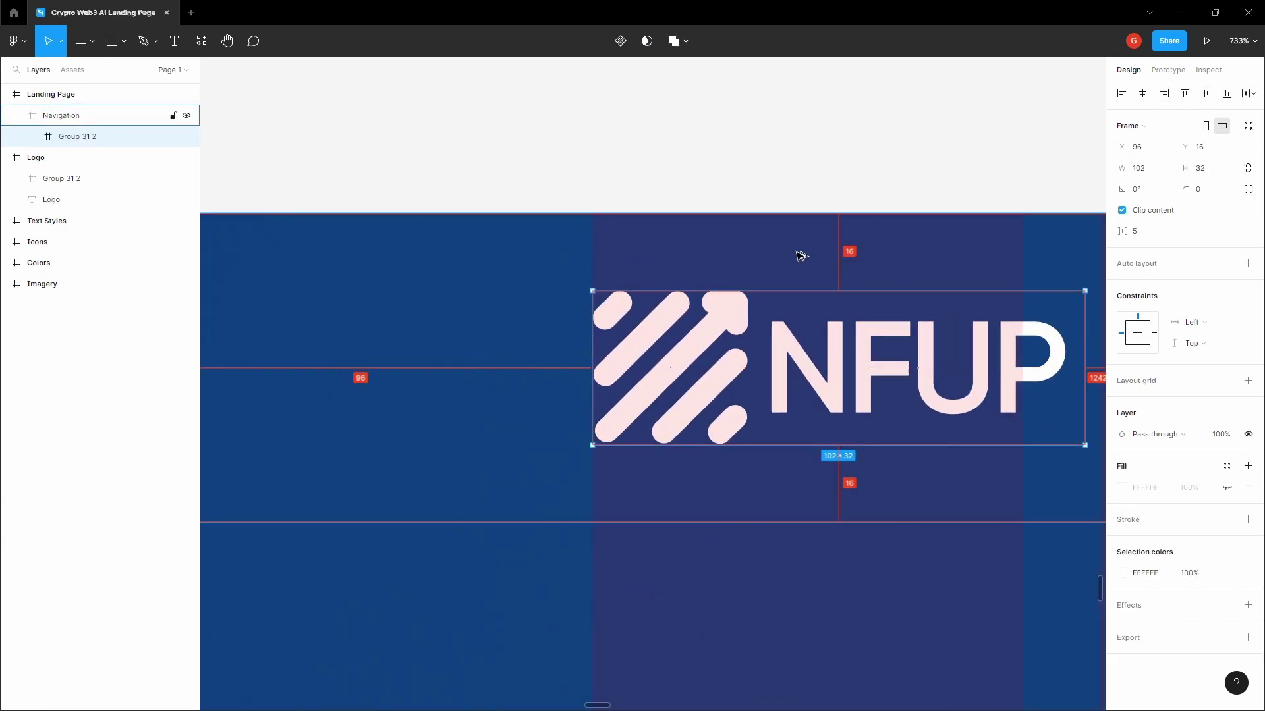
{"action": "left_click", "coordinate": [802, 166]}
Step: Add the text "Discover" inside the Navigation frame, near the middle of the bar
{"action": "key", "text": "h"}
{"action": "scroll", "coordinate": [802, 167], "scroll_direction": "down", "scroll_amount": 2}
{"action": "scroll", "coordinate": [567, 208], "scroll_direction": "down", "scroll_amount": 3, "text": "ctrl"}
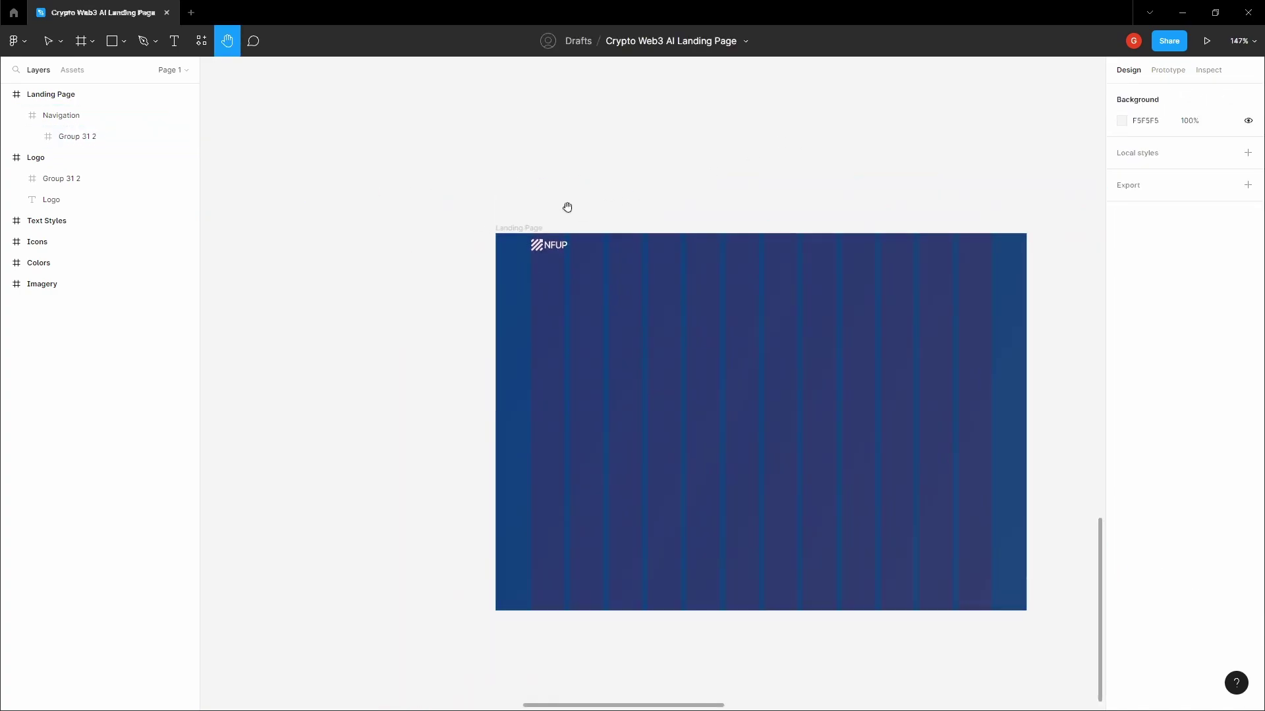
{"action": "left_click_drag", "start_coordinate": [624, 165], "coordinate": [556, 158]}
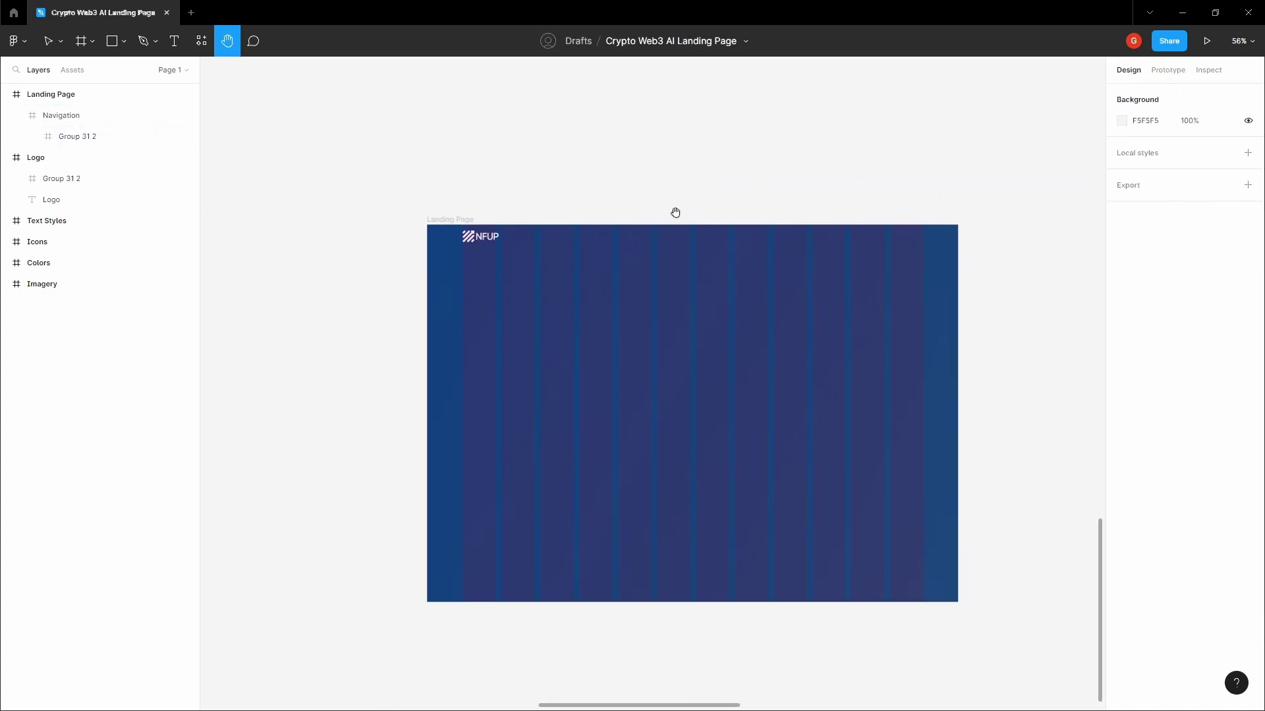
{"action": "key", "text": "v"}
{"action": "left_click", "coordinate": [663, 243]}
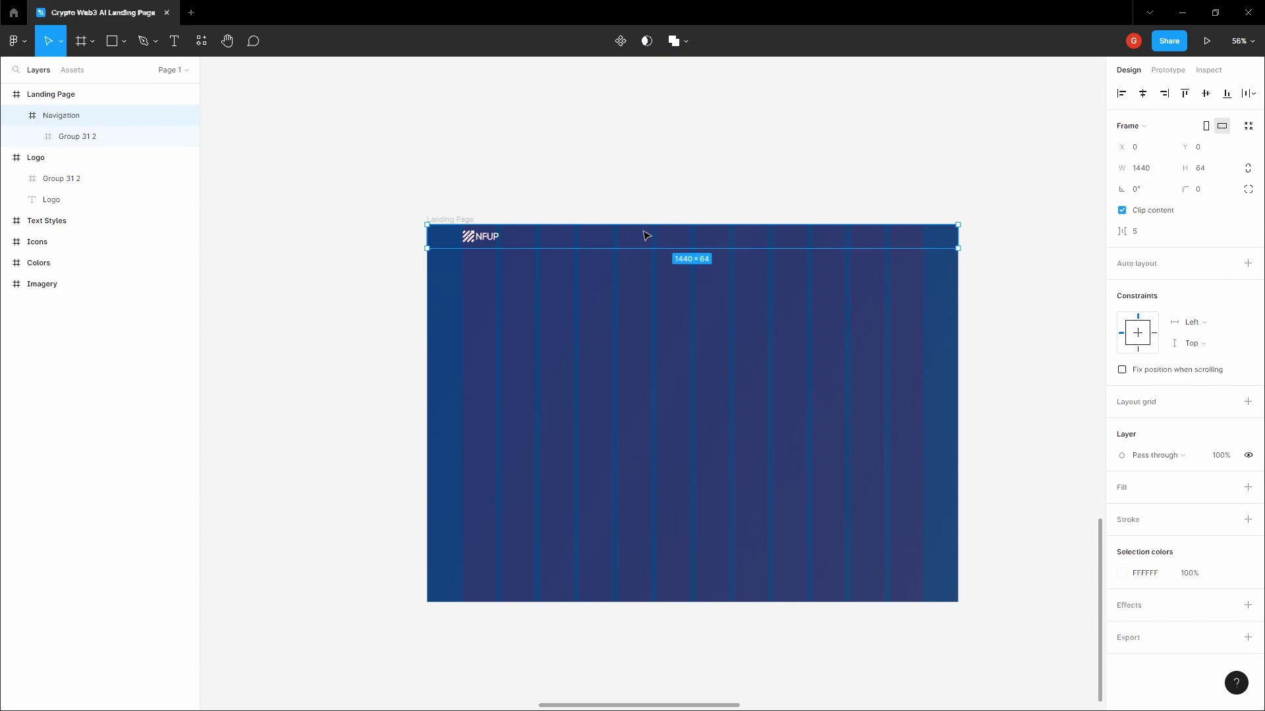
{"action": "scroll", "coordinate": [663, 236], "scroll_direction": "up", "scroll_amount": 10}
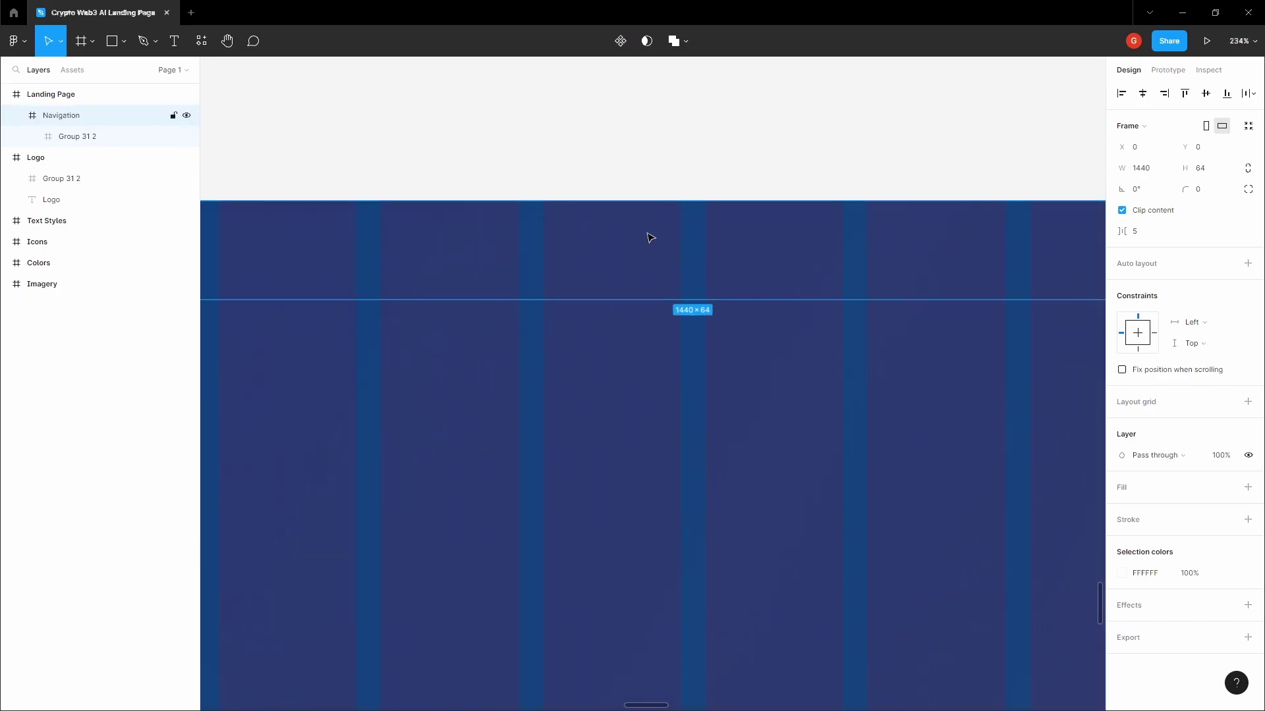
{"action": "key", "text": "t"}
{"action": "left_click", "coordinate": [646, 231]}
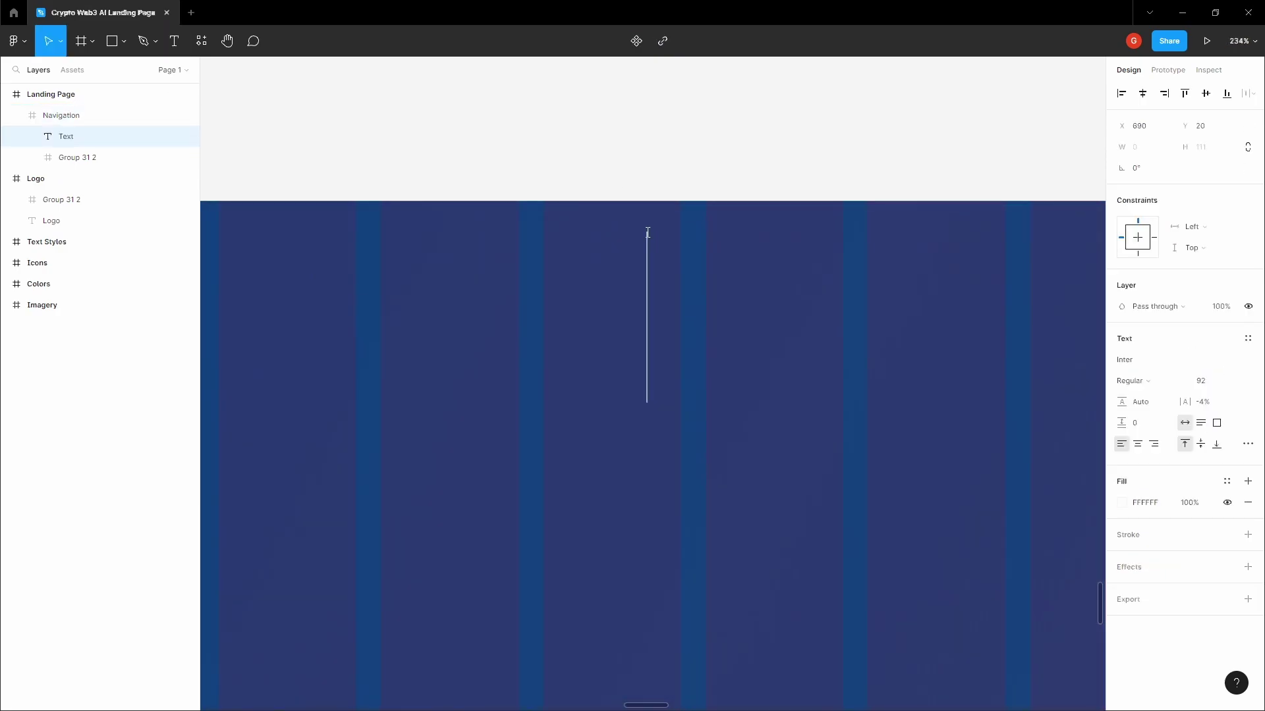
{"action": "type", "text": "Discover"}
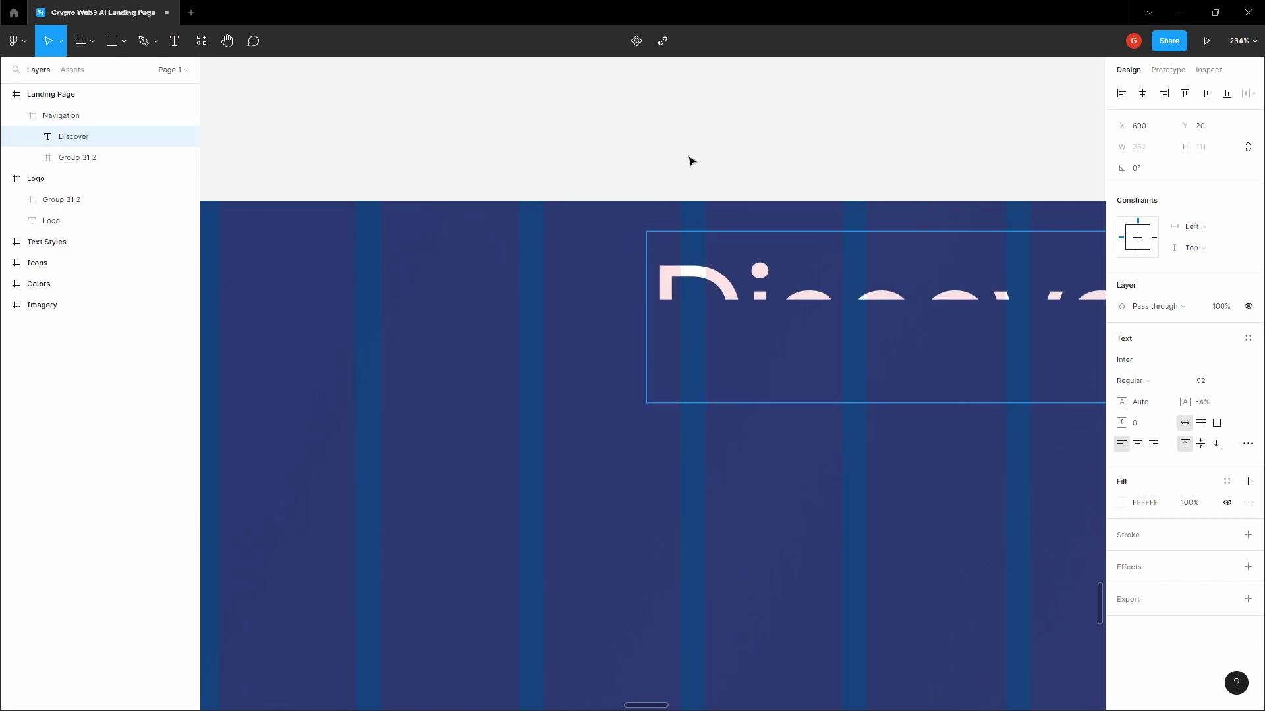
{"action": "key", "text": "Escape"}
Step: Set the Discover text to Open Sans at size 16 and move it down inside the Navigation frame
{"action": "scroll", "coordinate": [791, 206], "scroll_direction": "down", "scroll_amount": 3}
{"action": "left_click", "coordinate": [1180, 361]}
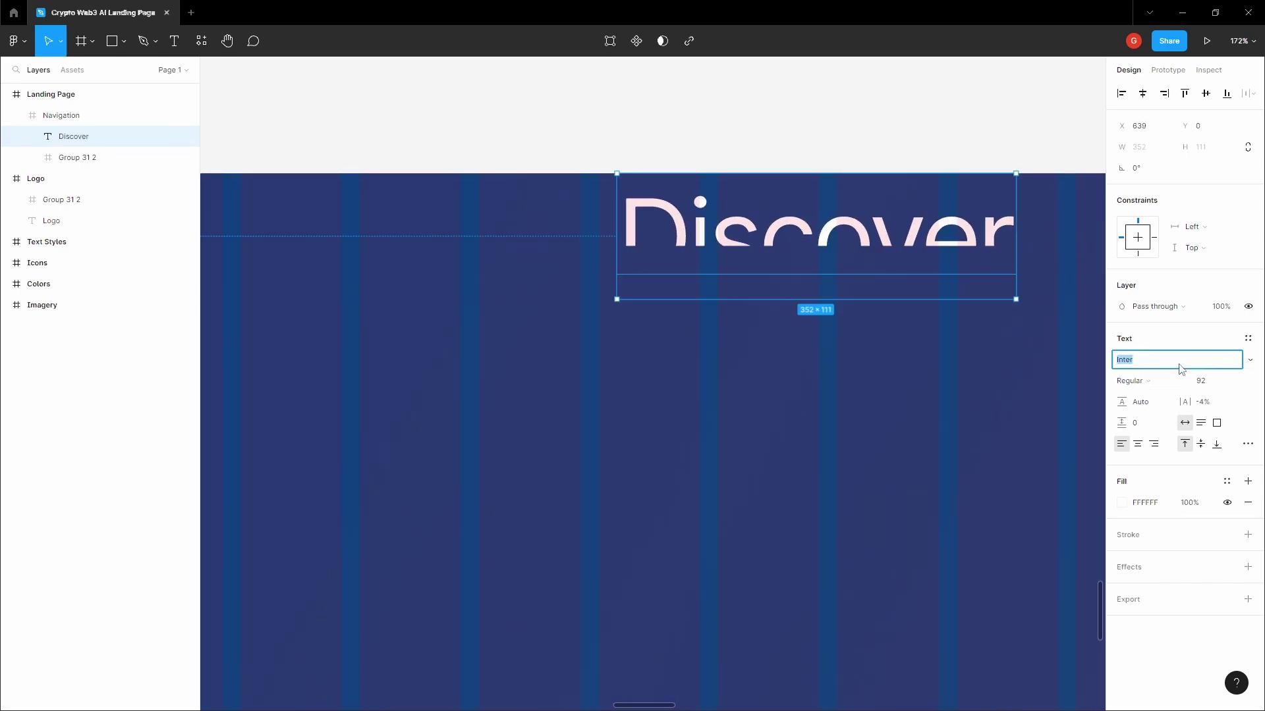
{"action": "key", "text": "Return"}
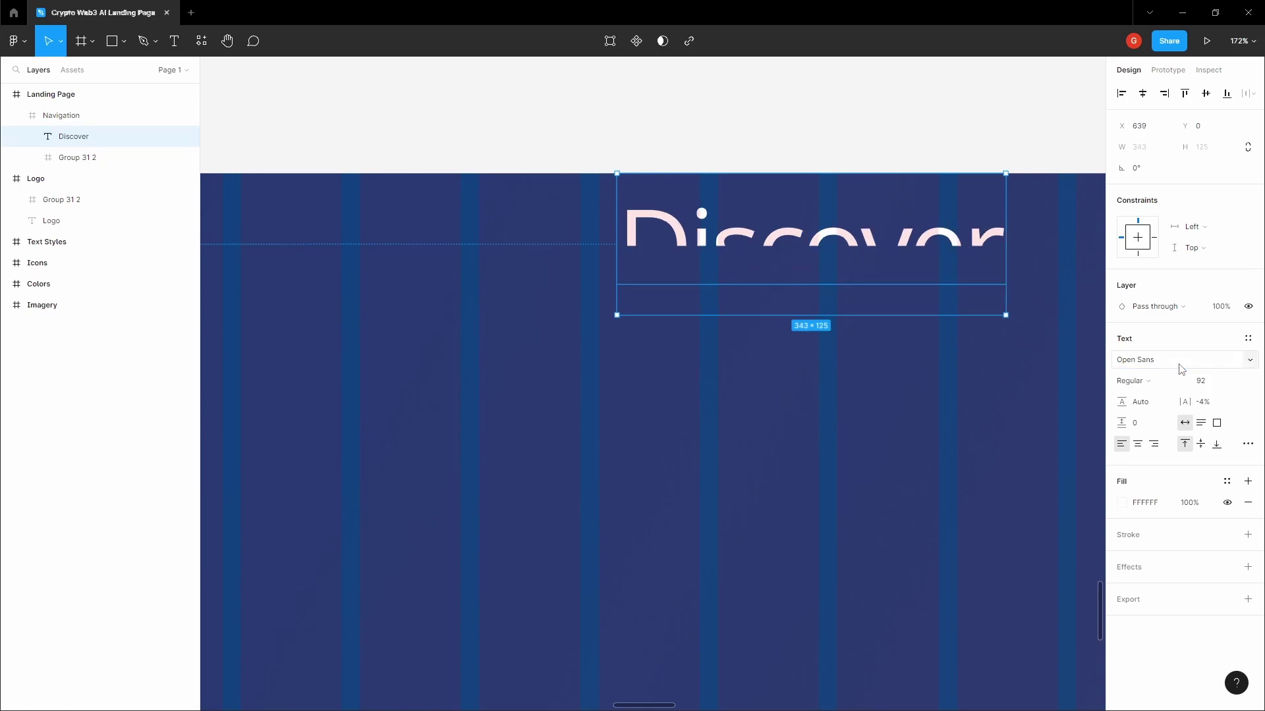
{"action": "key", "text": "Tab"}
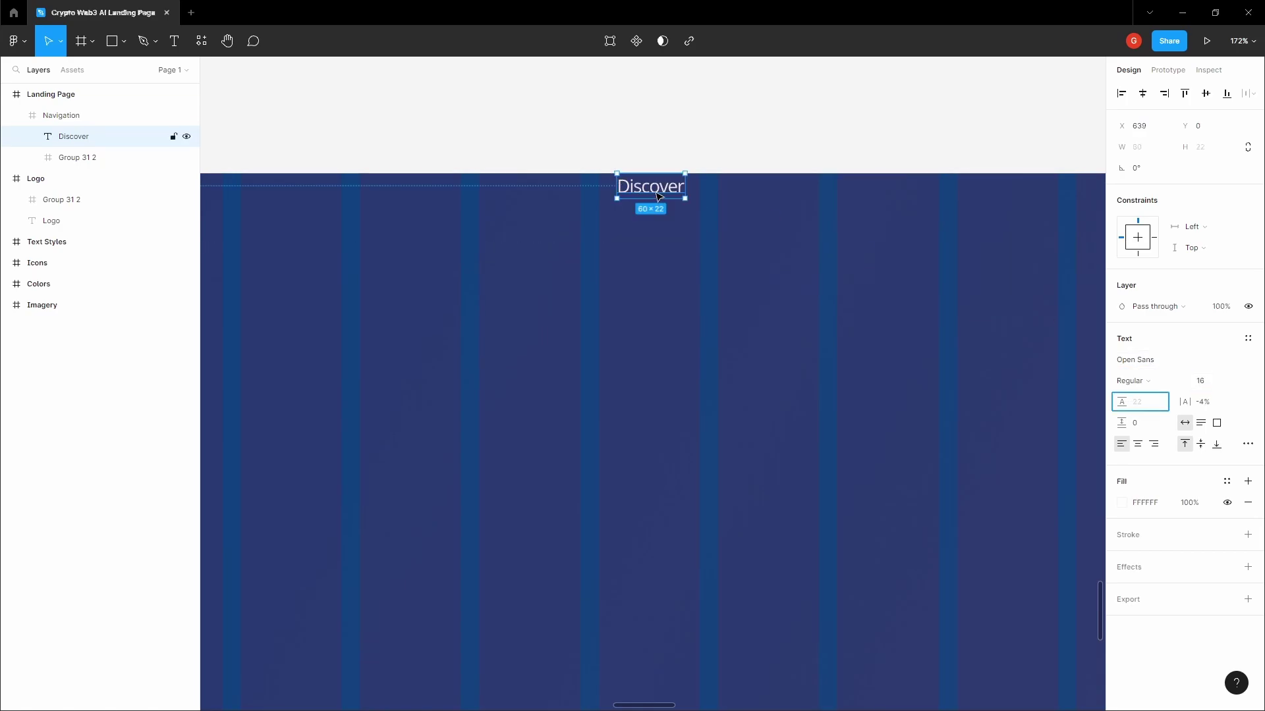
{"action": "left_click_drag", "start_coordinate": [656, 193], "coordinate": [665, 214]}
Step: Copy the chevron-down icon from the Icons style guide frame
{"action": "left_click", "coordinate": [684, 150]}
{"action": "key", "text": "space"}
{"action": "left_click_drag", "start_coordinate": [683, 149], "coordinate": [683, 154]}
{"action": "scroll", "coordinate": [683, 153], "scroll_direction": "down", "scroll_amount": 10}
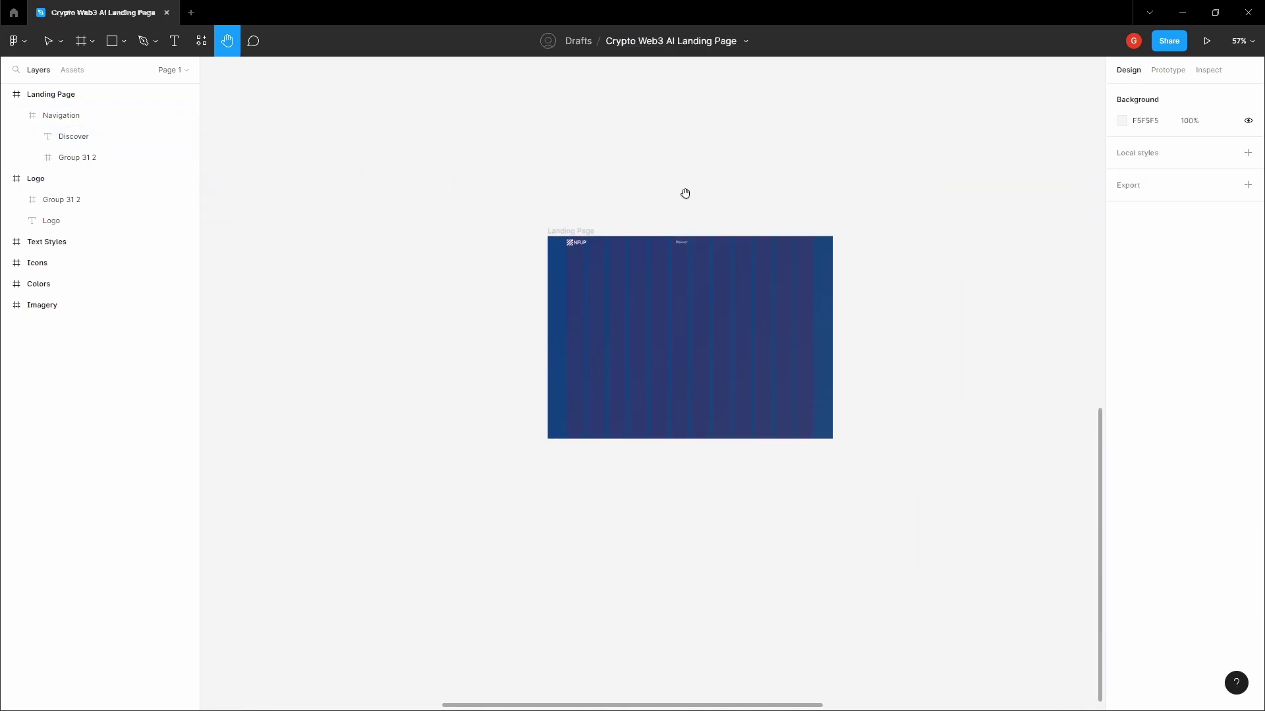
{"action": "scroll", "coordinate": [685, 195], "scroll_direction": "up", "scroll_amount": 5}
{"action": "left_click_drag", "start_coordinate": [627, 353], "coordinate": [728, 406]}
{"action": "left_click_drag", "start_coordinate": [542, 275], "coordinate": [683, 297]}
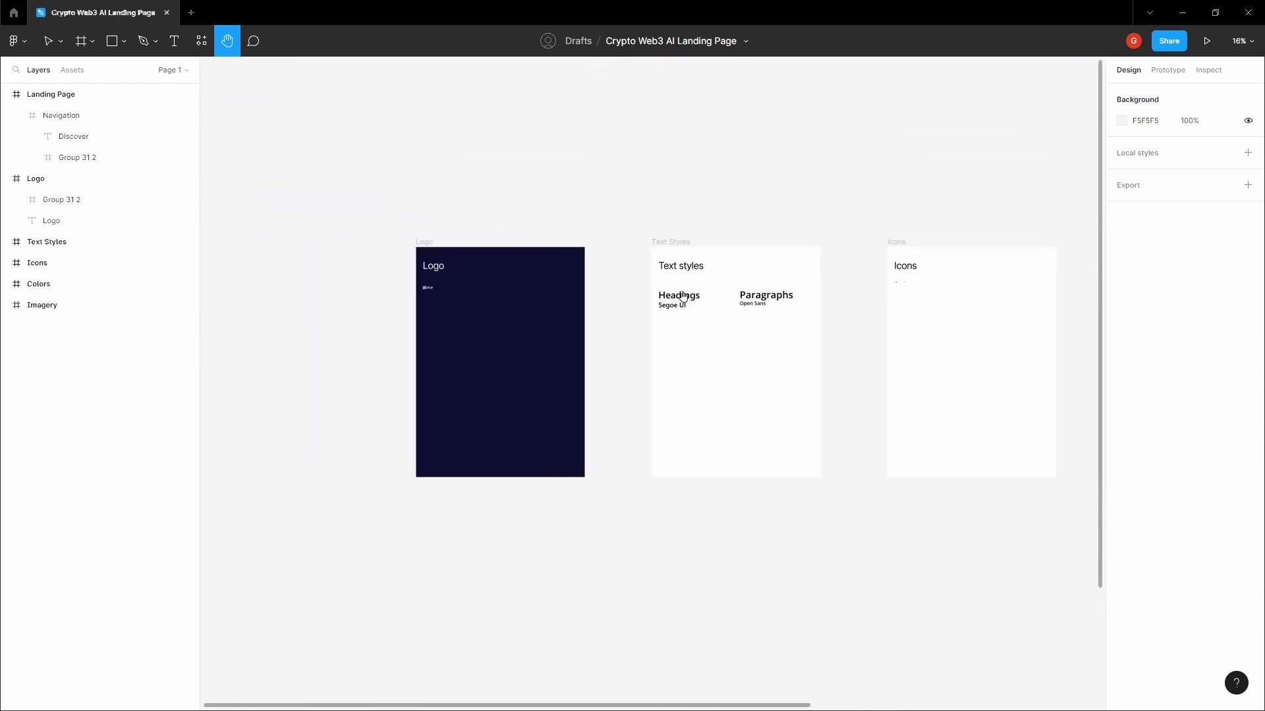
{"action": "left_click_drag", "start_coordinate": [854, 327], "coordinate": [604, 303]}
{"action": "scroll", "coordinate": [655, 262], "scroll_direction": "up", "scroll_amount": 6}
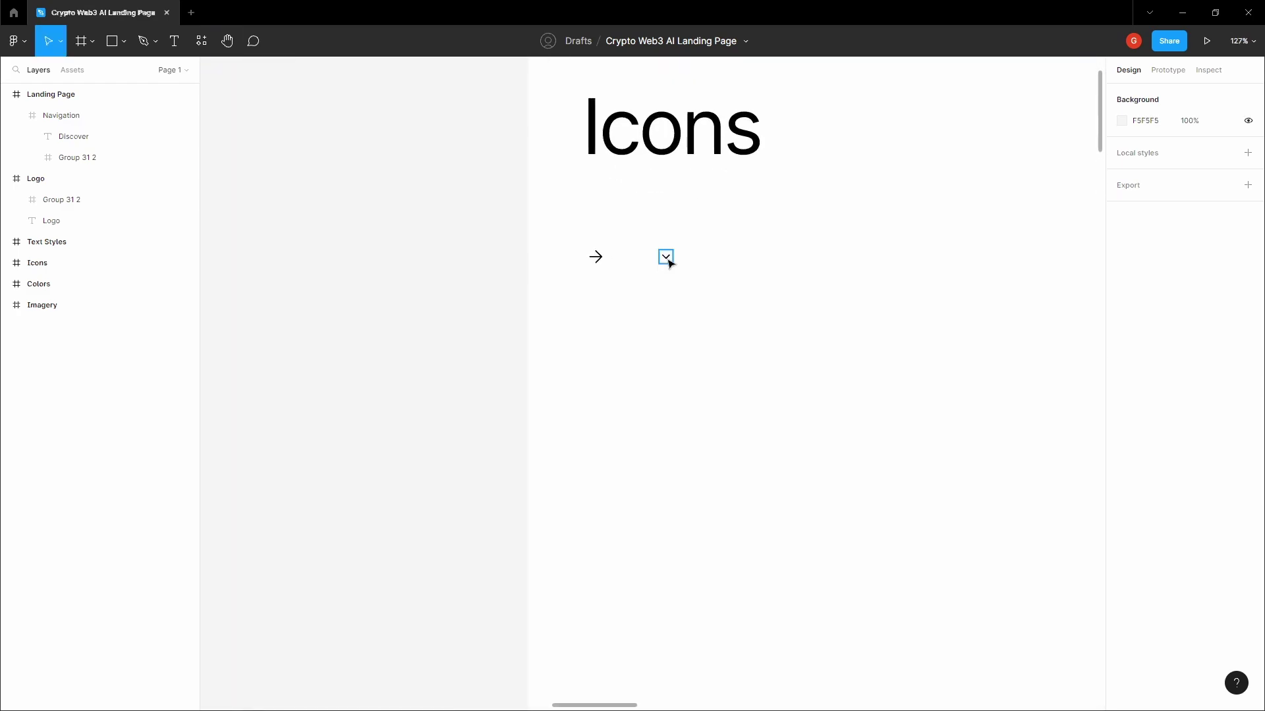
{"action": "left_click", "coordinate": [668, 260]}
Step: Paste the chevron-down icon into the Landing Page frame and place it just after the Discover text
{"action": "left_click", "coordinate": [482, 306]}
{"action": "key", "text": "h"}
{"action": "scroll", "coordinate": [598, 288], "scroll_direction": "down", "scroll_amount": 8}
{"action": "scroll", "coordinate": [670, 472], "scroll_direction": "down", "scroll_amount": 6}
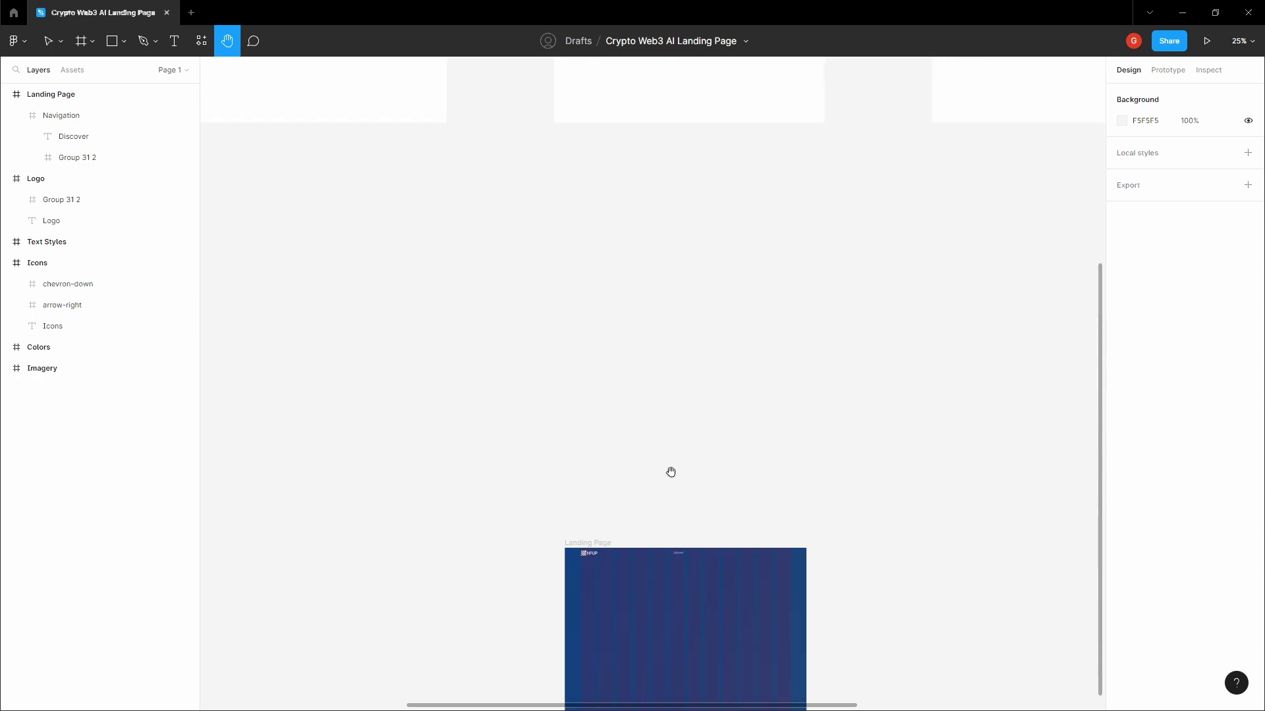
{"action": "scroll", "coordinate": [698, 374], "scroll_direction": "up", "scroll_amount": 1}
{"action": "key", "text": "v"}
{"action": "left_click", "coordinate": [717, 370]}
{"action": "scroll", "coordinate": [716, 368], "scroll_direction": "up", "scroll_amount": 5}
{"action": "key", "text": "ctrl+v"}
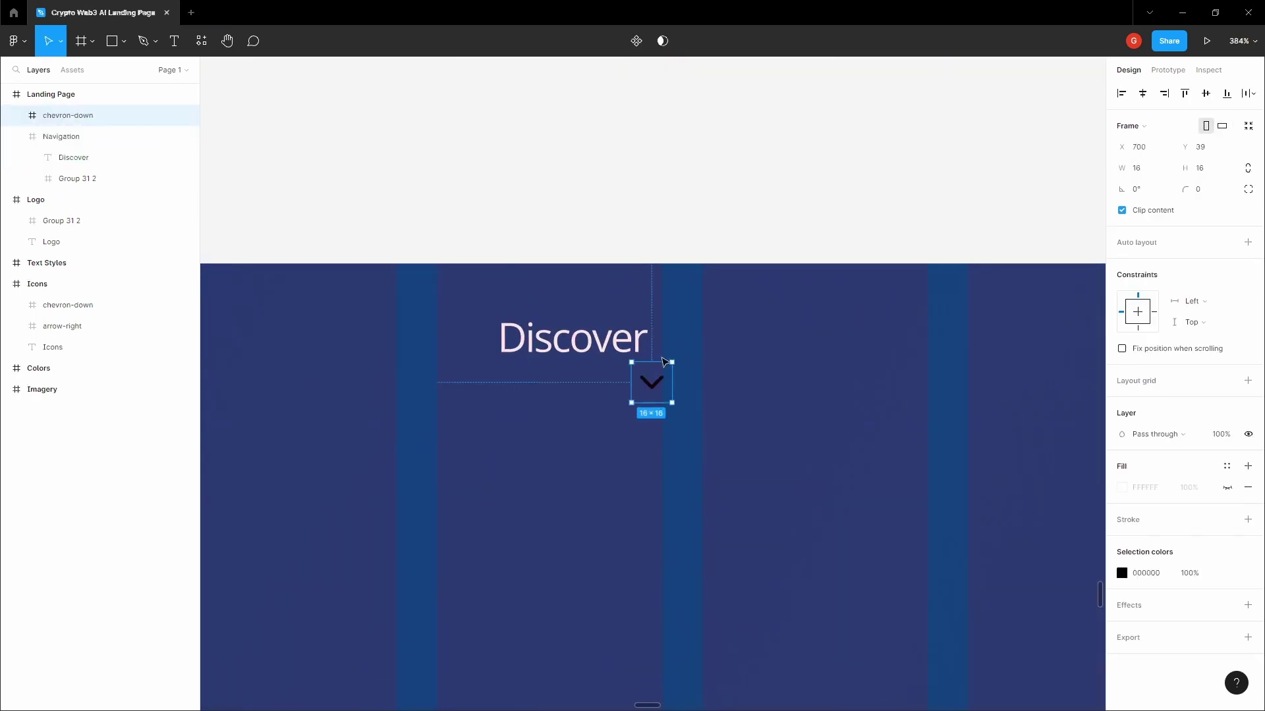
{"action": "scroll", "coordinate": [656, 361], "scroll_direction": "up", "scroll_amount": 3}
{"action": "left_click_drag", "start_coordinate": [660, 397], "coordinate": [724, 304]}
Step: Change the chevron-down icon's color to white (FFFFFF)
{"action": "left_click", "coordinate": [1122, 574]}
{"action": "left_click_drag", "start_coordinate": [998, 455], "coordinate": [800, 298]}
{"action": "left_click", "coordinate": [625, 117]}
Step: Nudge the chevron-down icon to X 709, Y 24 beside the Discover text
{"action": "key", "text": "space"}
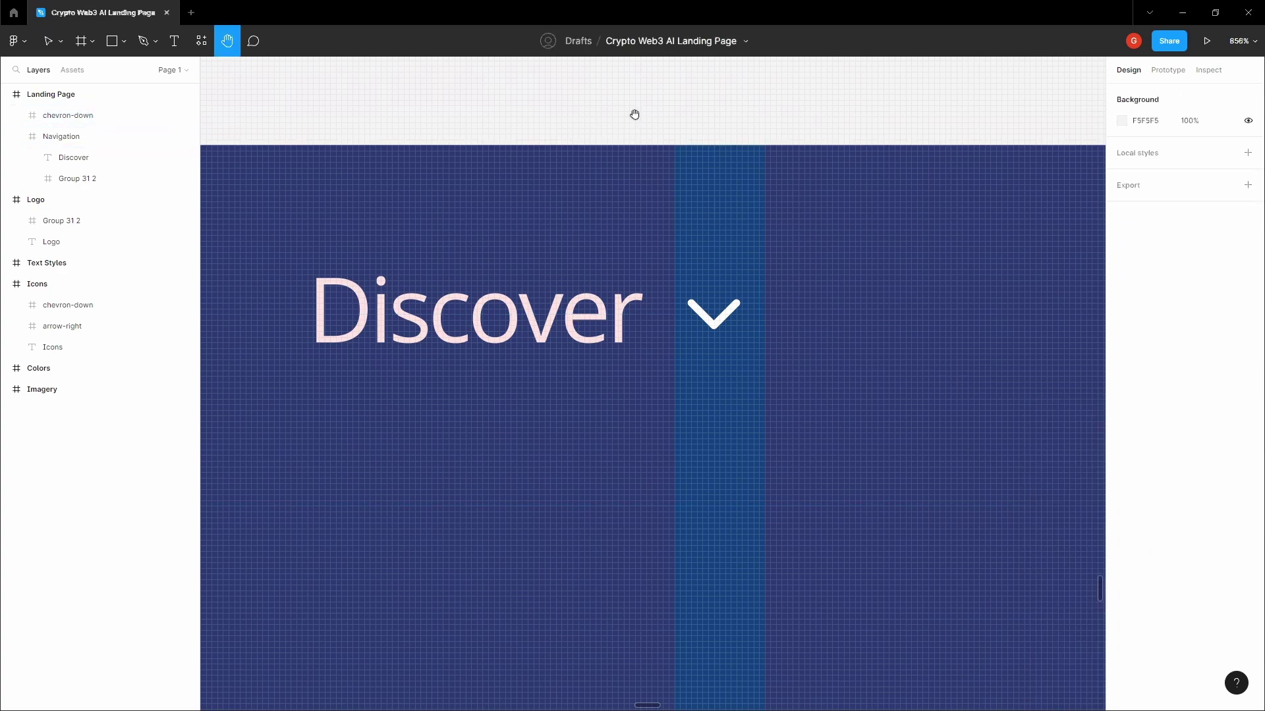
{"action": "left_click_drag", "start_coordinate": [635, 116], "coordinate": [739, 161]}
{"action": "double_click", "coordinate": [715, 349]}
{"action": "left_click", "coordinate": [802, 353]}
{"action": "key", "text": "Left"}
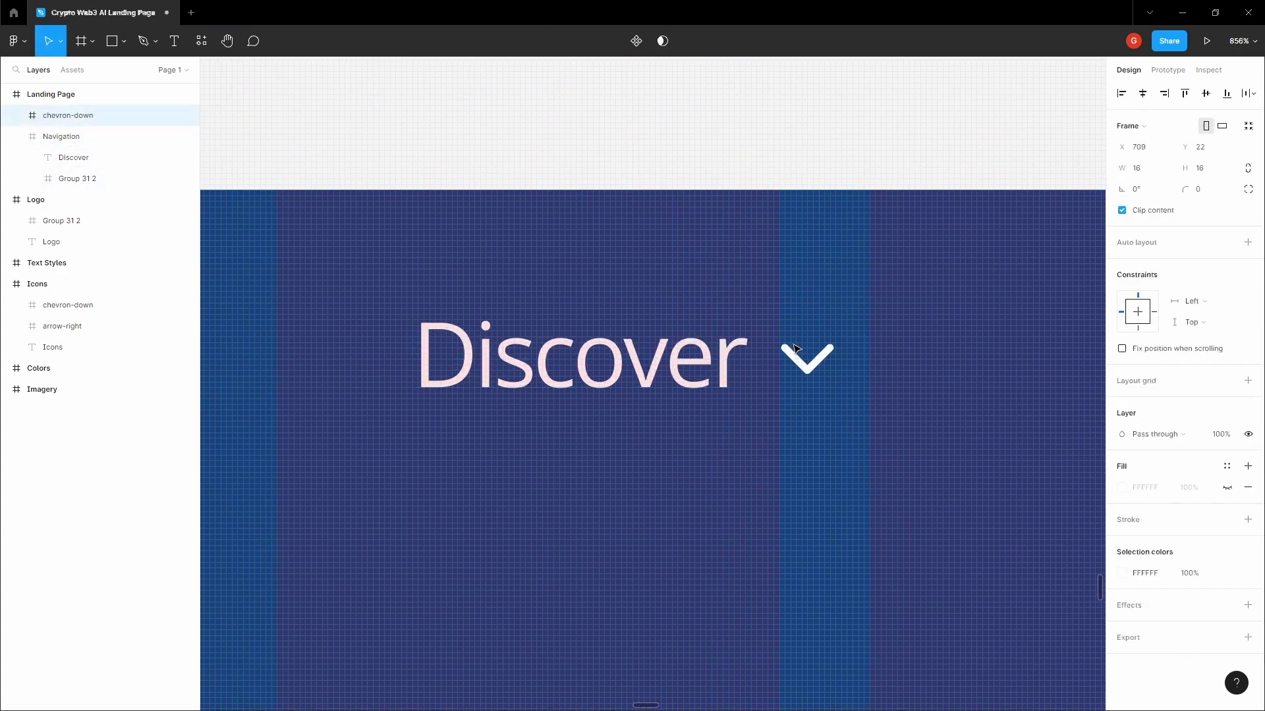
{"action": "left_click_drag", "start_coordinate": [796, 356], "coordinate": [797, 363]}
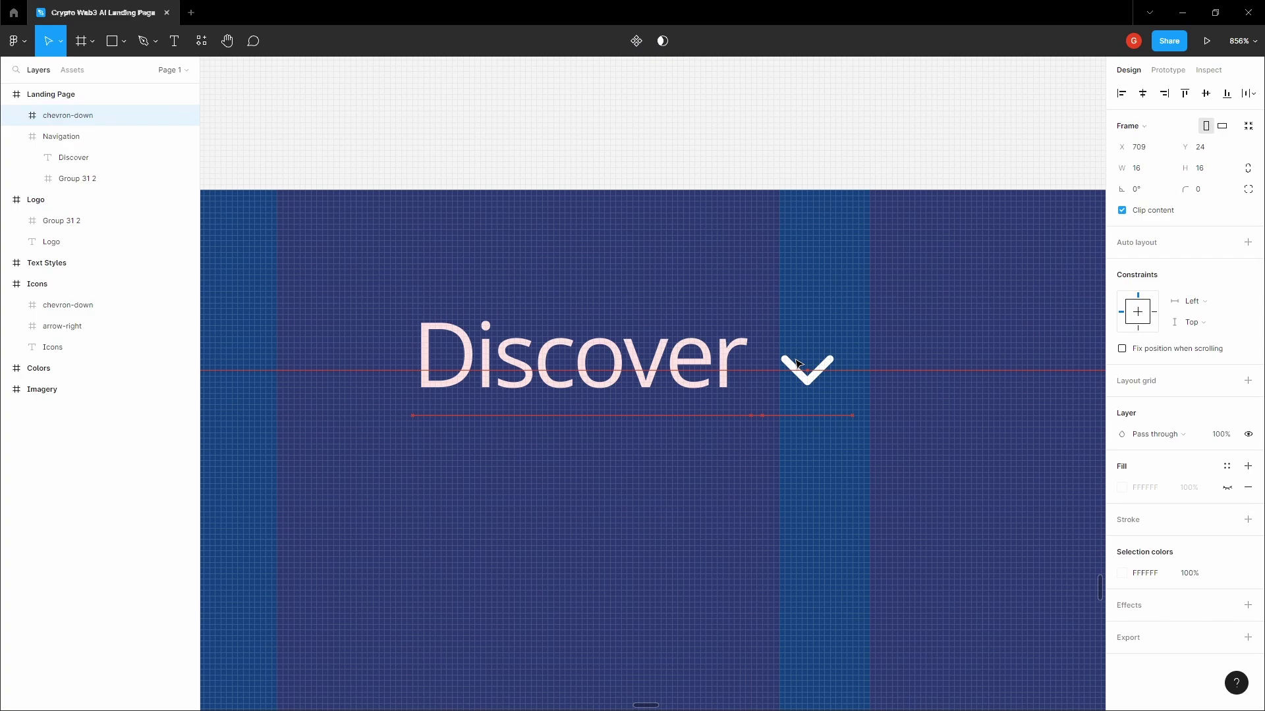
{"action": "scroll", "coordinate": [705, 361], "scroll_direction": "down", "scroll_amount": 3}
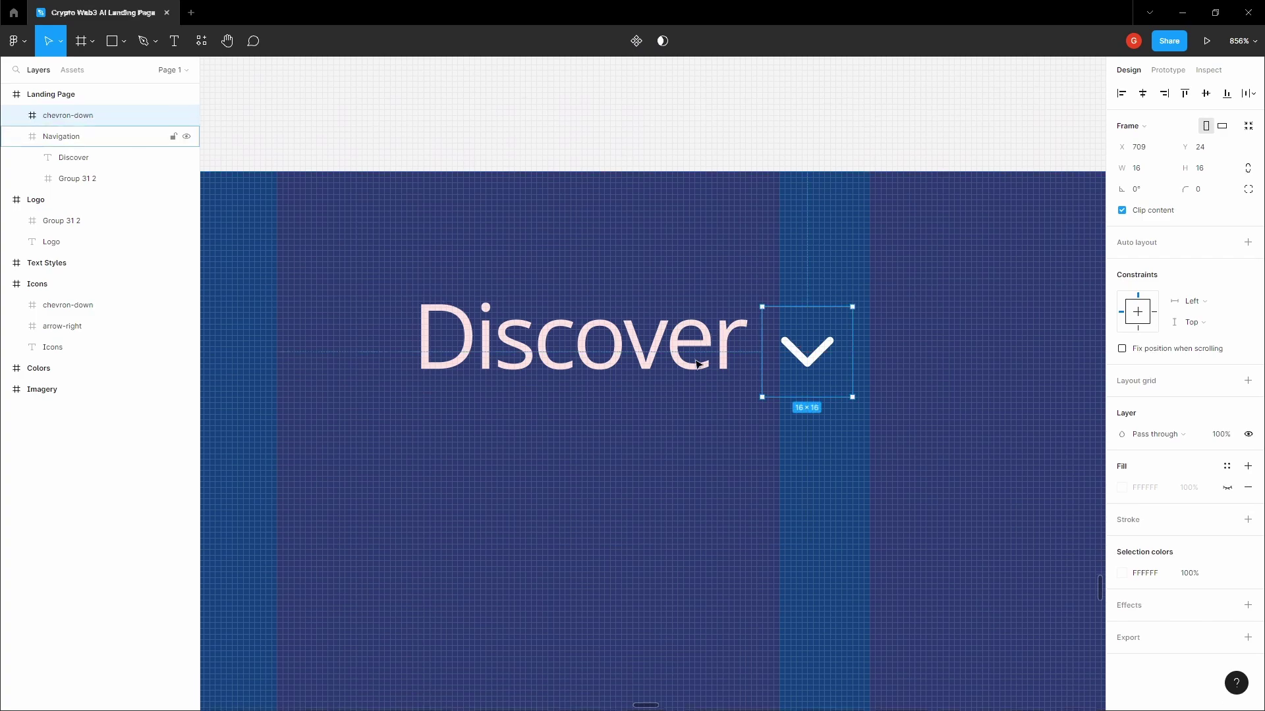
{"action": "scroll", "coordinate": [694, 290], "scroll_direction": "down", "scroll_amount": 2}
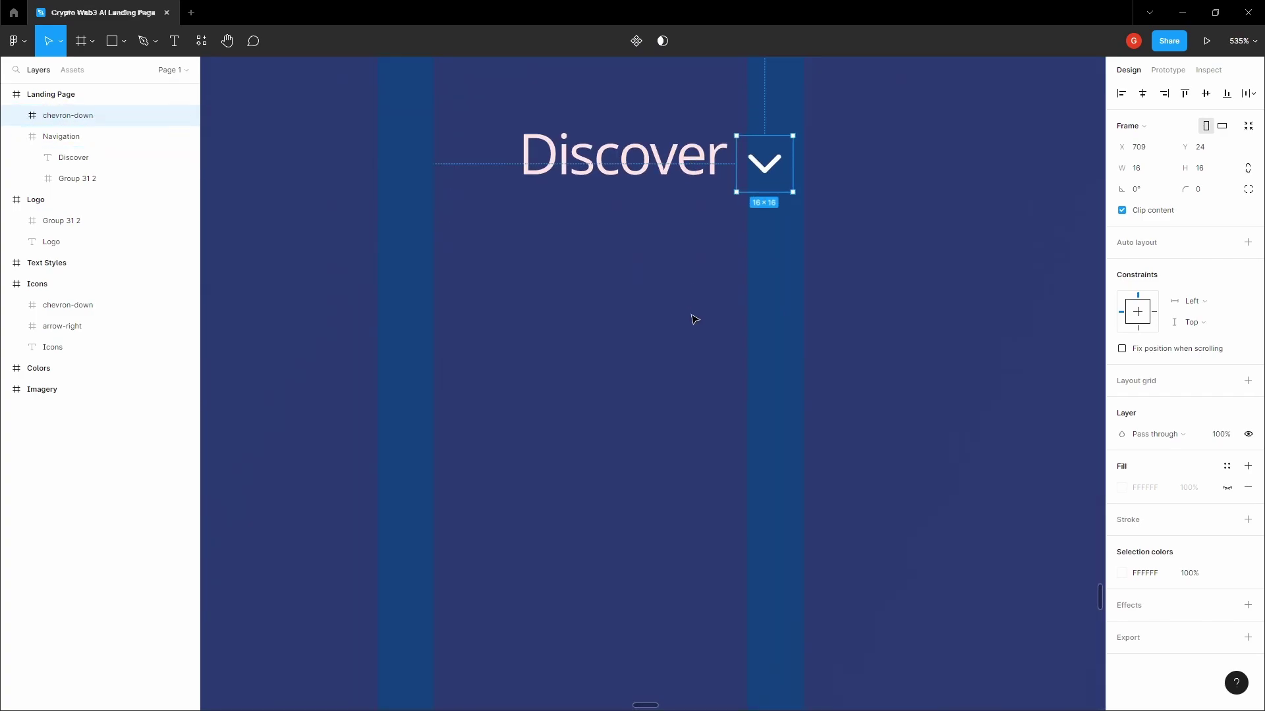
Step: Move the chevron-down icon into the Navigation frame and place it after Discover at X 708, Y 21
{"action": "left_click", "coordinate": [690, 317]}
{"action": "scroll", "coordinate": [689, 316], "scroll_direction": "down", "scroll_amount": 4}
{"action": "left_click", "coordinate": [669, 248]}
{"action": "mouse_move", "coordinate": [669, 247]}
{"action": "left_mouse_down"}
{"action": "mouse_move", "coordinate": [657, 362]}
{"action": "mouse_move", "coordinate": [658, 232]}
{"action": "left_mouse_up"}
{"action": "scroll", "coordinate": [657, 232], "scroll_direction": "up", "scroll_amount": 4}
{"action": "left_click", "coordinate": [772, 234]}
{"action": "left_click_drag", "start_coordinate": [780, 233], "coordinate": [775, 379]}
{"action": "scroll", "coordinate": [781, 225], "scroll_direction": "up", "scroll_amount": 4}
{"action": "scroll", "coordinate": [779, 534], "scroll_direction": "down", "scroll_amount": 5}
{"action": "scroll", "coordinate": [797, 389], "scroll_direction": "up", "scroll_amount": 5}
{"action": "scroll", "coordinate": [779, 398], "scroll_direction": "up", "scroll_amount": 3}
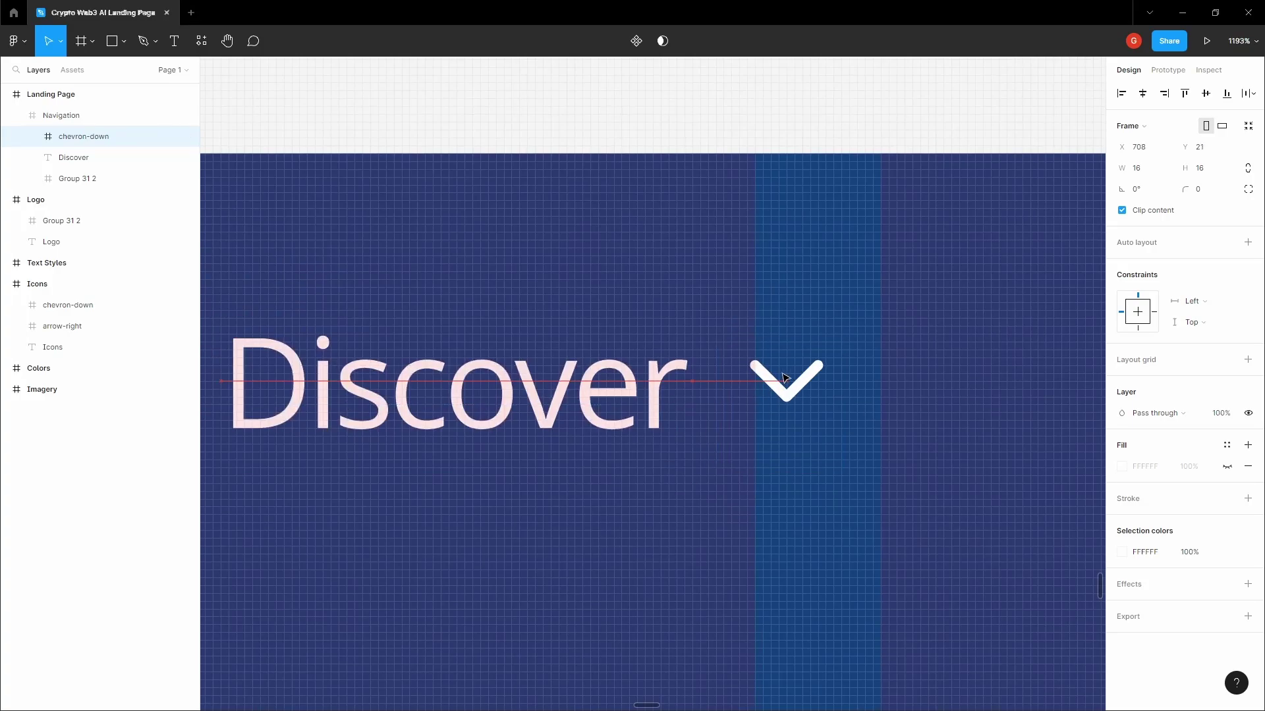
Step: Align the chevron-down icon and the Discover text on their vertical centers
{"action": "left_click", "coordinate": [652, 395], "text": "shift"}
{"action": "scroll", "coordinate": [672, 378], "scroll_direction": "down", "scroll_amount": 3}
{"action": "left_click", "coordinate": [1206, 93]}
{"action": "scroll", "coordinate": [768, 350], "scroll_direction": "up", "scroll_amount": 3}
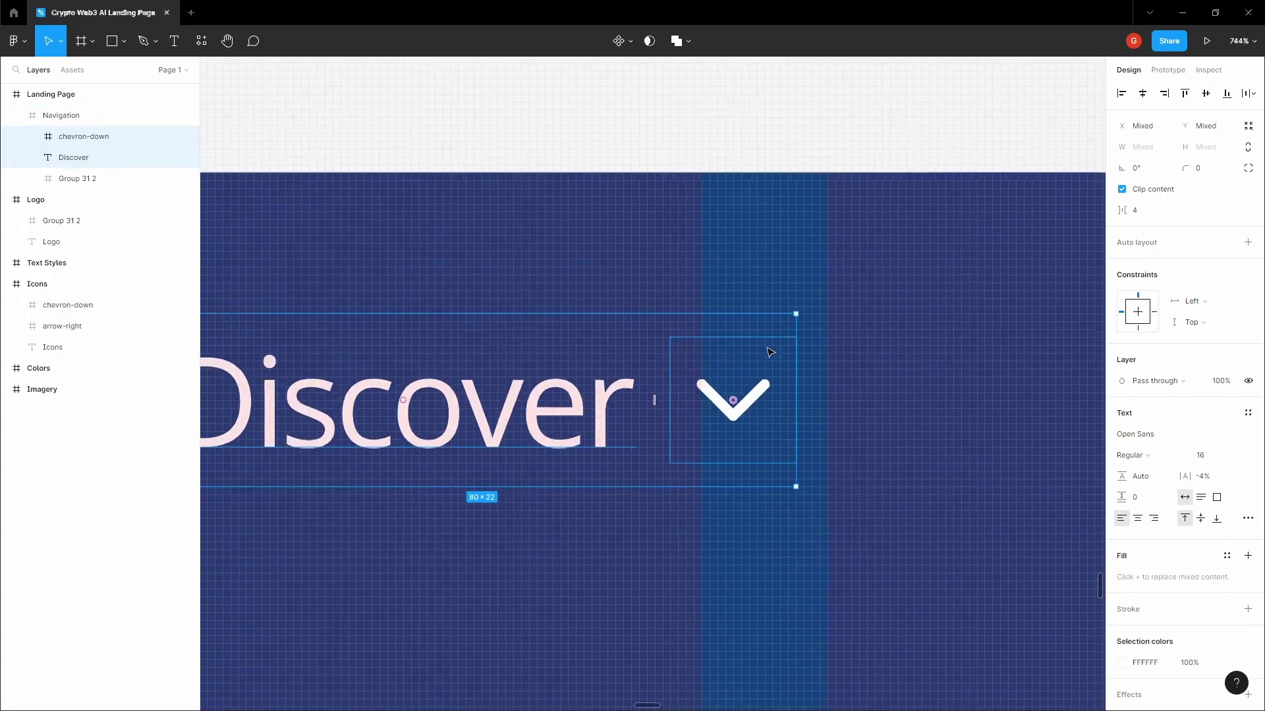
Step: Lower the chevron-down icon to Y 24 so it sits slightly below the center of the Discover text
{"action": "left_click", "coordinate": [738, 364]}
{"action": "left_click_drag", "start_coordinate": [738, 364], "coordinate": [739, 382]}
{"action": "scroll", "coordinate": [668, 282], "scroll_direction": "down", "scroll_amount": 3}
{"action": "left_click", "coordinate": [668, 282]}
{"action": "key", "text": "space"}
{"action": "left_click_drag", "start_coordinate": [668, 282], "coordinate": [751, 226]}
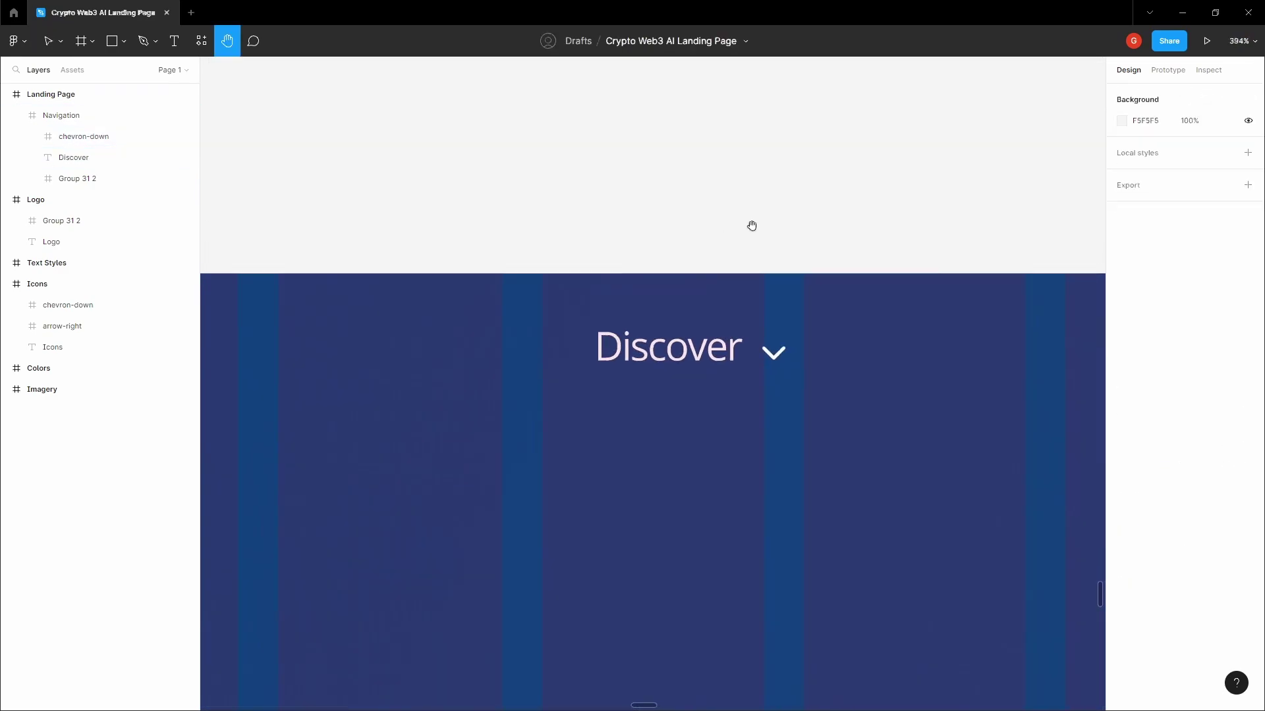
{"action": "scroll", "coordinate": [751, 228], "scroll_direction": "down", "scroll_amount": 2}
{"action": "scroll", "coordinate": [740, 284], "scroll_direction": "up", "scroll_amount": 3}
{"action": "double_click", "coordinate": [797, 352]}
{"action": "scroll", "coordinate": [797, 352], "scroll_direction": "up", "scroll_amount": 2}
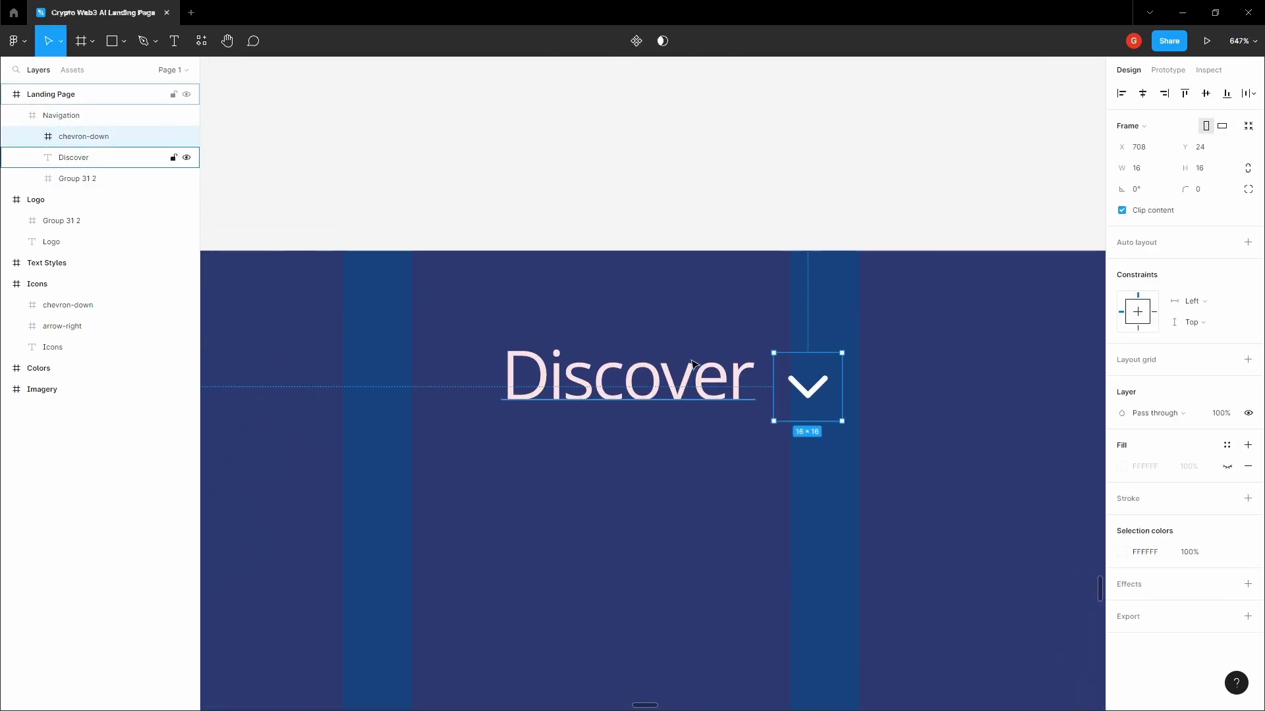
Step: Try the chevron-down icon at Y 22 and return it to Y 24
{"action": "left_click", "coordinate": [753, 217]}
{"action": "scroll", "coordinate": [754, 208], "scroll_direction": "down", "scroll_amount": 2}
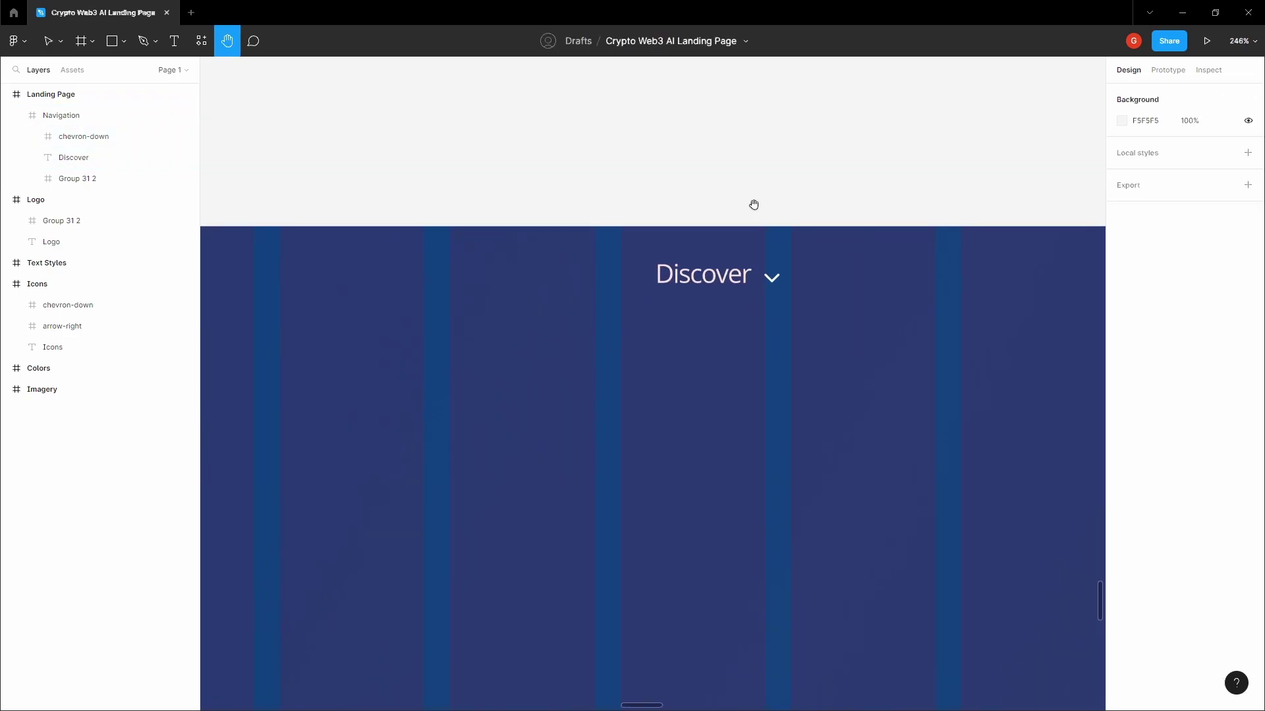
{"action": "scroll", "coordinate": [747, 214], "scroll_direction": "up", "scroll_amount": 2}
{"action": "left_click", "coordinate": [782, 288]}
{"action": "left_click_drag", "start_coordinate": [783, 290], "coordinate": [784, 280]}
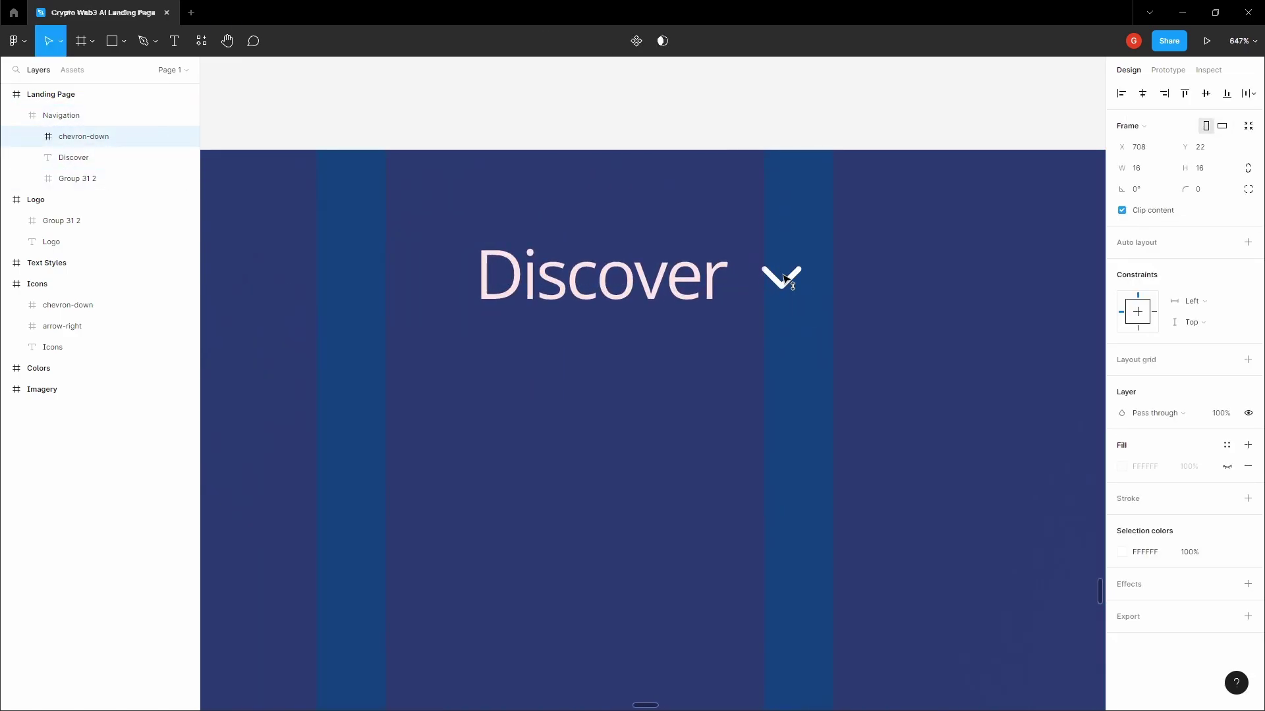
{"action": "scroll", "coordinate": [785, 285], "scroll_direction": "down", "scroll_amount": 3}
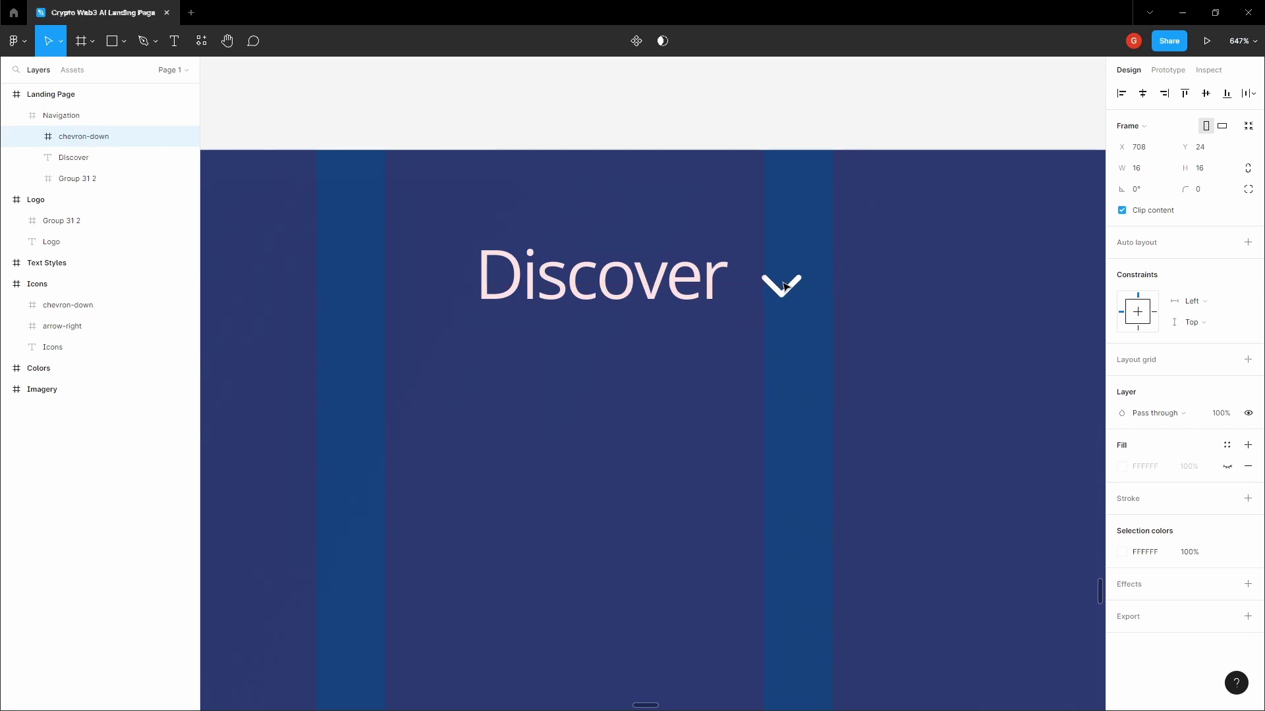
Step: Group the chevron-down icon with the Discover text
{"action": "left_click", "coordinate": [691, 278], "text": "shift"}
{"action": "key", "text": "ctrl+g"}
{"action": "left_click", "coordinate": [751, 175]}
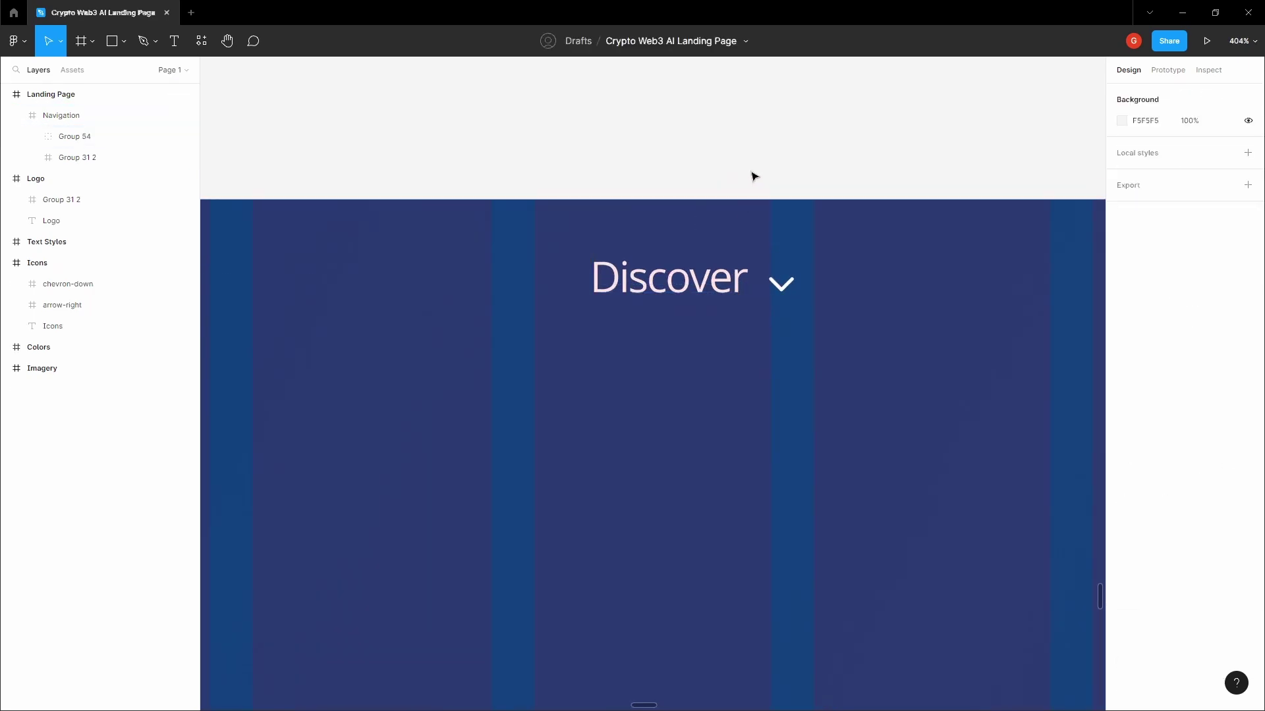
Step: Align the chevron and the Discover text on their vertical centers inside their group
{"action": "scroll", "coordinate": [750, 172], "scroll_direction": "down", "scroll_amount": 5}
{"action": "left_click_drag", "start_coordinate": [751, 173], "coordinate": [694, 268]}
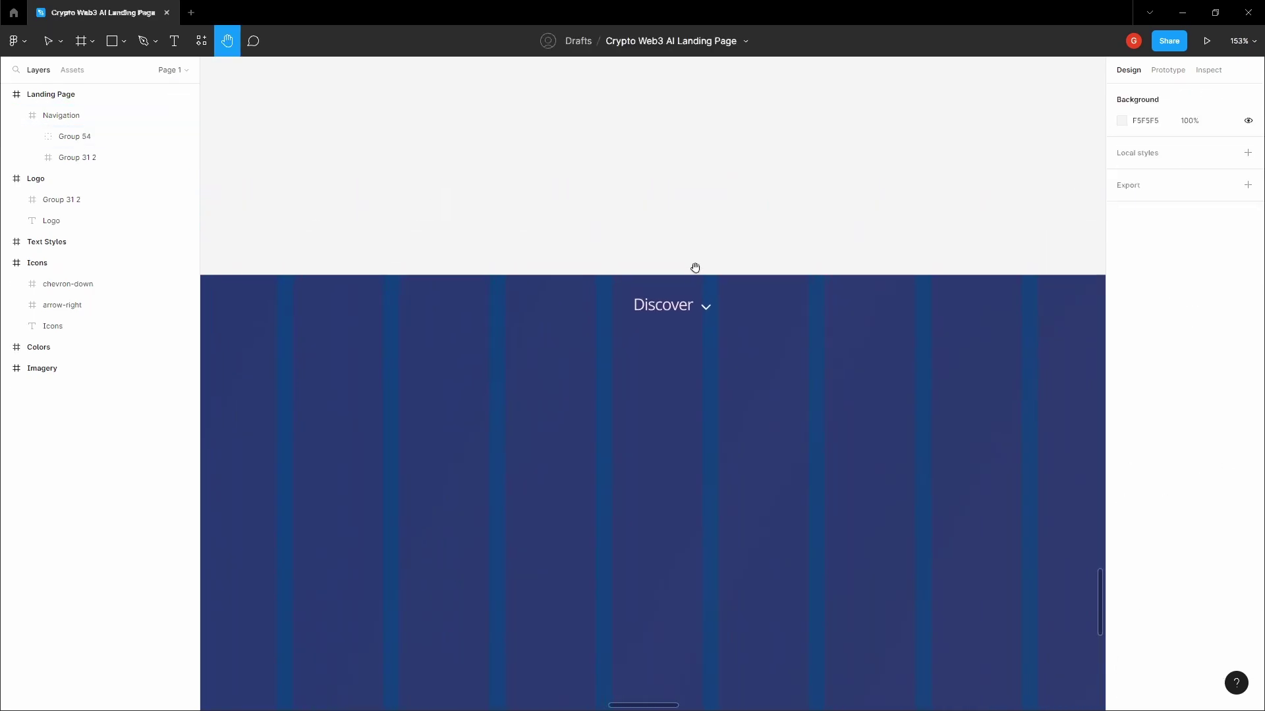
{"action": "scroll", "coordinate": [696, 297], "scroll_direction": "up", "scroll_amount": 5}
{"action": "key", "text": "v"}
{"action": "left_click", "coordinate": [703, 308]}
{"action": "scroll", "coordinate": [703, 308], "scroll_direction": "up", "scroll_amount": 3}
{"action": "double_click", "coordinate": [709, 313]}
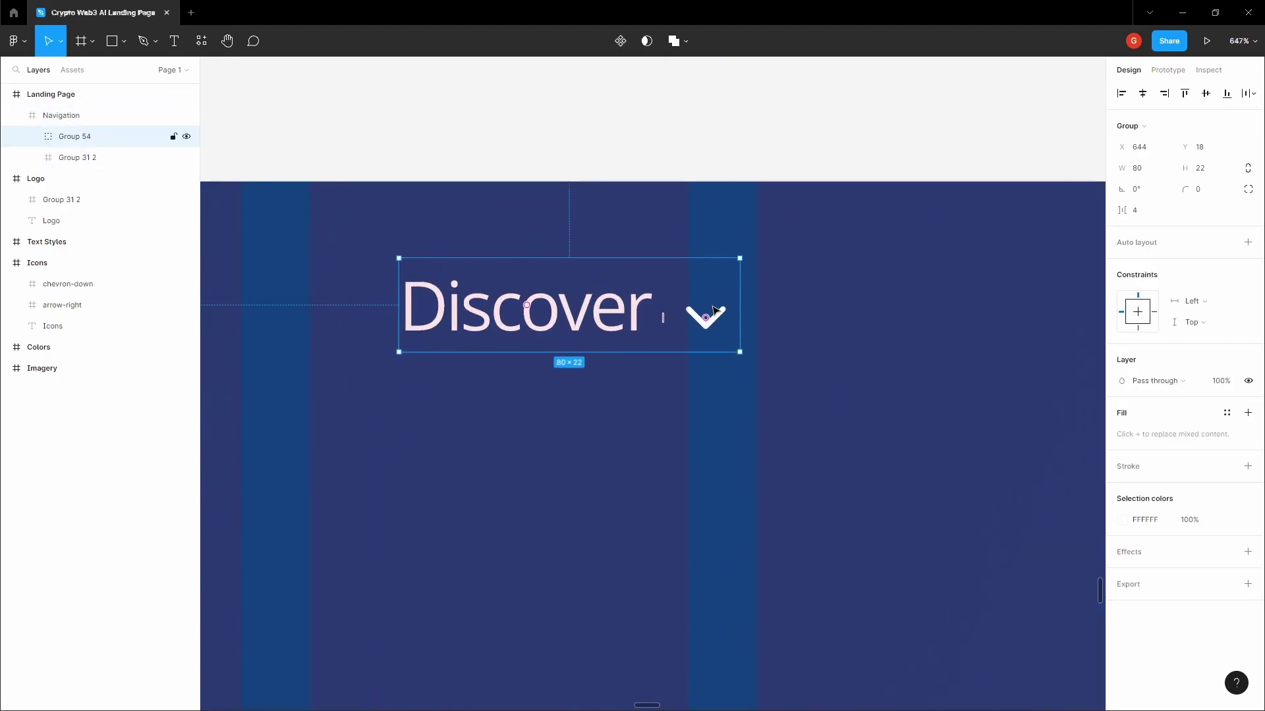
{"action": "double_click", "coordinate": [712, 310]}
{"action": "scroll", "coordinate": [713, 309], "scroll_direction": "up", "scroll_amount": 3}
{"action": "key", "text": "ctrl+a"}
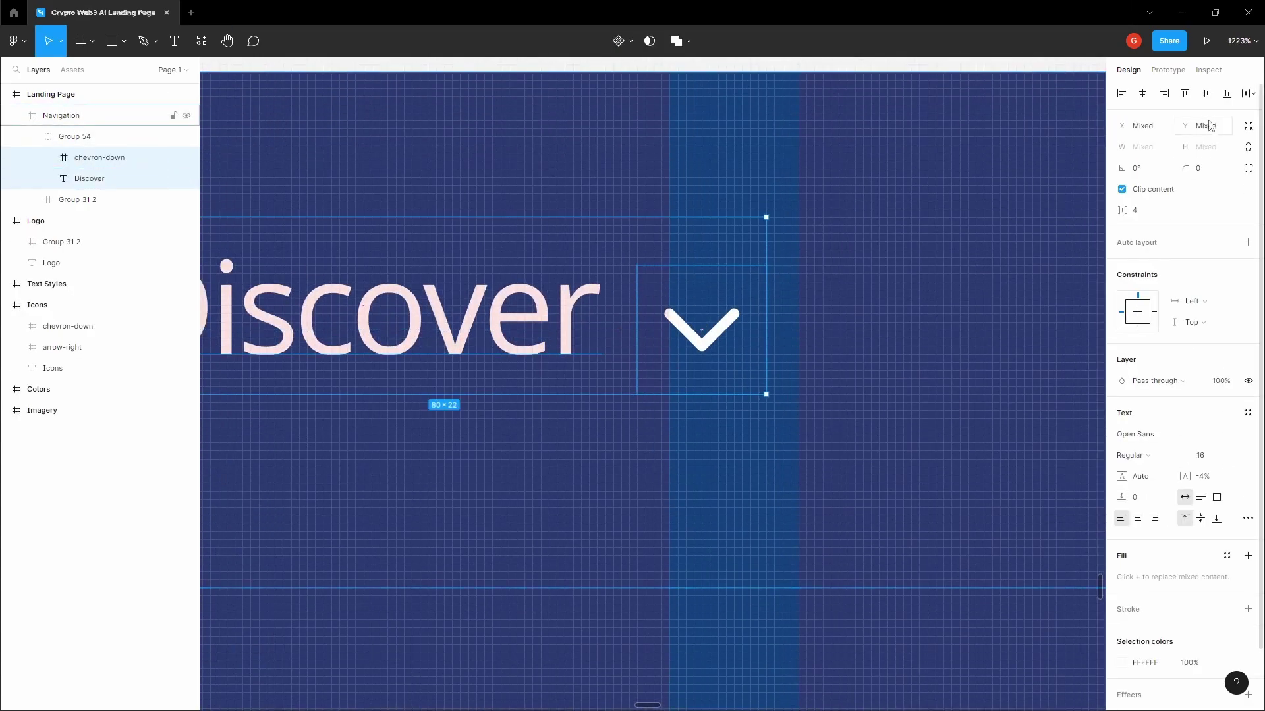
{"action": "left_click", "coordinate": [1205, 93]}
{"action": "scroll", "coordinate": [851, 224], "scroll_direction": "down", "scroll_amount": 3}
{"action": "key", "text": "v"}
Step: Move the chevron inside the Discover group down to Y 24
{"action": "left_click", "coordinate": [659, 257]}
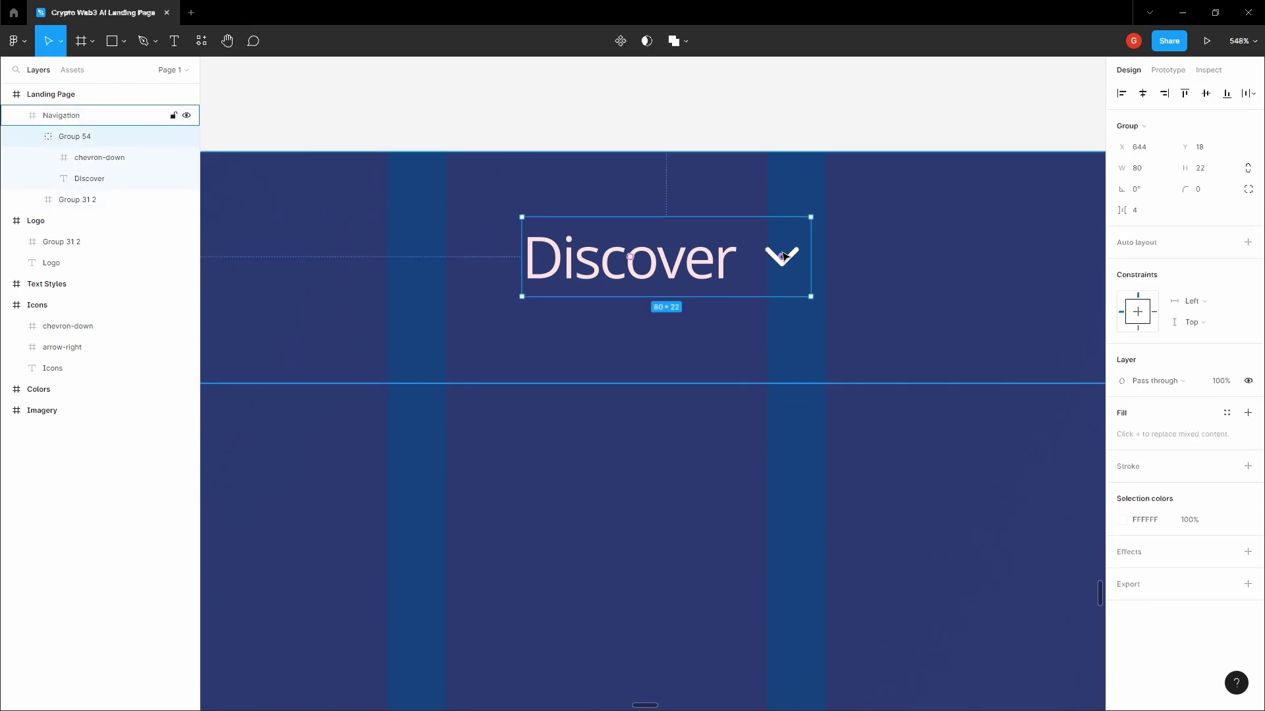
{"action": "double_click", "coordinate": [781, 257]}
{"action": "left_click", "coordinate": [724, 257]}
{"action": "left_click_drag", "start_coordinate": [782, 255], "coordinate": [786, 260]}
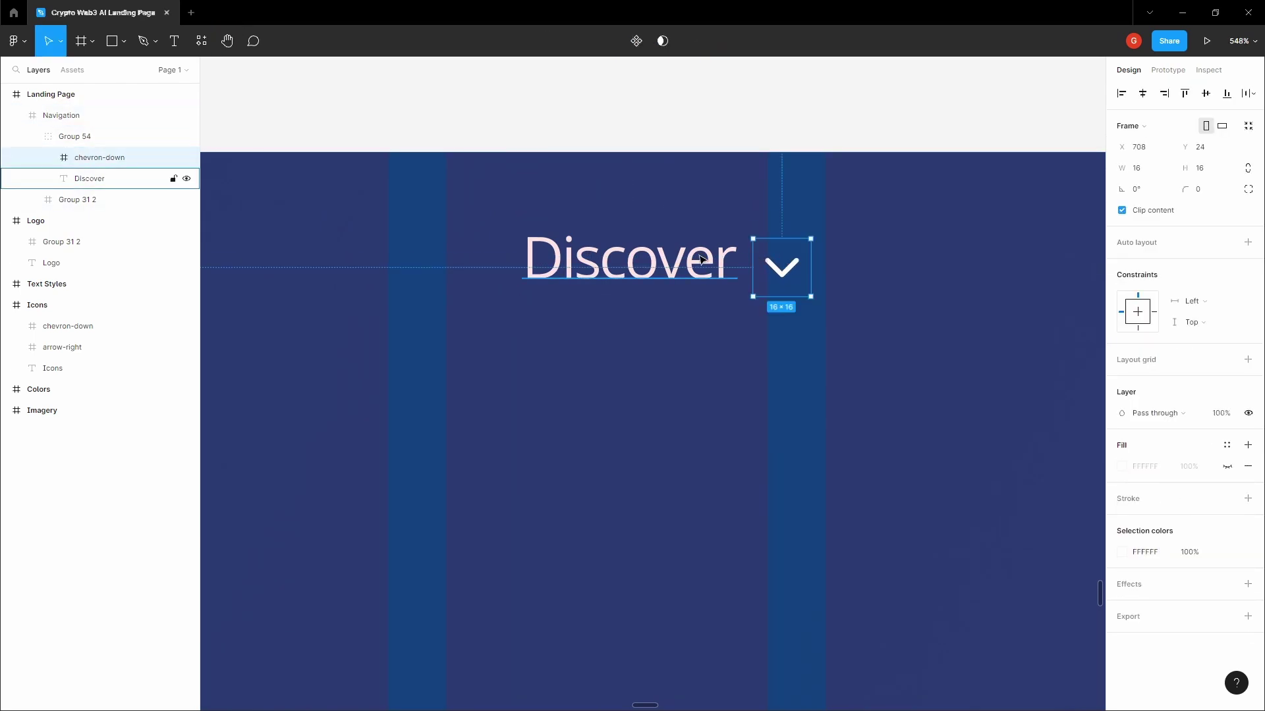
Step: Duplicate the Discover group and place the copy to its right in the navigation bar
{"action": "left_click", "coordinate": [755, 122]}
{"action": "key", "text": "space"}
{"action": "scroll", "coordinate": [755, 129], "scroll_direction": "down", "scroll_amount": 2}
{"action": "left_click_drag", "start_coordinate": [753, 131], "coordinate": [741, 309]}
{"action": "scroll", "coordinate": [741, 310], "scroll_direction": "down", "scroll_amount": 3}
{"action": "double_click", "coordinate": [718, 313]}
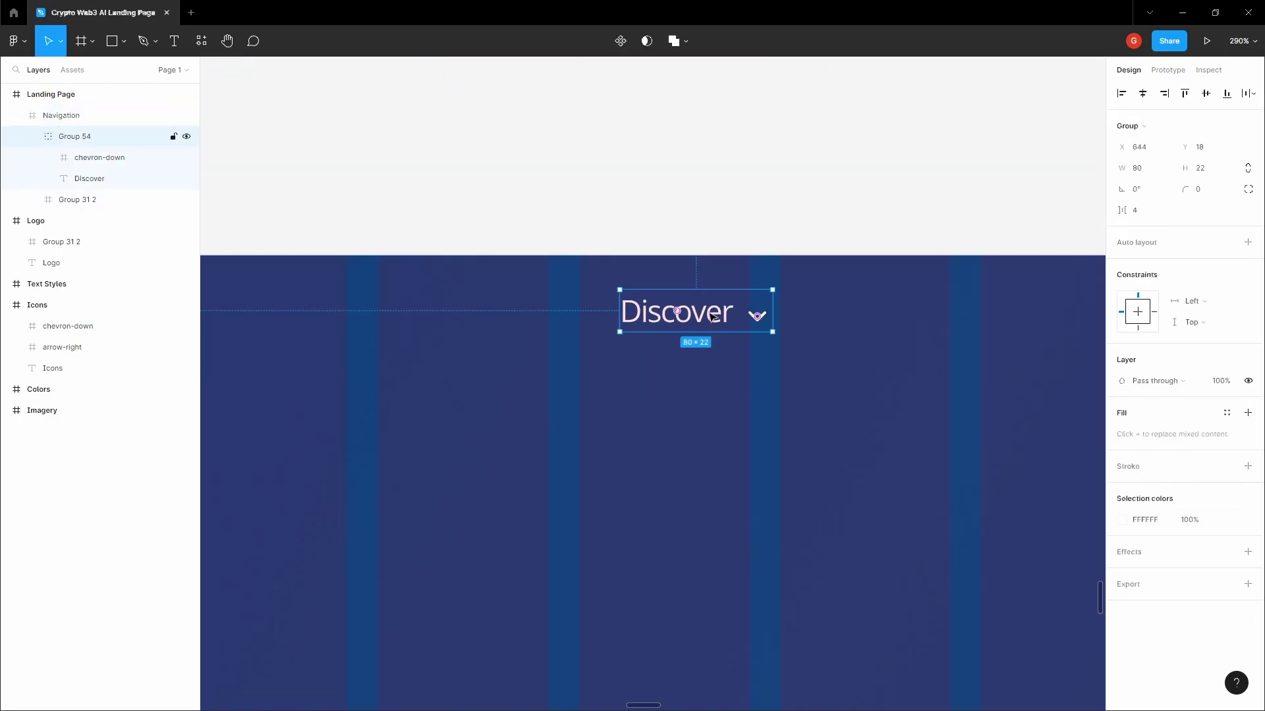
{"action": "left_click", "coordinate": [772, 204]}
{"action": "key", "text": "space"}
{"action": "left_click_drag", "start_coordinate": [772, 204], "coordinate": [674, 220]}
{"action": "key", "text": "space"}
{"action": "scroll", "coordinate": [669, 285], "scroll_direction": "up", "scroll_amount": 1}
{"action": "left_click_drag", "start_coordinate": [625, 307], "coordinate": [788, 396]}
Step: Select the text inside the original Discover group and center-align it
{"action": "scroll", "coordinate": [671, 365], "scroll_direction": "up", "scroll_amount": 1}
{"action": "double_click", "coordinate": [651, 390]}
{"action": "scroll", "coordinate": [650, 391], "scroll_direction": "down", "scroll_amount": 5}
{"action": "double_click", "coordinate": [632, 389]}
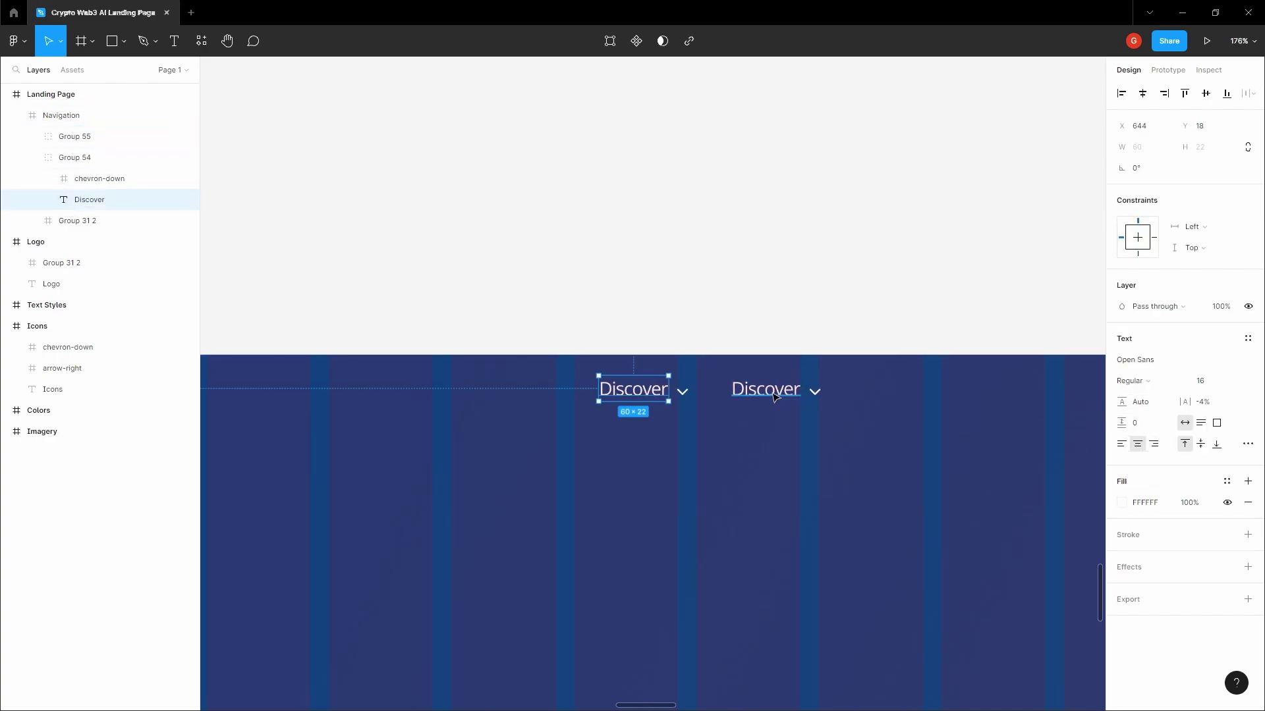
Step: Change the text in the duplicated Discover group to "Community"
{"action": "double_click", "coordinate": [772, 393]}
{"action": "double_click", "coordinate": [772, 393]}
{"action": "type", "text": "Community"}
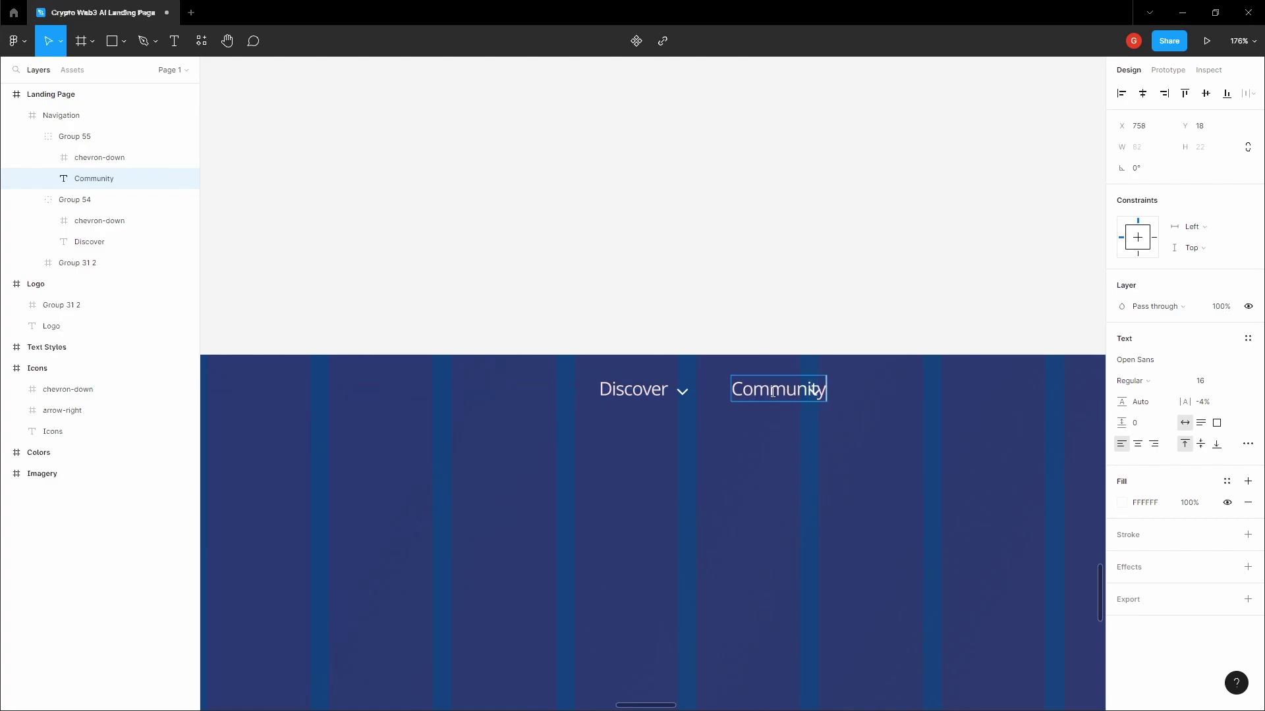
{"action": "key", "text": "Escape"}
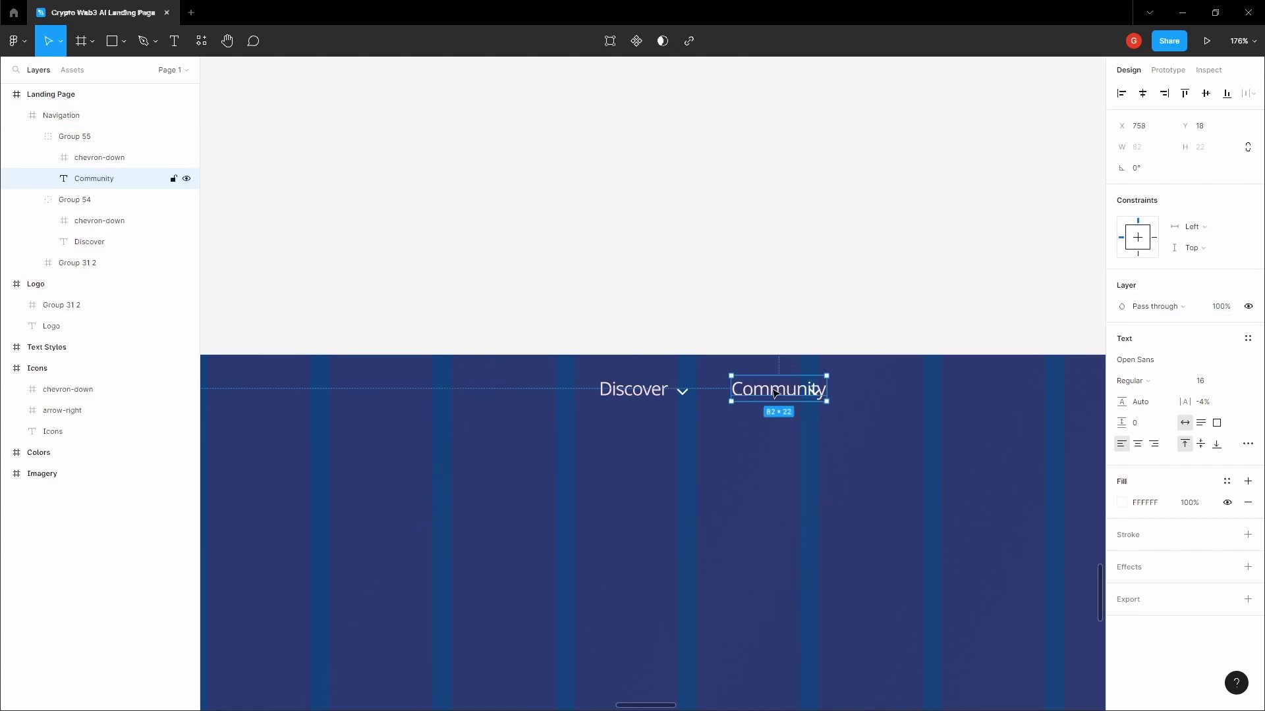
Step: Move the Community text left and nudge its chevron right, leaving a 4 px gap between them
{"action": "left_click_drag", "start_coordinate": [774, 394], "coordinate": [753, 393]}
{"action": "left_click", "coordinate": [815, 392]}
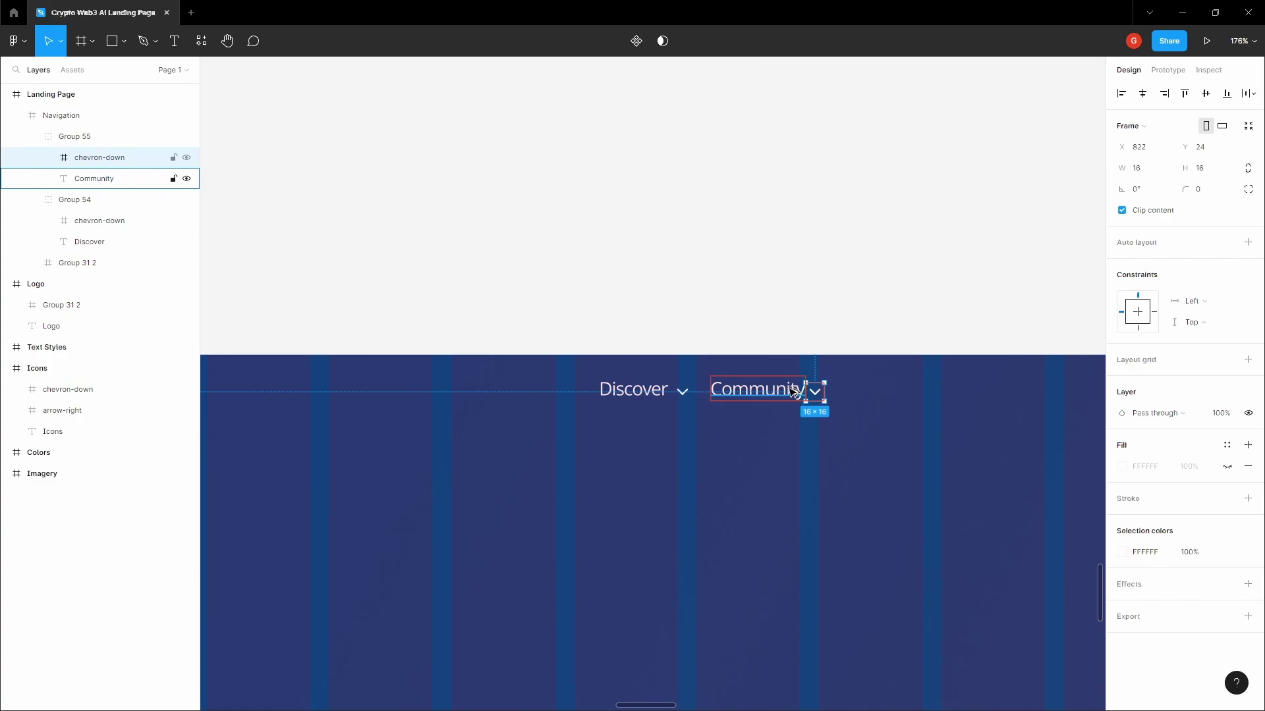
{"action": "key", "text": "Right"}
{"action": "key", "text": "Right"}
{"action": "left_click", "coordinate": [804, 342]}
Step: Duplicate the Community group to its right in the navigation bar and change the copy's text to "Solutions"
{"action": "left_click_drag", "start_coordinate": [782, 395], "coordinate": [837, 371]}
{"action": "left_click", "coordinate": [694, 370]}
{"action": "double_click", "coordinate": [824, 371]}
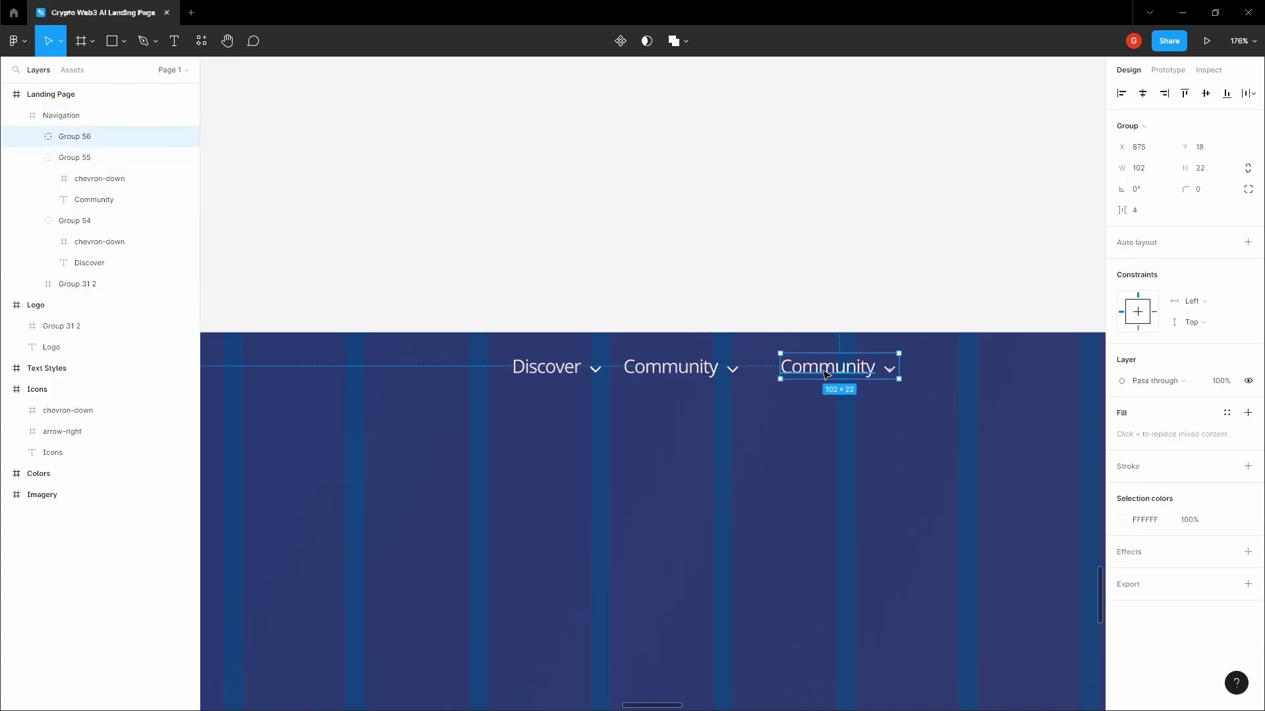
{"action": "type", "text": "Solutions"}
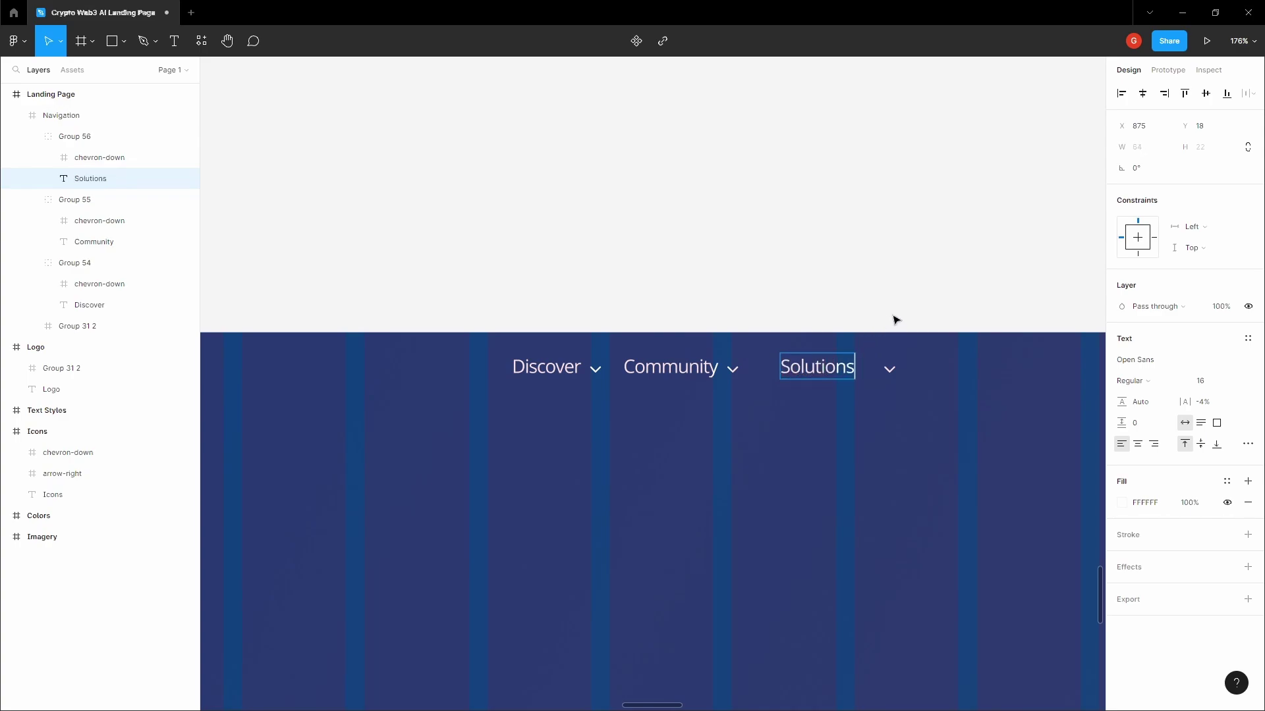
{"action": "key", "text": "Escape"}
Step: Move the chevron beside Solutions closer to its text, leaving a 4 px gap
{"action": "scroll", "coordinate": [893, 320], "scroll_direction": "up", "scroll_amount": 3}
{"action": "left_click", "coordinate": [887, 387]}
{"action": "left_click", "coordinate": [790, 384], "text": "shift"}
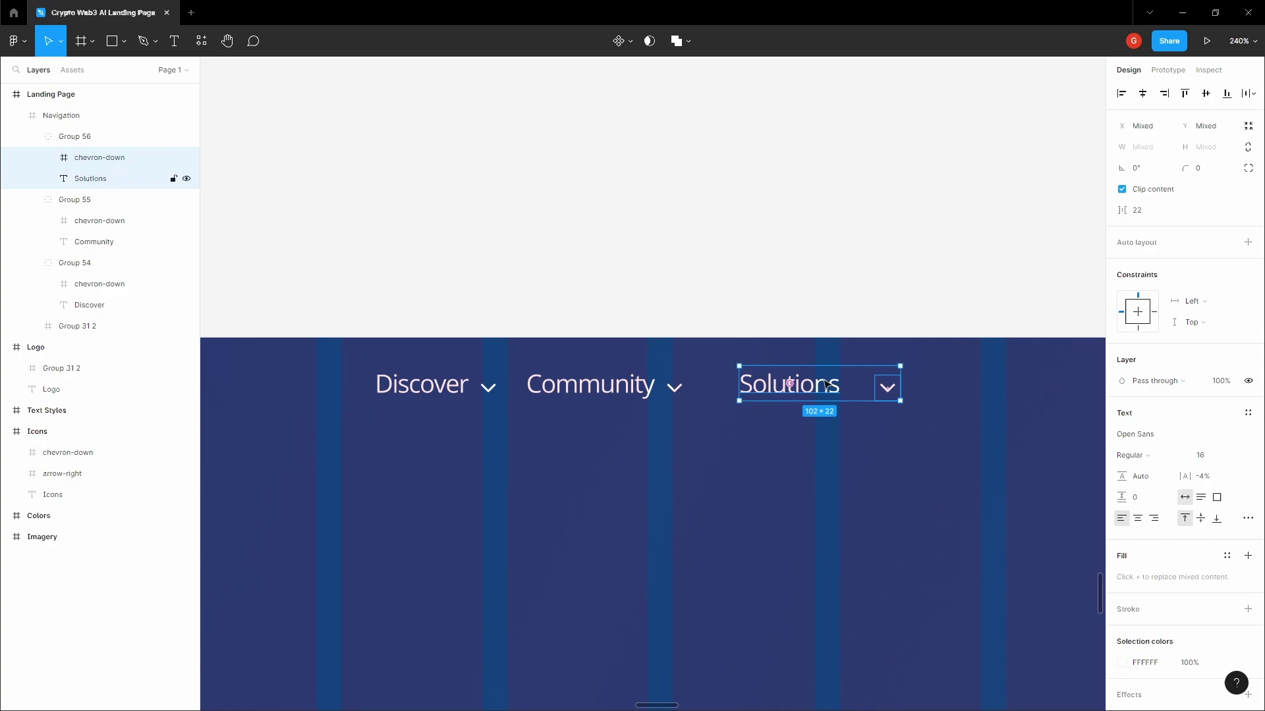
{"action": "left_click", "coordinate": [1206, 95]}
{"action": "left_click", "coordinate": [884, 390]}
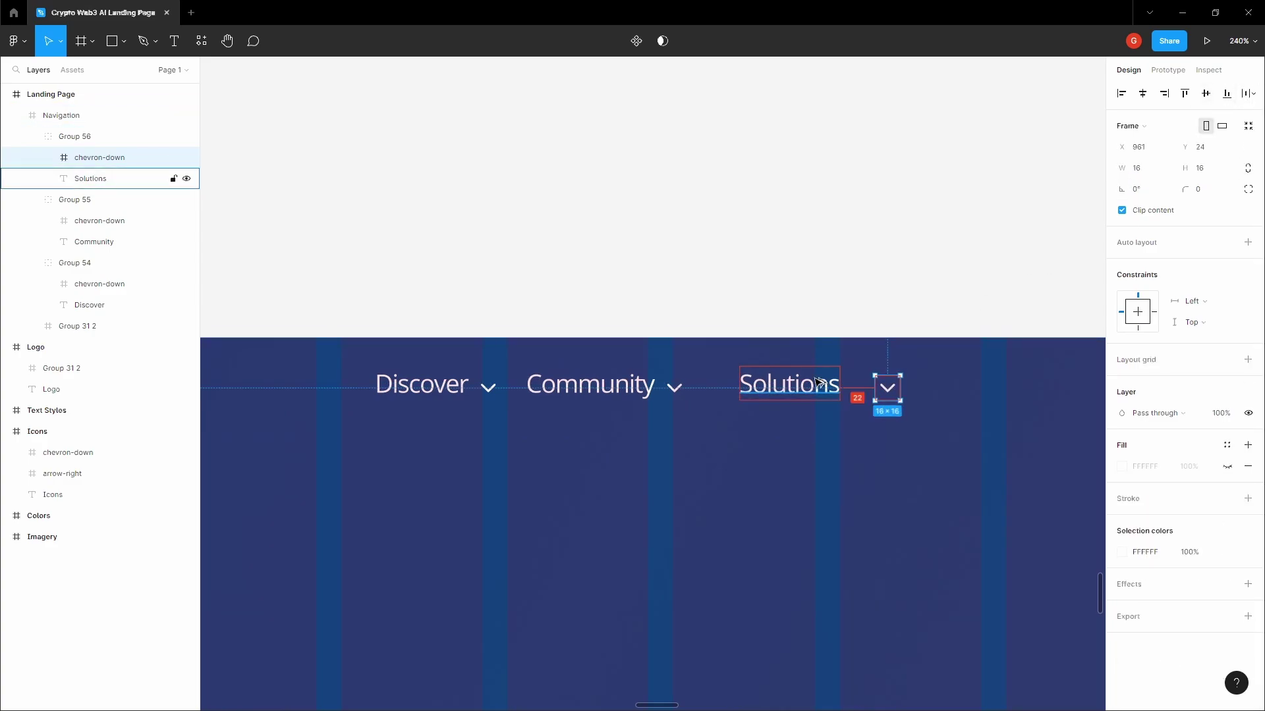
{"action": "key", "text": "shift+Left"}
{"action": "key", "text": "shift+Left"}
{"action": "key", "text": "Right"}
{"action": "left_click", "coordinate": [793, 316]}
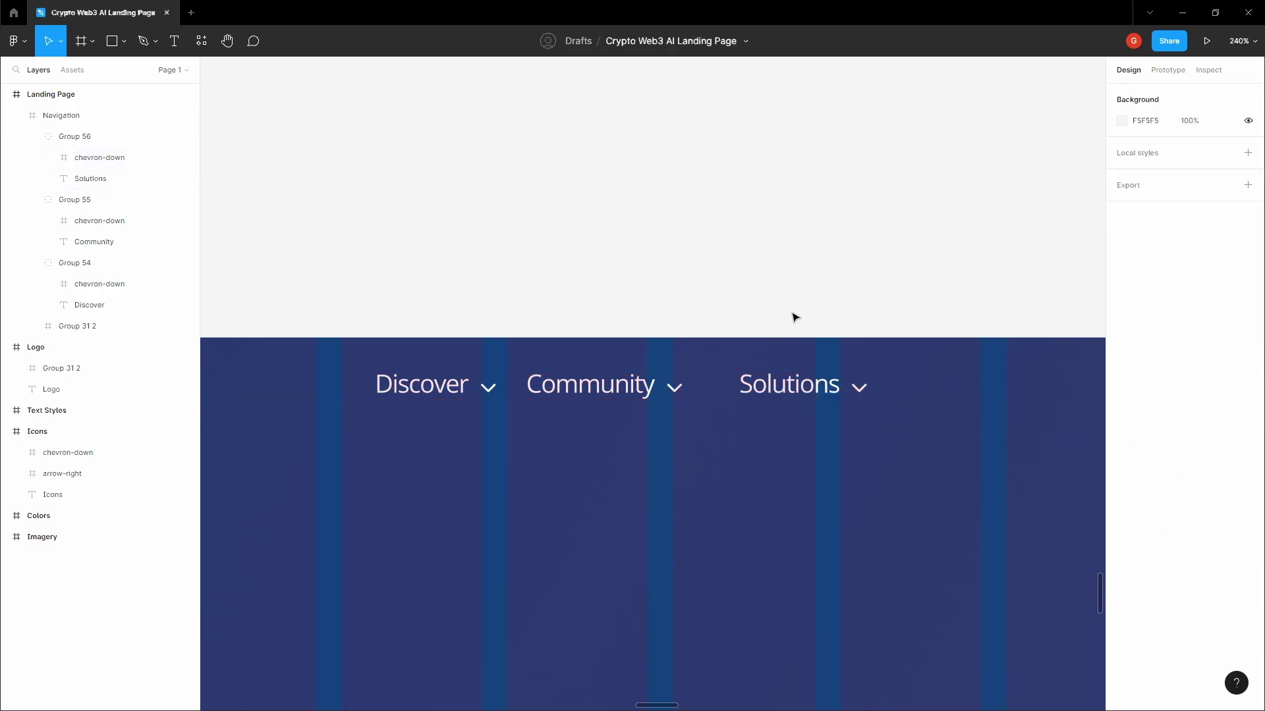
Step: Duplicate only the Solutions text, without its chevron, and place the copy further right in the navigation bar
{"action": "key", "text": "h"}
{"action": "left_click_drag", "start_coordinate": [859, 294], "coordinate": [644, 263]}
{"action": "key", "text": "v"}
{"action": "left_click", "coordinate": [595, 353], "text": "ctrl"}
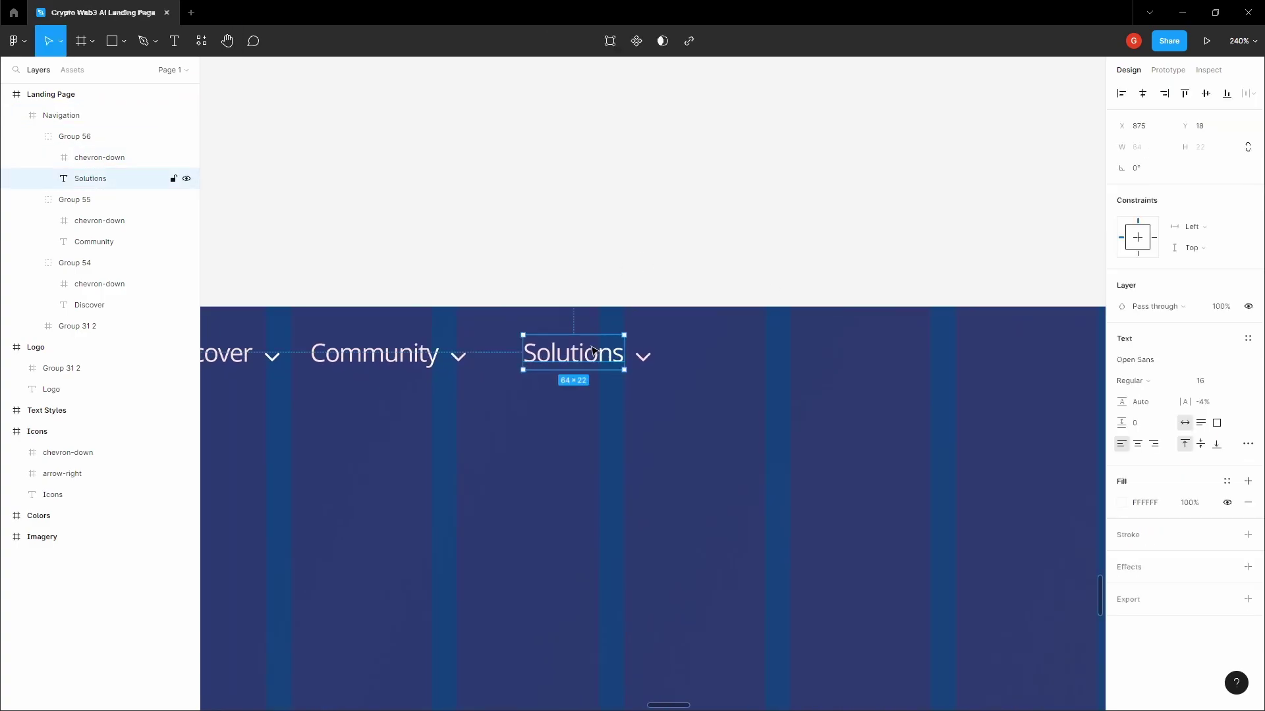
{"action": "left_click_drag", "start_coordinate": [561, 359], "coordinate": [819, 347]}
{"action": "key", "text": "Escape"}
Step: Ungroup the Solutions group and regroup only the original Solutions text with its chevron
{"action": "left_click", "coordinate": [821, 358]}
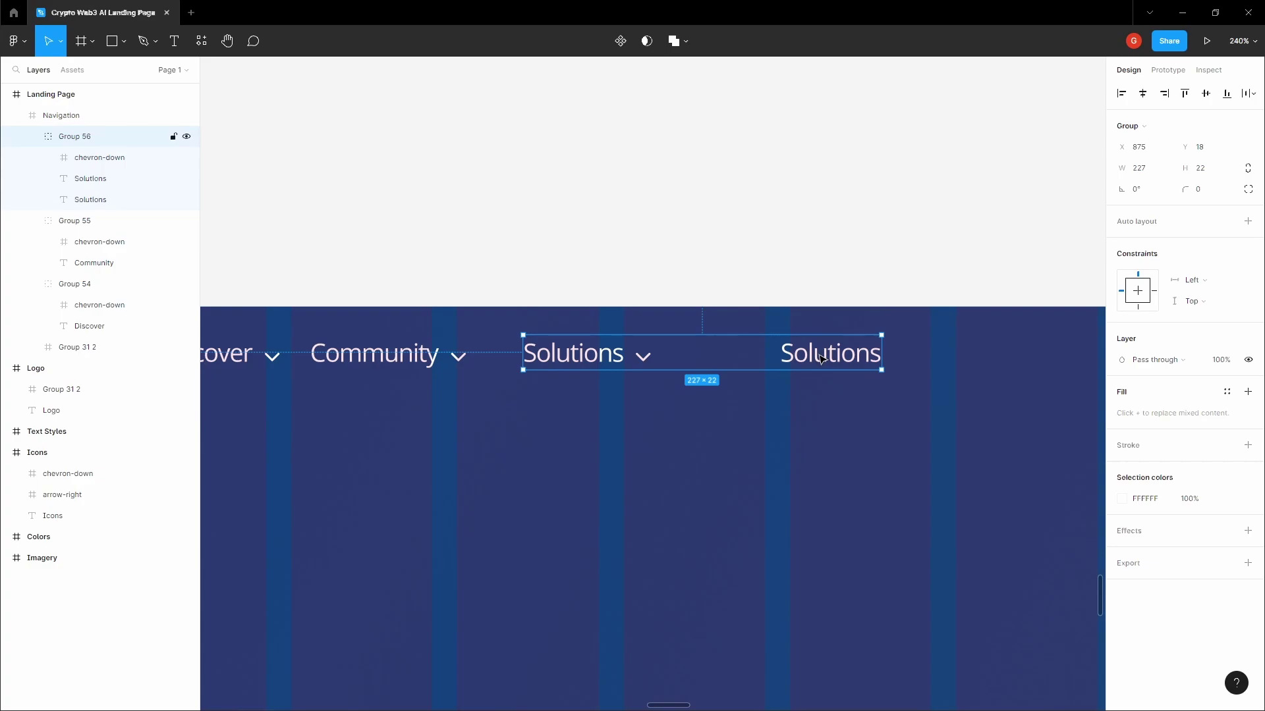
{"action": "right_click", "coordinate": [820, 357]}
{"action": "left_click", "coordinate": [827, 484]}
{"action": "left_click", "coordinate": [579, 280]}
{"action": "left_click", "coordinate": [584, 357]}
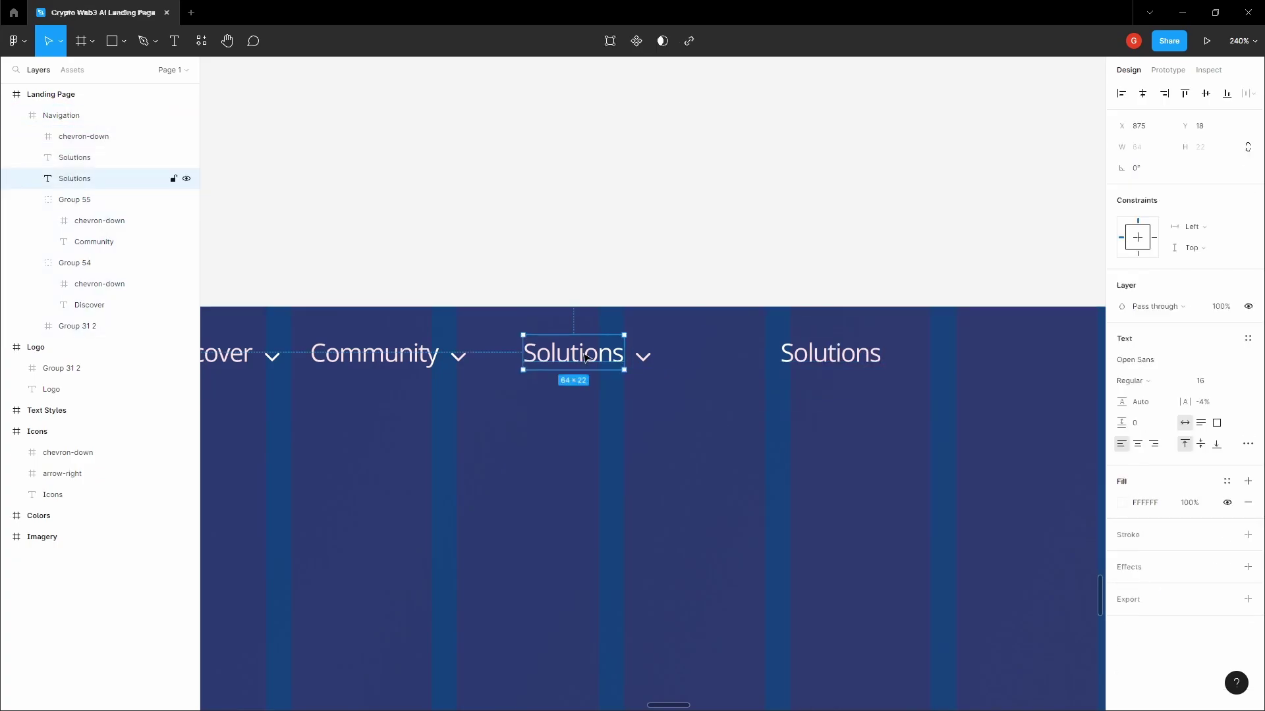
{"action": "left_click", "coordinate": [643, 356], "text": "shift"}
{"action": "key", "text": "ctrl+g"}
{"action": "left_click", "coordinate": [709, 257]}
Step: Change the standalone Solutions copy to "About us"
{"action": "scroll", "coordinate": [757, 339], "scroll_direction": "right", "scroll_amount": 3}
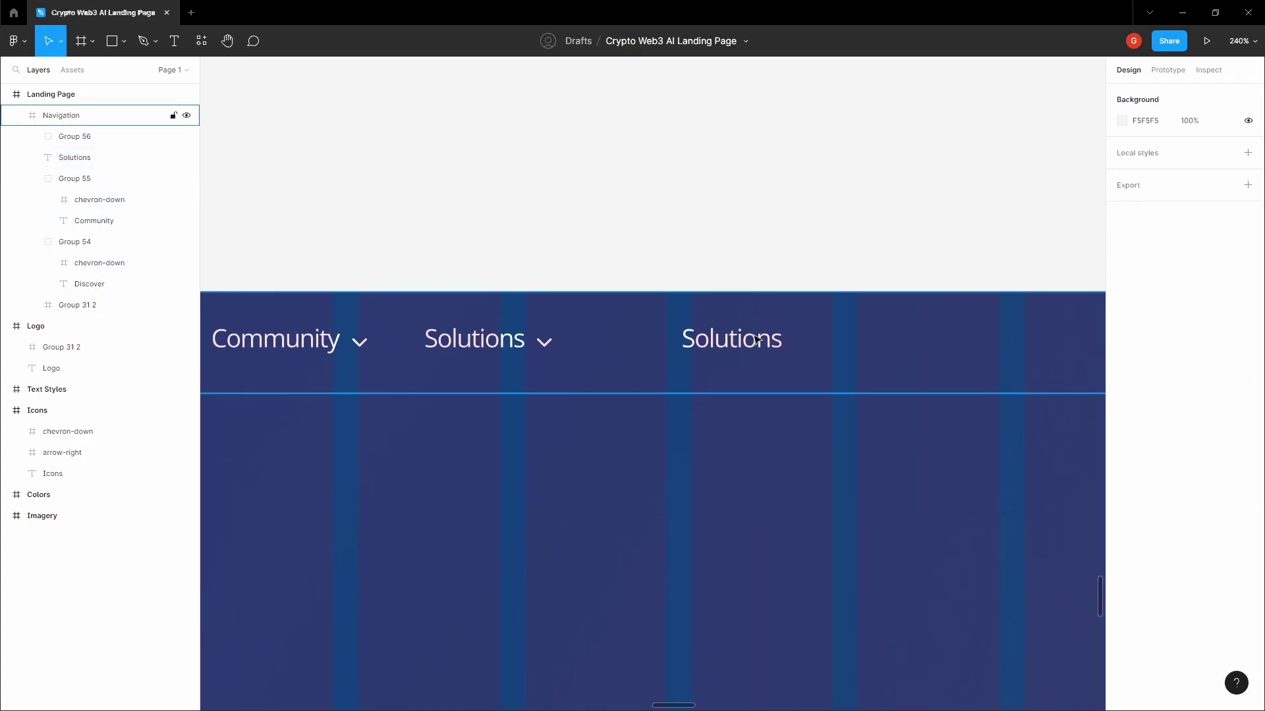
{"action": "left_click", "coordinate": [758, 339]}
{"action": "type", "text": "About us"}
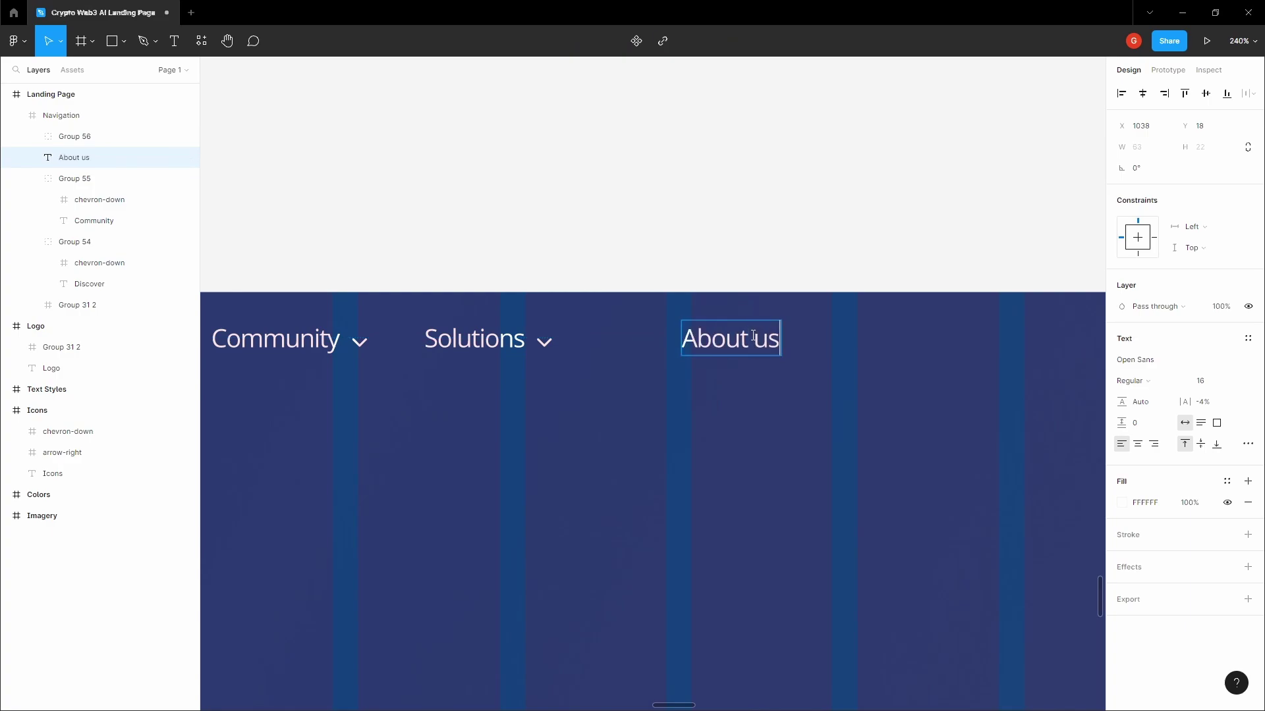
{"action": "left_click", "coordinate": [677, 254]}
Step: Select the Discover, Community, Solutions and About us items and distribute their horizontal spacing evenly
{"action": "key", "text": "h"}
{"action": "scroll", "coordinate": [677, 255], "scroll_direction": "down", "scroll_amount": 3}
{"action": "left_click_drag", "start_coordinate": [612, 238], "coordinate": [823, 251]}
{"action": "double_click", "coordinate": [602, 308]}
{"action": "left_click", "coordinate": [691, 315], "text": "shift"}
{"action": "left_click", "coordinate": [776, 311], "text": "shift"}
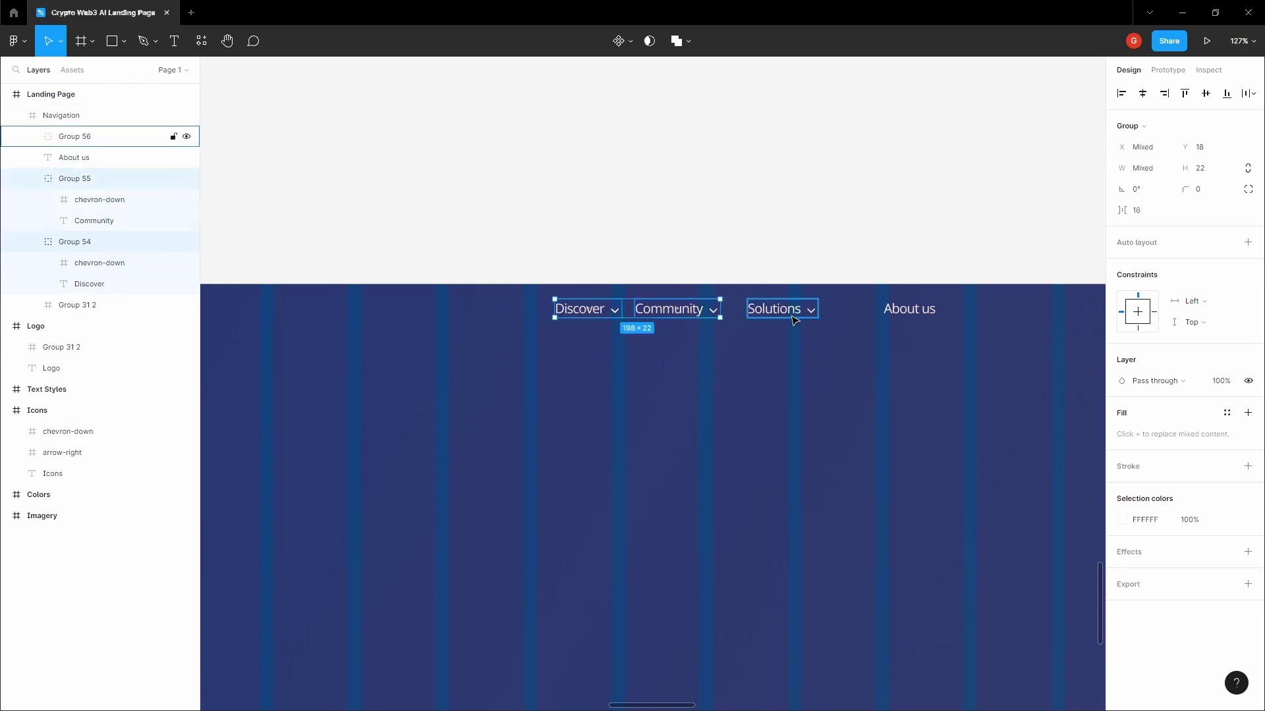
{"action": "left_click", "coordinate": [922, 315], "text": "shift"}
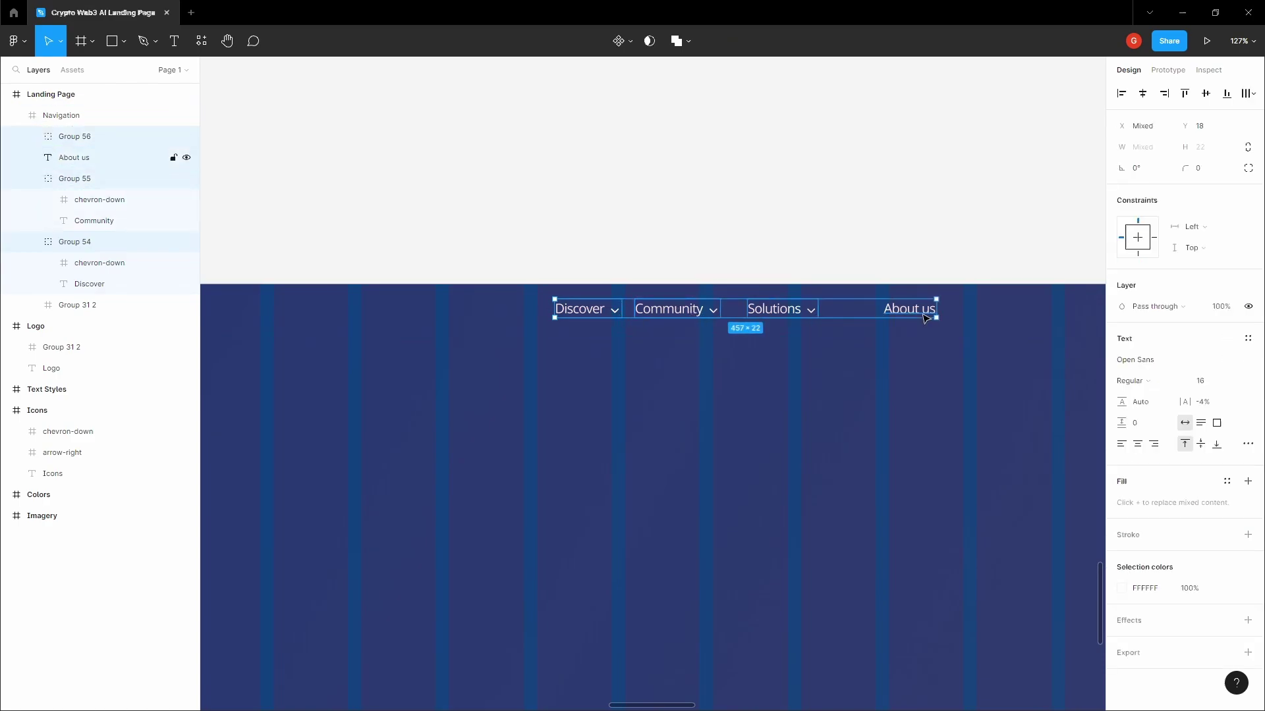
{"action": "left_click", "coordinate": [1242, 95]}
Step: Set the horizontal spacing between the four selected menu items to 40
{"action": "left_click", "coordinate": [1184, 150]}
{"action": "left_click", "coordinate": [1151, 196]}
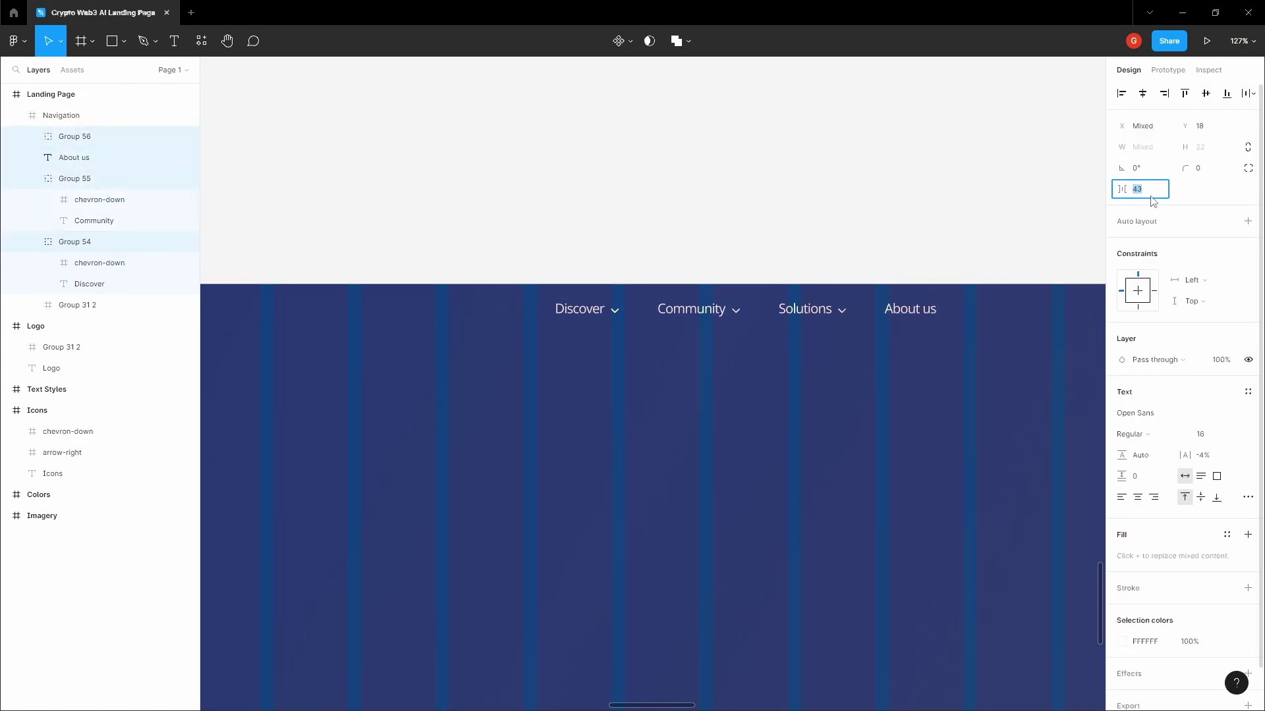
{"action": "type", "text": "4"}
{"action": "key", "text": "Return"}
{"action": "left_click", "coordinate": [757, 184]}
Step: Group the Discover, Community, Solutions and About us items together
{"action": "left_click", "coordinate": [596, 316]}
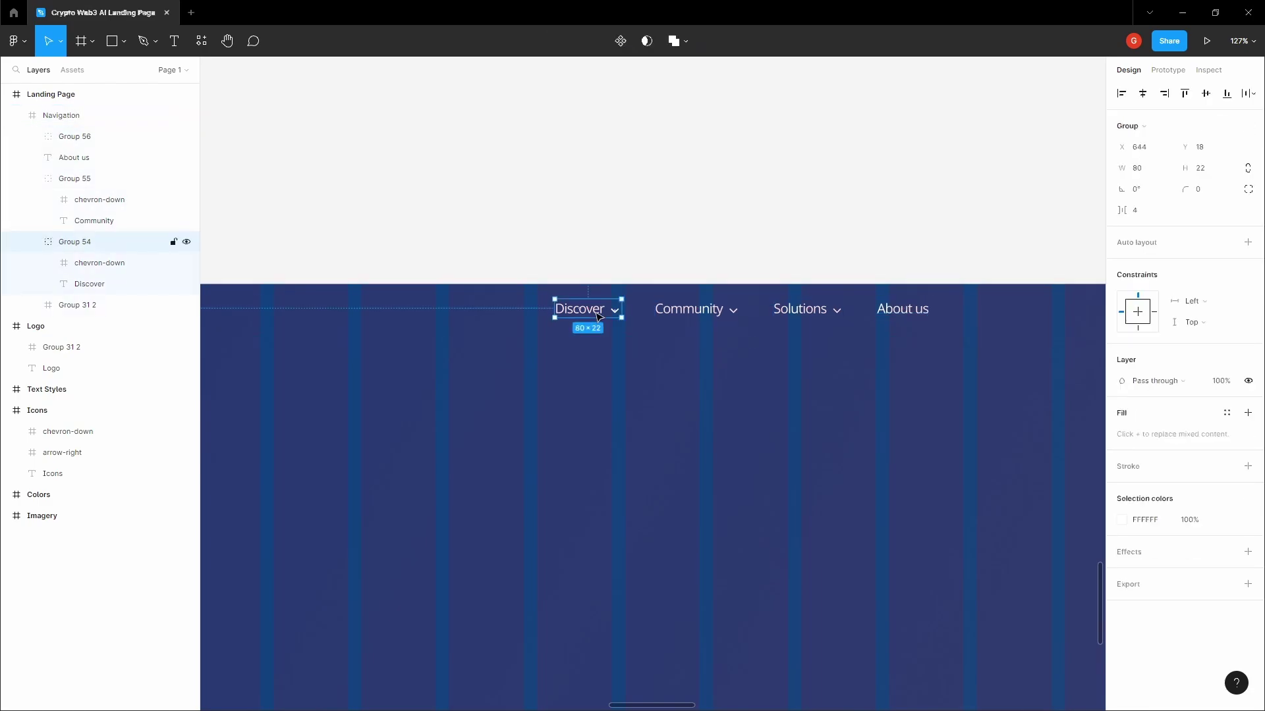
{"action": "left_click", "coordinate": [691, 309], "text": "shift"}
{"action": "left_click", "coordinate": [803, 310], "text": "shift"}
{"action": "left_click", "coordinate": [904, 310], "text": "shift"}
{"action": "key", "text": "ctrl+g"}
Step: Center the menu group horizontally and vertically within the navigation bar
{"action": "left_click", "coordinate": [1164, 96]}
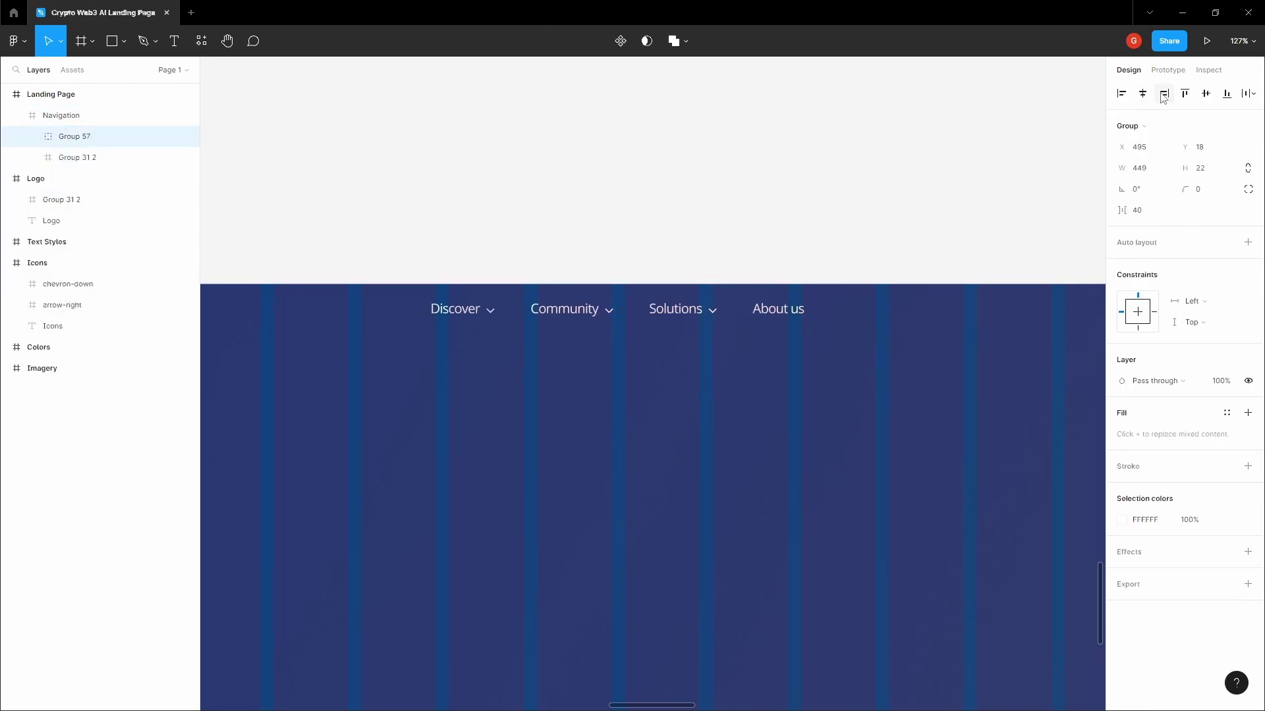
{"action": "left_click", "coordinate": [1205, 94]}
{"action": "left_click", "coordinate": [758, 189]}
{"action": "scroll", "coordinate": [712, 194], "scroll_direction": "down", "scroll_amount": 3}
{"action": "key", "text": "space"}
{"action": "left_click_drag", "start_coordinate": [579, 234], "coordinate": [691, 247]}
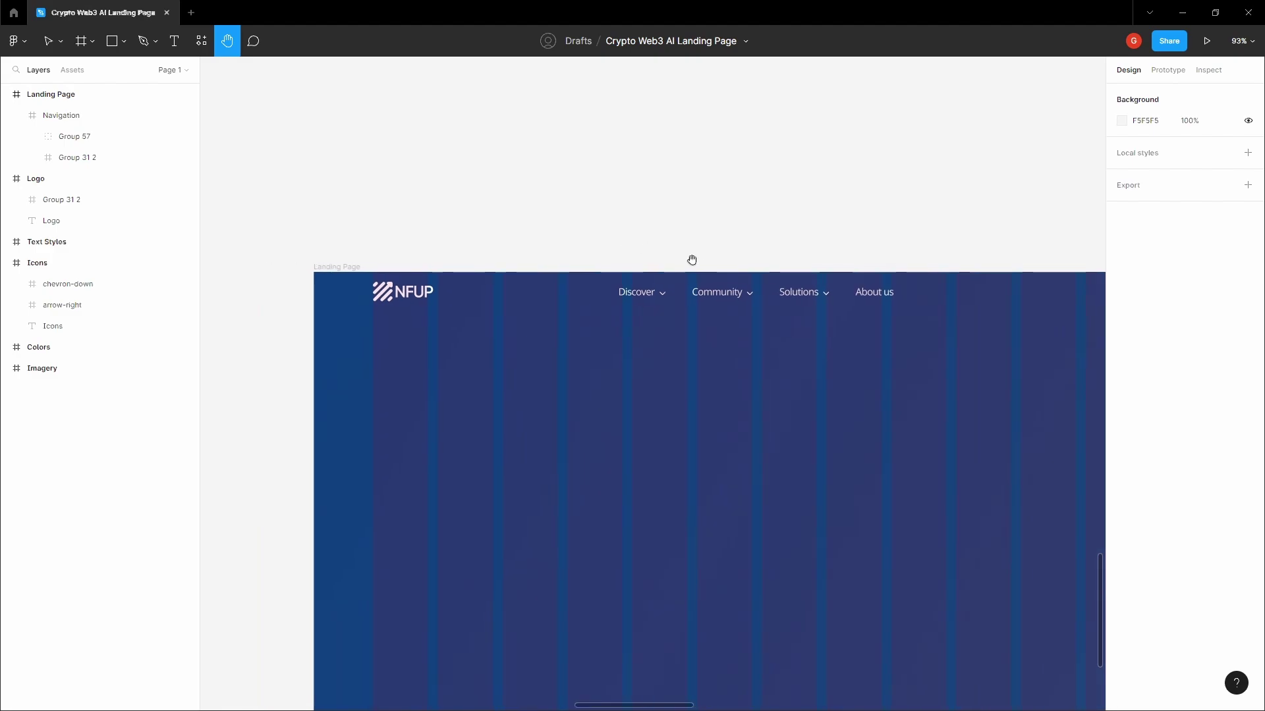
Step: Nudge the chevron beside Discover up to Y 26
{"action": "scroll", "coordinate": [664, 287], "scroll_direction": "up", "scroll_amount": 10}
{"action": "double_click", "coordinate": [656, 334]}
{"action": "double_click", "coordinate": [656, 336]}
{"action": "double_click", "coordinate": [656, 337]}
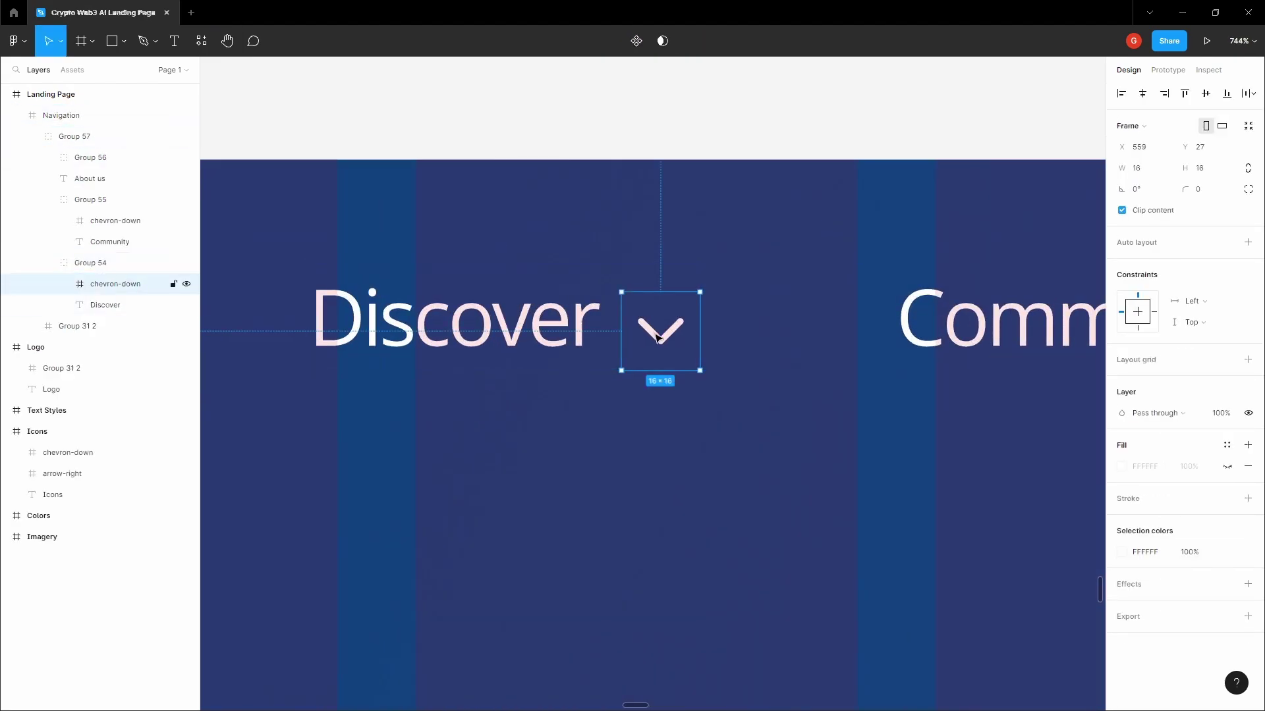
{"action": "scroll", "coordinate": [655, 330], "scroll_direction": "up", "scroll_amount": 3}
{"action": "key", "text": "Up"}
{"action": "key", "text": "Up"}
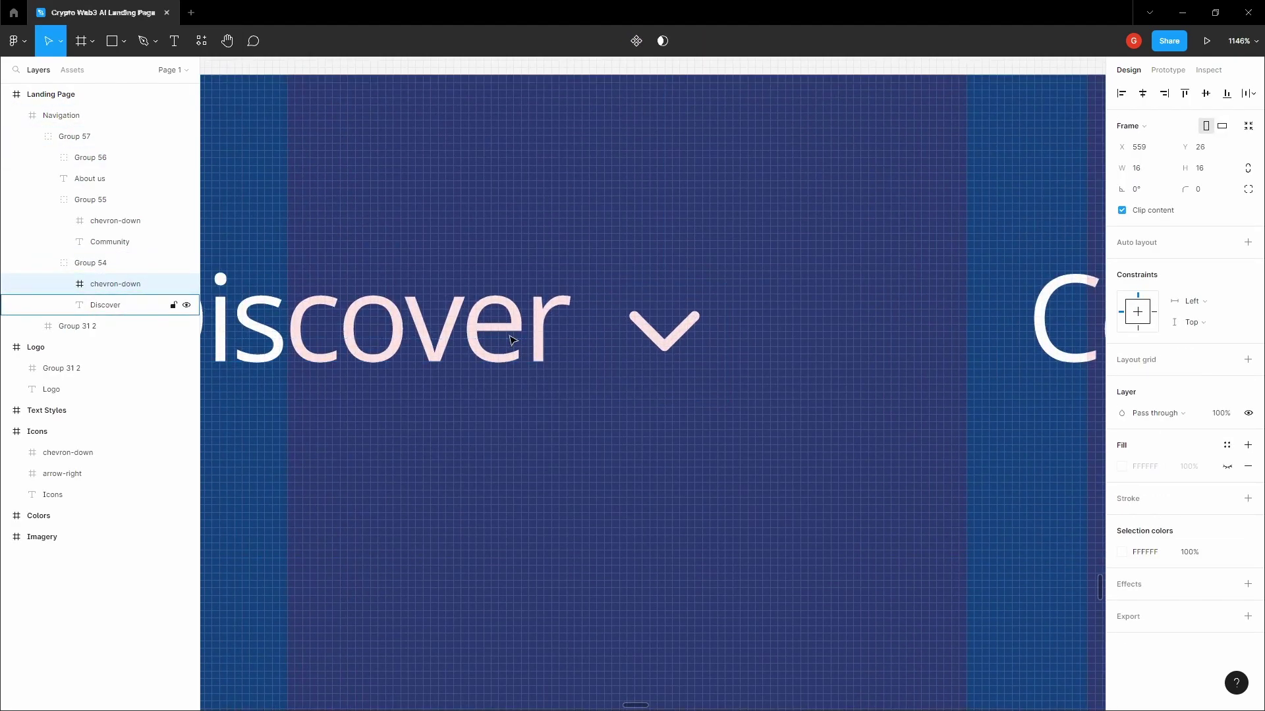
{"action": "scroll", "coordinate": [518, 338], "scroll_direction": "down", "scroll_amount": 6}
{"action": "left_click", "coordinate": [734, 207]}
Step: Nudge the chevron beside Community up to Y 26
{"action": "key", "text": "space"}
{"action": "scroll", "coordinate": [734, 207], "scroll_direction": "up", "scroll_amount": 3}
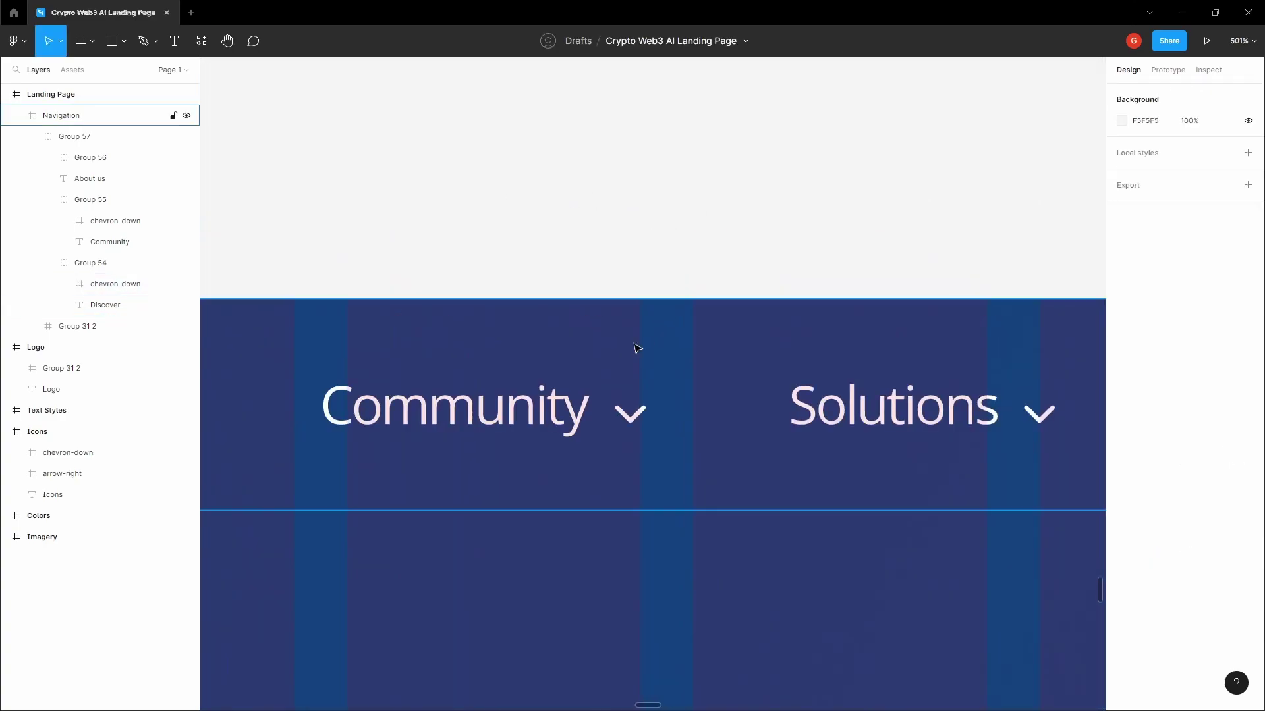
{"action": "key", "text": "v"}
{"action": "left_click", "coordinate": [632, 416]}
{"action": "double_click", "coordinate": [632, 416]}
{"action": "double_click", "coordinate": [633, 418]}
{"action": "key", "text": "Up"}
{"action": "key", "text": "Up"}
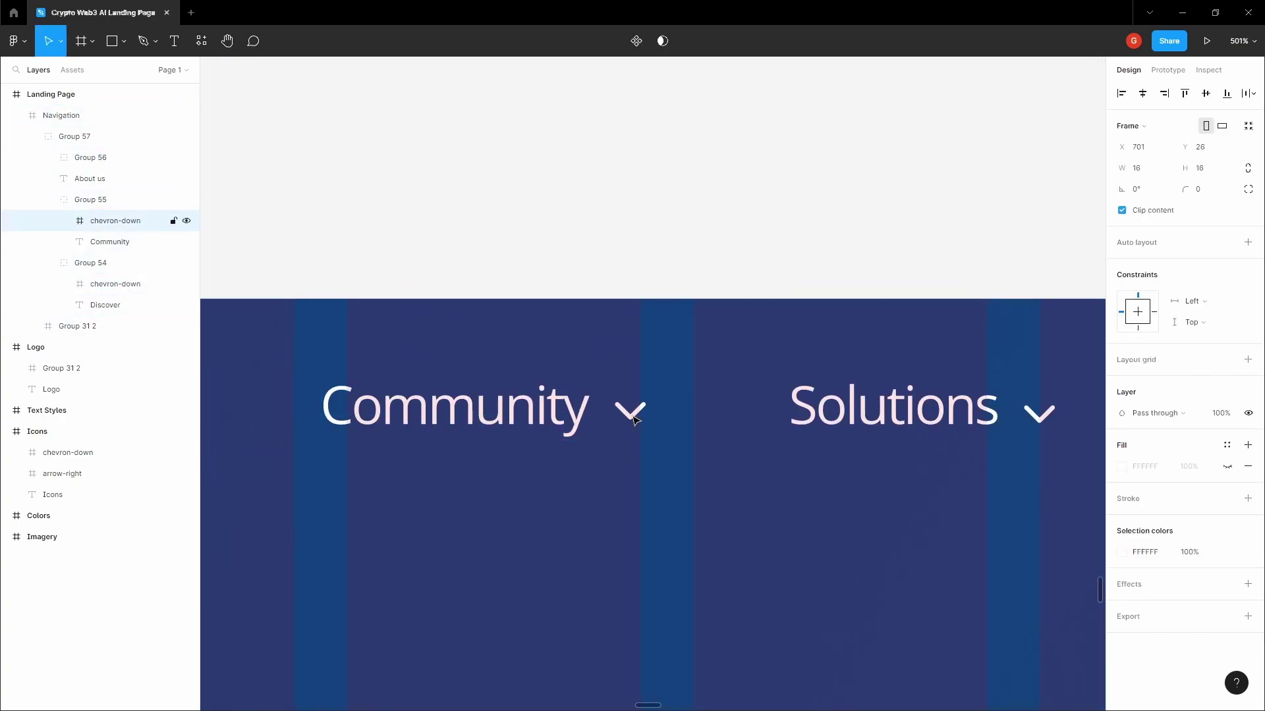
{"action": "left_click", "coordinate": [741, 249]}
Step: Nudge the chevron beside Solutions up to Y 25
{"action": "key", "text": "space"}
{"action": "left_click_drag", "start_coordinate": [973, 402], "coordinate": [545, 330]}
{"action": "left_click", "coordinate": [626, 358]}
{"action": "double_click", "coordinate": [625, 358]}
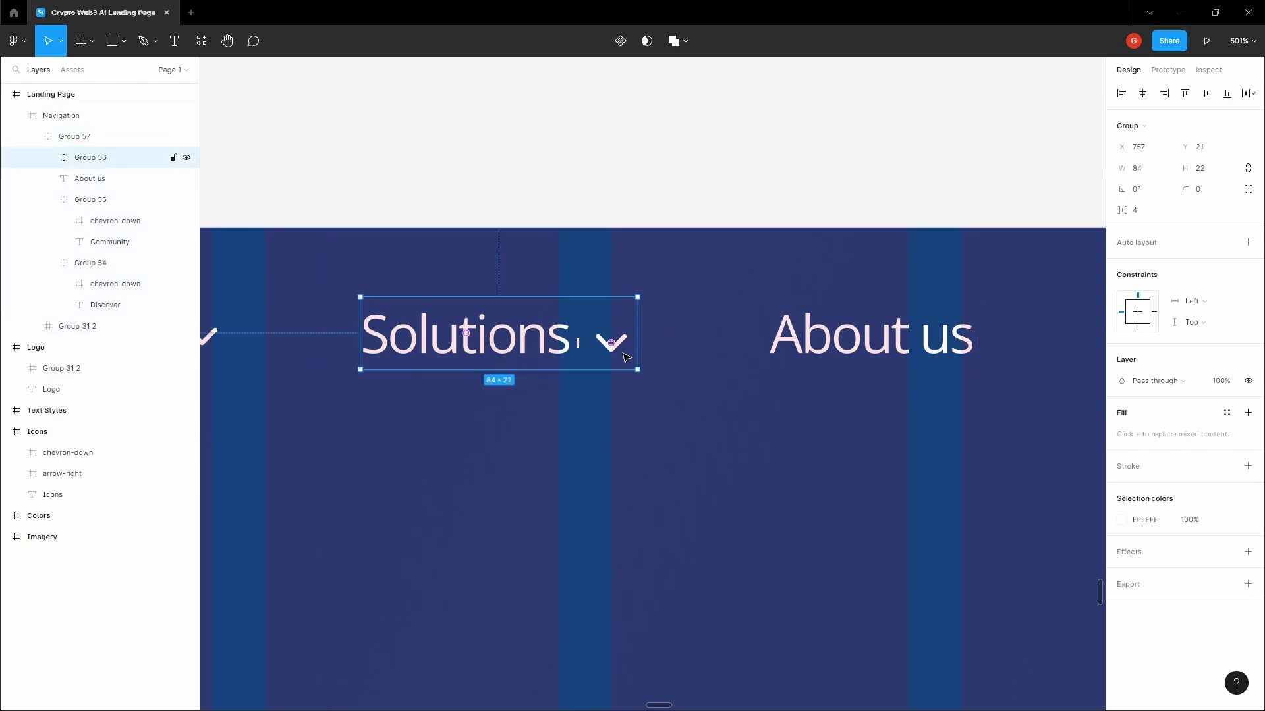
{"action": "double_click", "coordinate": [626, 358]}
{"action": "scroll", "coordinate": [638, 357], "scroll_direction": "down", "scroll_amount": 2}
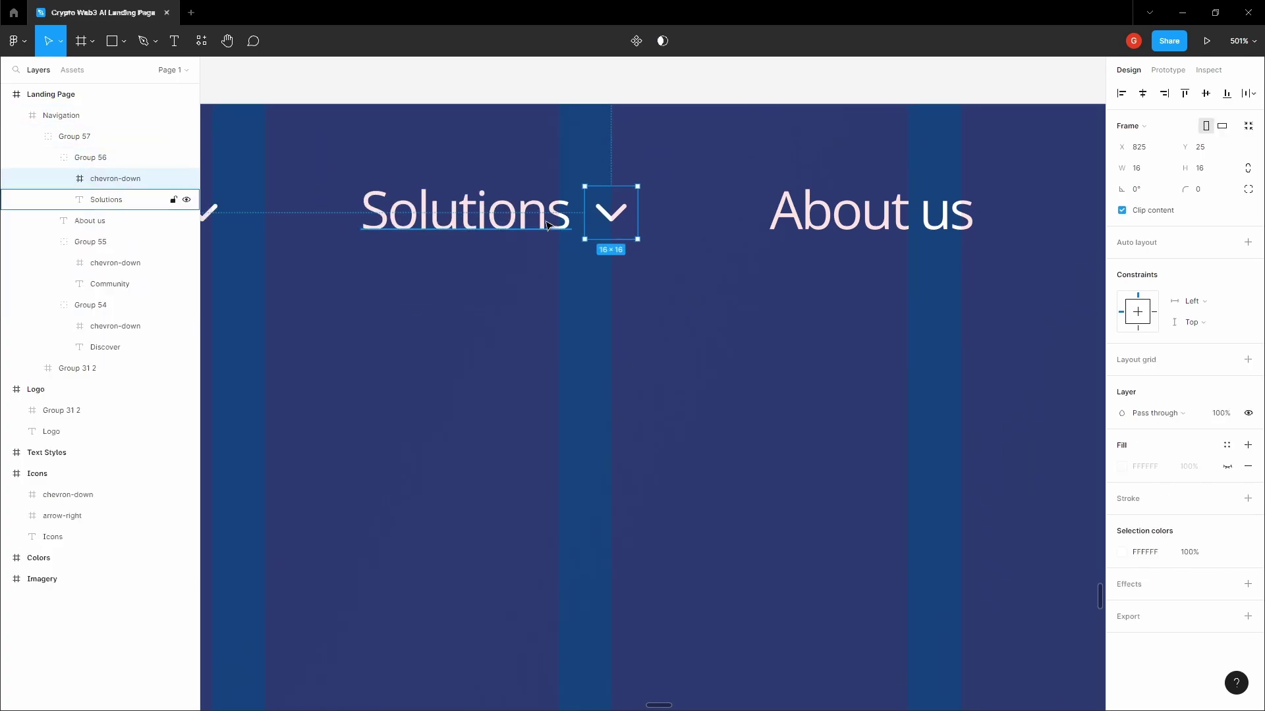
{"action": "scroll", "coordinate": [543, 222], "scroll_direction": "down", "scroll_amount": 4}
{"action": "left_click", "coordinate": [492, 116]}
Step: Measure the spacing between the Discover group and its neighboring menu items and review the whole navigation bar
{"action": "scroll", "coordinate": [492, 117], "scroll_direction": "down", "scroll_amount": 2}
{"action": "key", "text": "space"}
{"action": "left_click_drag", "start_coordinate": [491, 122], "coordinate": [647, 237]}
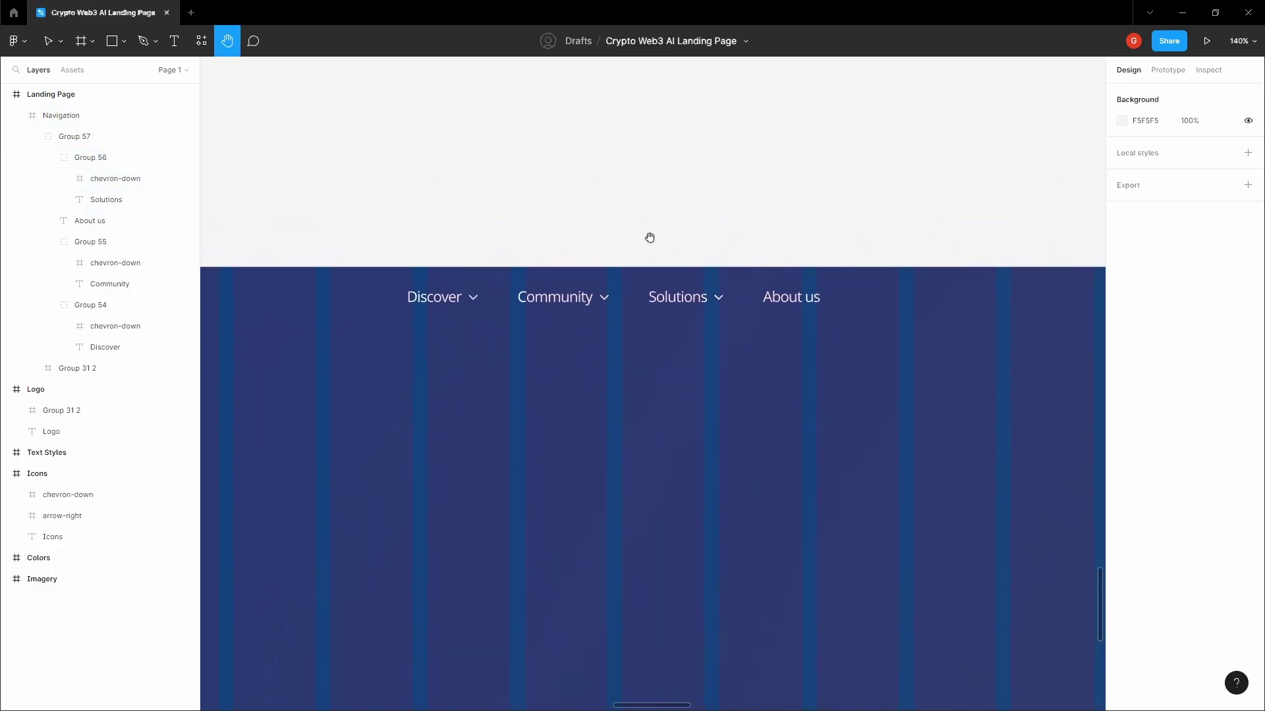
{"action": "scroll", "coordinate": [646, 237], "scroll_direction": "down", "scroll_amount": 1}
{"action": "double_click", "coordinate": [521, 283]}
{"action": "double_click", "coordinate": [521, 284]}
{"action": "key", "text": "alt"}
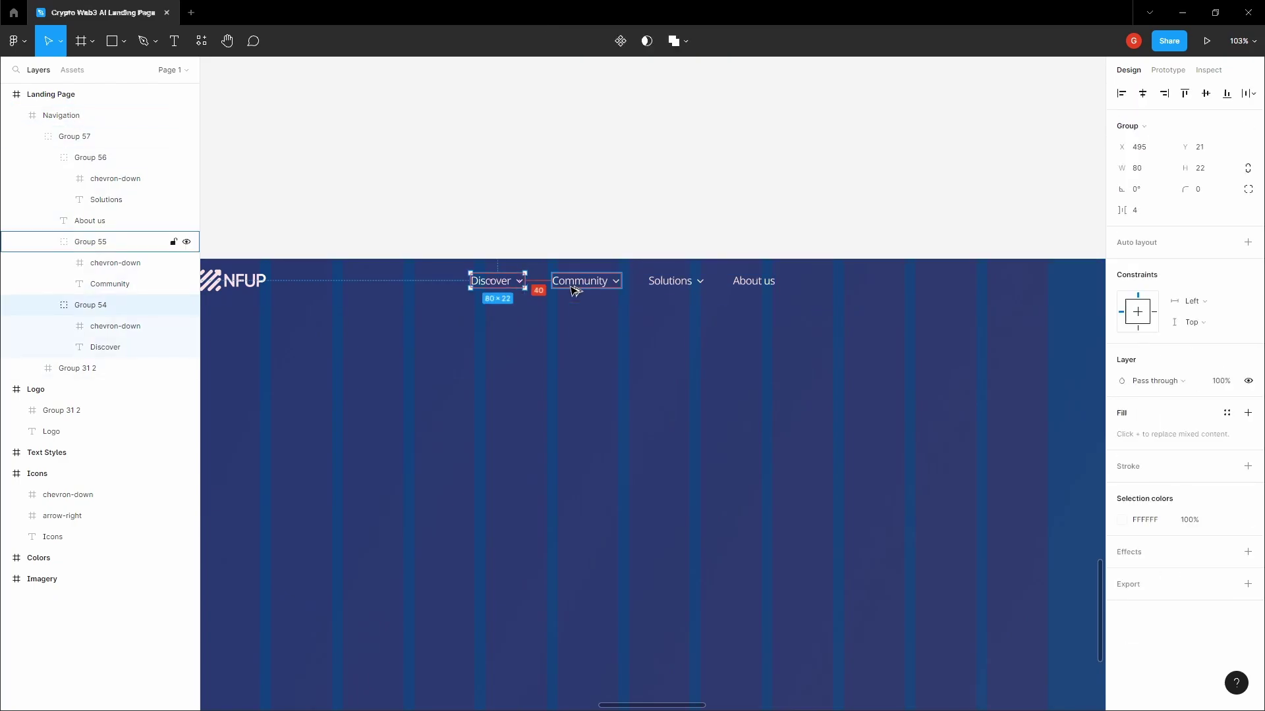
{"action": "left_click", "coordinate": [672, 282]}
{"action": "left_click", "coordinate": [685, 227]}
{"action": "key", "text": "h"}
{"action": "scroll", "coordinate": [684, 223], "scroll_direction": "down", "scroll_amount": 3}
{"action": "left_click_drag", "start_coordinate": [684, 223], "coordinate": [681, 221]}
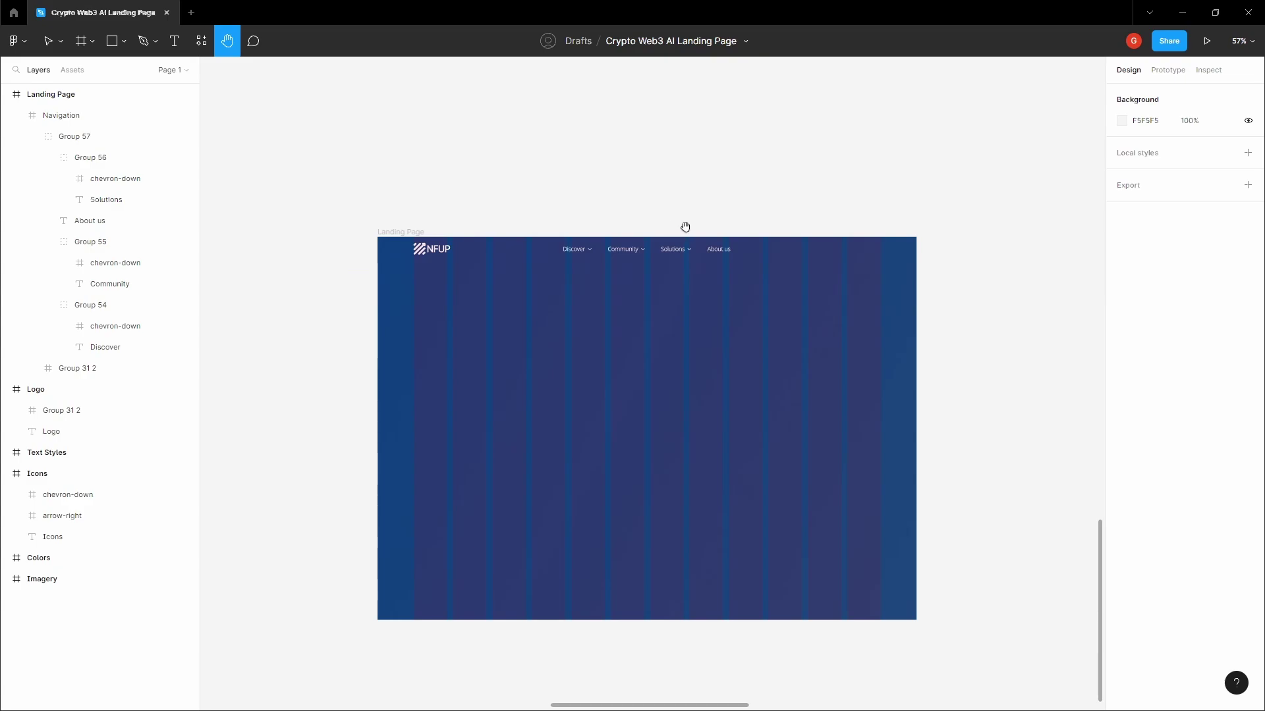
Step: Add the text "Connect Wallet" at the far right end of the navigation bar
{"action": "left_click_drag", "start_coordinate": [843, 235], "coordinate": [743, 254]}
{"action": "scroll", "coordinate": [739, 256], "scroll_direction": "up", "scroll_amount": 1}
{"action": "key", "text": "v"}
{"action": "left_click", "coordinate": [753, 267]}
{"action": "scroll", "coordinate": [755, 266], "scroll_direction": "up", "scroll_amount": 4}
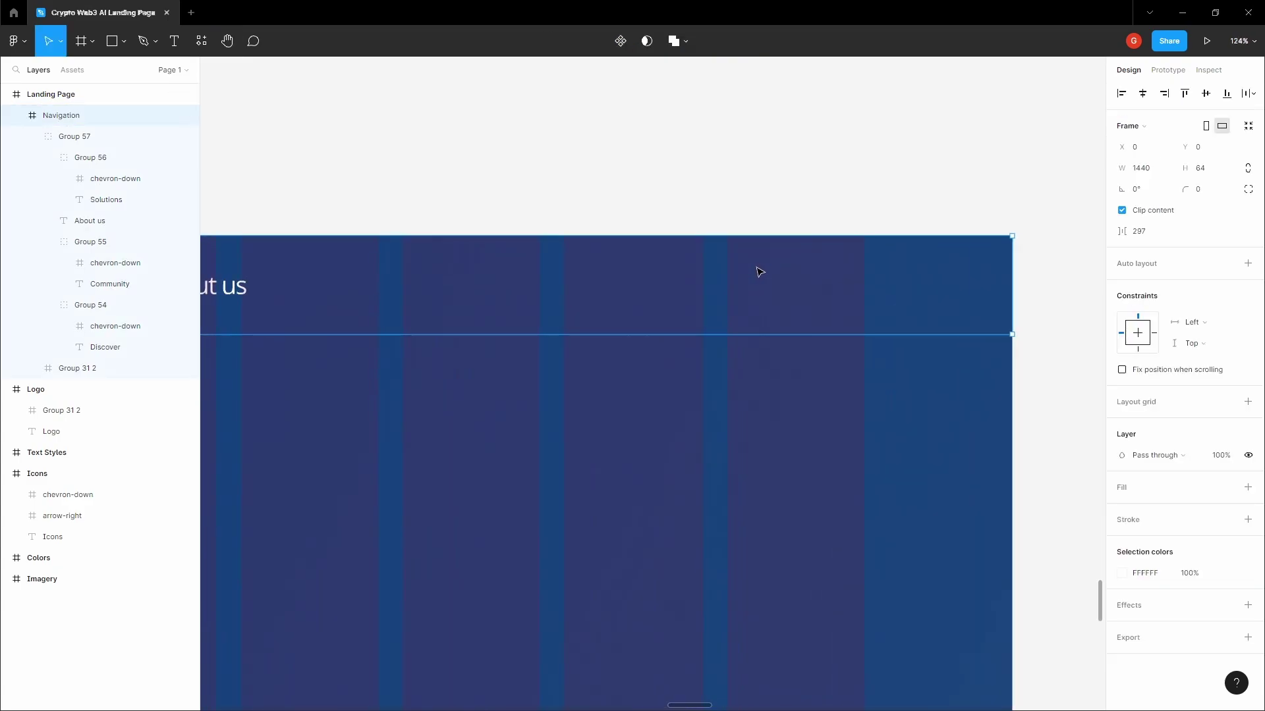
{"action": "key", "text": "t"}
{"action": "left_click", "coordinate": [720, 275]}
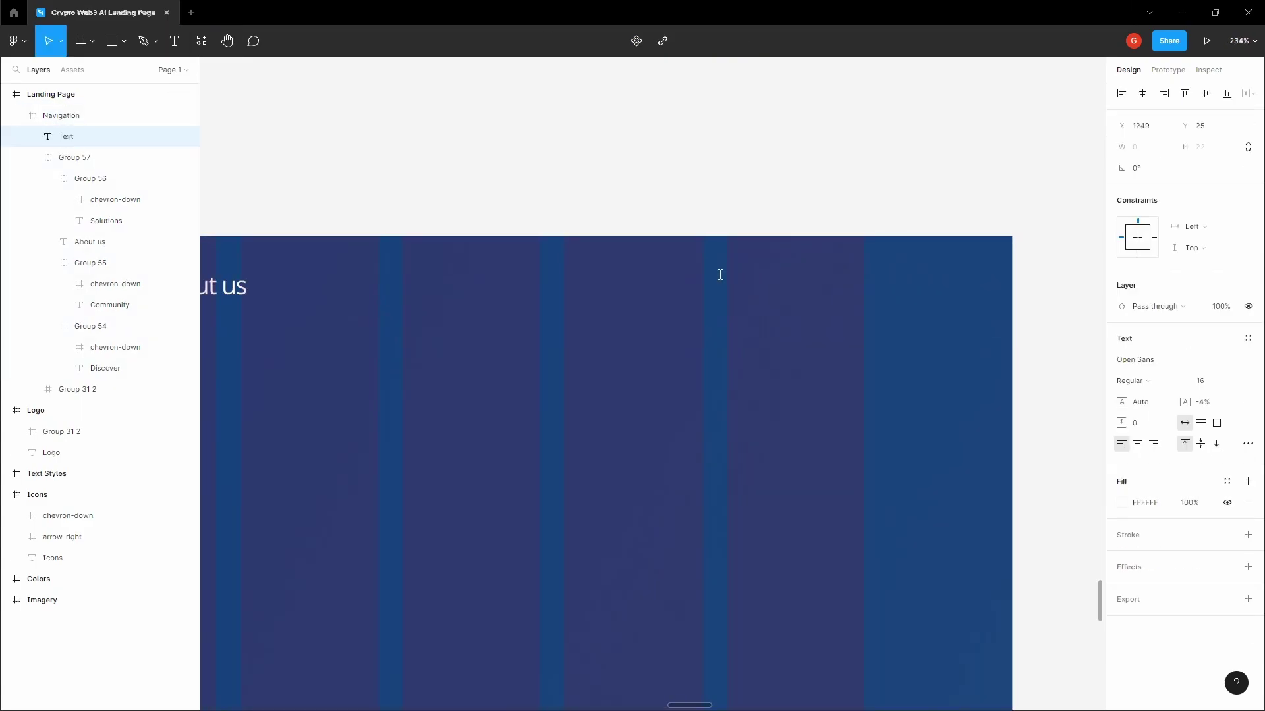
{"action": "type", "text": "o"}
{"action": "key", "text": "BackSpace"}
{"action": "type", "text": "Connect w"}
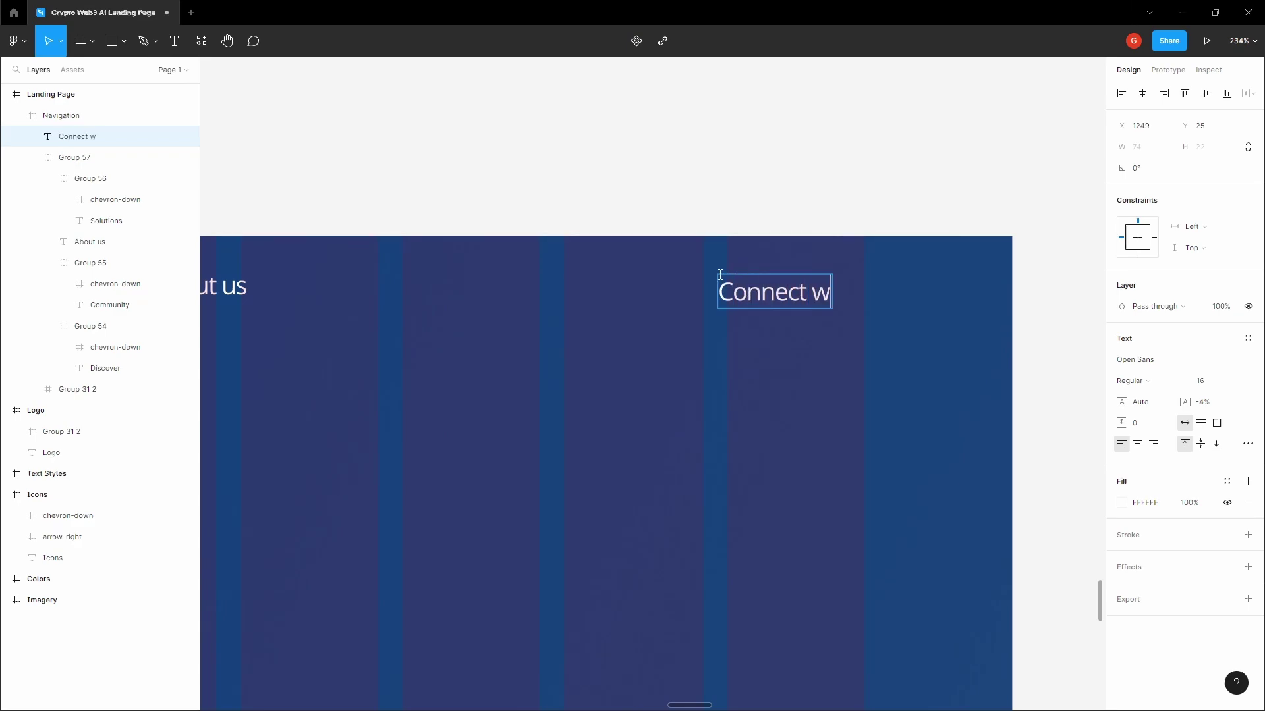
{"action": "key", "text": "BackSpace"}
{"action": "type", "text": "Wallet"}
{"action": "key", "text": "Escape"}
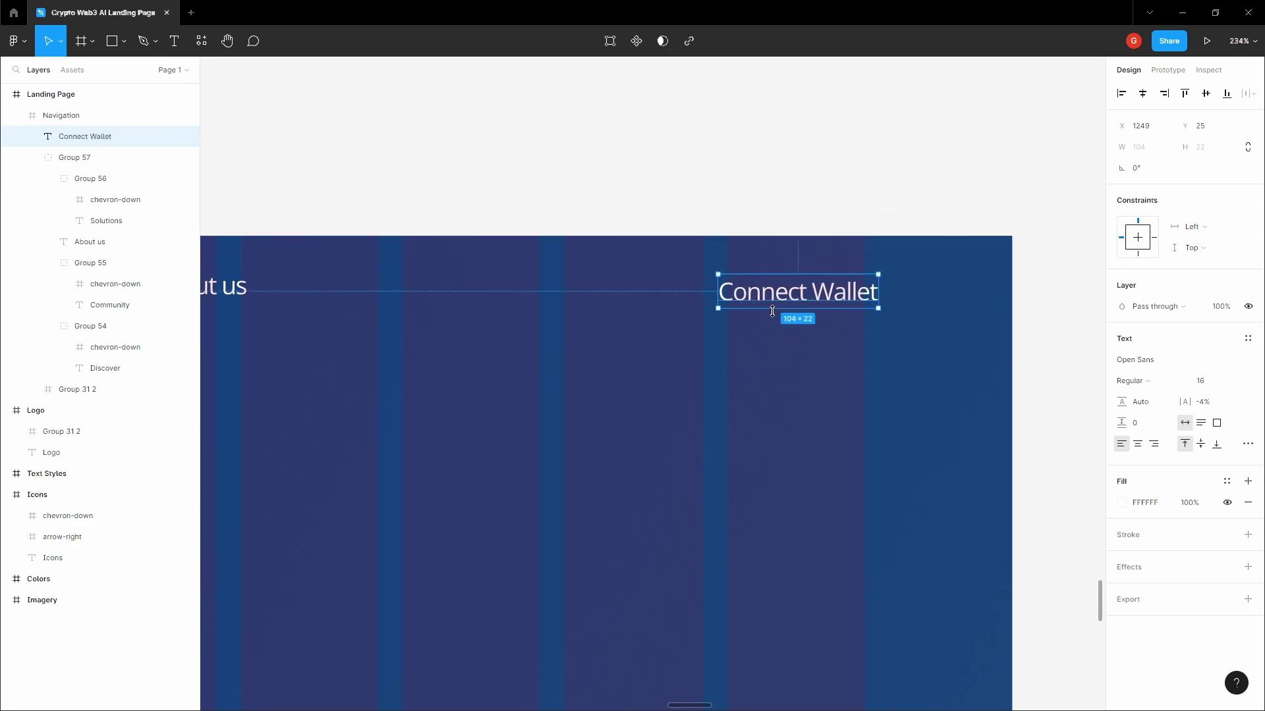
Step: Shift the Connect Wallet text slightly up and left, and wrap it in auto layout with 16 horizontal and 8 vertical padding
{"action": "left_click_drag", "start_coordinate": [782, 305], "coordinate": [729, 291]}
{"action": "key", "text": "shift+a"}
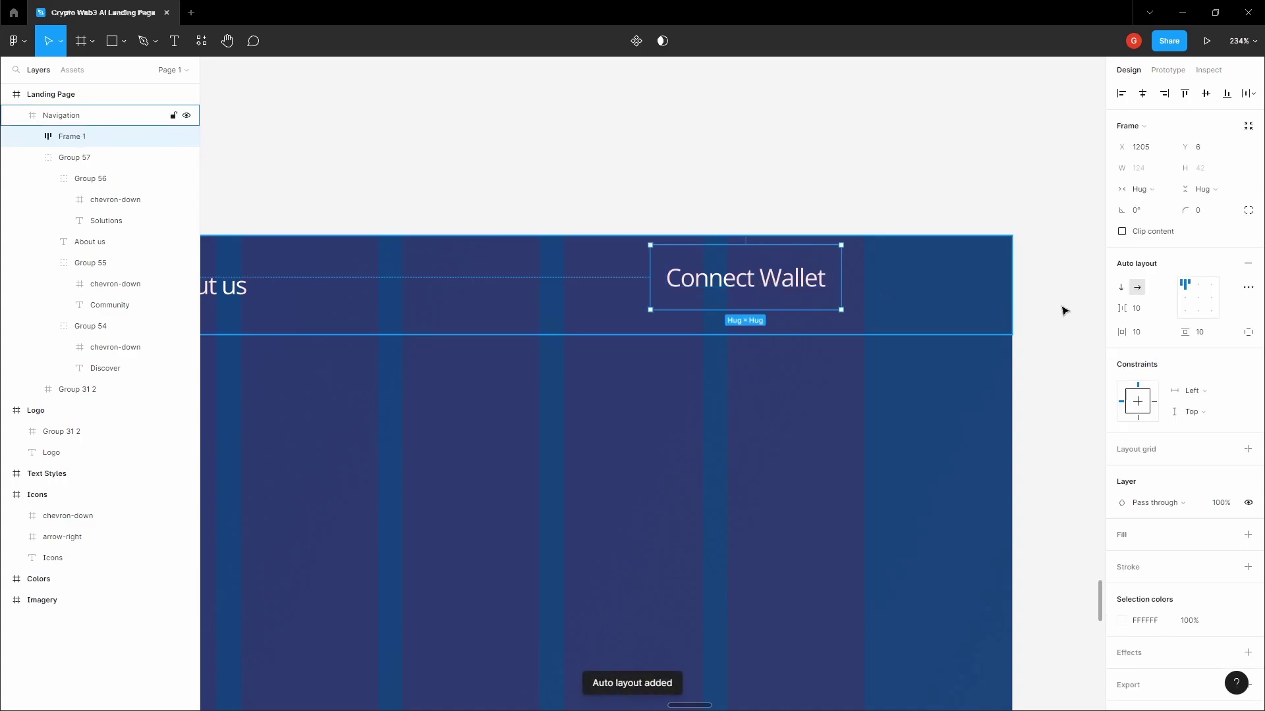
{"action": "left_click", "coordinate": [1206, 339]}
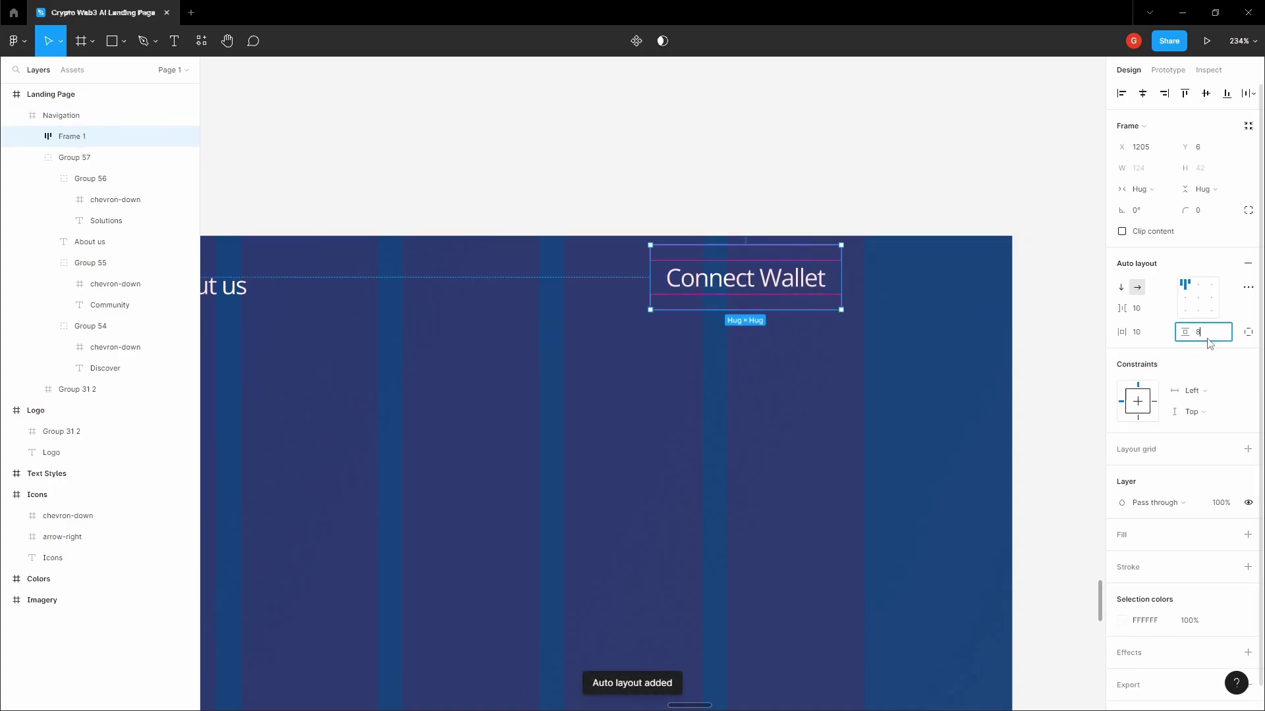
{"action": "key", "text": "Tab"}
{"action": "left_click", "coordinate": [1161, 336]}
{"action": "type", "text": "16"}
{"action": "key", "text": "Tab"}
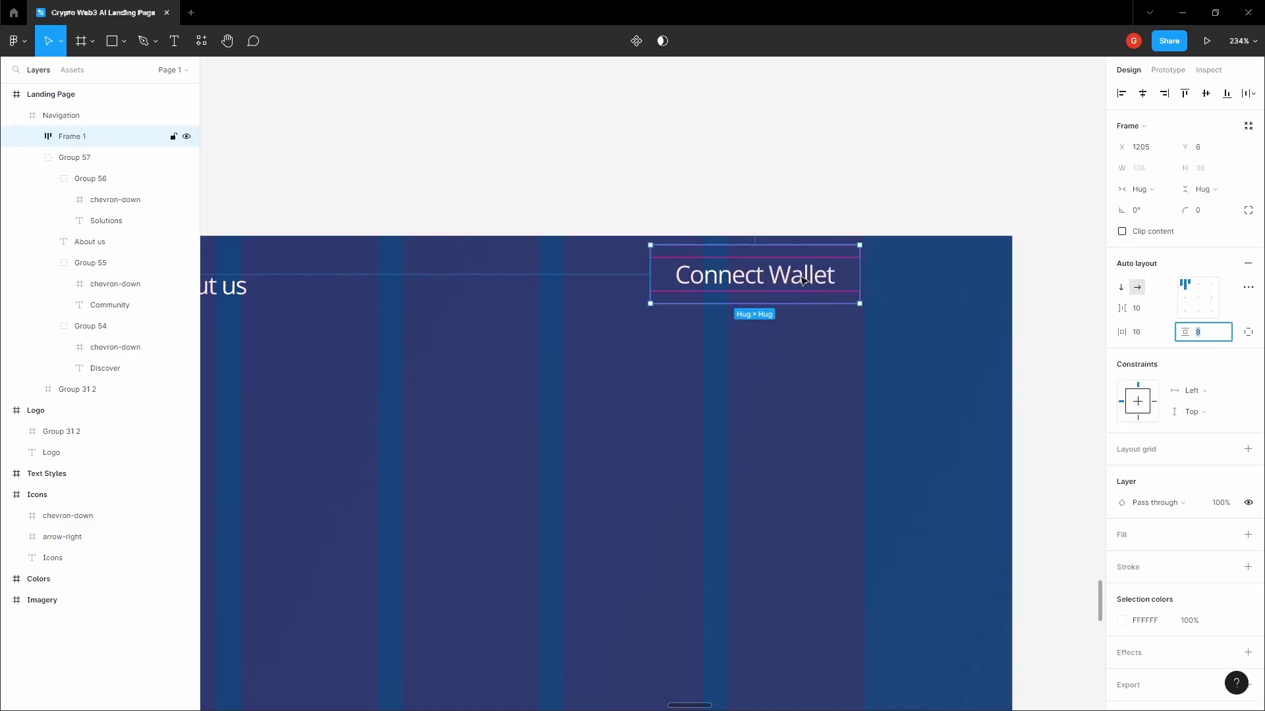
Step: Move the Connect Wallet frame to X 1210, Y 10 and fill it with teal 00A9CE sampled from the Primary color swatches
{"action": "mouse_move", "coordinate": [785, 273]}
{"action": "left_mouse_down"}
{"action": "mouse_move", "coordinate": [811, 279]}
{"action": "mouse_move", "coordinate": [794, 282]}
{"action": "left_mouse_up"}
{"action": "left_click", "coordinate": [799, 181]}
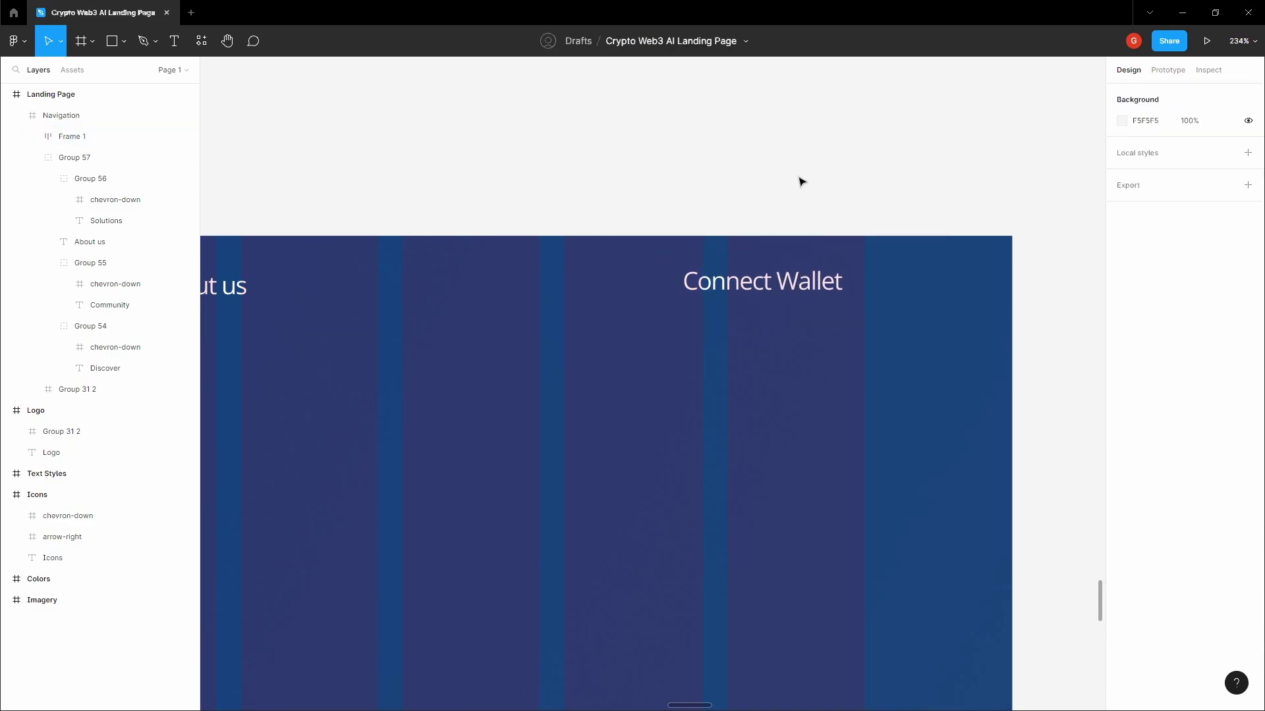
{"action": "left_click", "coordinate": [767, 280]}
{"action": "left_click", "coordinate": [767, 279]}
{"action": "scroll", "coordinate": [768, 280], "scroll_direction": "down", "scroll_amount": 10}
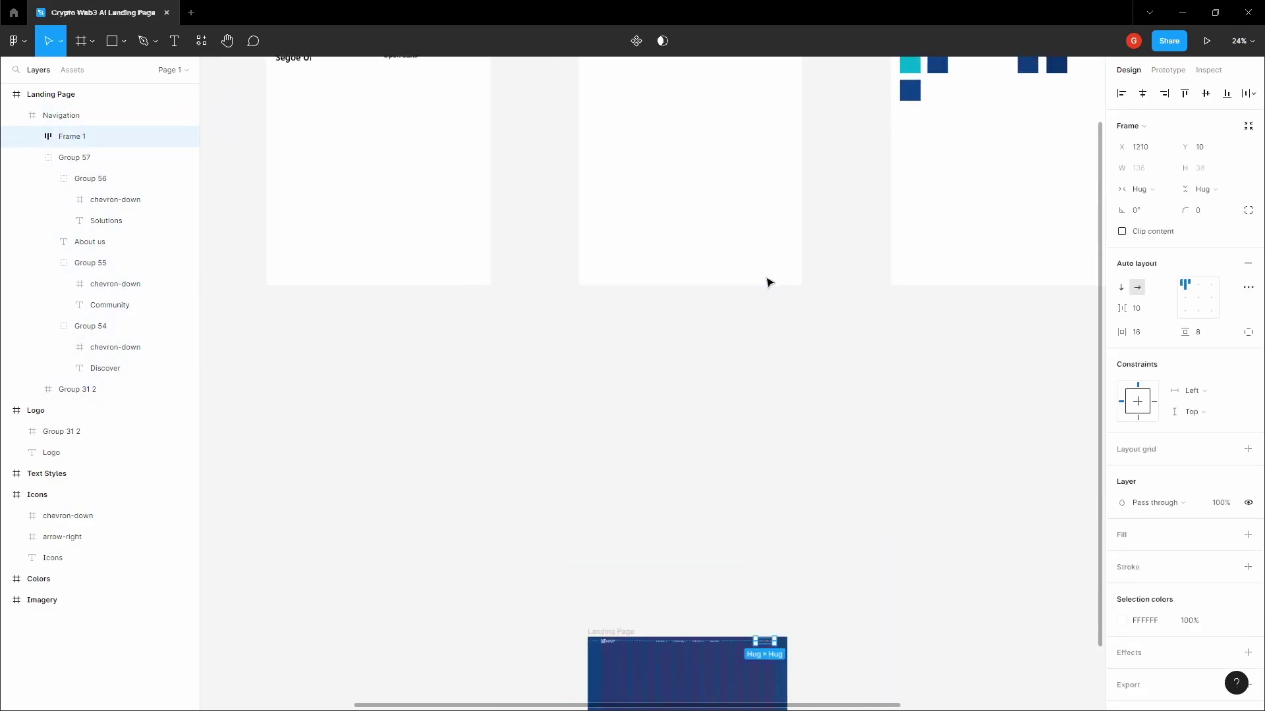
{"action": "scroll", "coordinate": [898, 219], "scroll_direction": "up", "scroll_amount": 4}
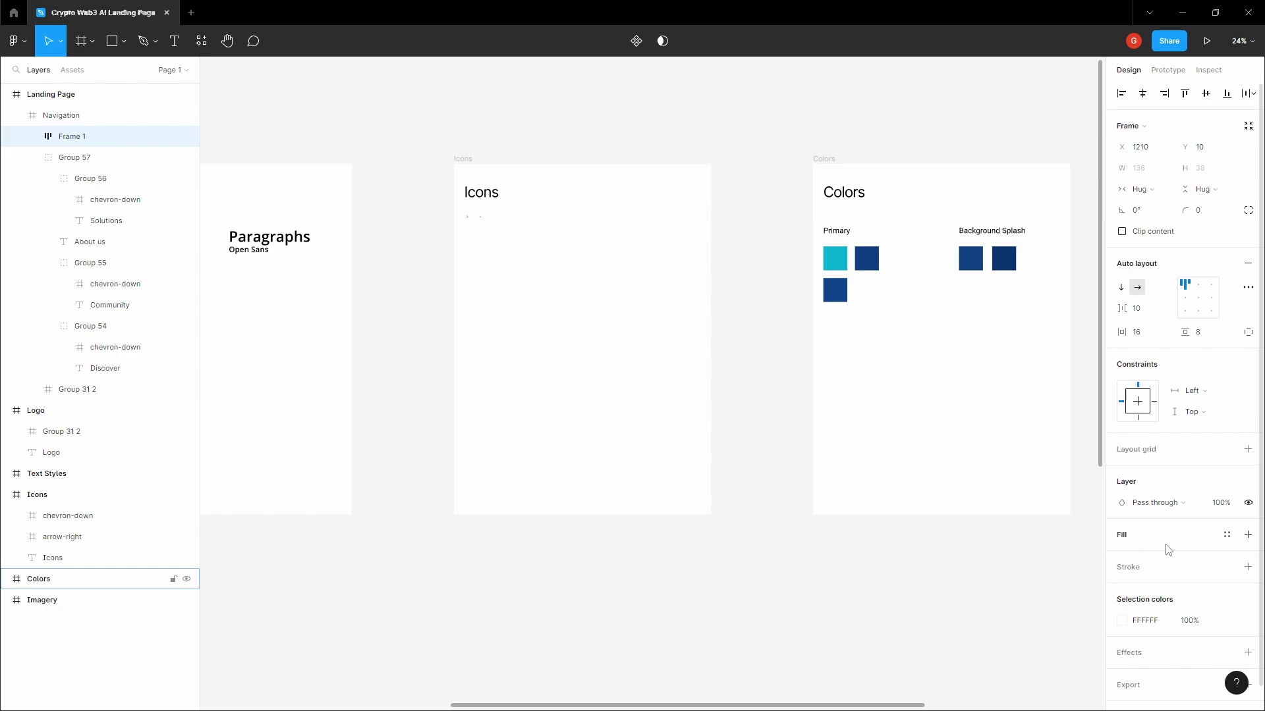
{"action": "left_click", "coordinate": [1247, 535]}
{"action": "left_click", "coordinate": [1121, 556]}
{"action": "left_click", "coordinate": [966, 564]}
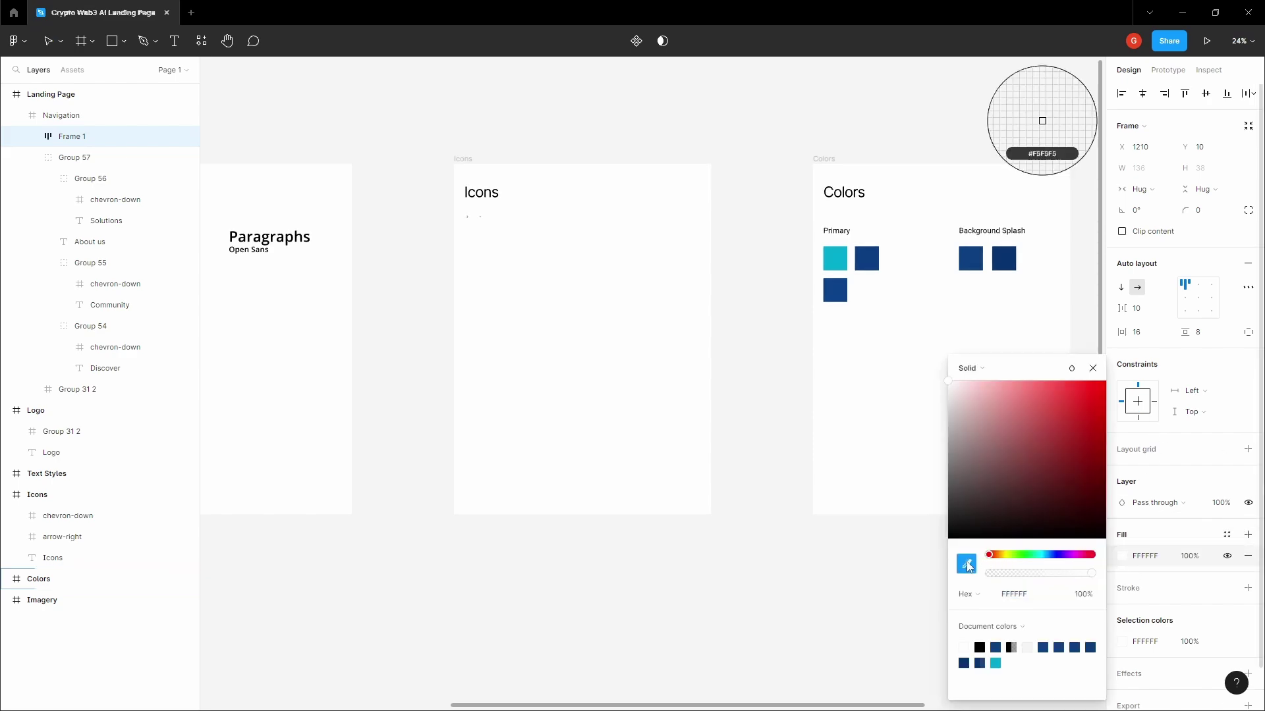
{"action": "left_click", "coordinate": [838, 256]}
Step: Round the corners of the Connect Wallet button with a radius of 8
{"action": "scroll", "coordinate": [830, 265], "scroll_direction": "down", "scroll_amount": 6}
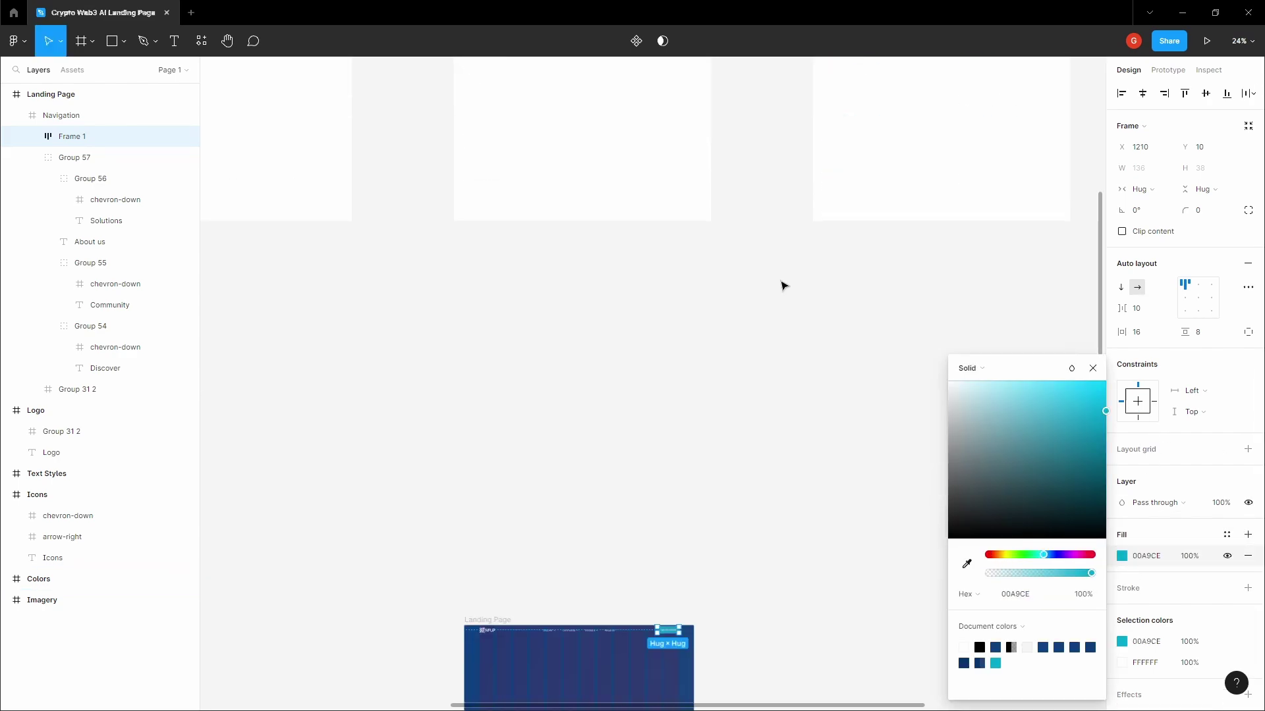
{"action": "left_click", "coordinate": [686, 331]}
{"action": "key", "text": "space"}
{"action": "left_click_drag", "start_coordinate": [675, 393], "coordinate": [739, 288]}
{"action": "left_click_drag", "start_coordinate": [725, 368], "coordinate": [741, 325]}
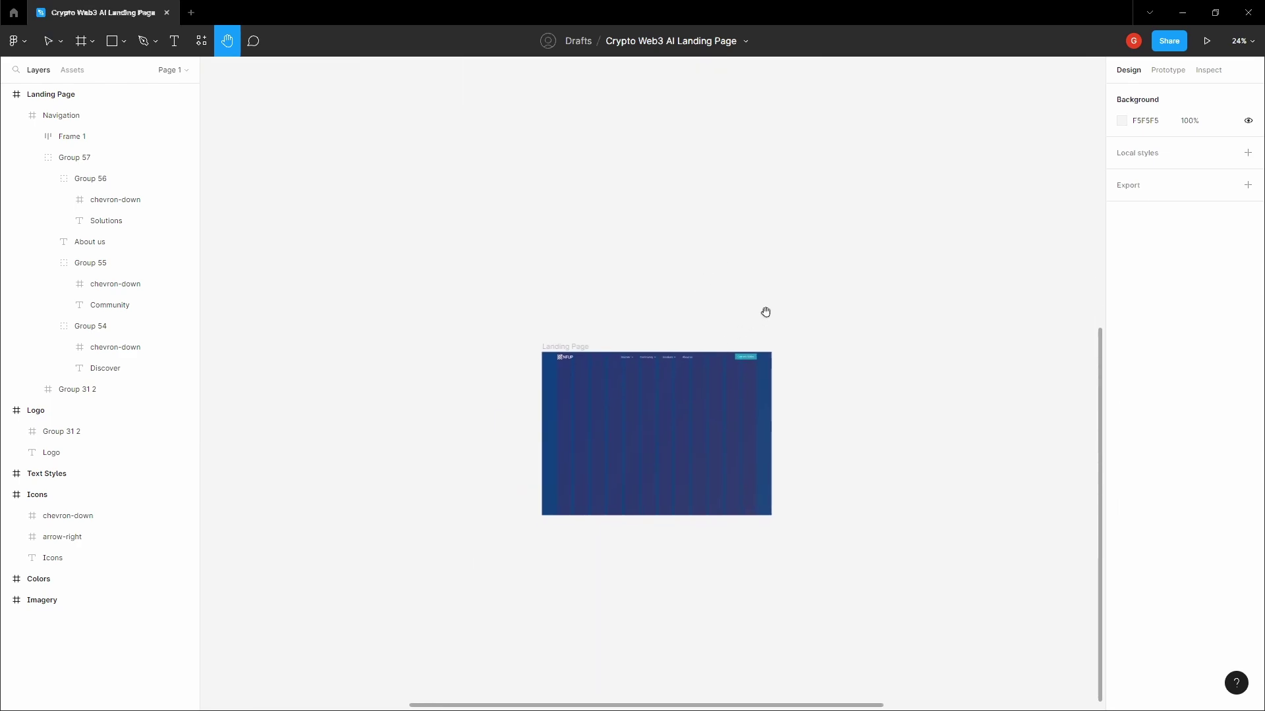
{"action": "scroll", "coordinate": [784, 325], "scroll_direction": "up", "scroll_amount": 10}
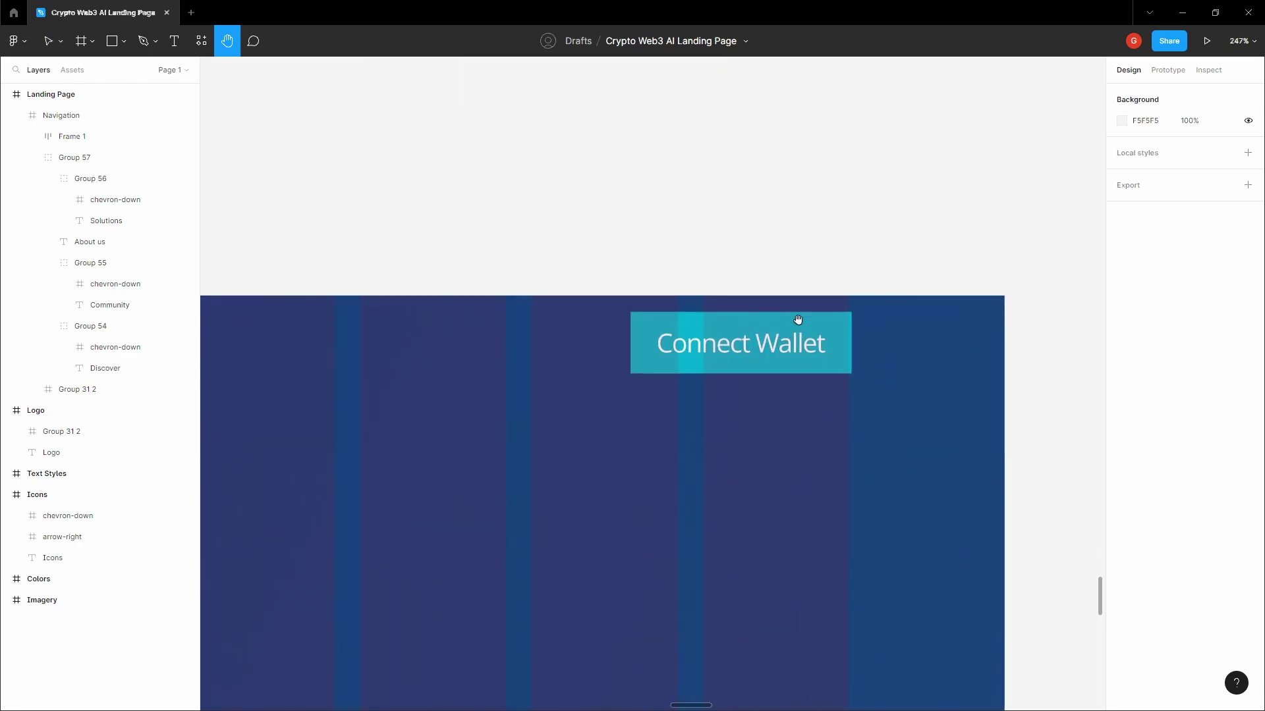
{"action": "key", "text": "v"}
{"action": "left_click", "coordinate": [814, 323]}
{"action": "left_click", "coordinate": [815, 324]}
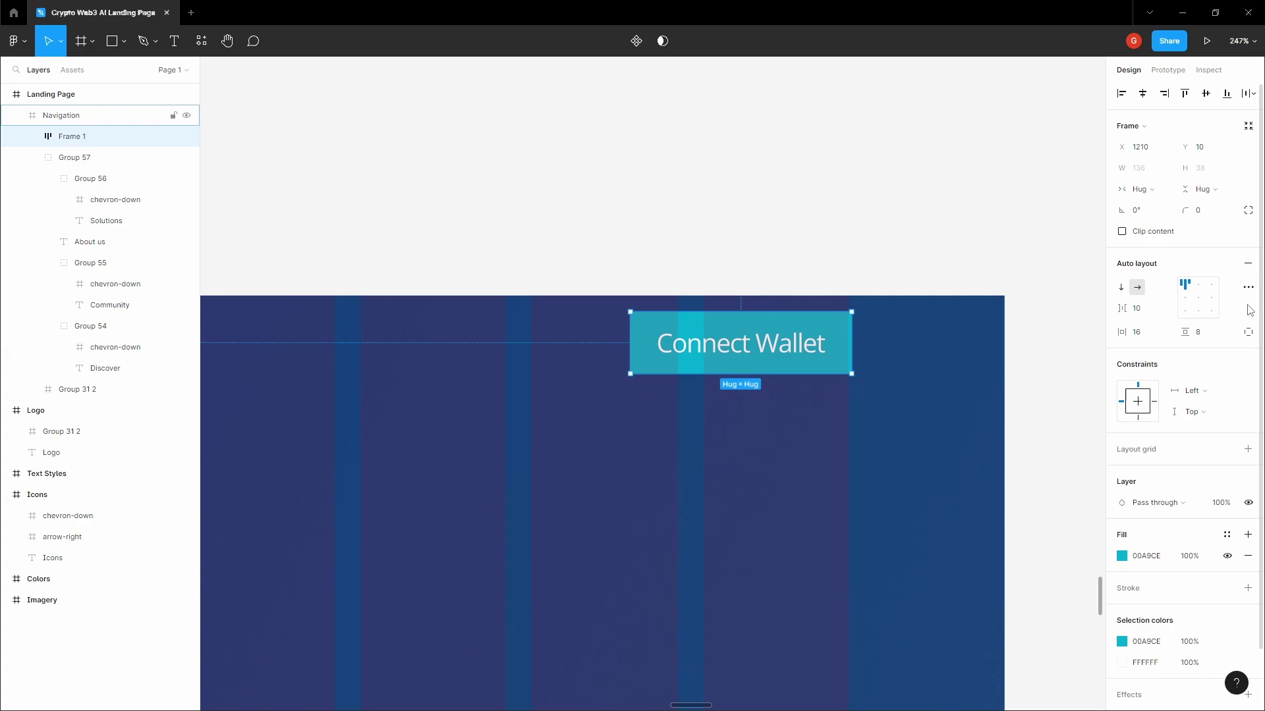
{"action": "left_click", "coordinate": [1053, 256]}
Step: Center-align the Connect Wallet label and set its font weight to Bold
{"action": "left_click", "coordinate": [795, 341], "text": "ctrl"}
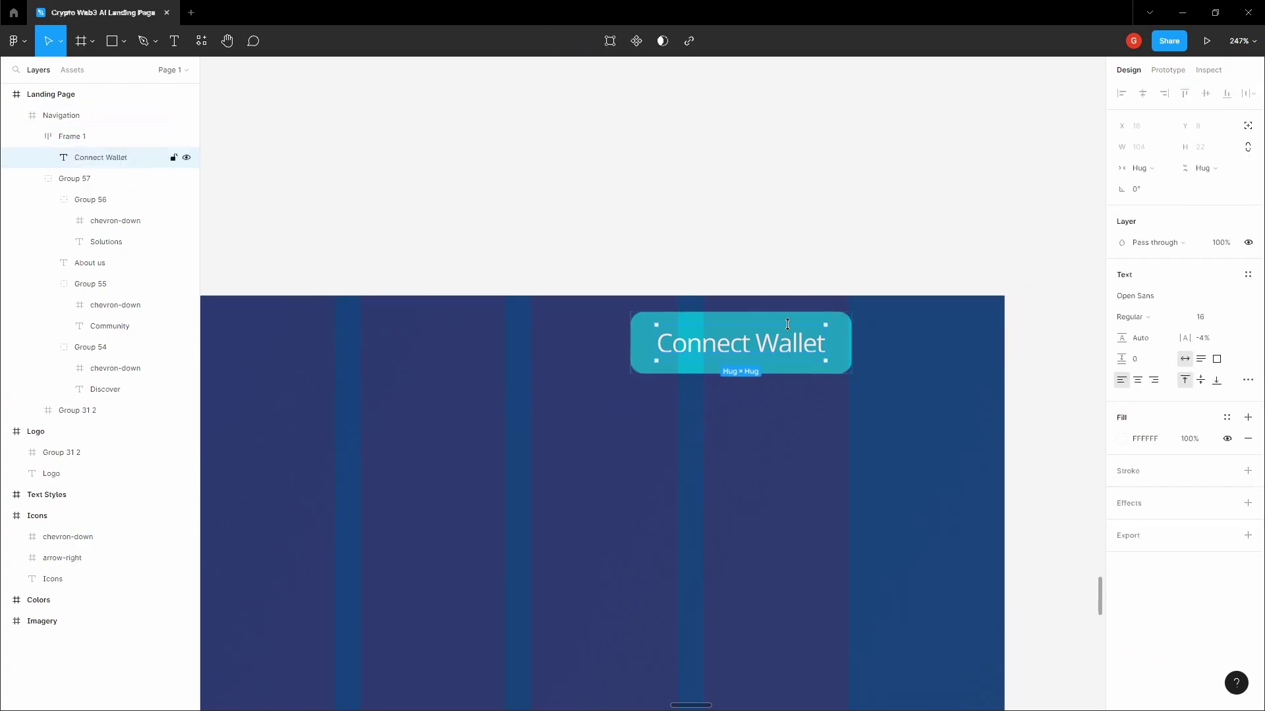
{"action": "left_click", "coordinate": [1137, 381]}
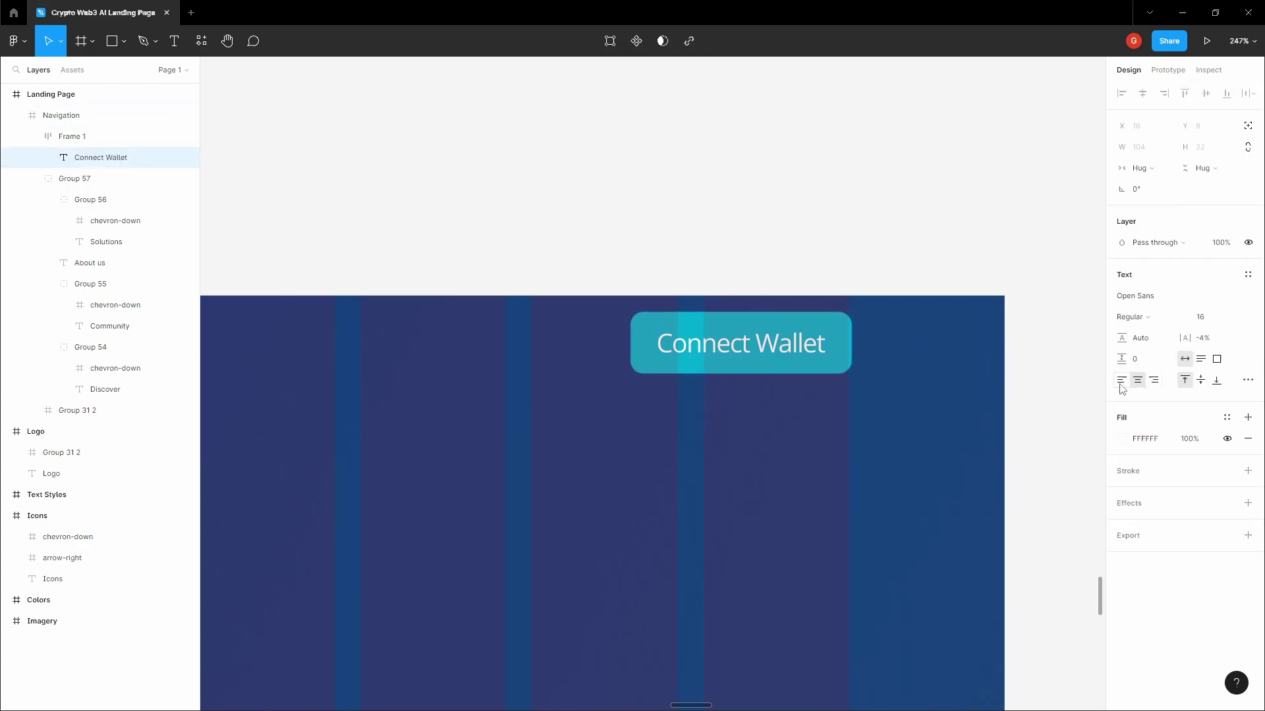
{"action": "left_click", "coordinate": [1134, 319]}
{"action": "left_click", "coordinate": [1145, 347]}
{"action": "left_click", "coordinate": [946, 273]}
{"action": "scroll", "coordinate": [908, 255], "scroll_direction": "down", "scroll_amount": 2}
{"action": "key", "text": "space"}
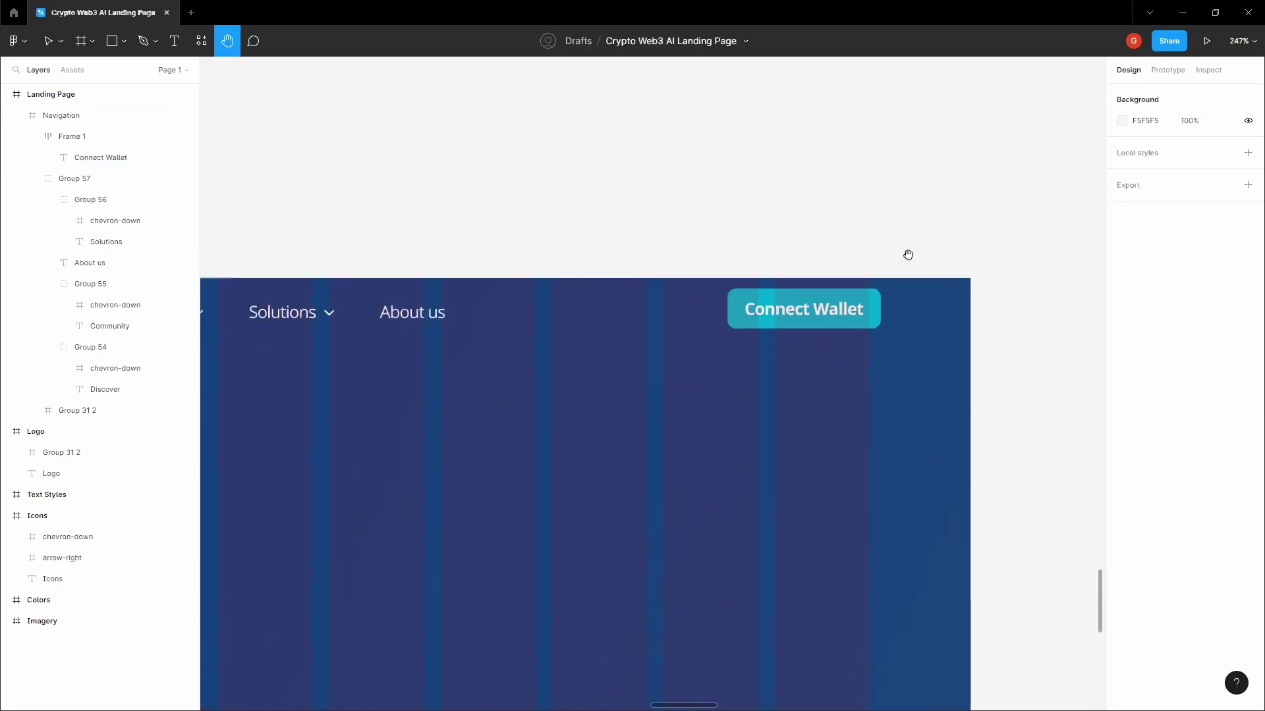
{"action": "scroll", "coordinate": [908, 255], "scroll_direction": "down", "scroll_amount": 1}
Step: Change the Connect Wallet label's font weight to SemiBold
{"action": "left_click", "coordinate": [850, 301], "text": "ctrl"}
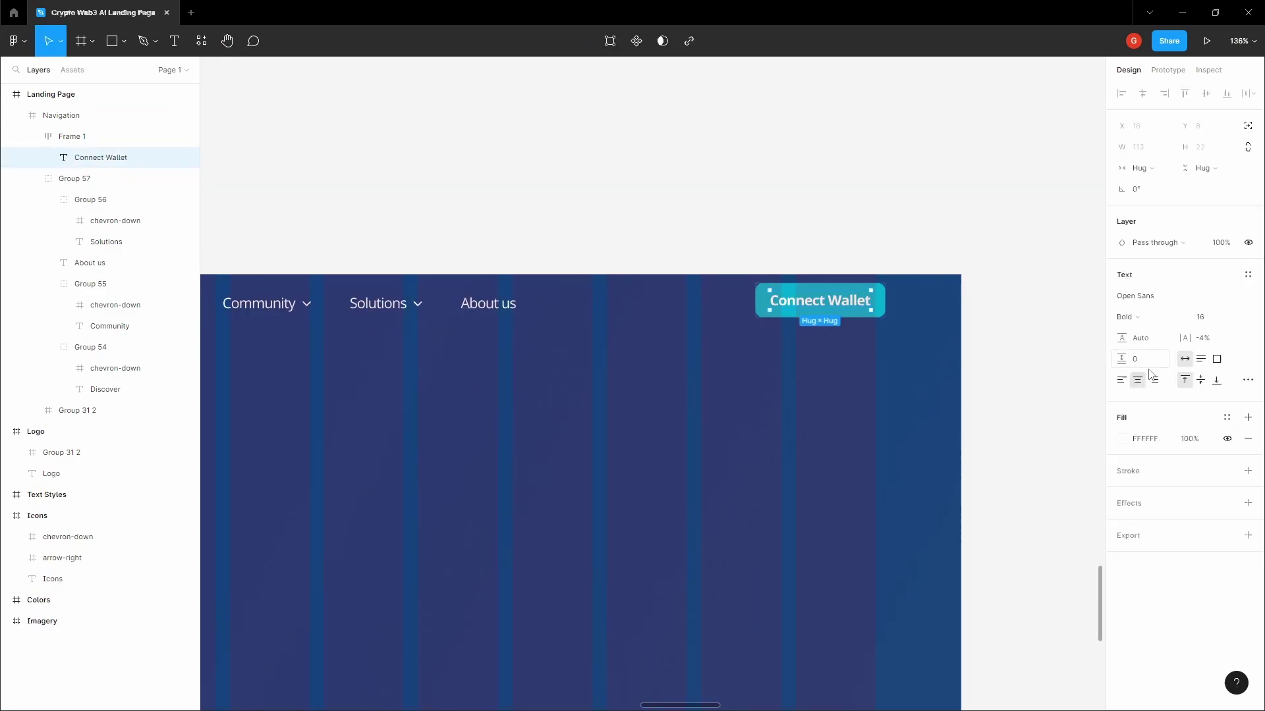
{"action": "left_click", "coordinate": [1128, 321]}
{"action": "left_click", "coordinate": [1143, 301]}
{"action": "scroll", "coordinate": [834, 288], "scroll_direction": "up", "scroll_amount": 3}
Step: Nudge the Connect Wallet button left to X 1203 and measure its distances to the navigation bar's edges
{"action": "left_click", "coordinate": [931, 308], "text": "ctrl"}
{"action": "left_click", "coordinate": [920, 305], "text": "ctrl"}
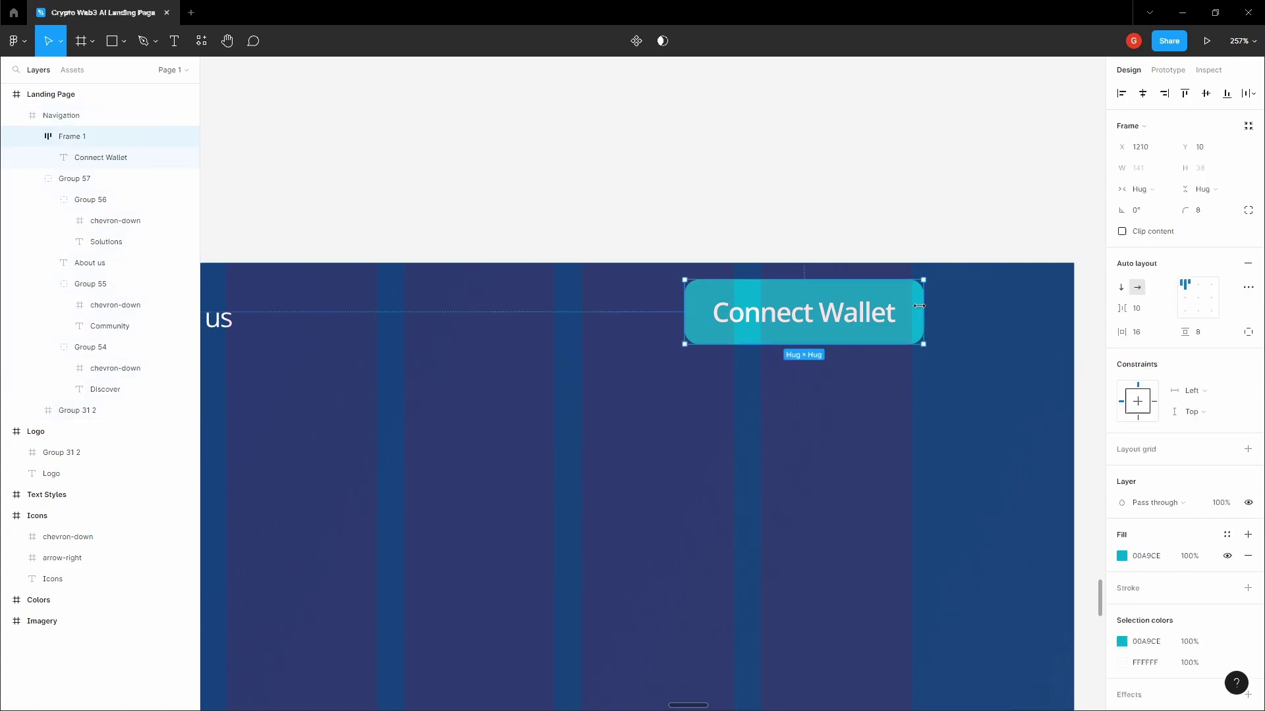
{"action": "key", "text": "Left"}
{"action": "key", "text": "Left"}
{"action": "key", "text": "Left"}
{"action": "key", "text": "Left"}
{"action": "key", "text": "Left"}
{"action": "key", "text": "Left"}
{"action": "key", "text": "Left"}
{"action": "key", "text": "alt"}
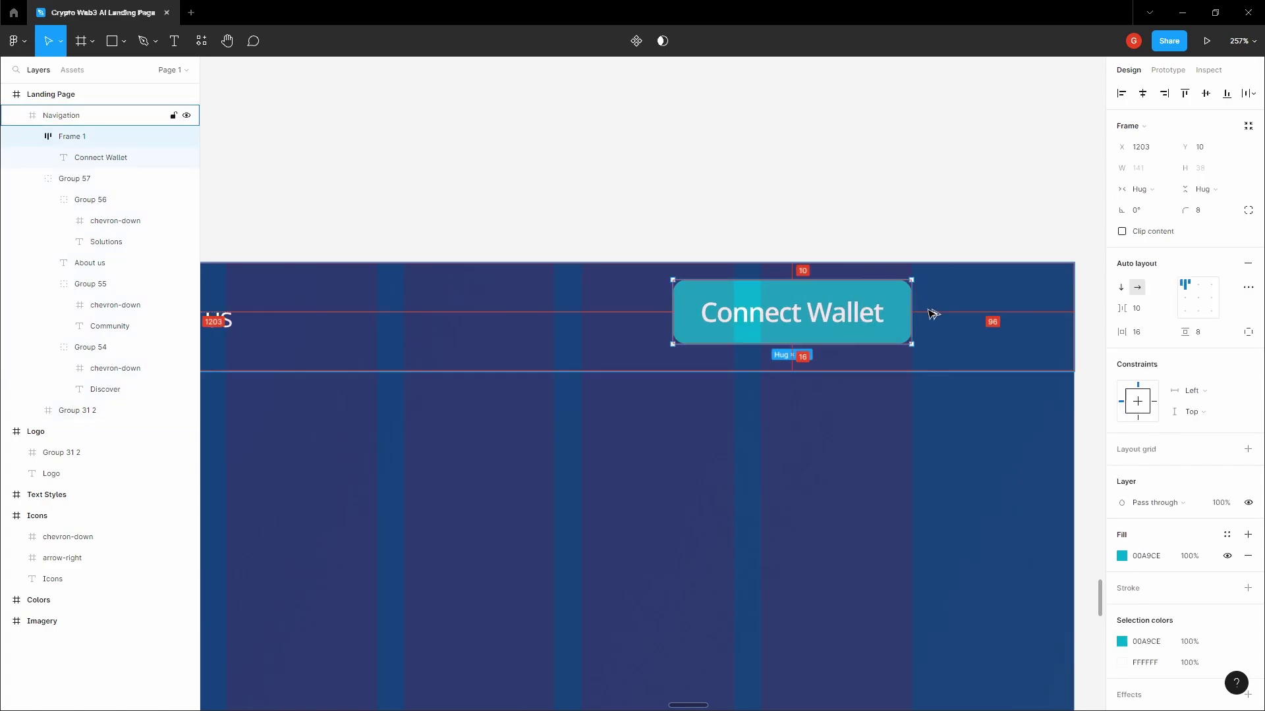
{"action": "left_click", "coordinate": [1213, 100]}
Step: Add the three-line heading "REVOLUTIONARY AI / DECENTRALIZED / TRADING ON WEB3" near the landing page's left margin, below the navigation bar
{"action": "key", "text": "h"}
{"action": "scroll", "coordinate": [733, 244], "scroll_direction": "down", "scroll_amount": 5}
{"action": "left_click_drag", "start_coordinate": [597, 236], "coordinate": [788, 219]}
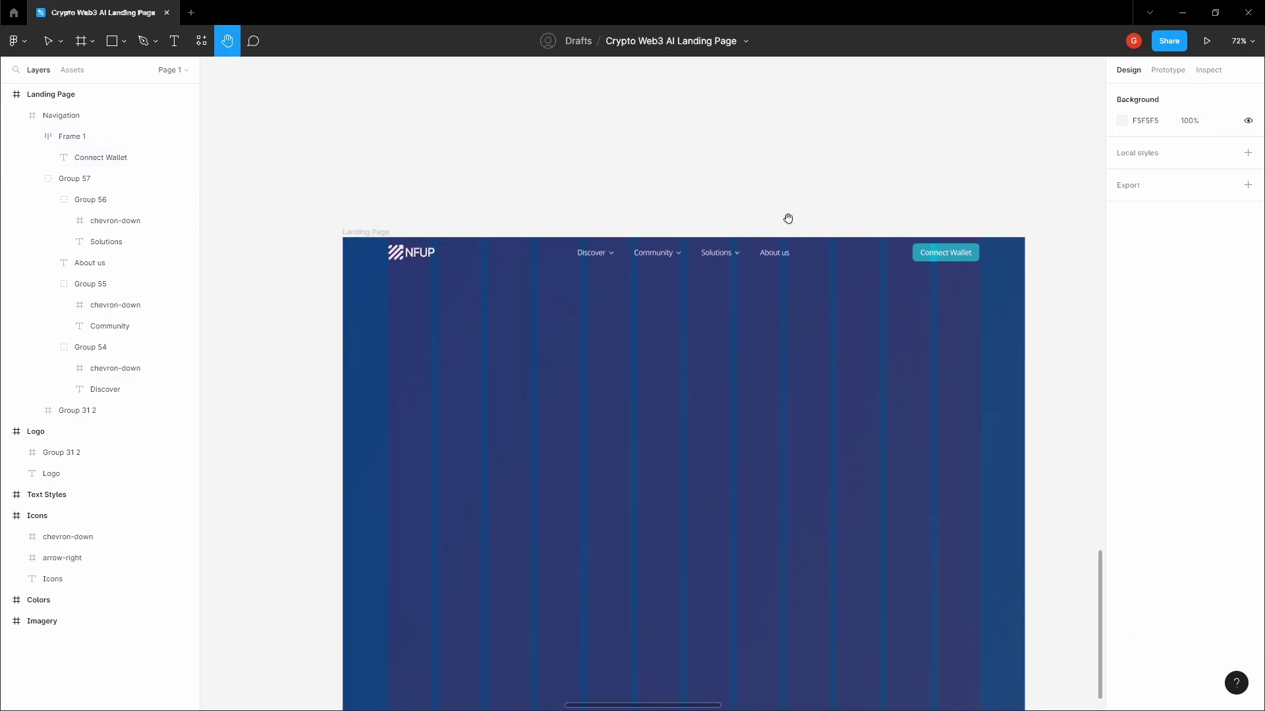
{"action": "left_click", "coordinate": [585, 336]}
{"action": "key", "text": "space"}
{"action": "left_click_drag", "start_coordinate": [446, 195], "coordinate": [462, 137]}
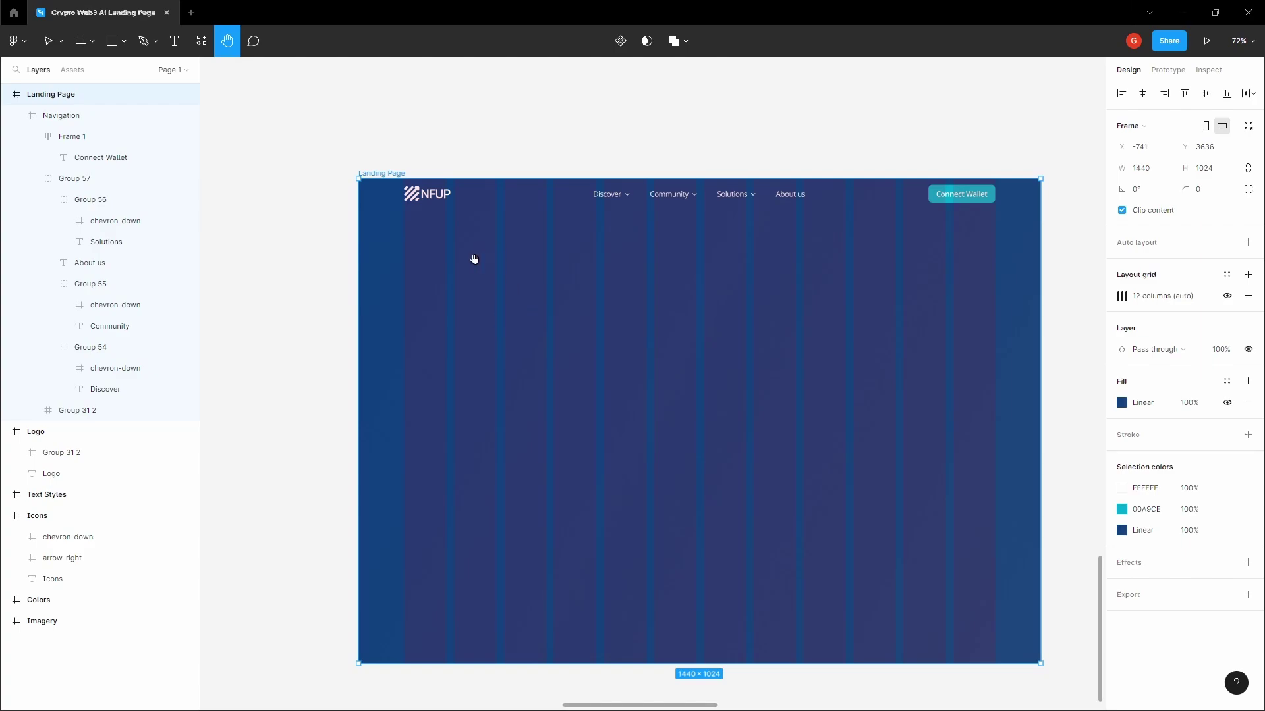
{"action": "scroll", "coordinate": [458, 321], "scroll_direction": "up", "scroll_amount": 1}
{"action": "scroll", "coordinate": [434, 325], "scroll_direction": "up", "scroll_amount": 1}
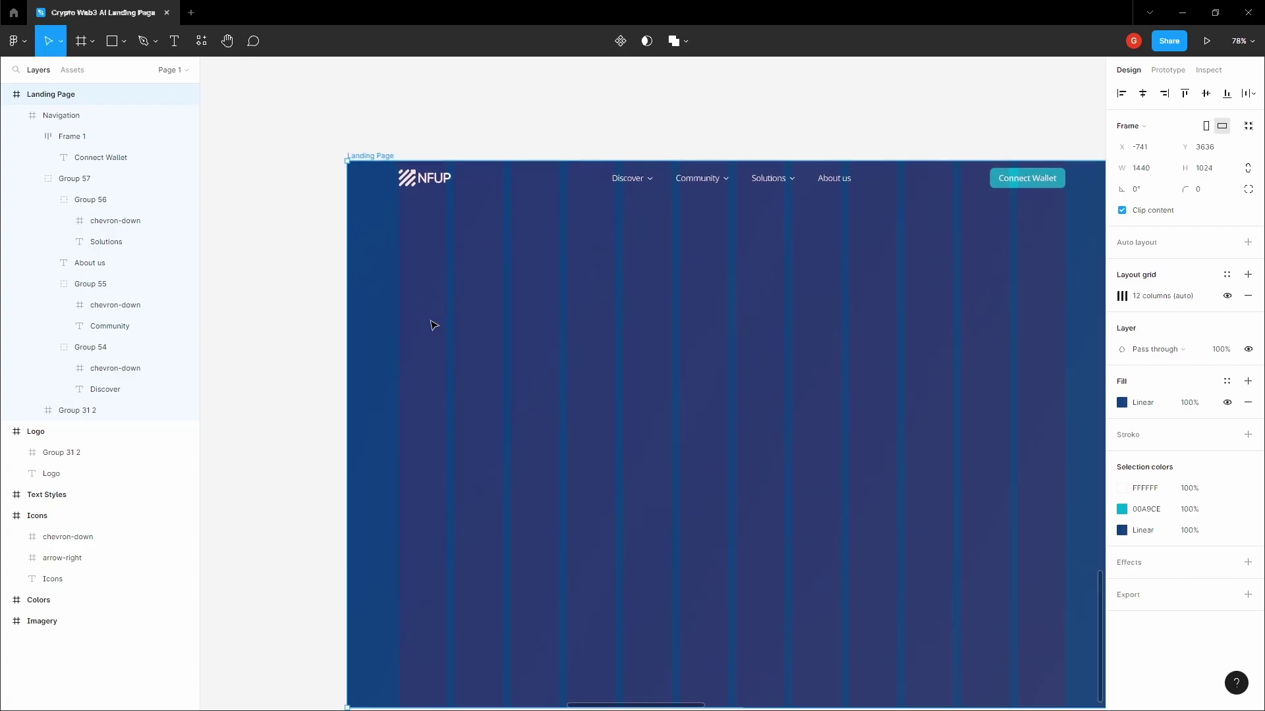
{"action": "key", "text": "t"}
{"action": "left_click", "coordinate": [434, 322]}
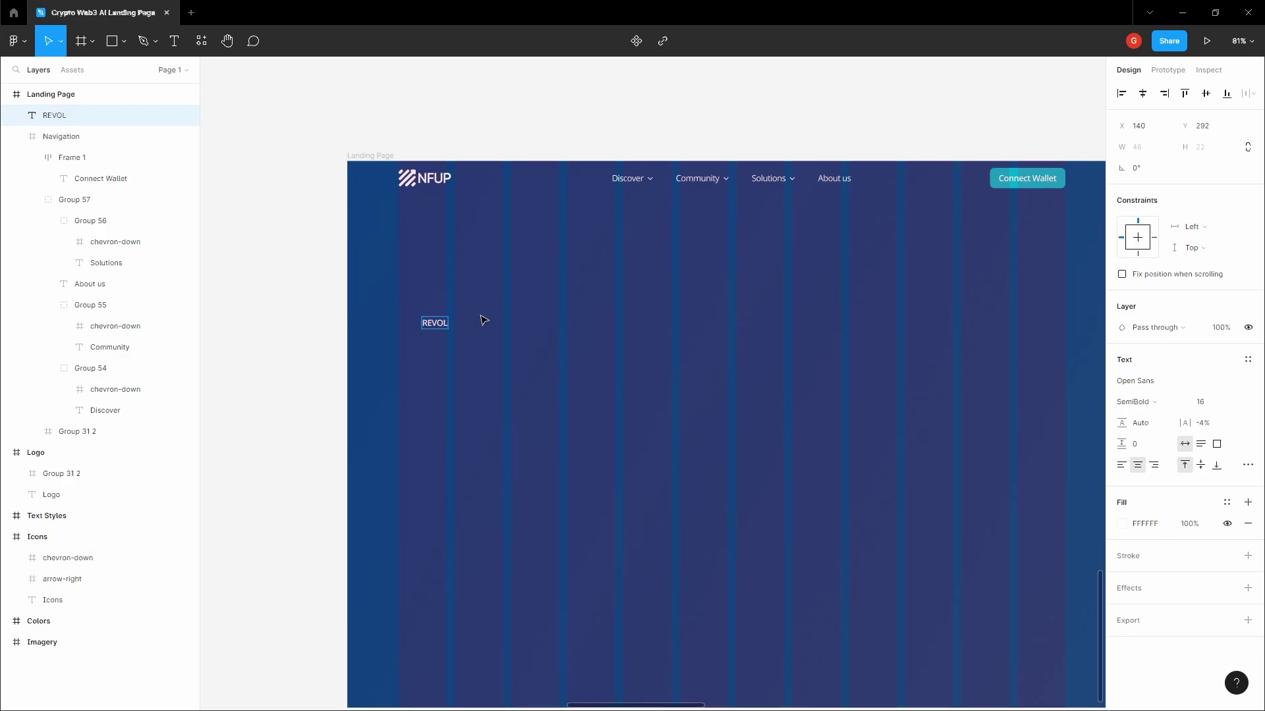
{"action": "type", "text": "REVOLUTIONARY AI"}
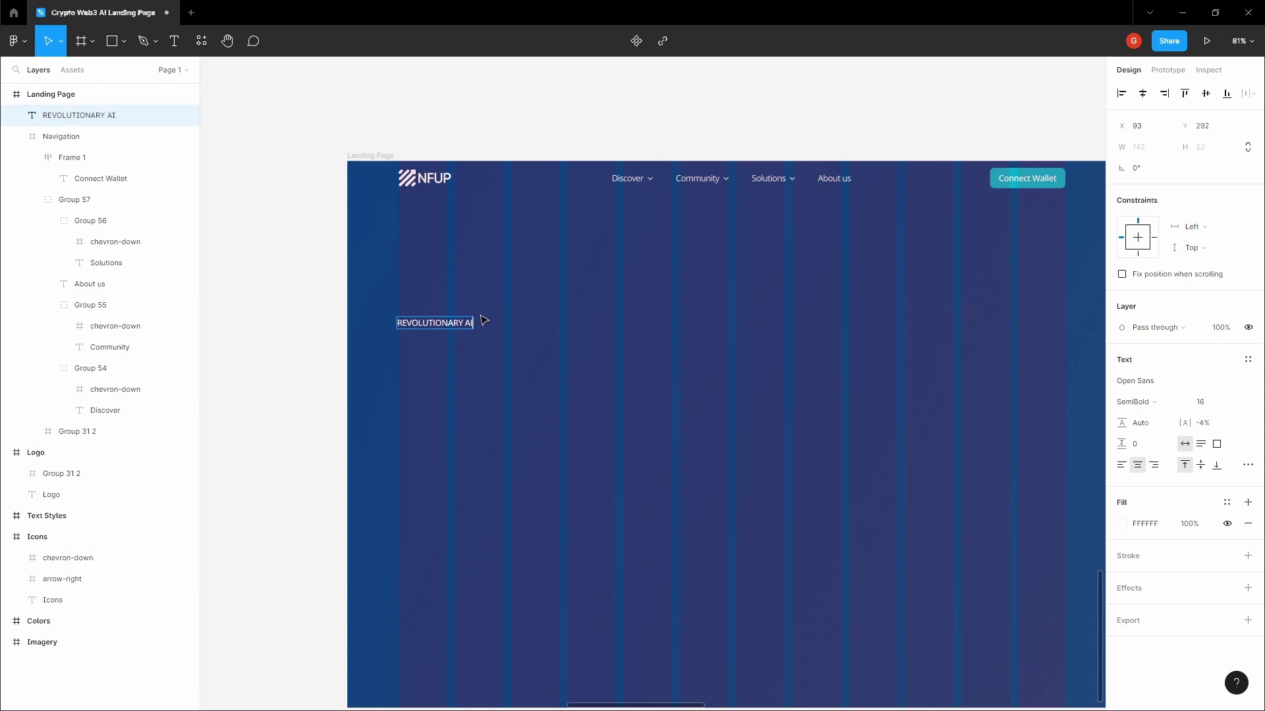
{"action": "key", "text": "Return"}
{"action": "type", "text": "DECENTRALIZED"}
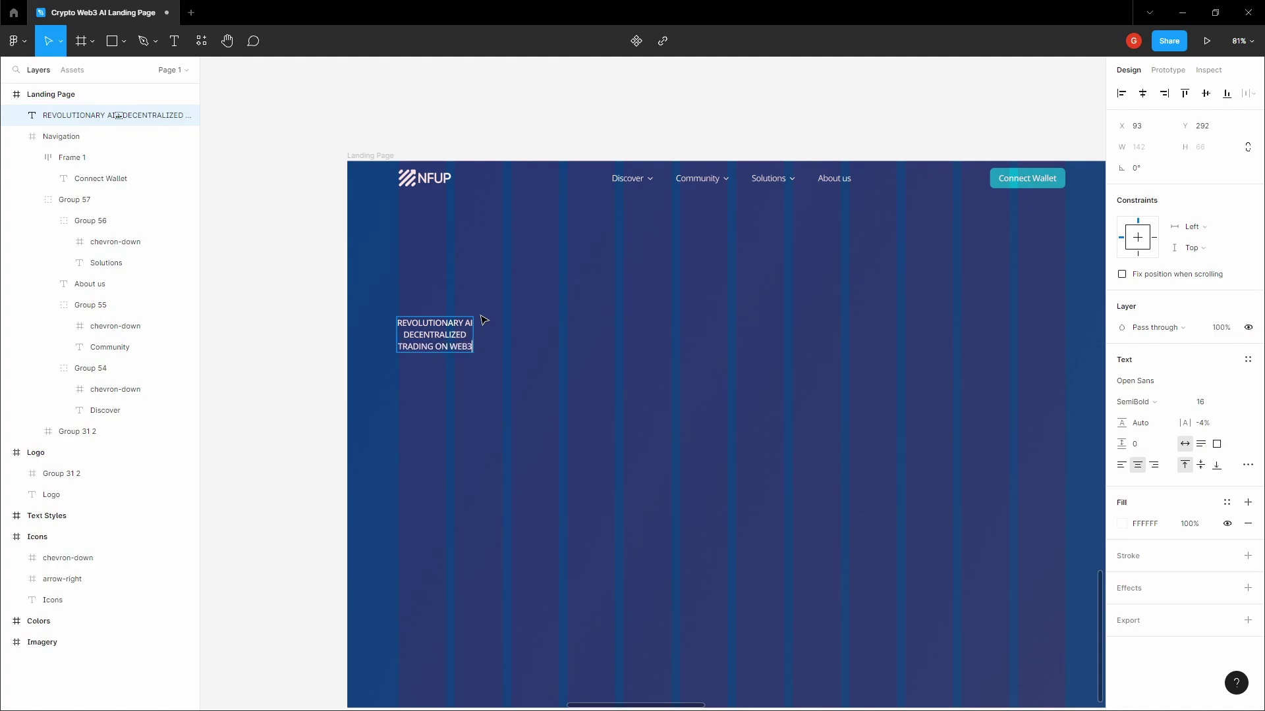
{"action": "key", "text": "Escape"}
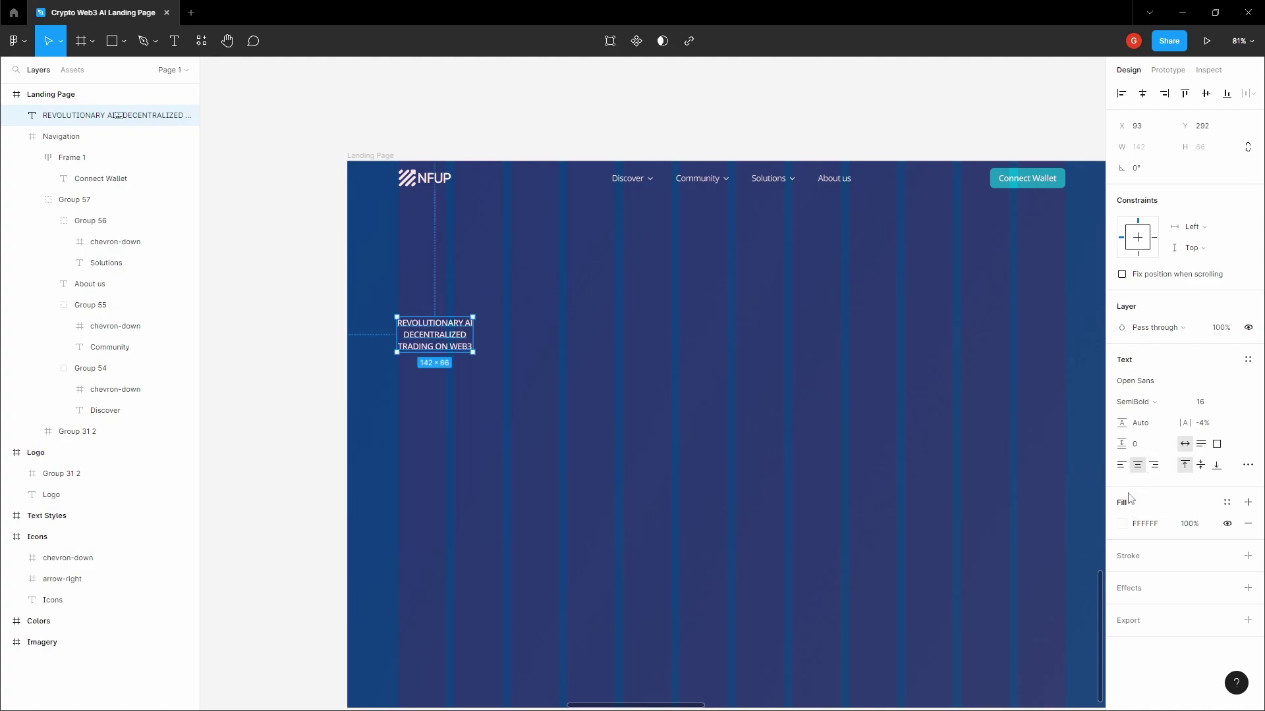
Step: Left-align the hero heading and change its font to Segoe UI
{"action": "left_click", "coordinate": [1121, 465]}
{"action": "left_click", "coordinate": [1160, 383]}
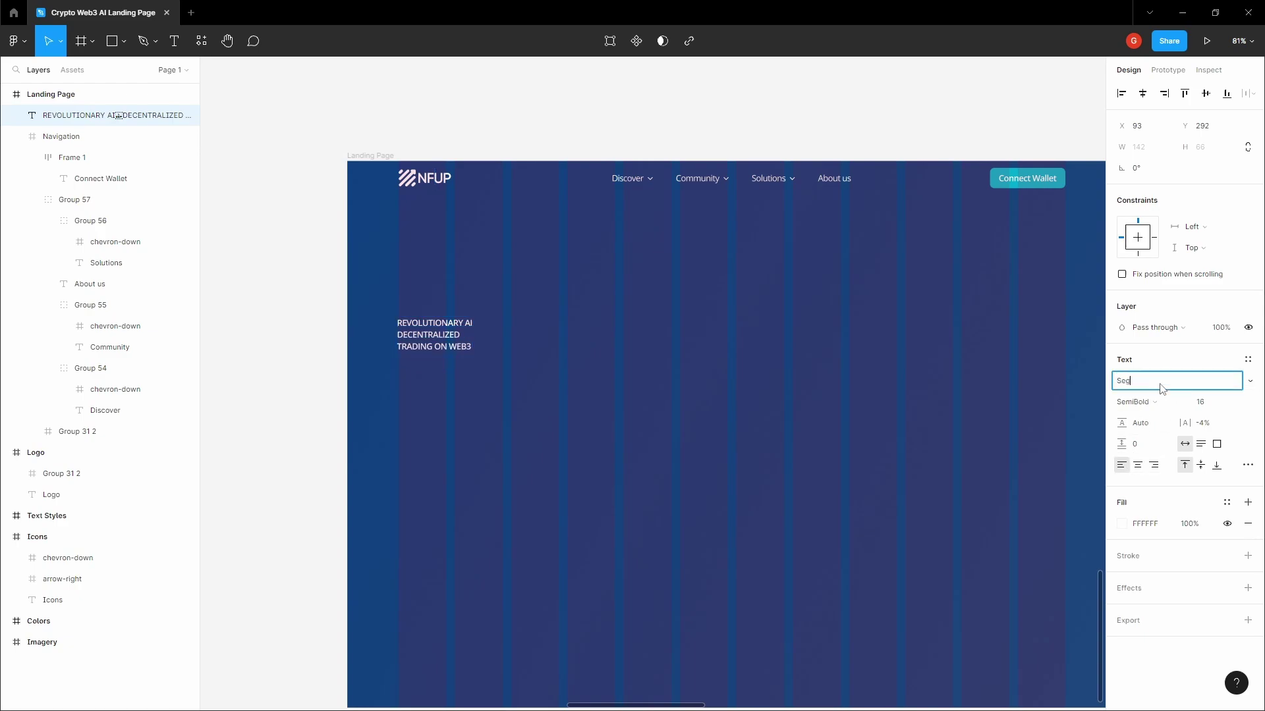
{"action": "type", "text": "Seg"}
{"action": "key", "text": "Return"}
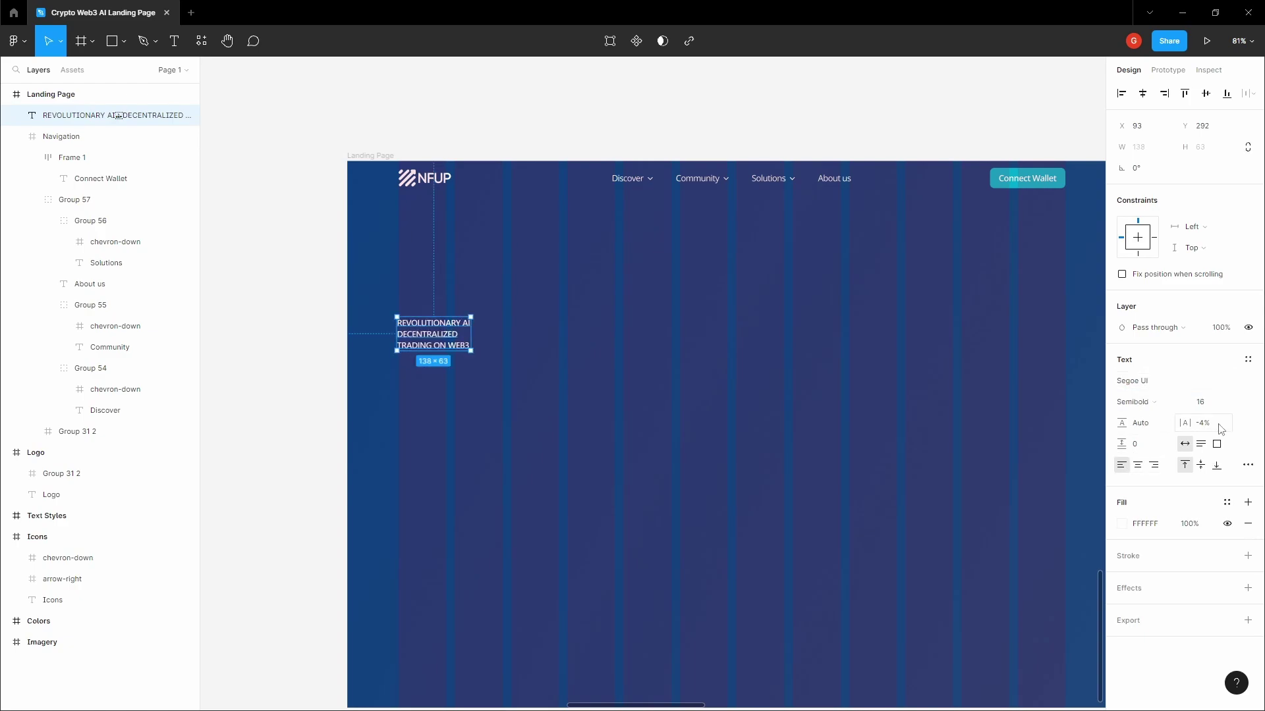
Step: Set the hero heading's font size to 64 and check it against the whole landing page
{"action": "left_click", "coordinate": [1233, 402]}
{"action": "left_click", "coordinate": [1218, 514]}
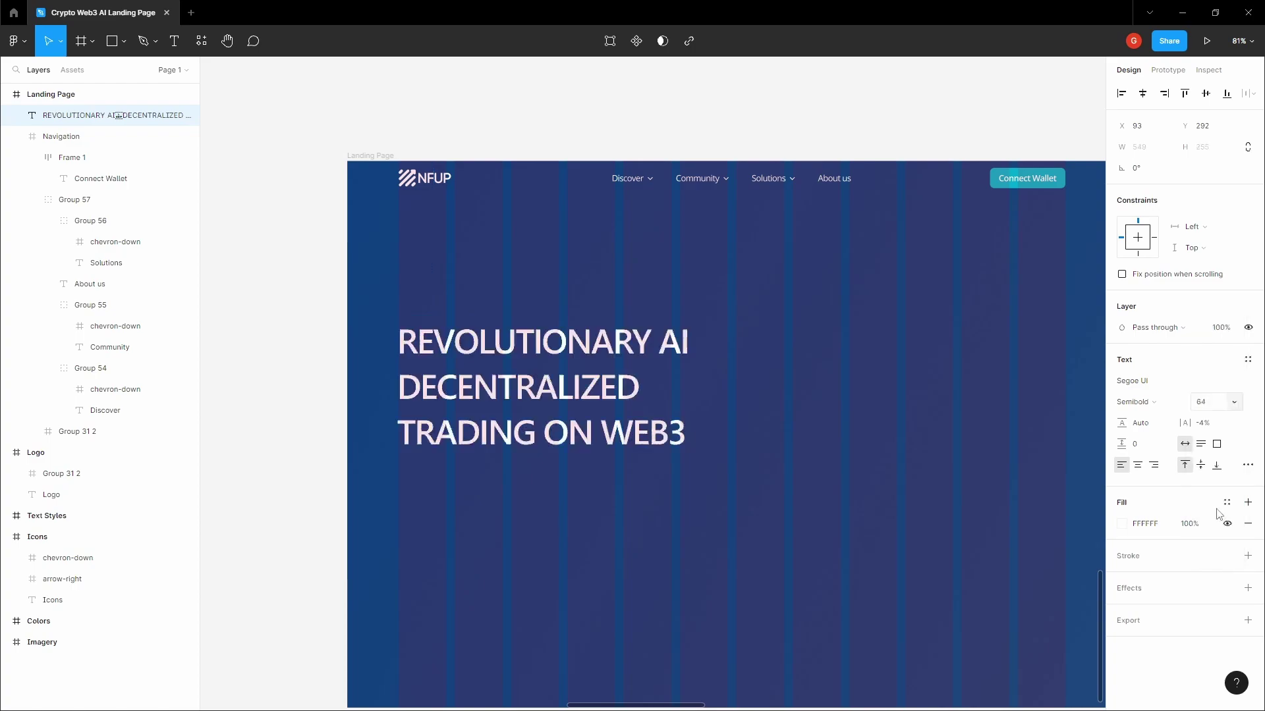
{"action": "scroll", "coordinate": [623, 382], "scroll_direction": "down", "scroll_amount": 1}
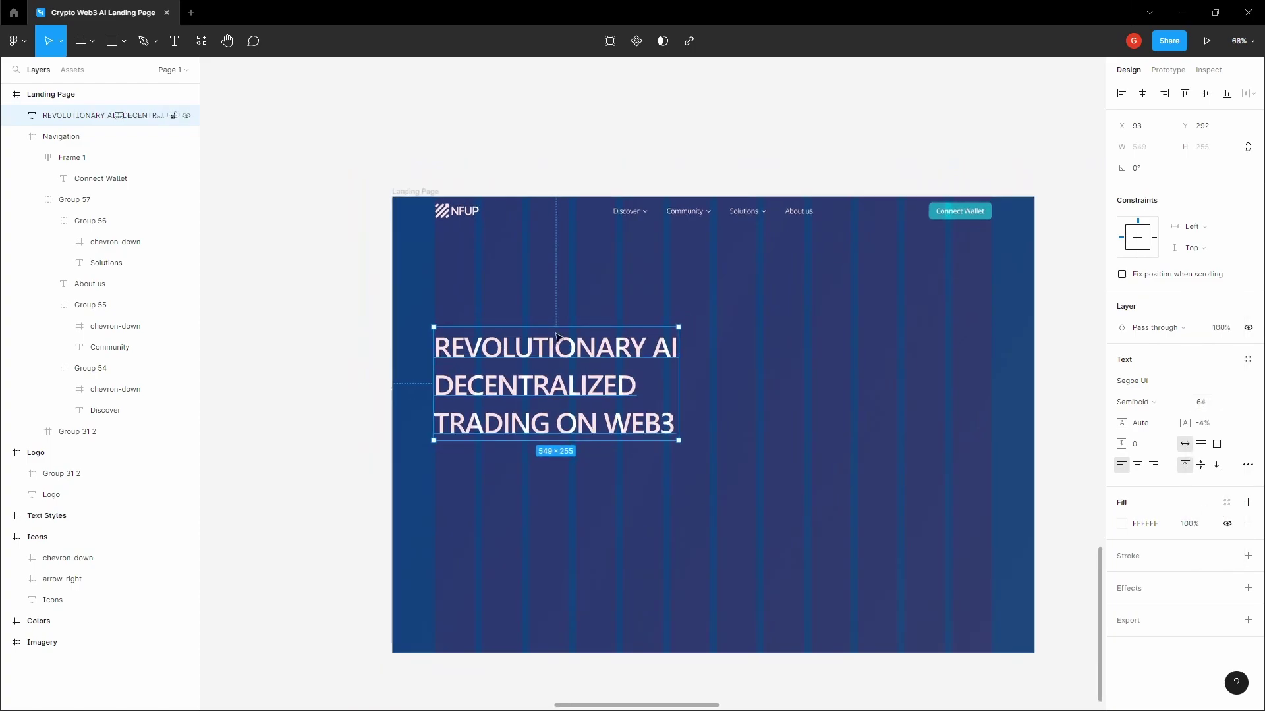
{"action": "left_click", "coordinate": [330, 282]}
{"action": "scroll", "coordinate": [331, 282], "scroll_direction": "down", "scroll_amount": 1}
{"action": "key", "text": "space"}
{"action": "scroll", "coordinate": [375, 283], "scroll_direction": "down", "scroll_amount": 2}
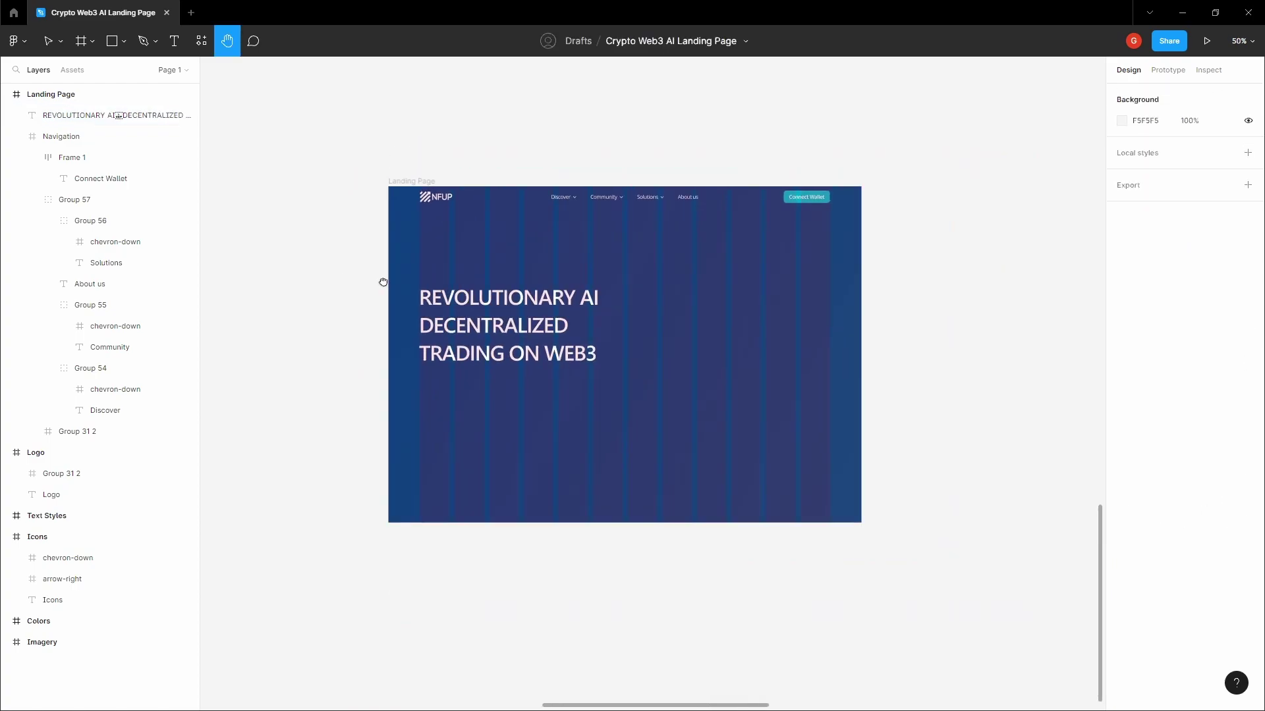
{"action": "left_click_drag", "start_coordinate": [384, 282], "coordinate": [364, 287]}
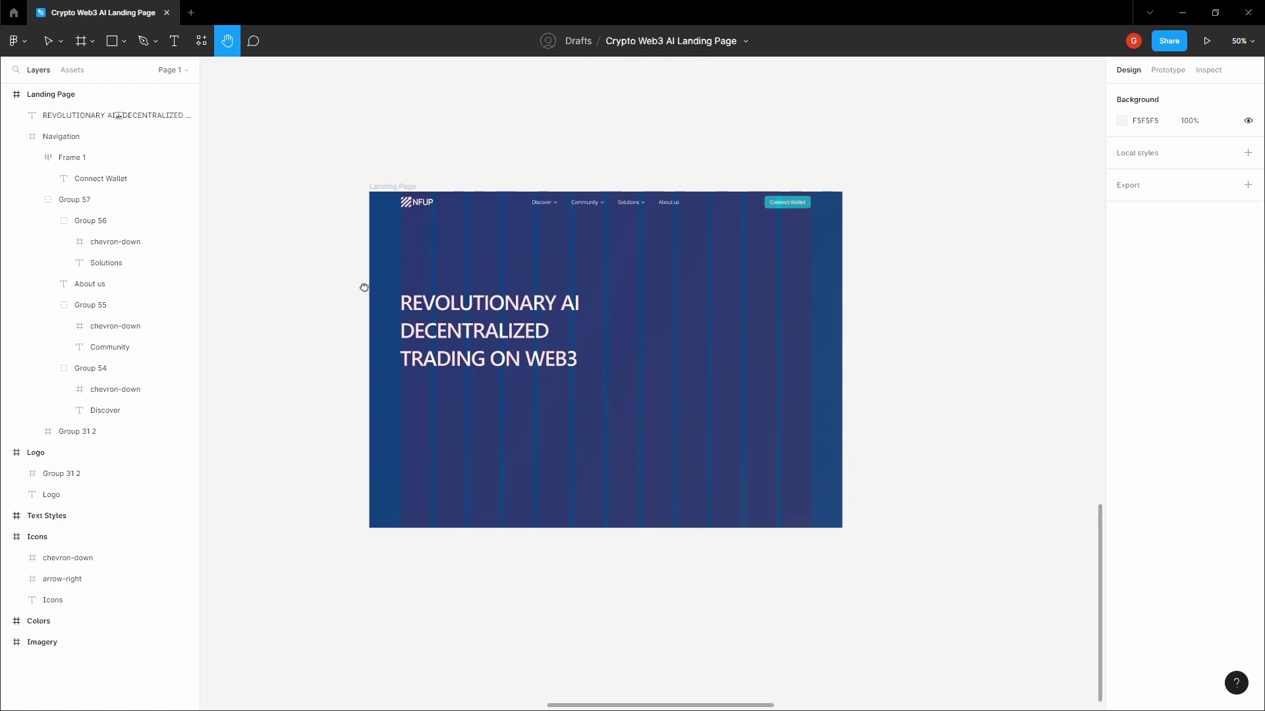
Step: Set the hero heading's font size to 48
{"action": "left_click", "coordinate": [464, 304]}
{"action": "left_click", "coordinate": [1233, 404]}
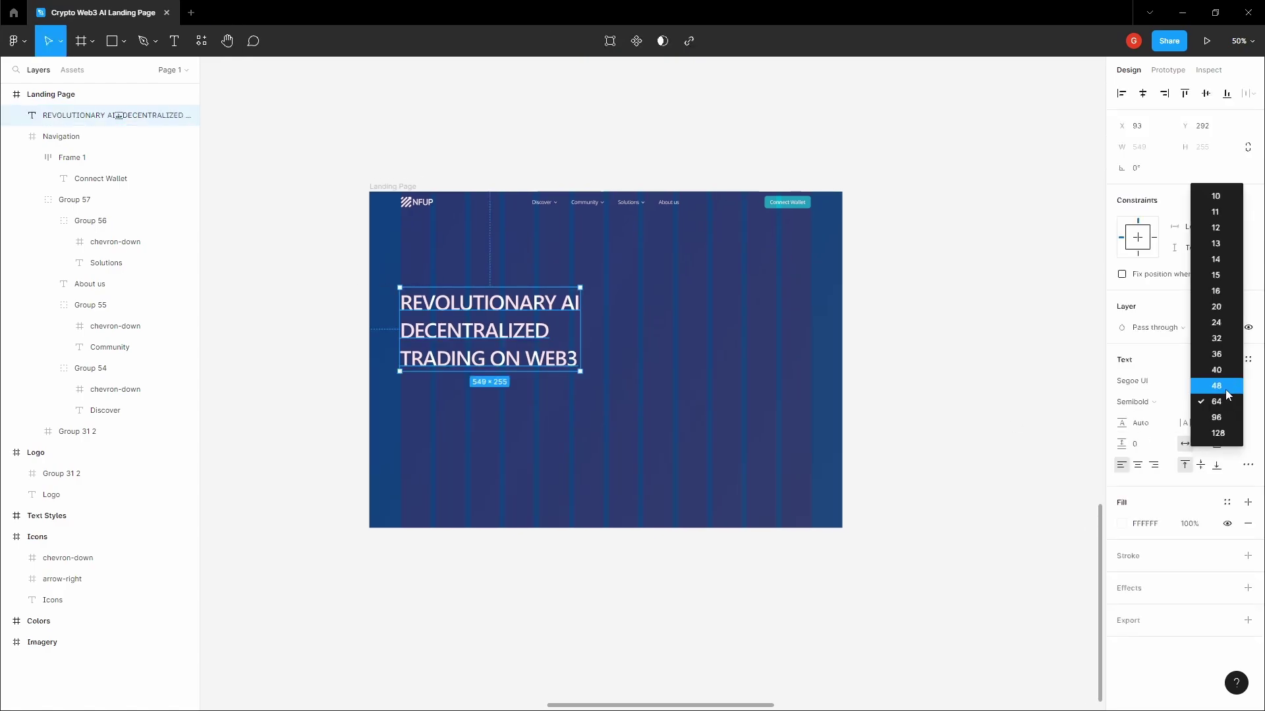
{"action": "left_click", "coordinate": [1226, 387]}
{"action": "left_click", "coordinate": [361, 304]}
{"action": "key", "text": "space"}
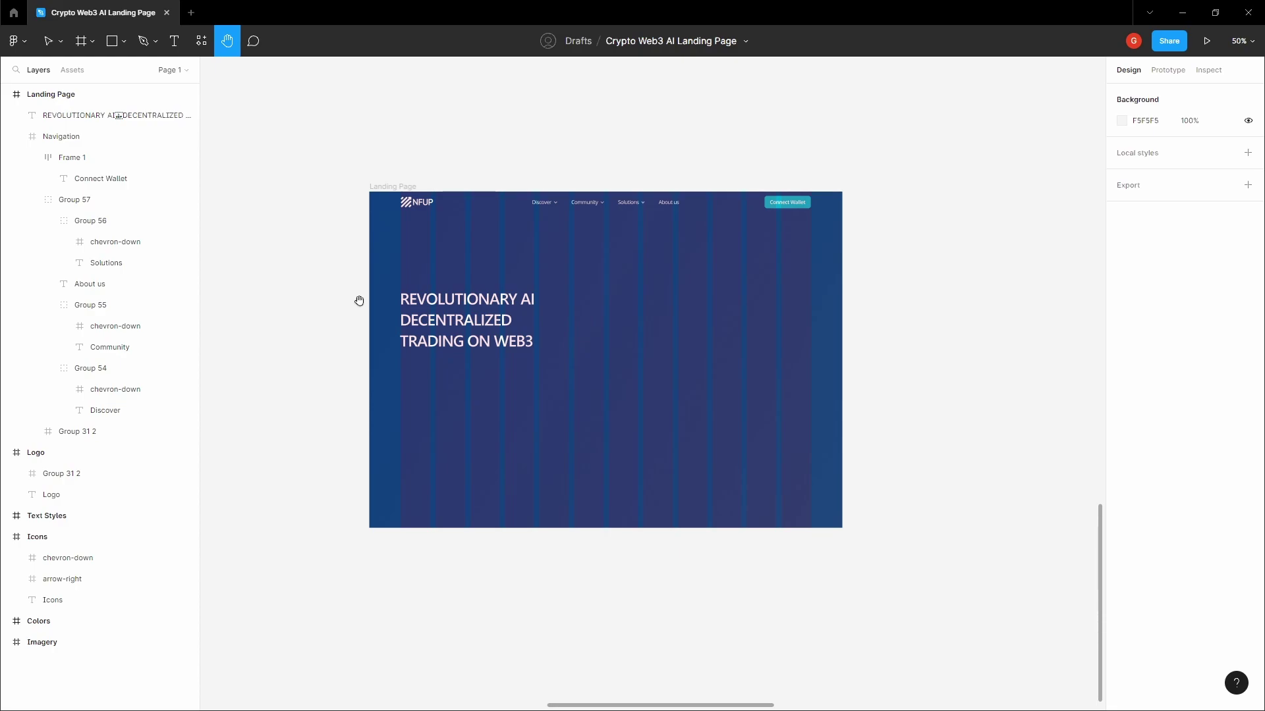
Step: Shift the hero heading to X 96 to line up with the column margin, and hide the layout grid
{"action": "scroll", "coordinate": [359, 300], "scroll_direction": "up", "scroll_amount": 2, "text": "ctrl"}
{"action": "key", "text": "v"}
{"action": "left_click", "coordinate": [471, 327]}
{"action": "left_click", "coordinate": [377, 312]}
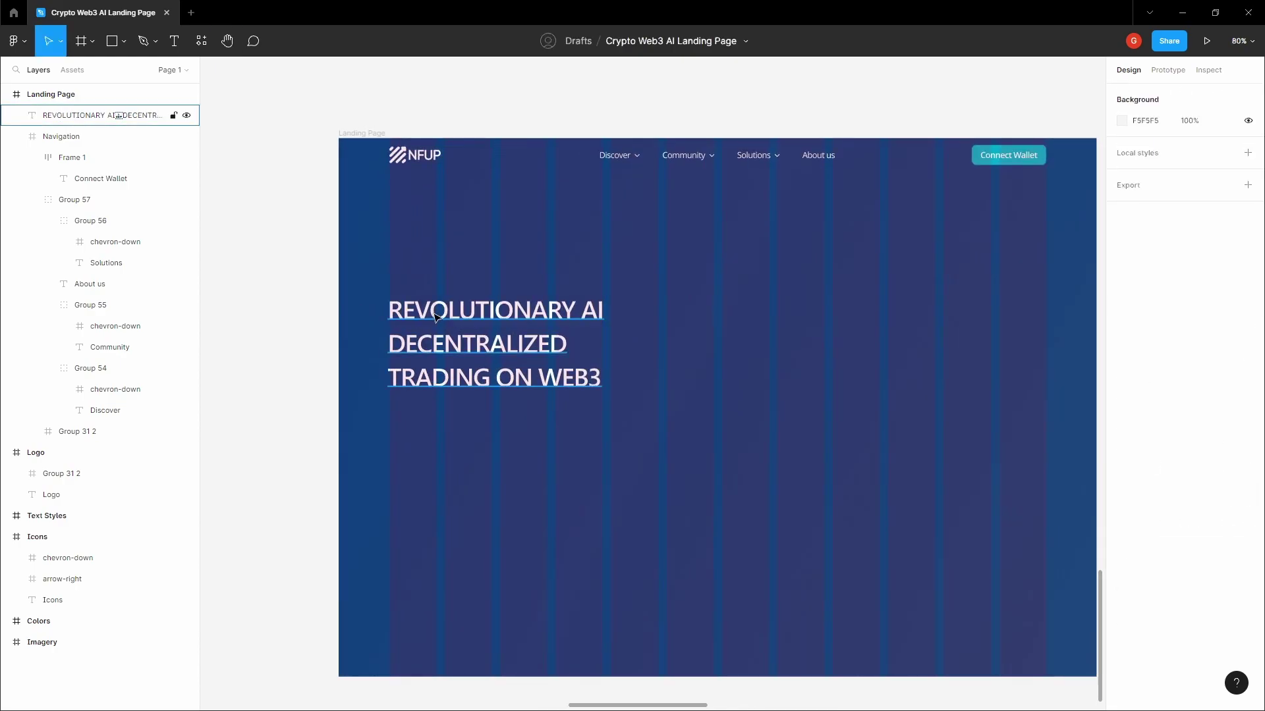
{"action": "left_click", "coordinate": [404, 310]}
{"action": "scroll", "coordinate": [404, 309], "scroll_direction": "up", "scroll_amount": 4, "text": "ctrl"}
{"action": "left_click_drag", "start_coordinate": [403, 309], "coordinate": [654, 326]}
{"action": "key", "text": "shift+g"}
{"action": "scroll", "coordinate": [378, 301], "scroll_direction": "down", "scroll_amount": 4, "text": "ctrl"}
Step: Give the heading line "REVOLUTIONARY AI" a linear gradient fill running horizontally from its start to near its end
{"action": "double_click", "coordinate": [447, 307]}
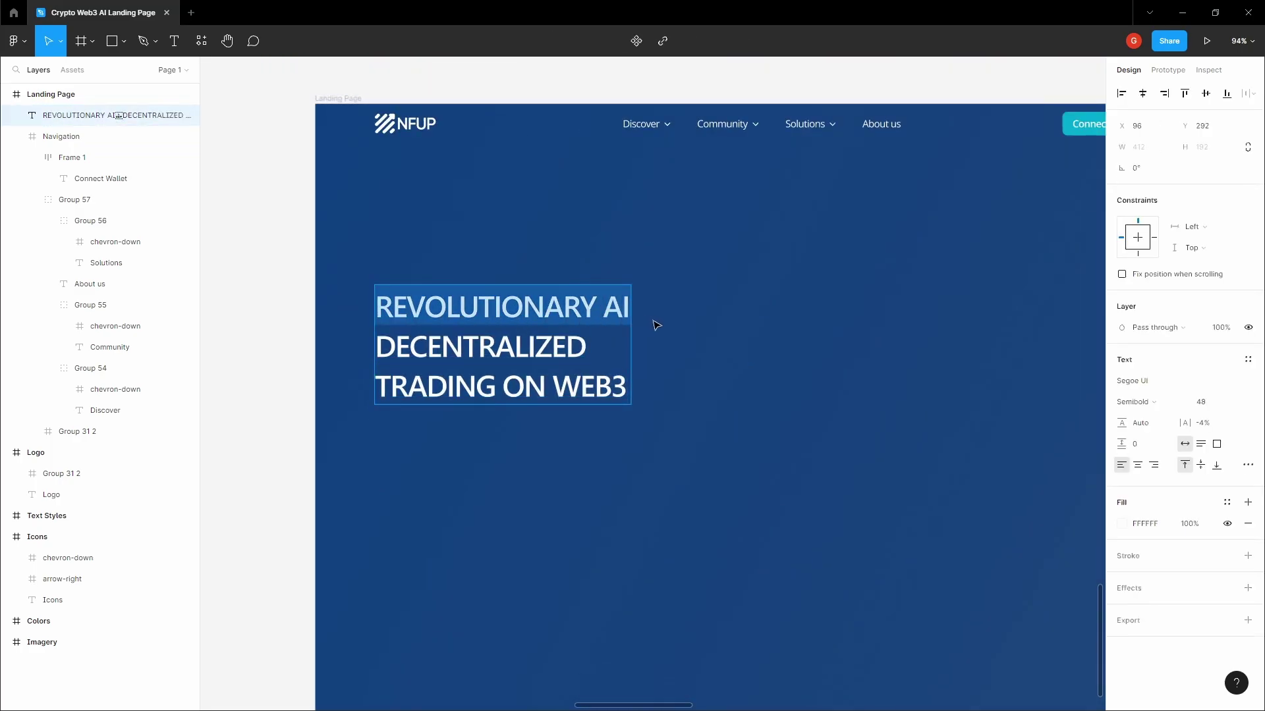
{"action": "left_click", "coordinate": [1125, 524]}
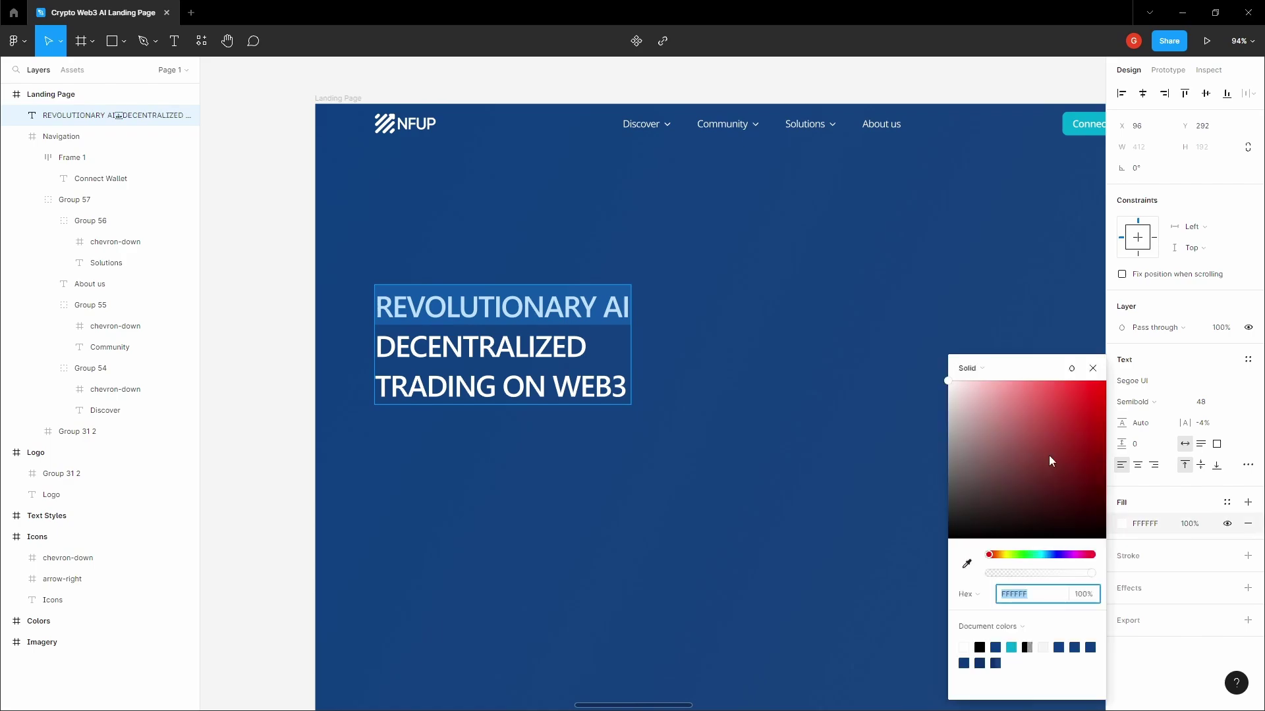
{"action": "left_click", "coordinate": [982, 372]}
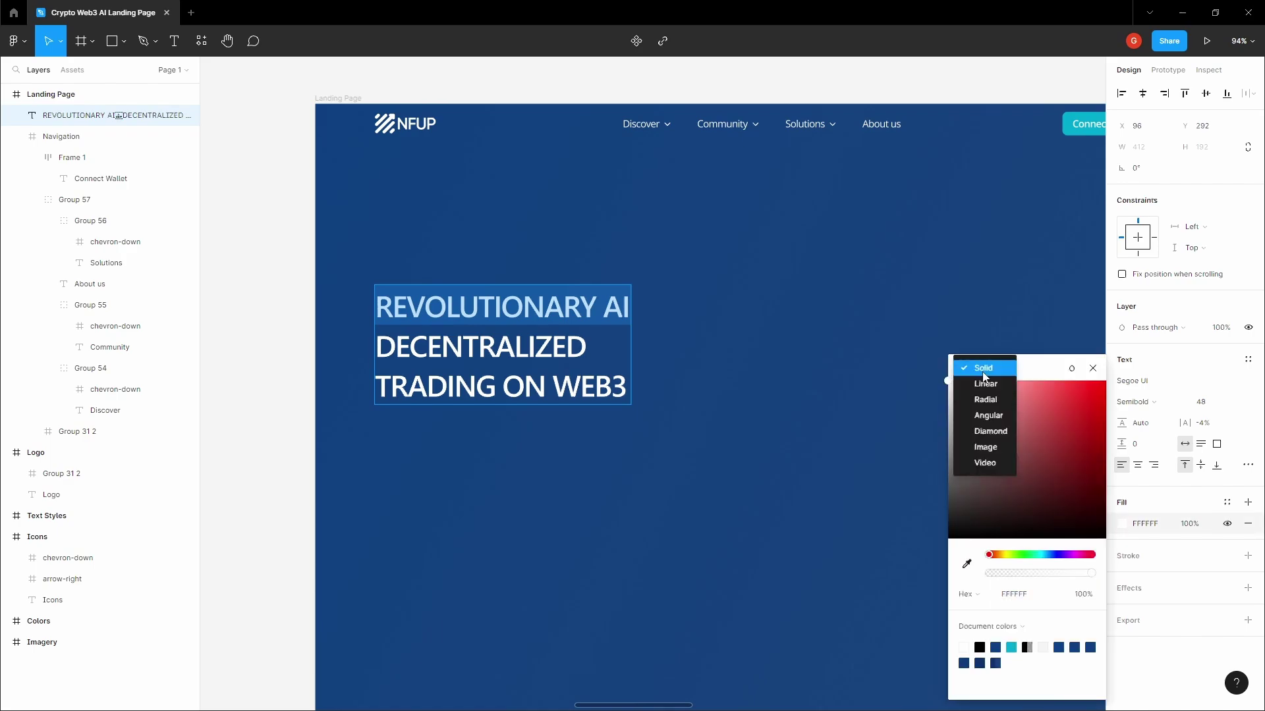
{"action": "left_click", "coordinate": [981, 380]}
{"action": "left_click_drag", "start_coordinate": [501, 287], "coordinate": [380, 297]}
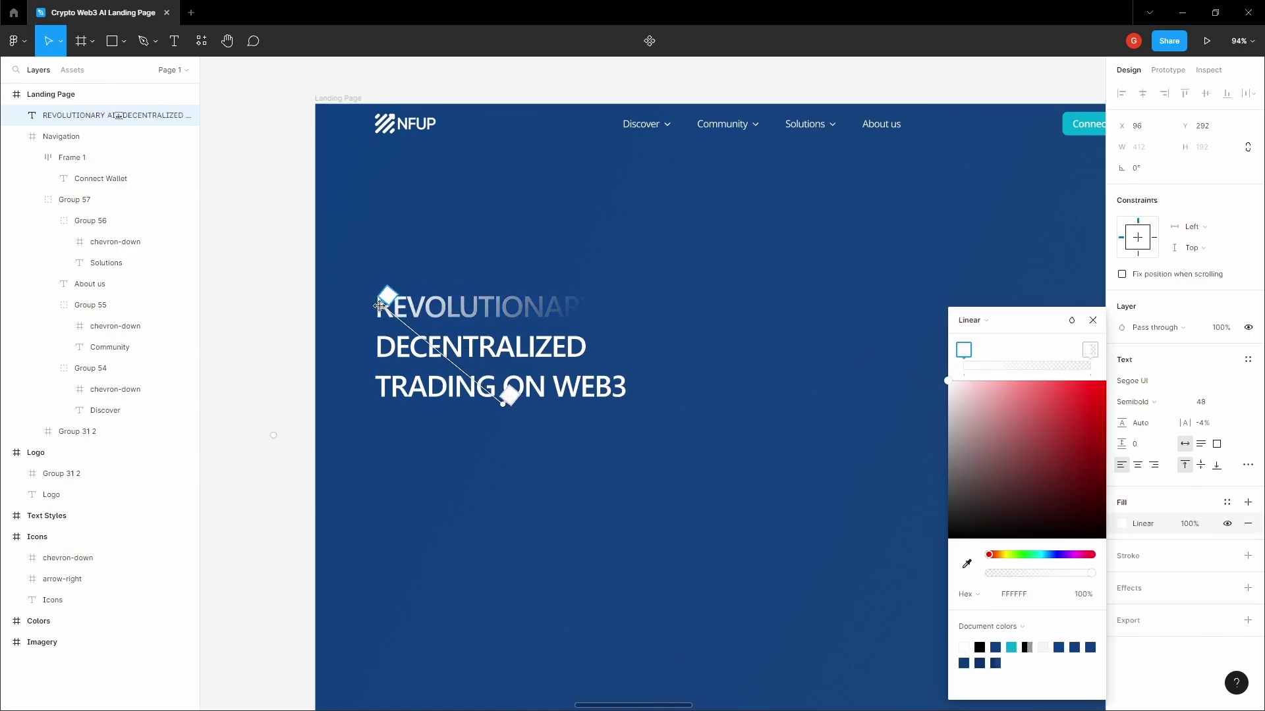
{"action": "left_click_drag", "start_coordinate": [507, 404], "coordinate": [604, 308]}
{"action": "scroll", "coordinate": [606, 308], "scroll_direction": "down", "scroll_amount": 10}
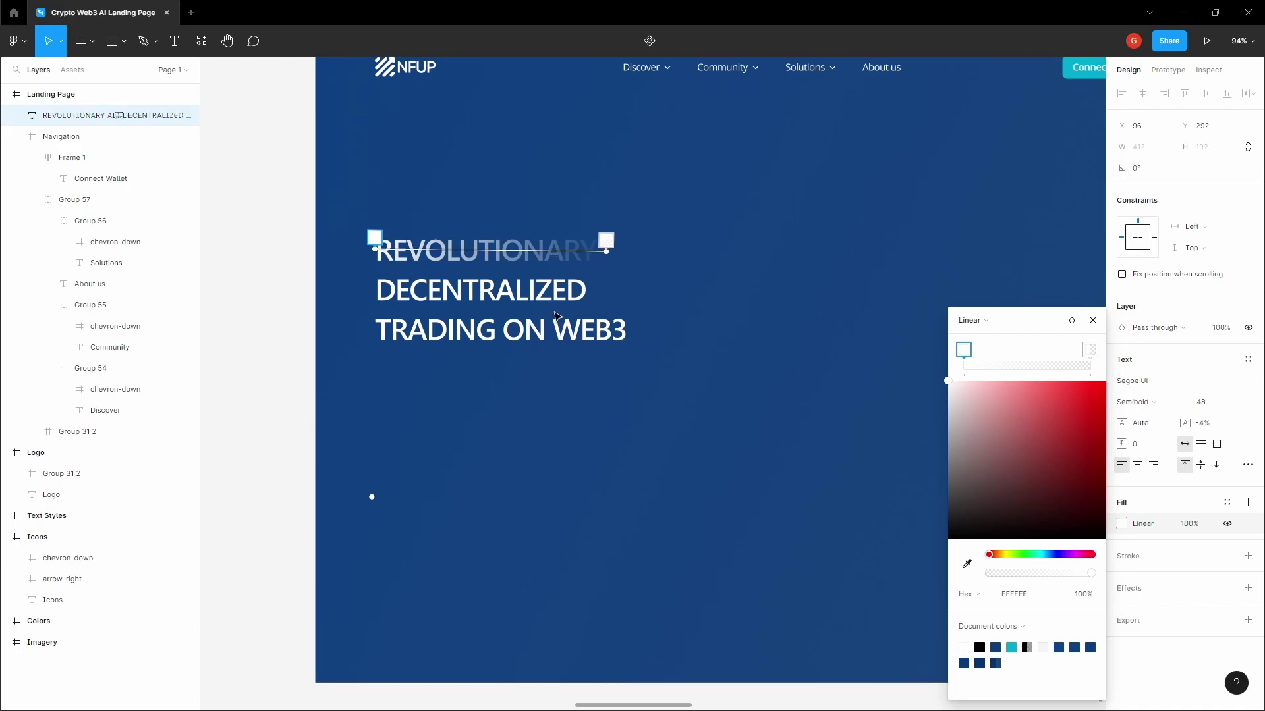
Step: Set the starting stop of the "REVOLUTIONARY AI" gradient to the teal primary colour 00A9CE sampled from the Colors frame
{"action": "scroll", "coordinate": [692, 342], "scroll_direction": "up", "scroll_amount": 5}
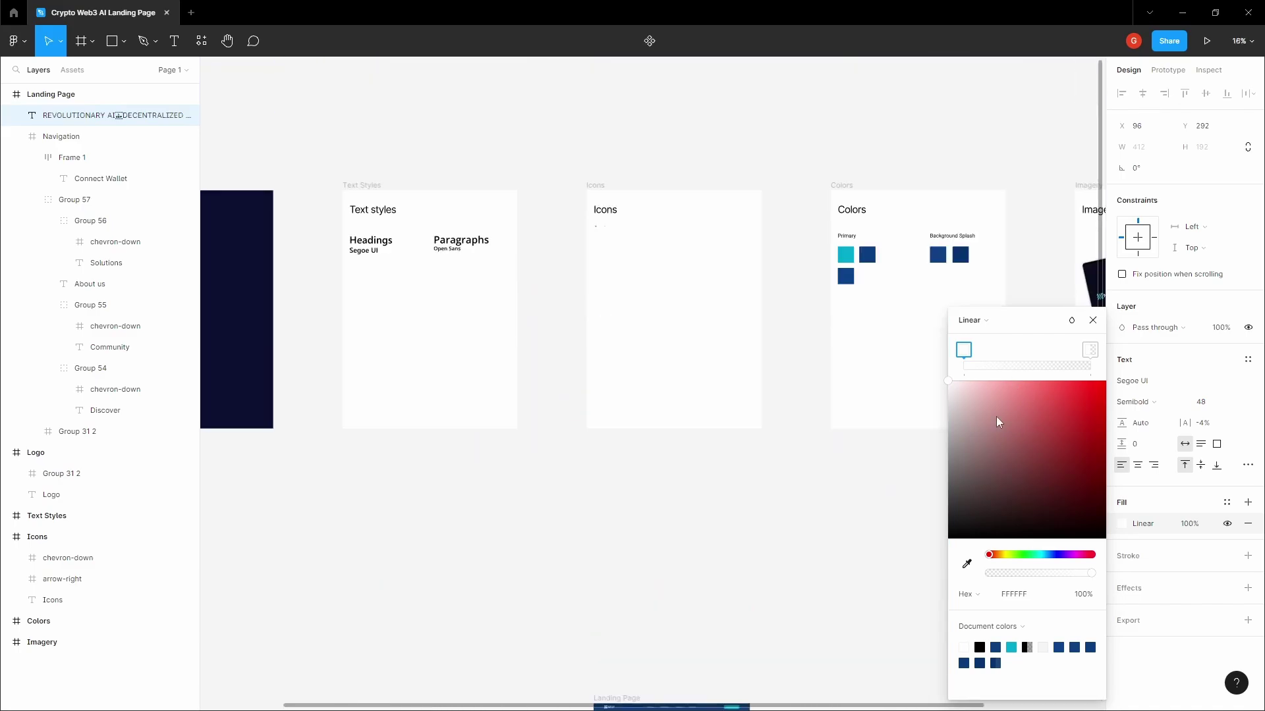
{"action": "left_click", "coordinate": [965, 559]}
{"action": "left_click", "coordinate": [845, 254]}
{"action": "scroll", "coordinate": [633, 394], "scroll_direction": "down", "scroll_amount": 6}
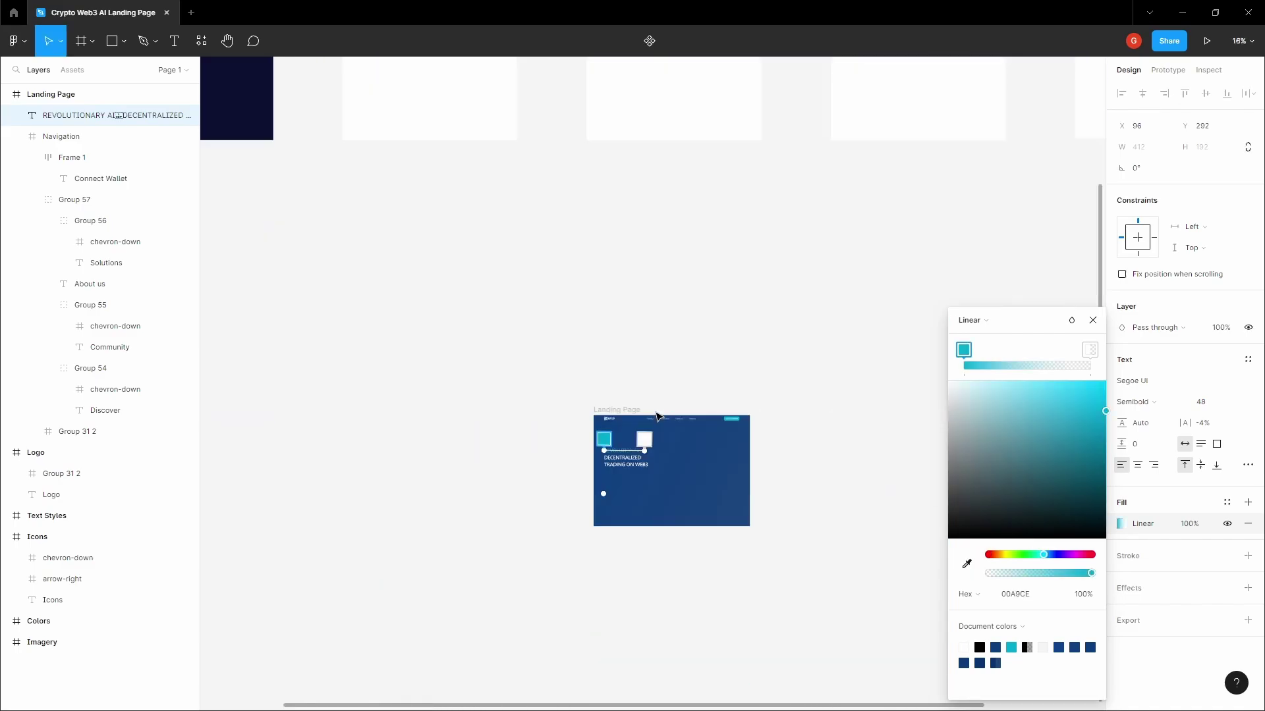
{"action": "scroll", "coordinate": [632, 394], "scroll_direction": "up", "scroll_amount": 10}
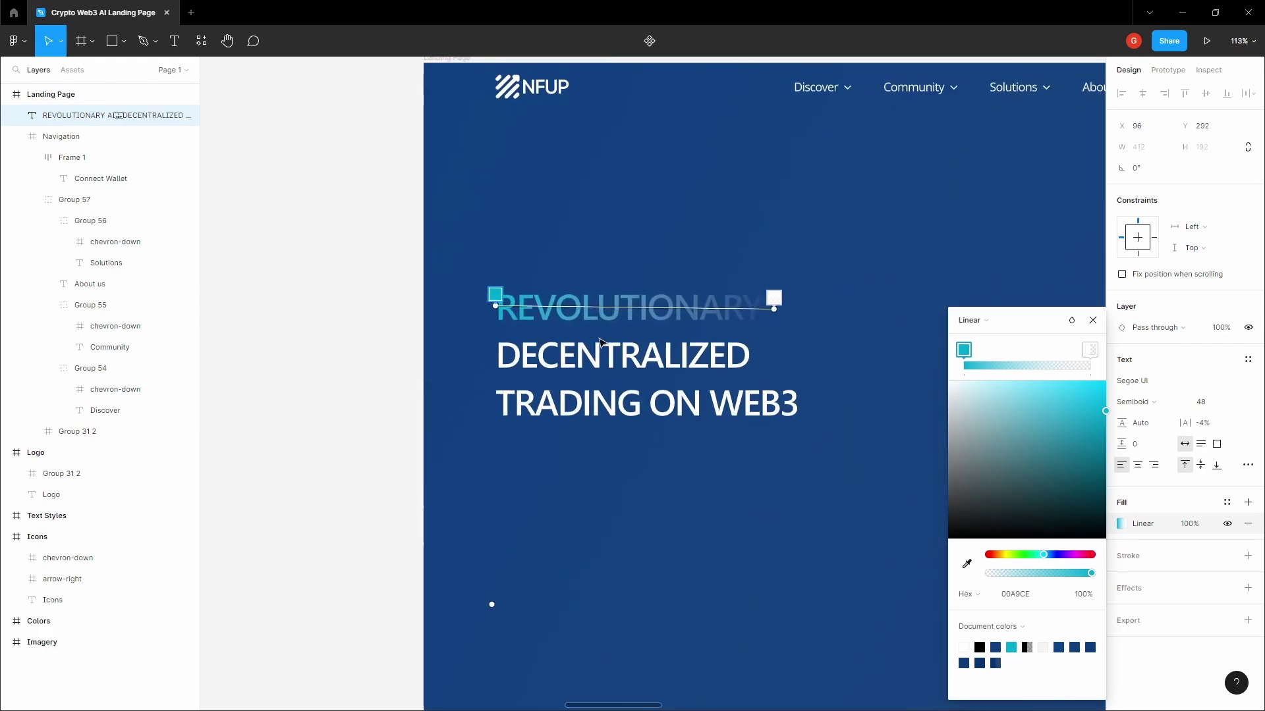
Step: Add a light teal 47C8E4 stop and a magenta D22CEE stop between the ends of the heading's gradient
{"action": "left_click_drag", "start_coordinate": [491, 290], "coordinate": [604, 295]}
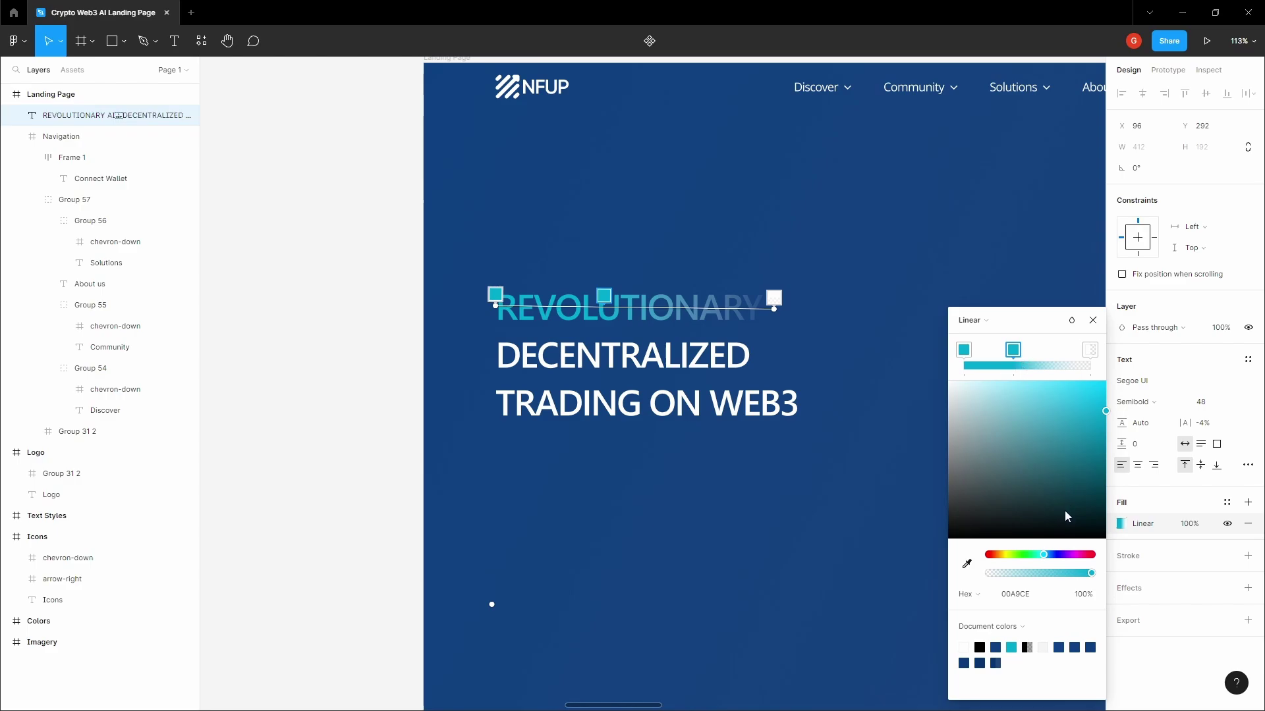
{"action": "left_click_drag", "start_coordinate": [1084, 408], "coordinate": [1057, 402]}
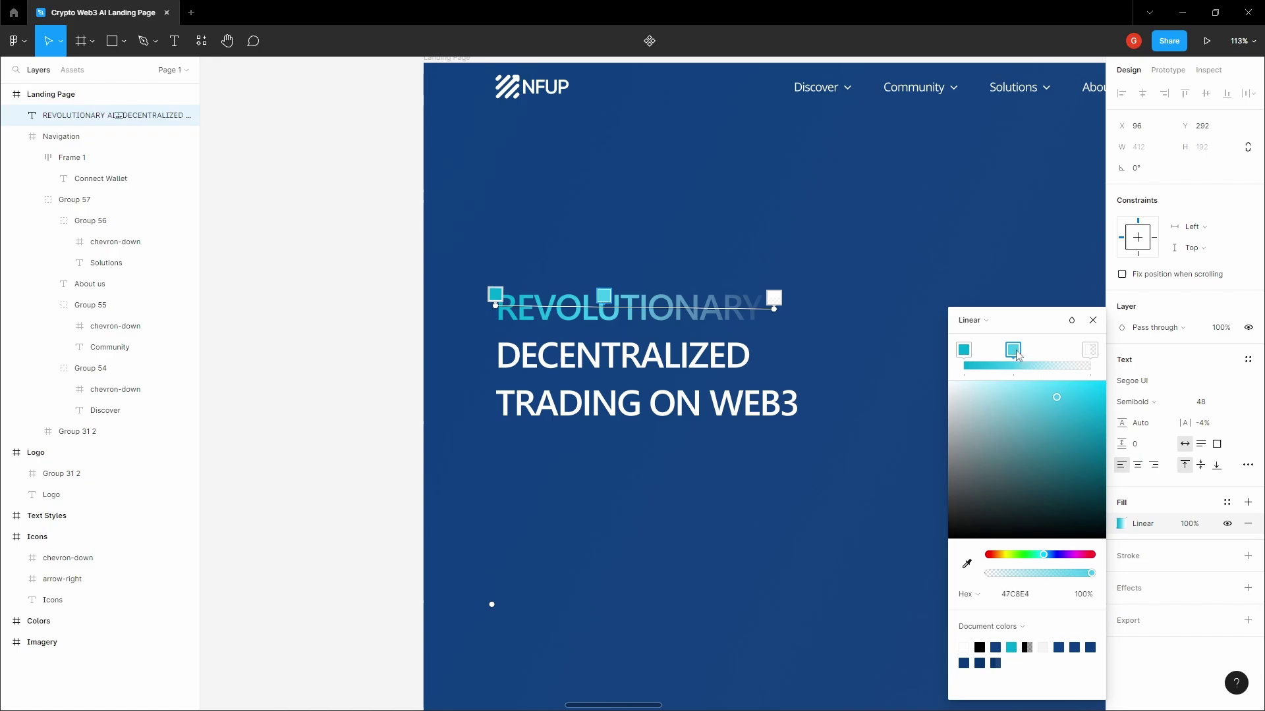
{"action": "left_click_drag", "start_coordinate": [1013, 349], "coordinate": [1052, 354]}
{"action": "left_click_drag", "start_coordinate": [1059, 562], "coordinate": [1074, 559]}
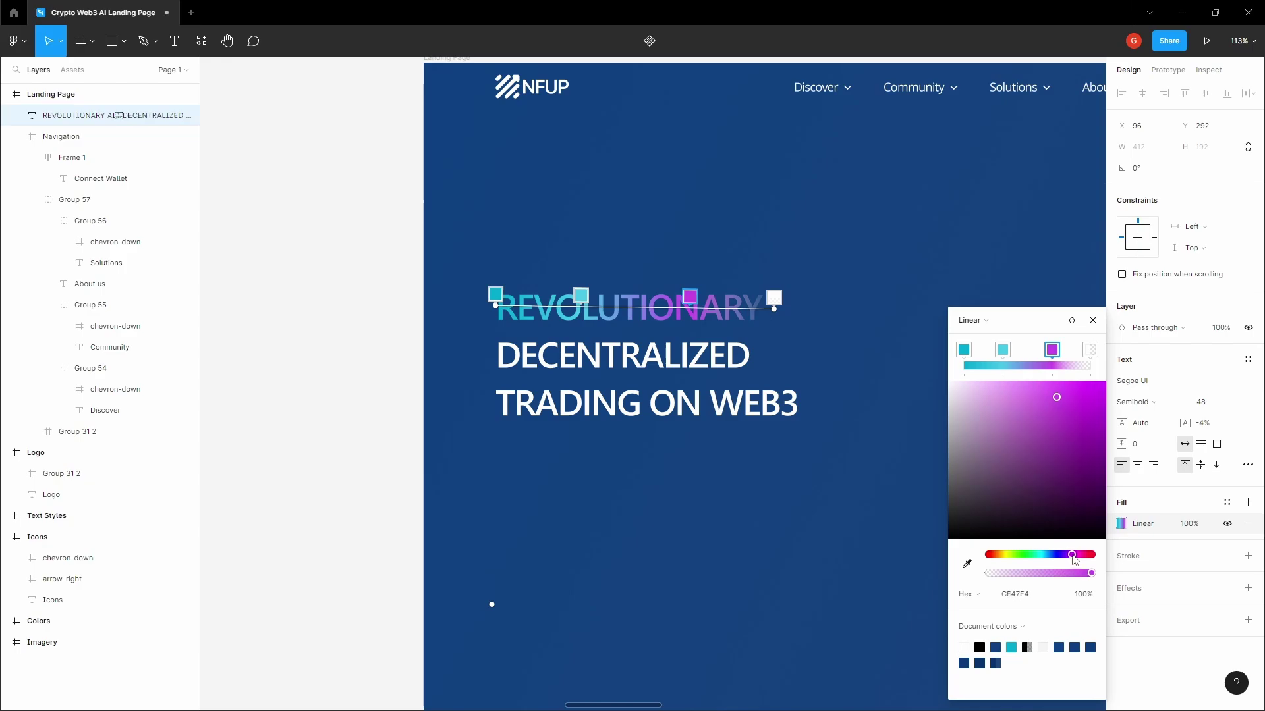
{"action": "left_click_drag", "start_coordinate": [1070, 415], "coordinate": [1072, 395]}
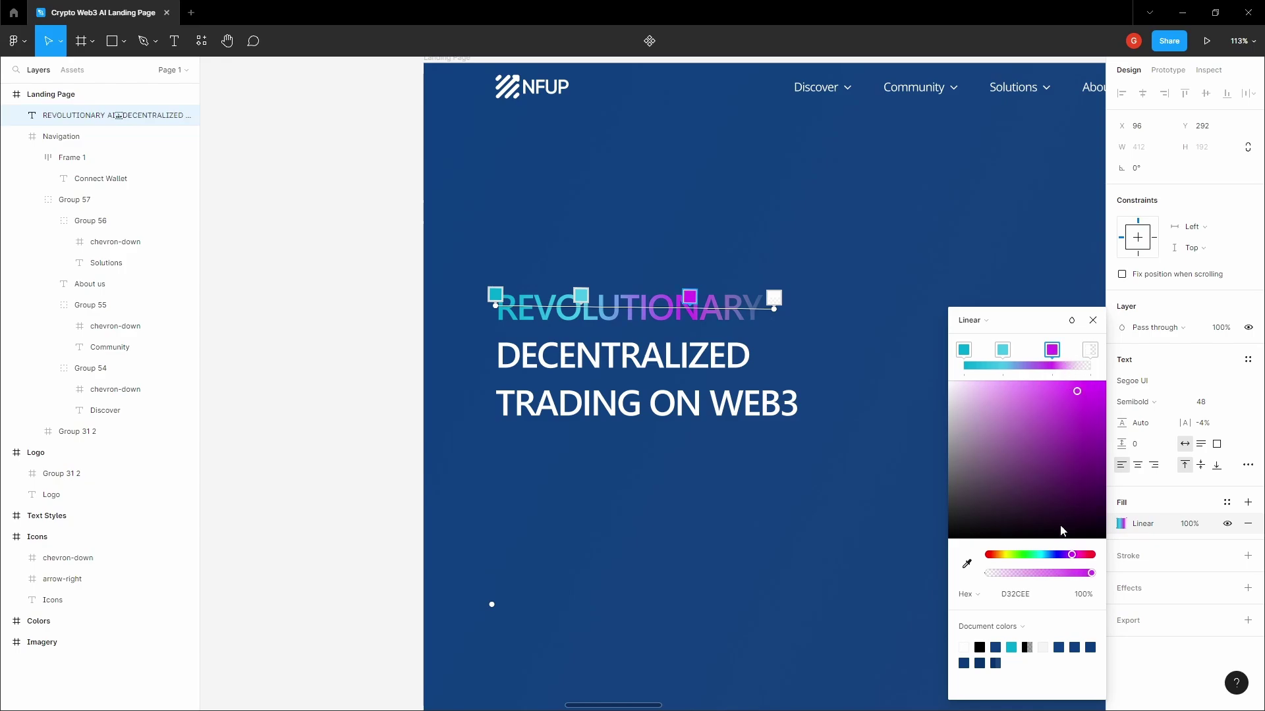
Step: Set the gradient's end stop to purple AF3AC2 at 100% opacity, starting from the magenta stop's copied colour
{"action": "left_click", "coordinate": [1038, 594]}
{"action": "key", "text": "ctrl+c"}
{"action": "left_click", "coordinate": [1092, 351]}
{"action": "left_click", "coordinate": [1029, 595]}
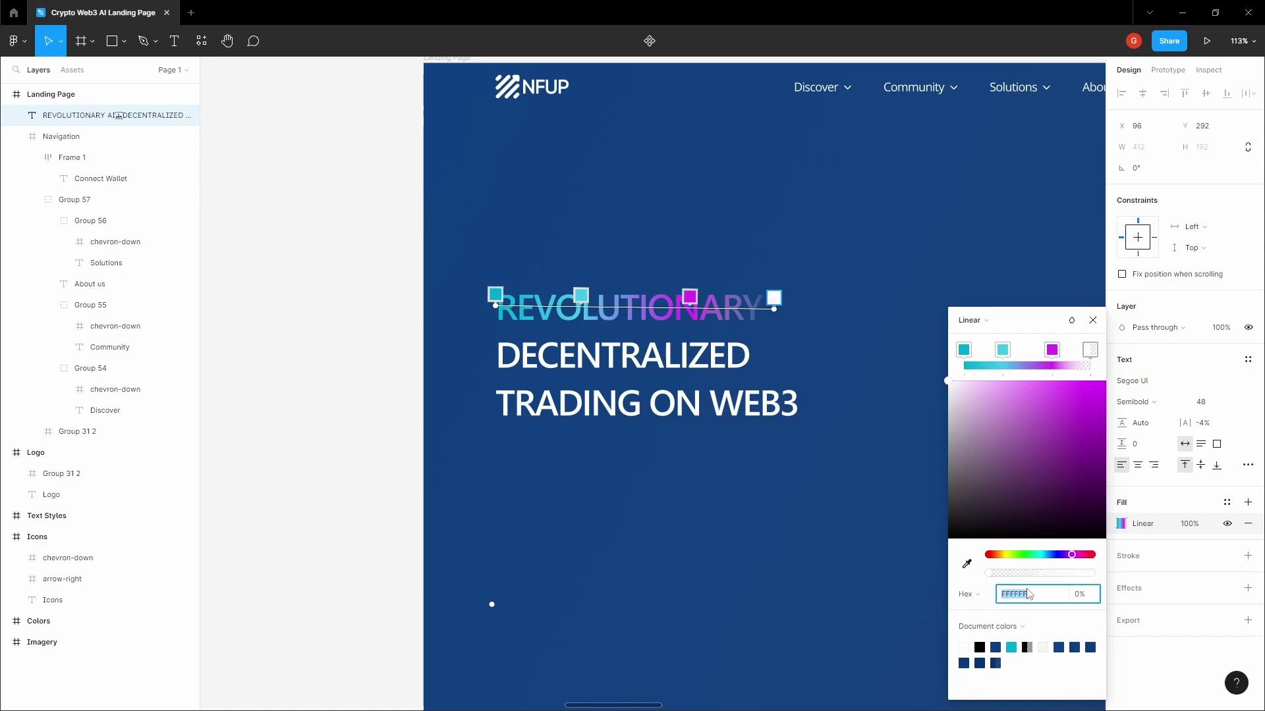
{"action": "key", "text": "ctrl+v"}
{"action": "left_click", "coordinate": [1059, 422]}
{"action": "left_click", "coordinate": [1065, 597]}
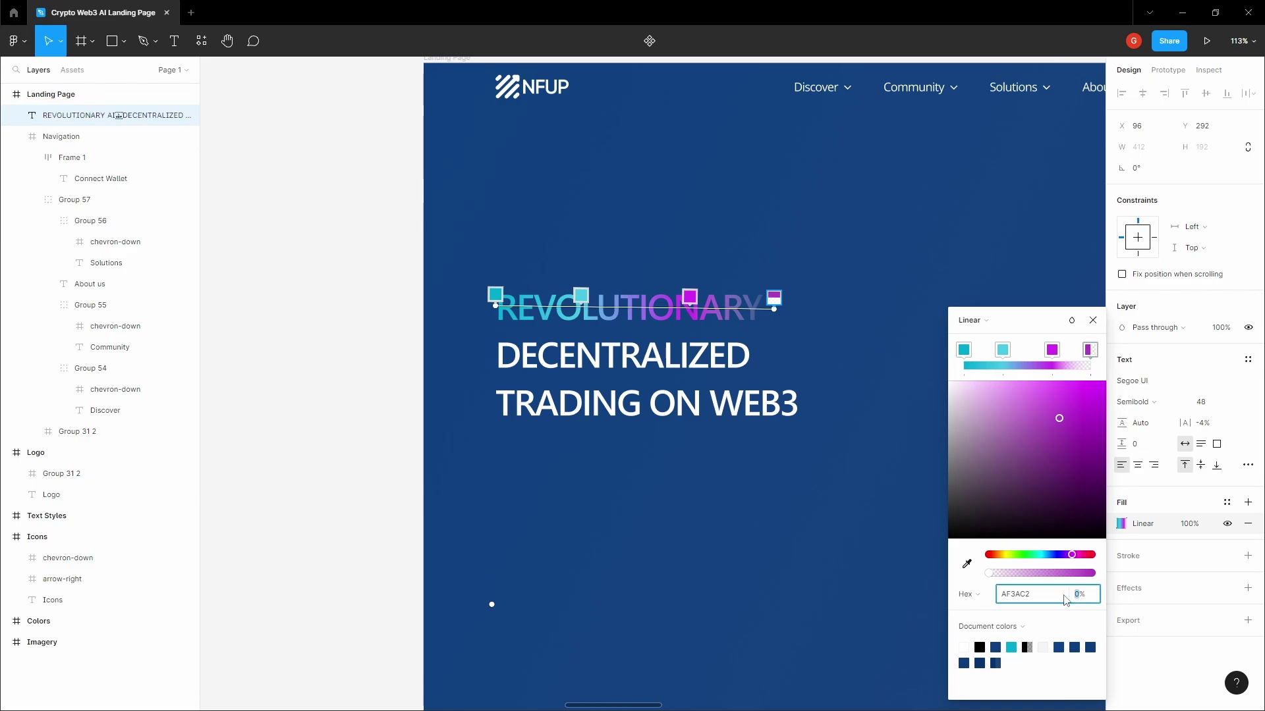
{"action": "key", "text": "Return"}
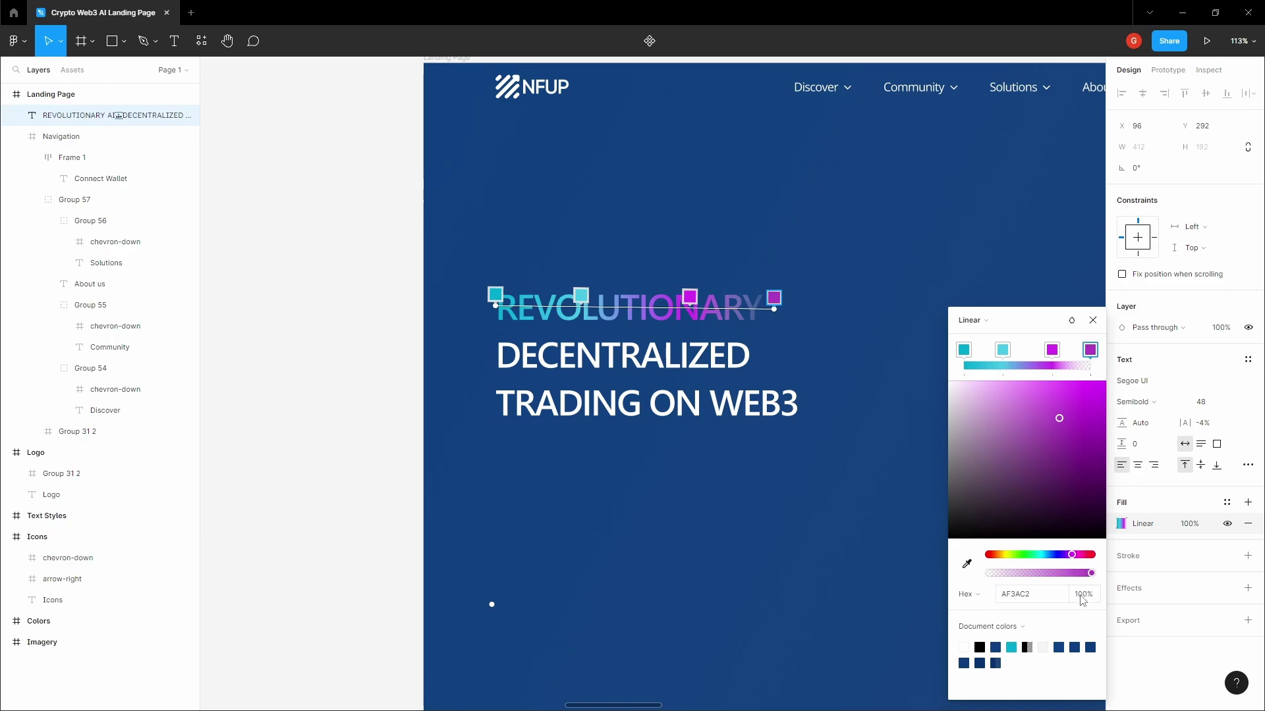
Step: Refine the gradient's end stop to the more vivid purple B824D0
{"action": "left_click_drag", "start_coordinate": [1073, 397], "coordinate": [1078, 419]}
{"action": "left_click_drag", "start_coordinate": [778, 295], "coordinate": [748, 296]}
{"action": "key", "text": "Delete"}
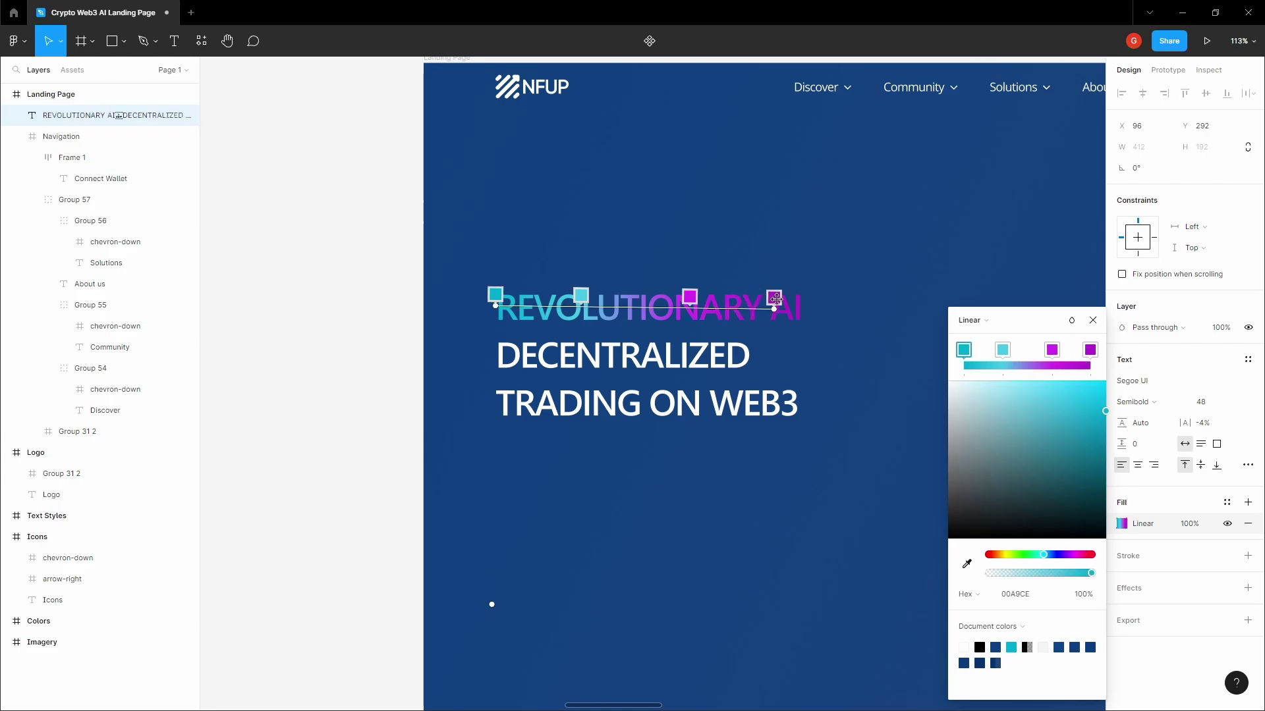
{"action": "left_click", "coordinate": [776, 299]}
{"action": "left_click_drag", "start_coordinate": [1070, 406], "coordinate": [1078, 414]}
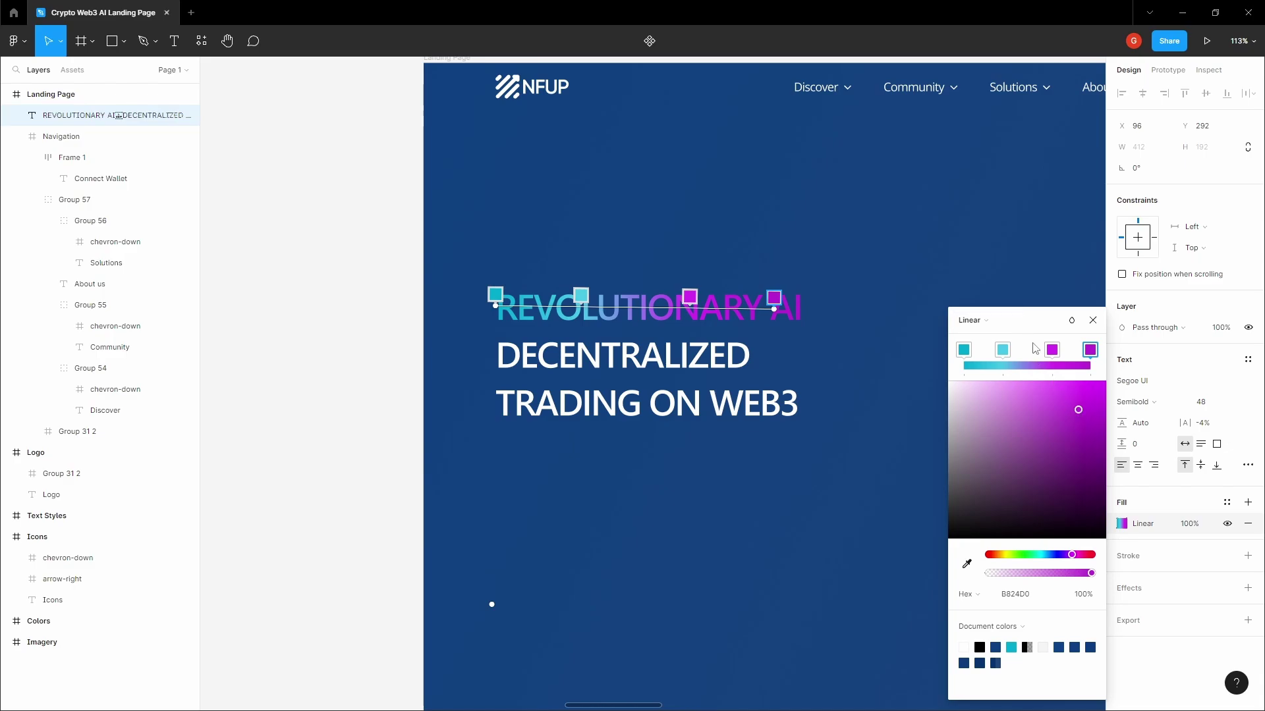
Step: Add a violet B167FB stop in the middle of the heading's gradient, with the neighbouring stops spread apart, and view the heading
{"action": "mouse_move", "coordinate": [1052, 350]}
{"action": "left_mouse_down"}
{"action": "mouse_move", "coordinate": [994, 353]}
{"action": "mouse_move", "coordinate": [1062, 355]}
{"action": "mouse_move", "coordinate": [1031, 357]}
{"action": "left_mouse_up"}
{"action": "left_click_drag", "start_coordinate": [1071, 555], "coordinate": [1066, 558]}
{"action": "left_click_drag", "start_coordinate": [1095, 421], "coordinate": [1042, 389]}
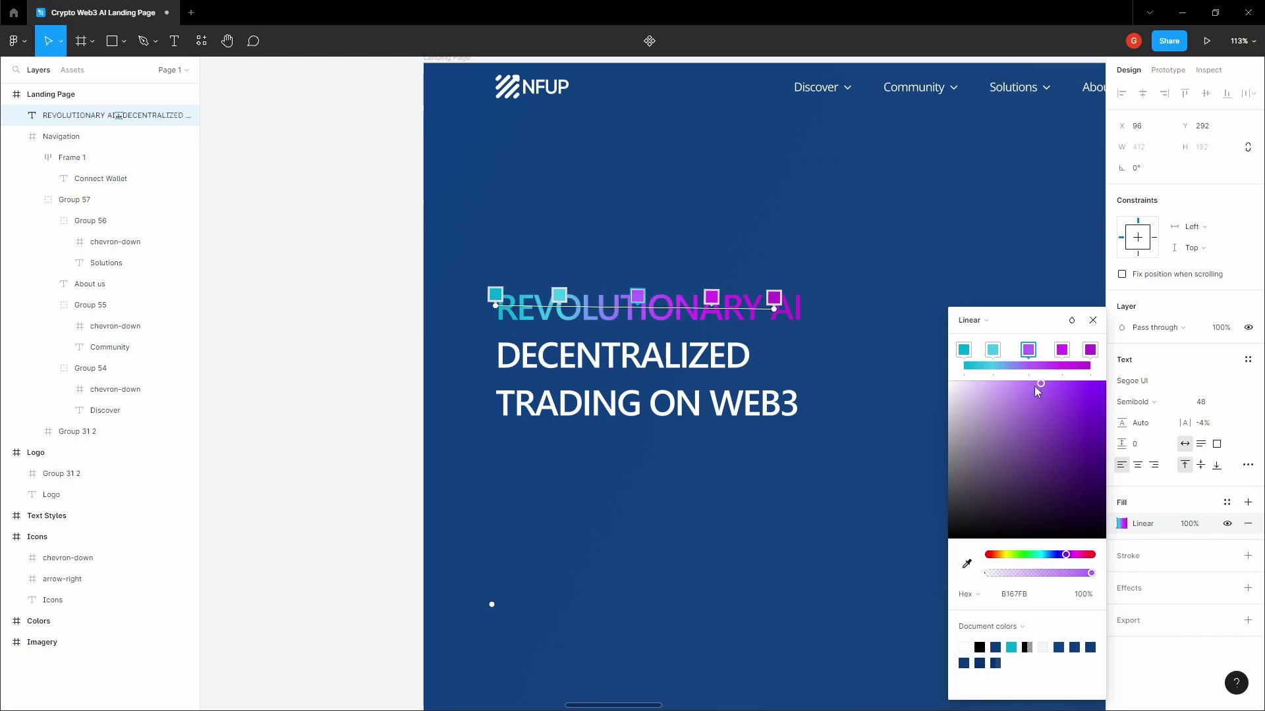
{"action": "left_click", "coordinate": [379, 325]}
{"action": "scroll", "coordinate": [381, 325], "scroll_direction": "down", "scroll_amount": 3}
{"action": "key", "text": "space"}
{"action": "left_click_drag", "start_coordinate": [385, 324], "coordinate": [361, 315]}
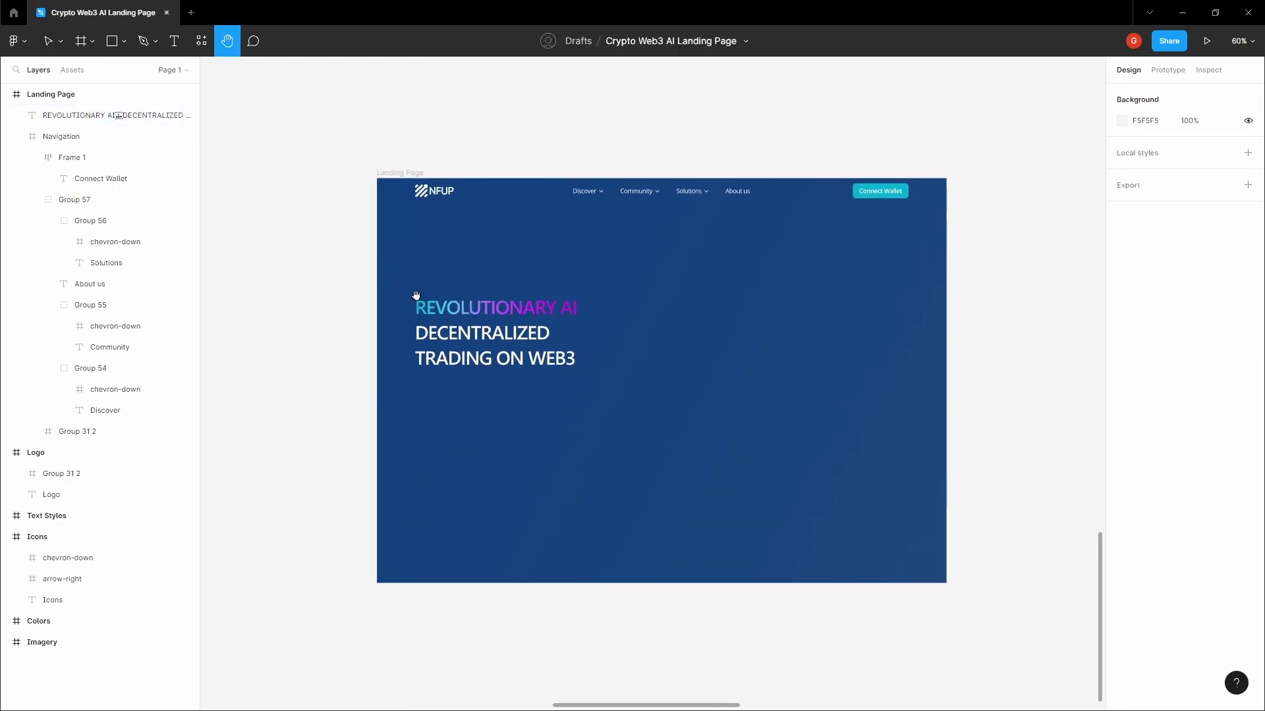
Step: Set the whole hero heading's font weight to Bold
{"action": "scroll", "coordinate": [450, 293], "scroll_direction": "up", "scroll_amount": 3}
{"action": "left_click", "coordinate": [480, 325]}
{"action": "left_click", "coordinate": [1135, 403]}
{"action": "left_click", "coordinate": [1141, 418]}
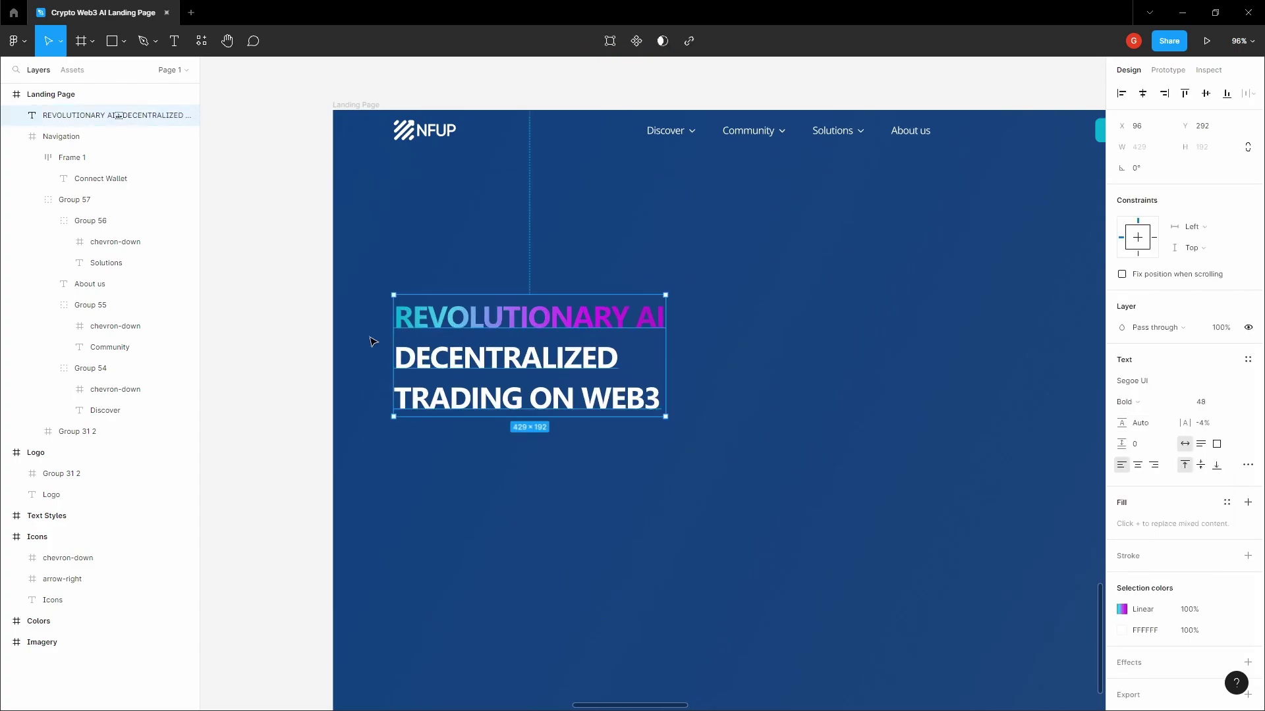
Step: Check the look of the bold hero heading against the whole landing page
{"action": "left_click", "coordinate": [373, 342]}
{"action": "scroll", "coordinate": [373, 341], "scroll_direction": "down", "scroll_amount": 2}
{"action": "key", "text": "space"}
{"action": "left_click_drag", "start_coordinate": [319, 328], "coordinate": [299, 310]}
{"action": "left_click", "coordinate": [398, 321]}
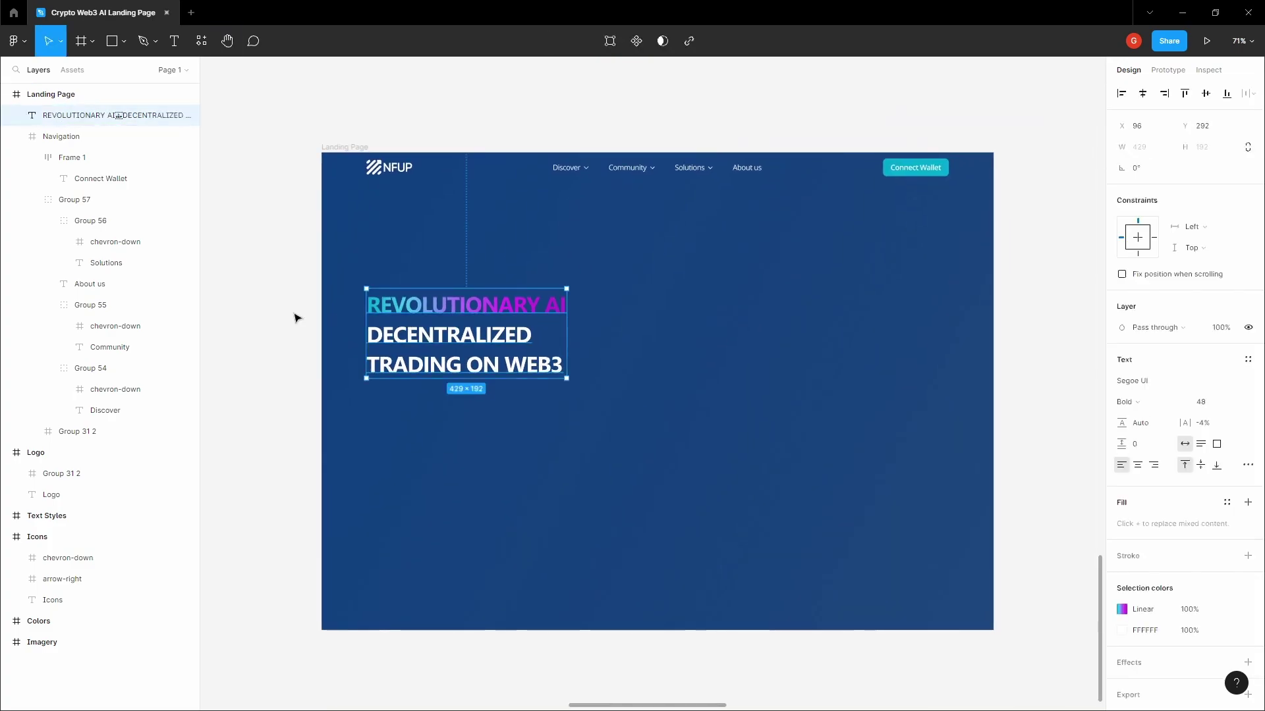
{"action": "key", "text": "Escape"}
{"action": "key", "text": "h"}
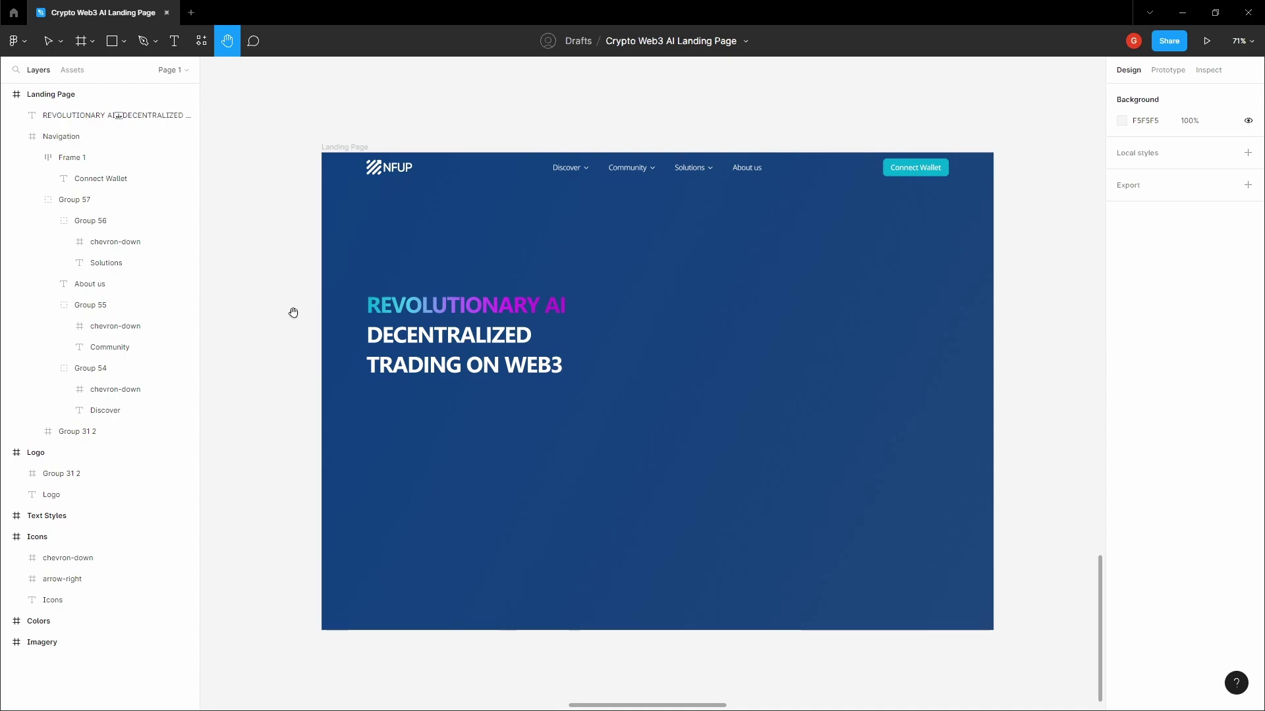
{"action": "left_click_drag", "start_coordinate": [293, 312], "coordinate": [282, 294]}
{"action": "key", "text": "v"}
Step: Change the heading gradient's first two stops to 02D2FF and 16BFE4, and remove its violet middle stop
{"action": "left_click", "coordinate": [99, 116]}
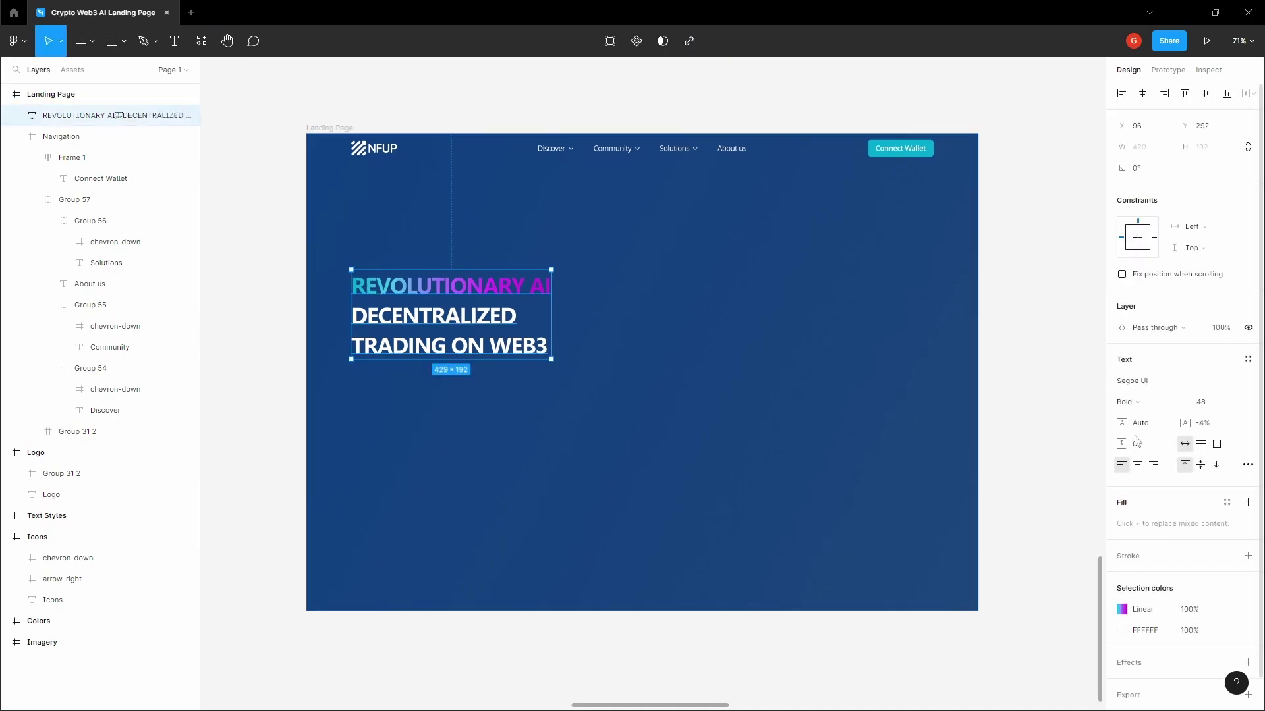
{"action": "left_click", "coordinate": [1121, 609]}
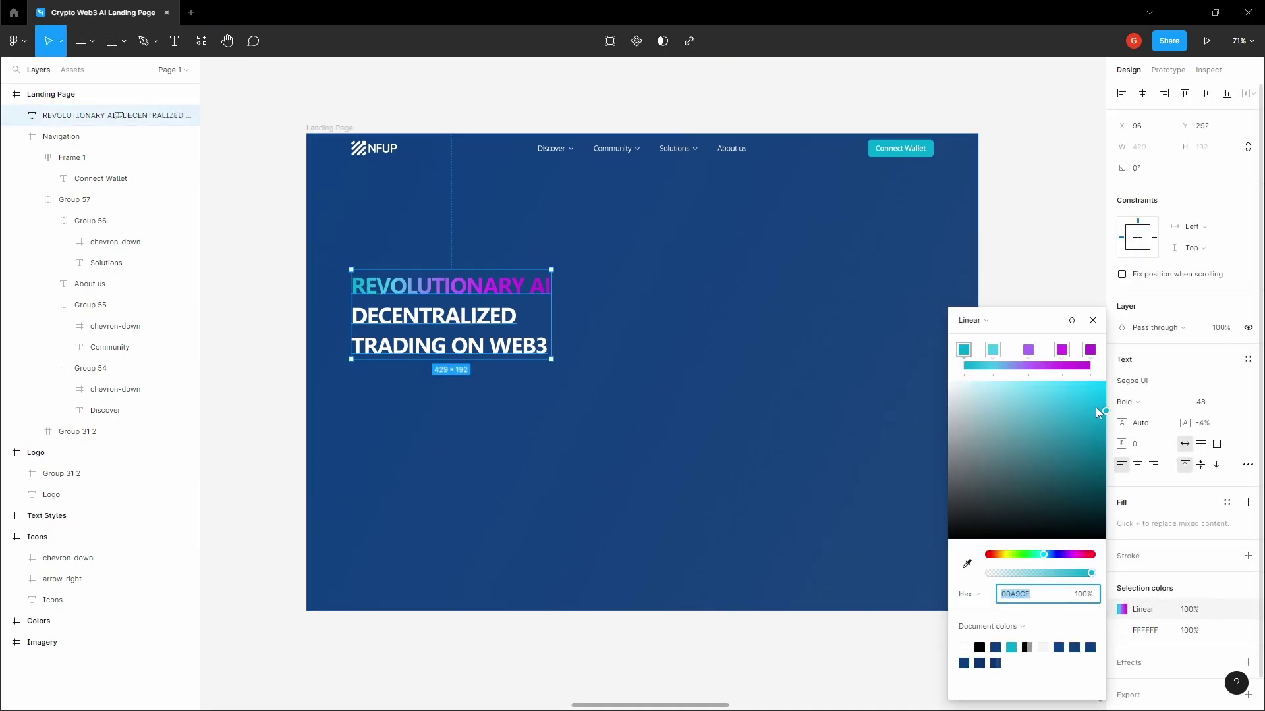
{"action": "mouse_move", "coordinate": [1097, 413]}
{"action": "left_mouse_down"}
{"action": "mouse_move", "coordinate": [1104, 386]}
{"action": "mouse_move", "coordinate": [1086, 404]}
{"action": "left_mouse_up"}
{"action": "left_click", "coordinate": [992, 348]}
{"action": "left_click", "coordinate": [1028, 349]}
{"action": "key", "text": "Delete"}
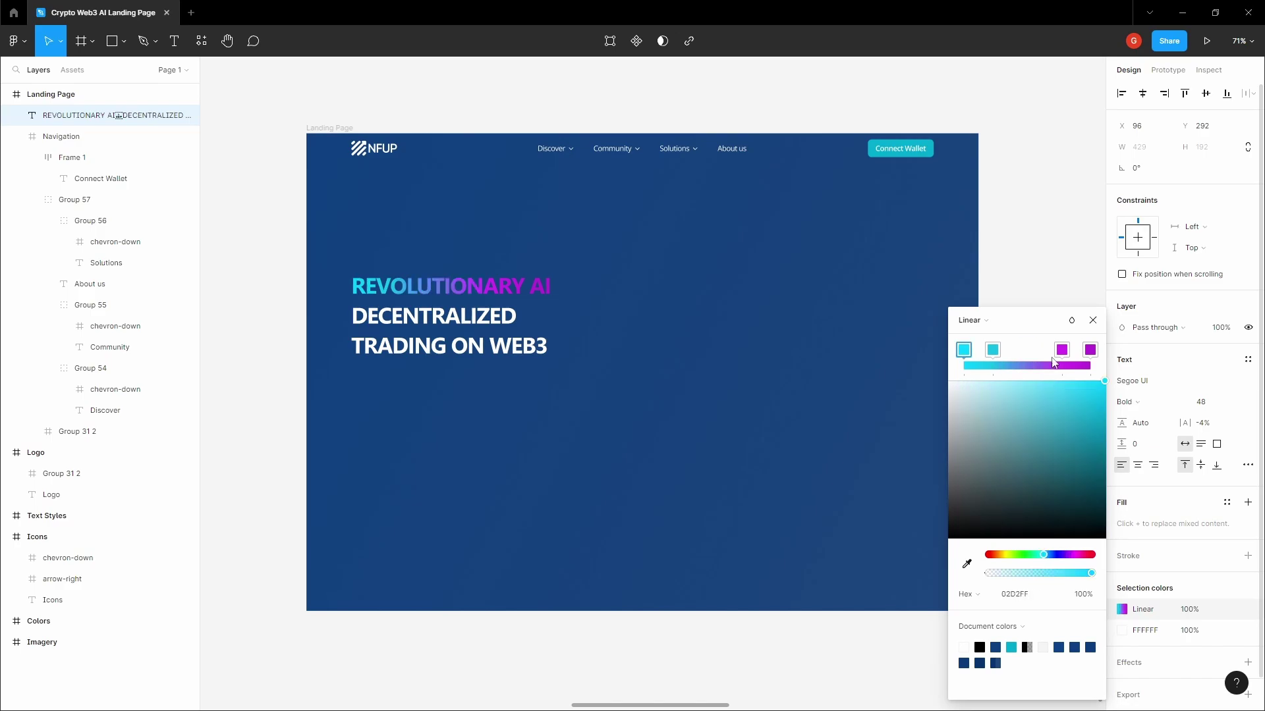
Step: Move the gradient's second cyan stop and magenta stop slightly closer together, and check the heading on the page
{"action": "left_click", "coordinate": [1061, 351]}
{"action": "left_click_drag", "start_coordinate": [1062, 352], "coordinate": [1003, 355]}
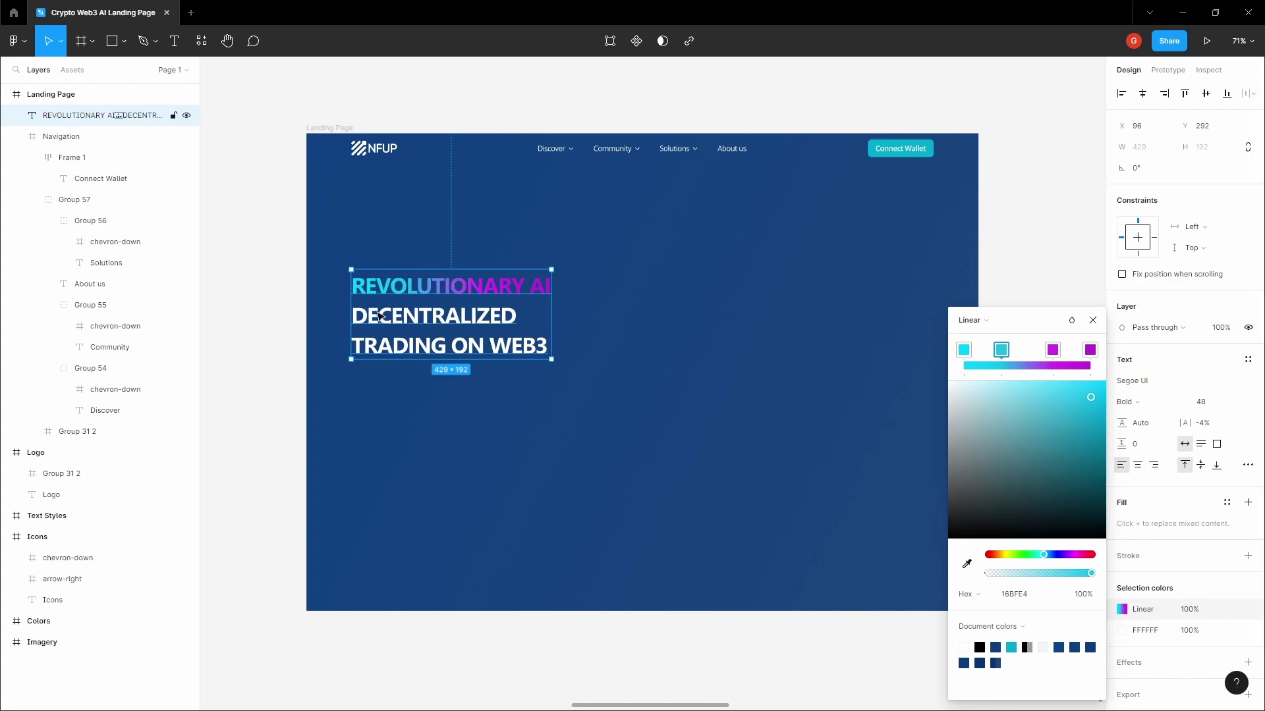
{"action": "left_click", "coordinate": [279, 319]}
{"action": "key", "text": "h"}
{"action": "left_click_drag", "start_coordinate": [279, 317], "coordinate": [303, 302]}
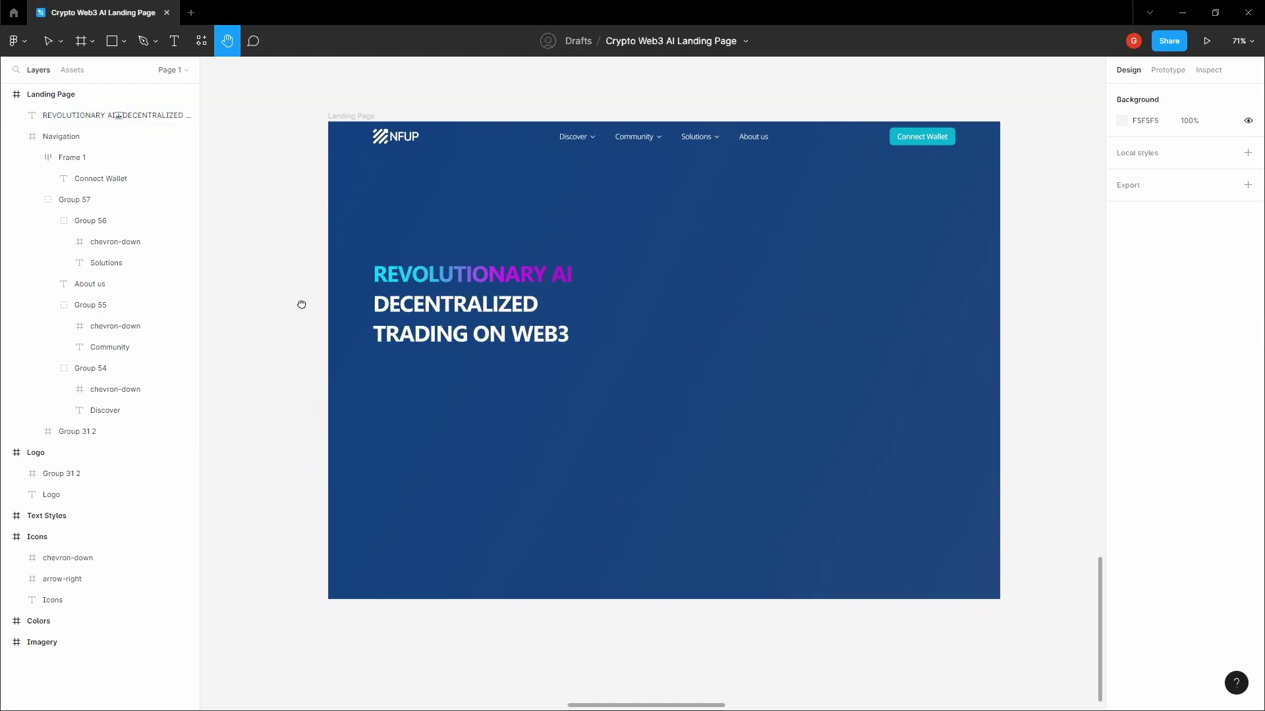
Step: Add a paragraph below the hero heading that begins "At our platform, we leverage sophisticated"
{"action": "key", "text": "v"}
{"action": "scroll", "coordinate": [388, 374], "scroll_direction": "up", "scroll_amount": 3}
{"action": "key", "text": "t"}
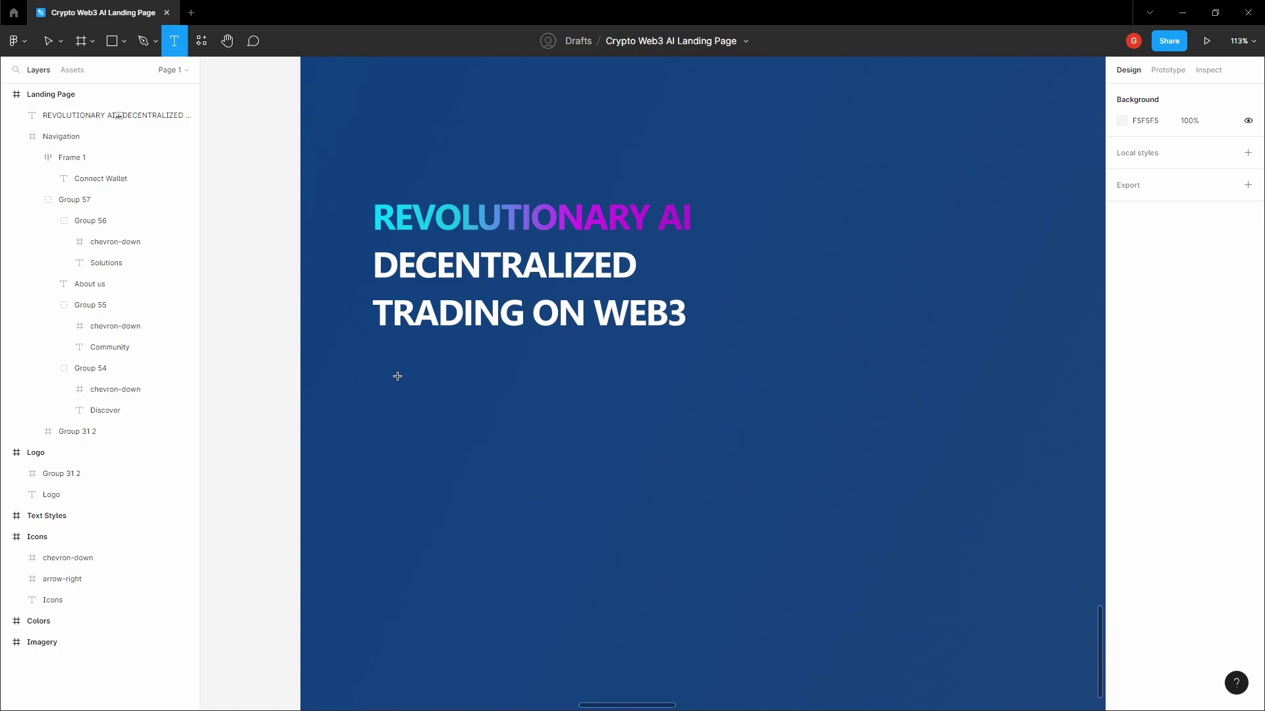
{"action": "scroll", "coordinate": [393, 379], "scroll_direction": "up", "scroll_amount": 2}
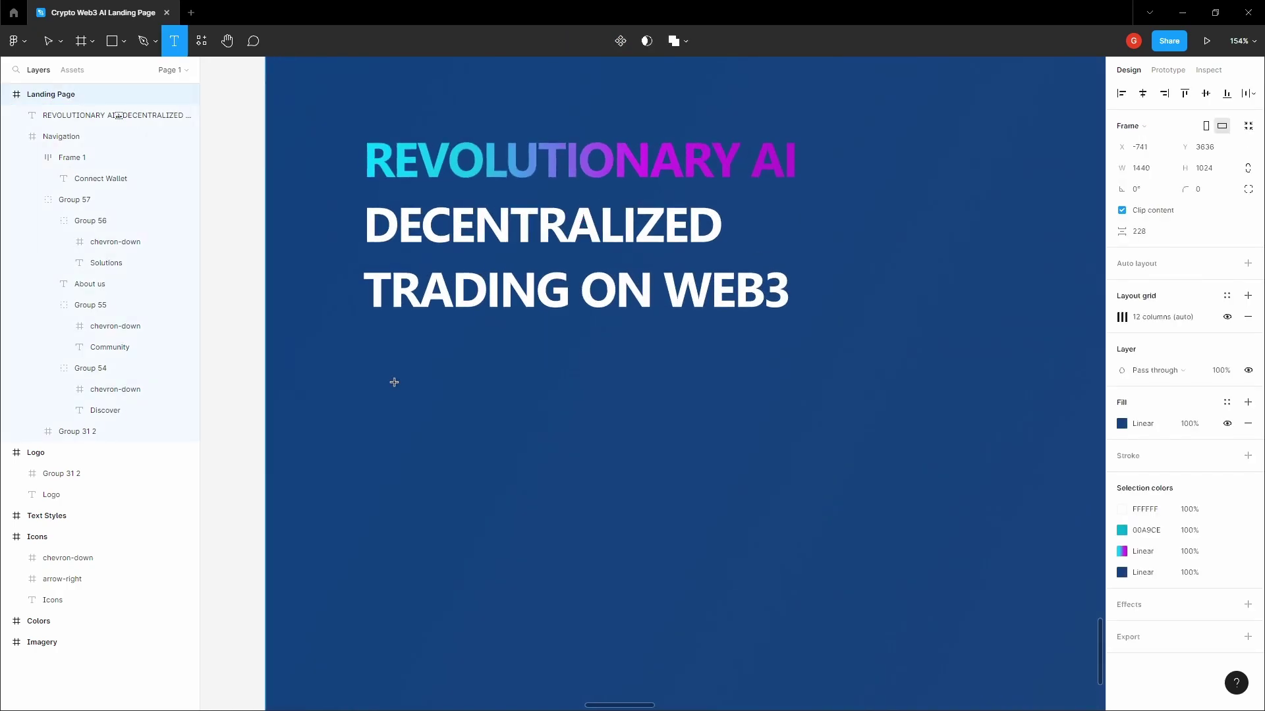
{"action": "left_click", "coordinate": [394, 382]}
{"action": "type", "text": "At"}
{"action": "key", "text": "Escape"}
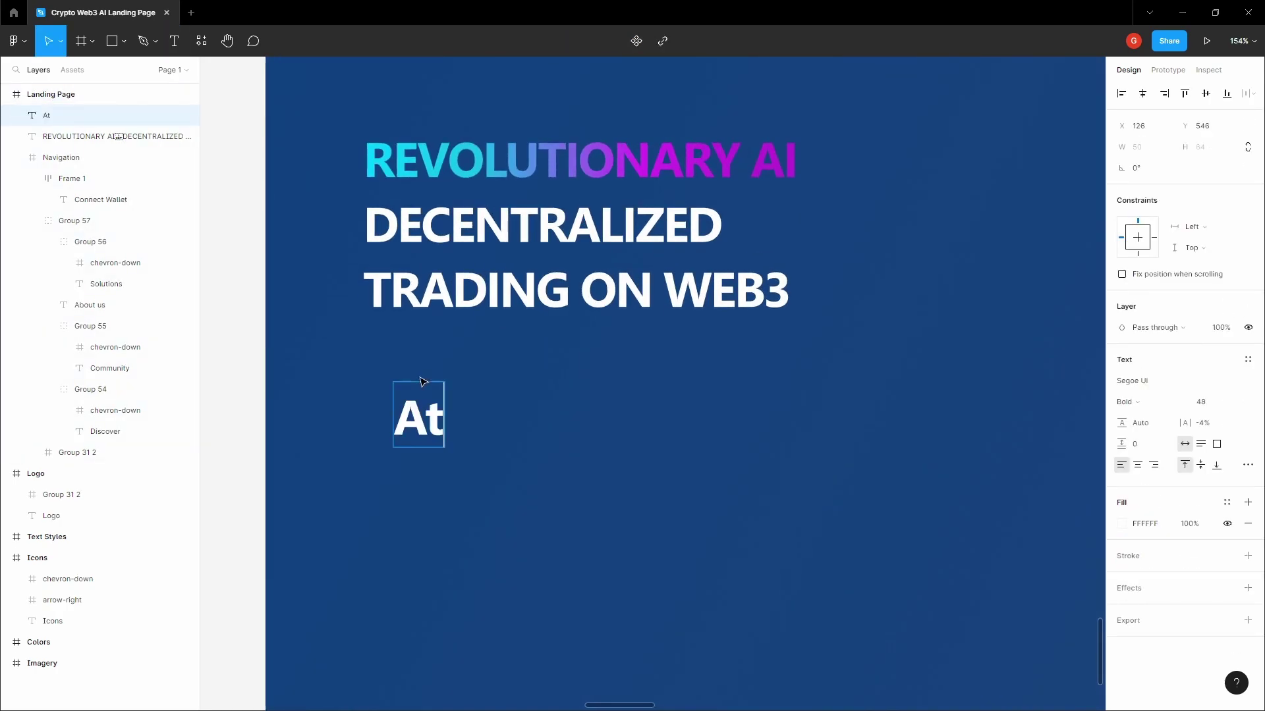
{"action": "type", "text": "our platform, "}
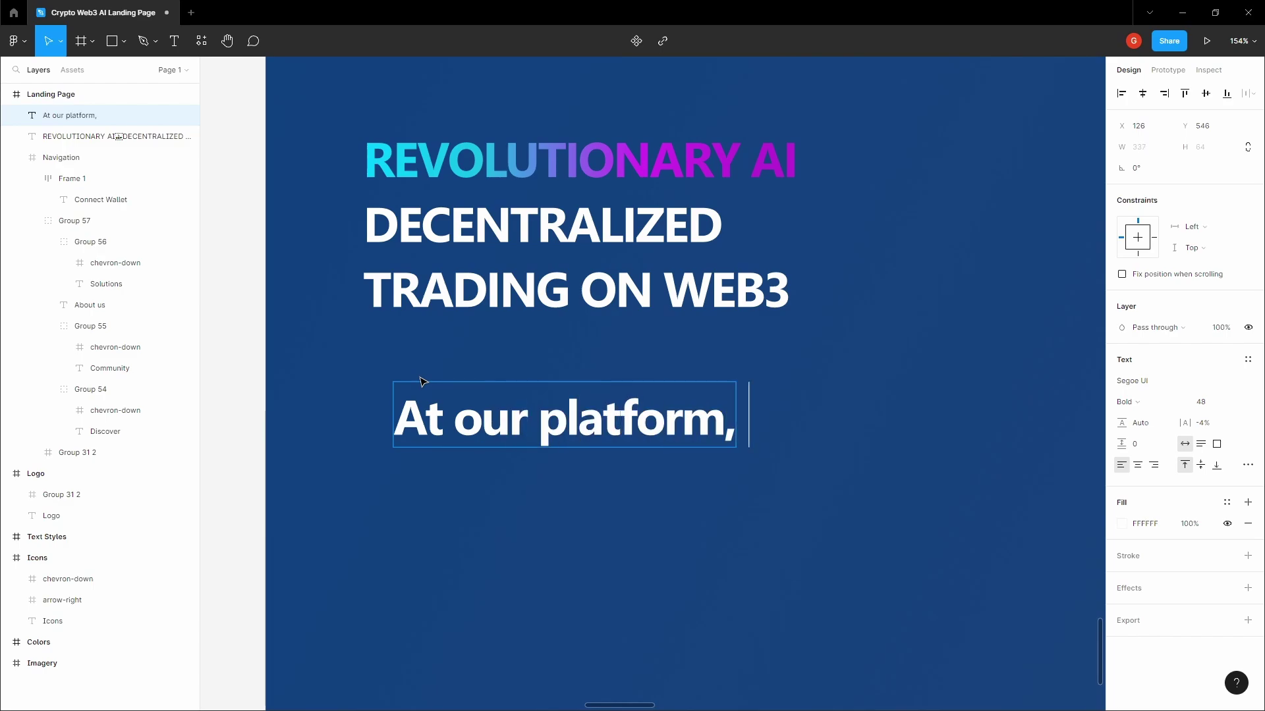
{"action": "type", "text": "we leverage sop"}
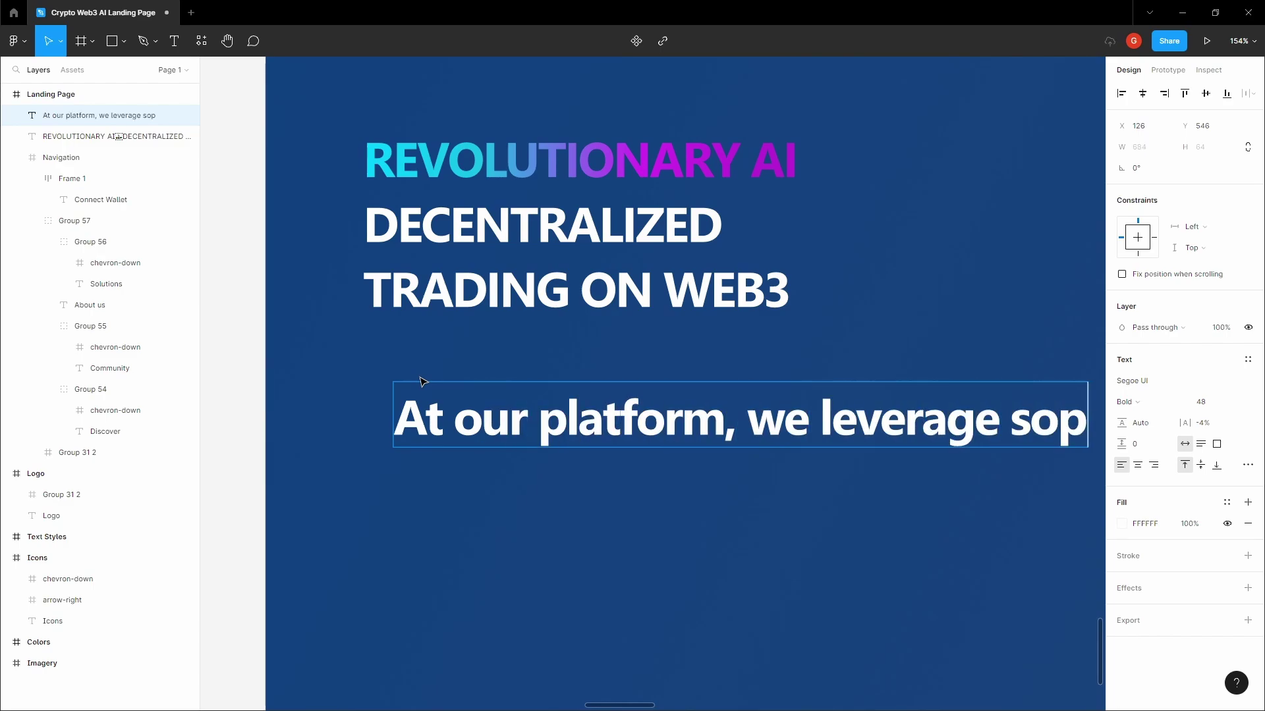
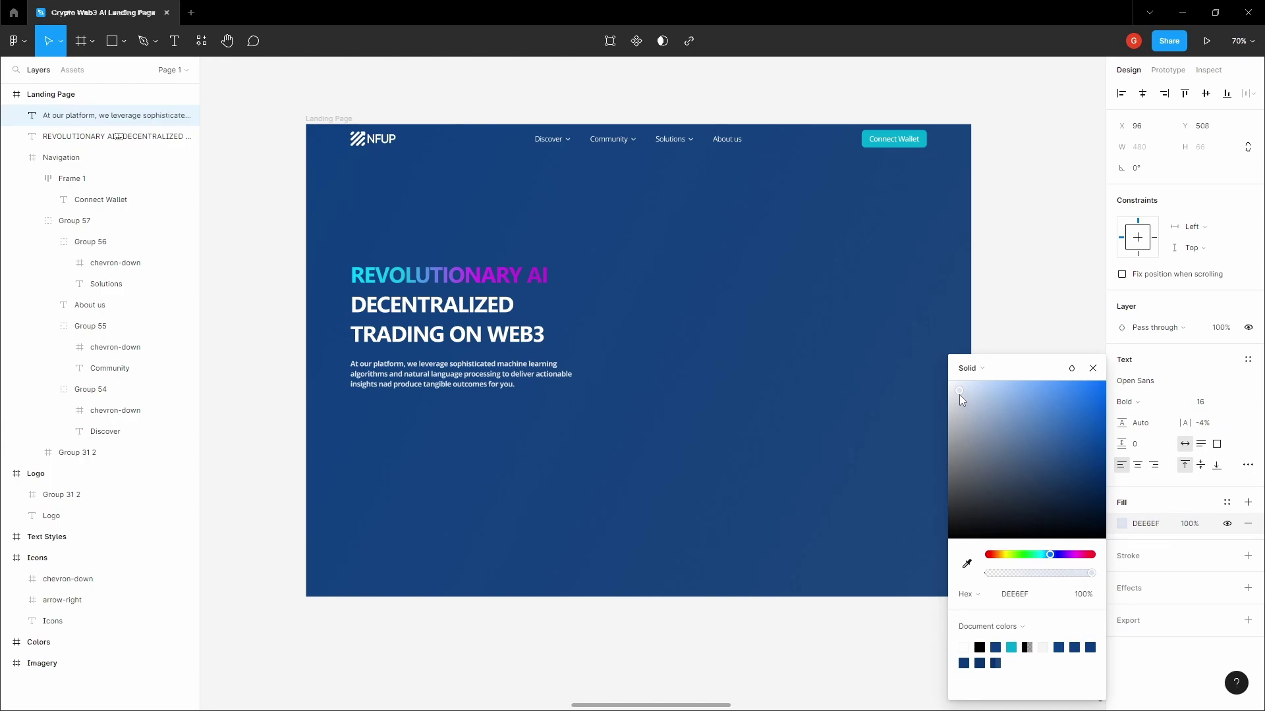
Step: Set the hero paragraph's font weight to SemiBold and check how it looks on the landing page
{"action": "left_click", "coordinate": [1144, 406]}
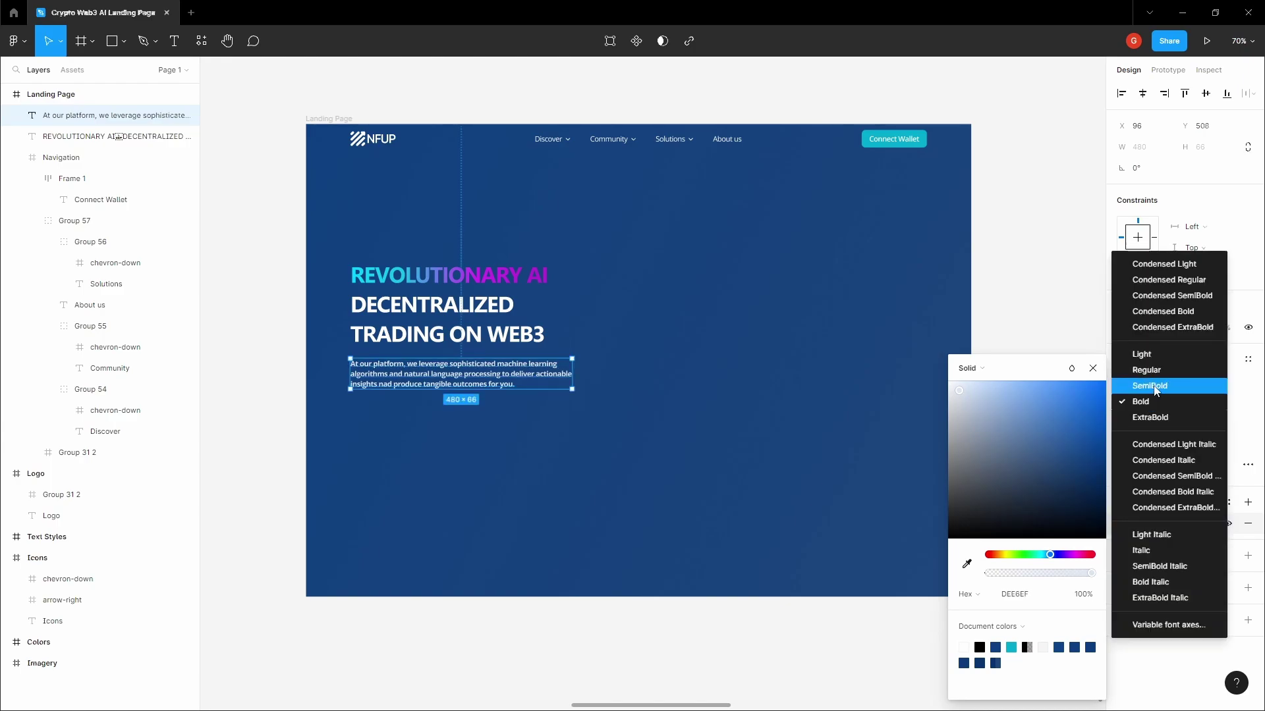
{"action": "left_click", "coordinate": [1152, 386]}
{"action": "left_click", "coordinate": [364, 344]}
{"action": "key", "text": "space"}
{"action": "left_click", "coordinate": [367, 366]}
{"action": "left_click", "coordinate": [370, 353]}
{"action": "key", "text": "space"}
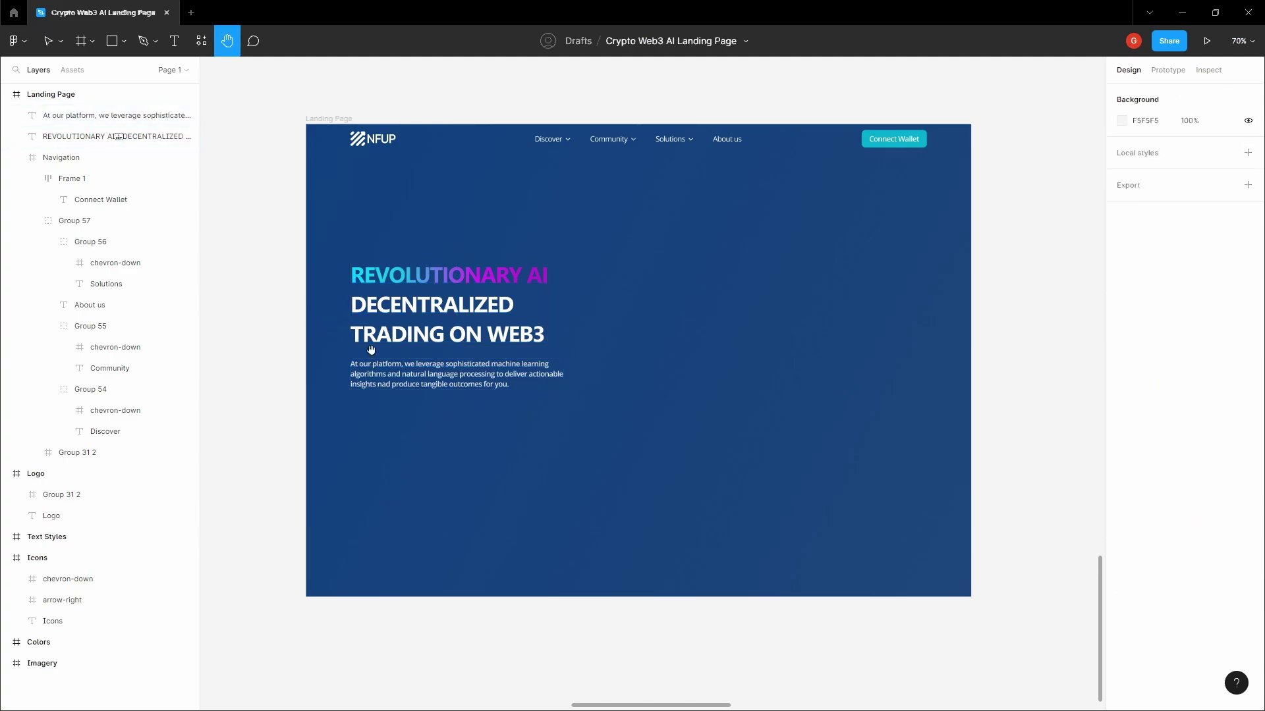
{"action": "scroll", "coordinate": [431, 375], "scroll_direction": "up", "scroll_amount": 2}
{"action": "left_click_drag", "start_coordinate": [431, 376], "coordinate": [398, 374]}
{"action": "scroll", "coordinate": [398, 374], "scroll_direction": "down", "scroll_amount": 3}
{"action": "left_click", "coordinate": [395, 366]}
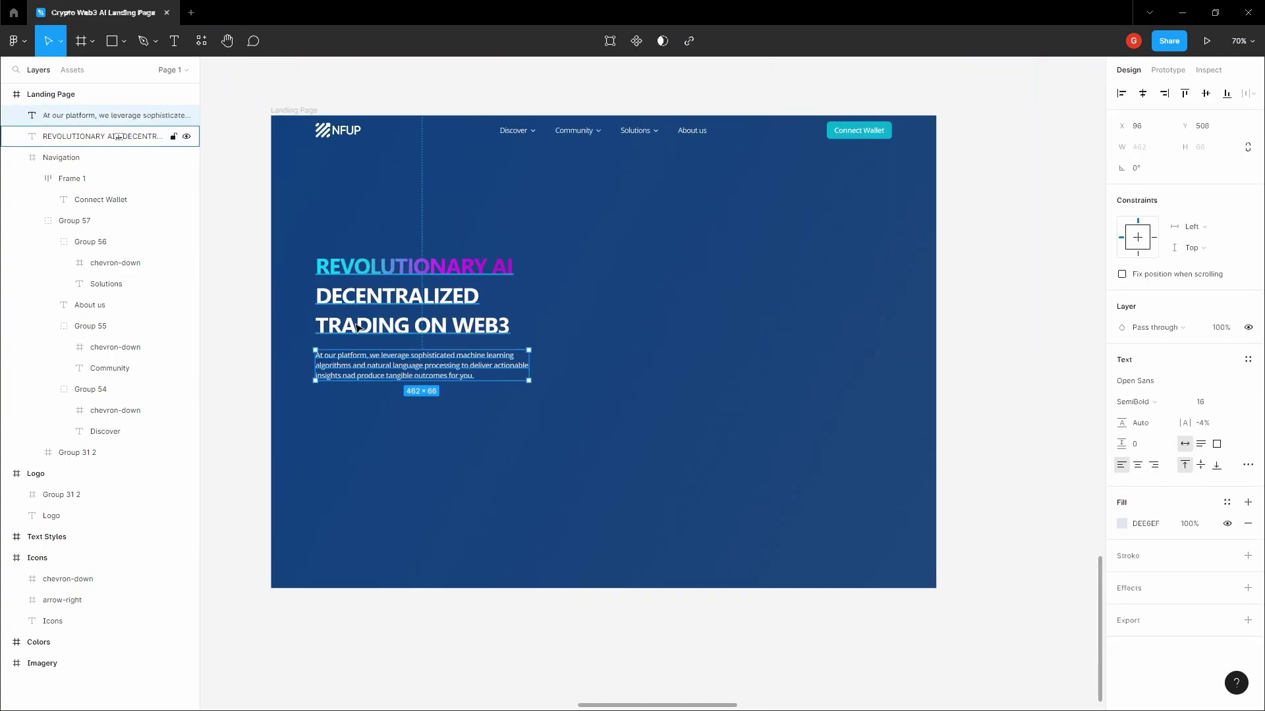
Step: Add the button label text "Get Started" below the hero paragraph
{"action": "left_click", "coordinate": [282, 329]}
{"action": "scroll", "coordinate": [326, 373], "scroll_direction": "up", "scroll_amount": 1}
{"action": "left_click", "coordinate": [342, 400]}
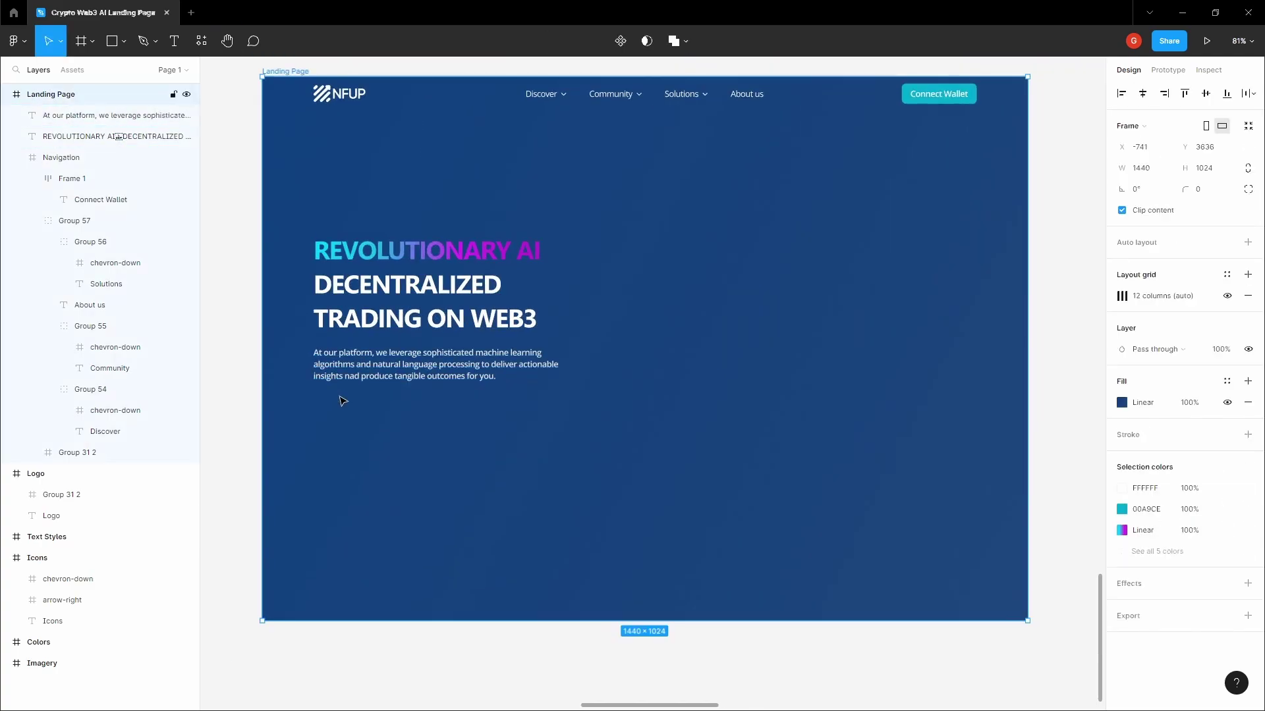
{"action": "scroll", "coordinate": [338, 410], "scroll_direction": "up", "scroll_amount": 3}
{"action": "key", "text": "t"}
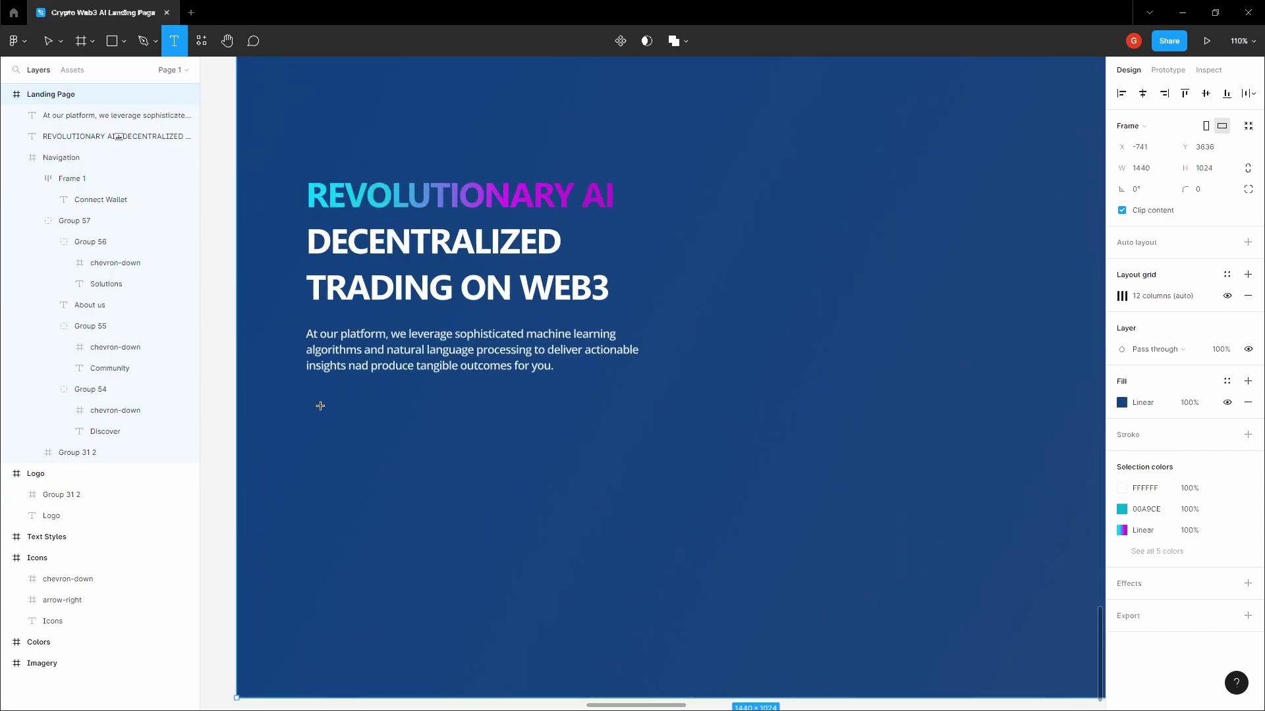
{"action": "left_click", "coordinate": [320, 406]}
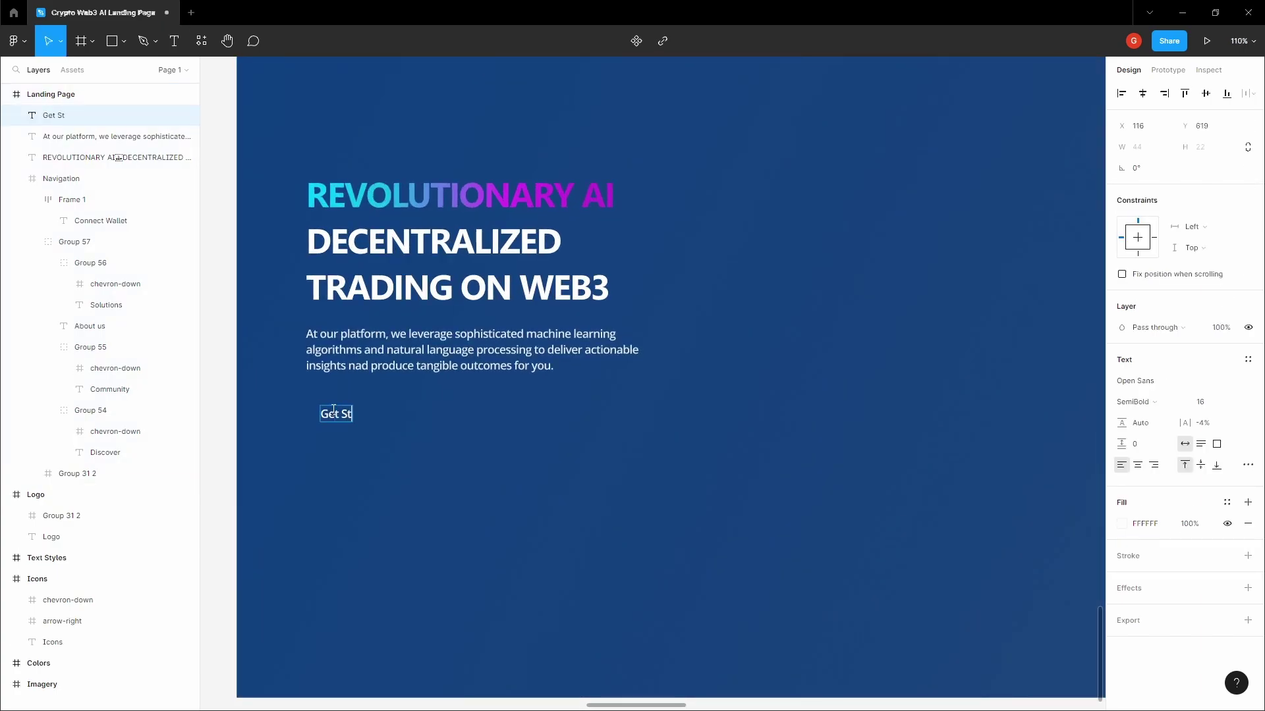
{"action": "left_click", "coordinate": [287, 416]}
{"action": "scroll", "coordinate": [288, 417], "scroll_direction": "down", "scroll_amount": 10}
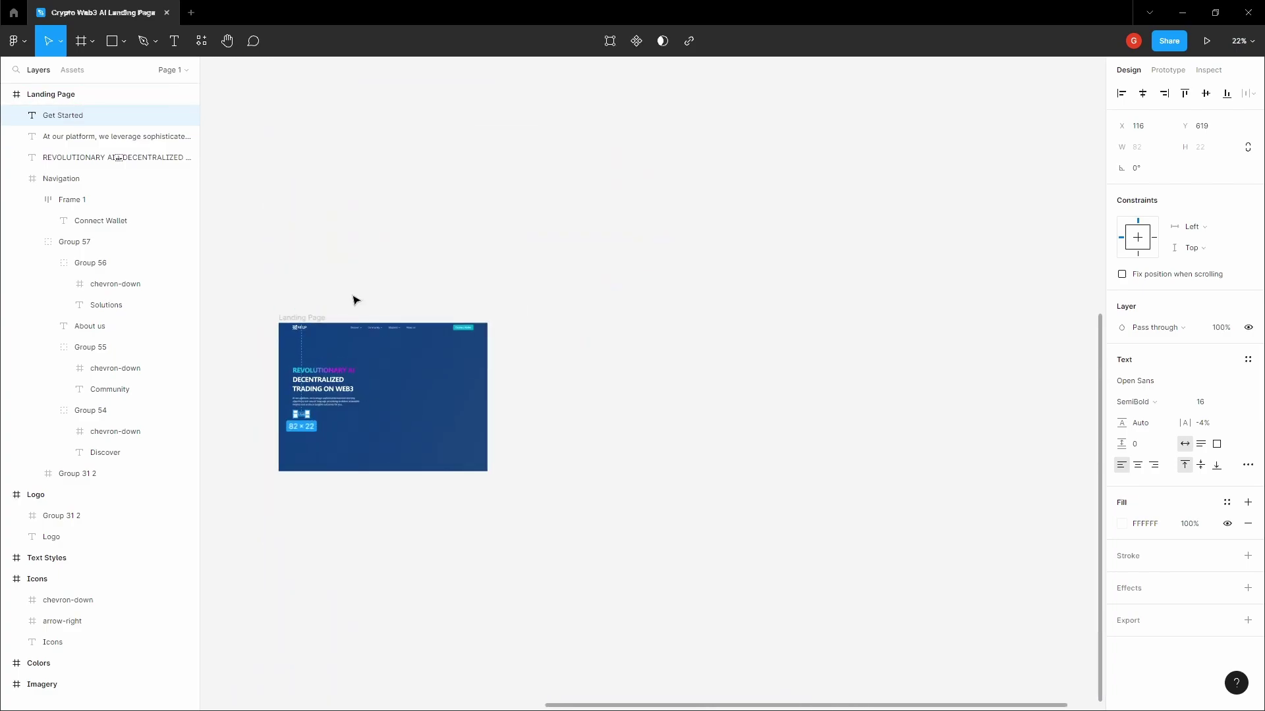
Step: Copy the arrow-right icon from the Icons frame and paste it into the landing page's hero section
{"action": "key", "text": "h"}
{"action": "left_click_drag", "start_coordinate": [370, 300], "coordinate": [522, 540]}
{"action": "scroll", "coordinate": [522, 540], "scroll_direction": "down", "scroll_amount": 6}
{"action": "scroll", "coordinate": [517, 285], "scroll_direction": "up", "scroll_amount": 10}
{"action": "key", "text": "v"}
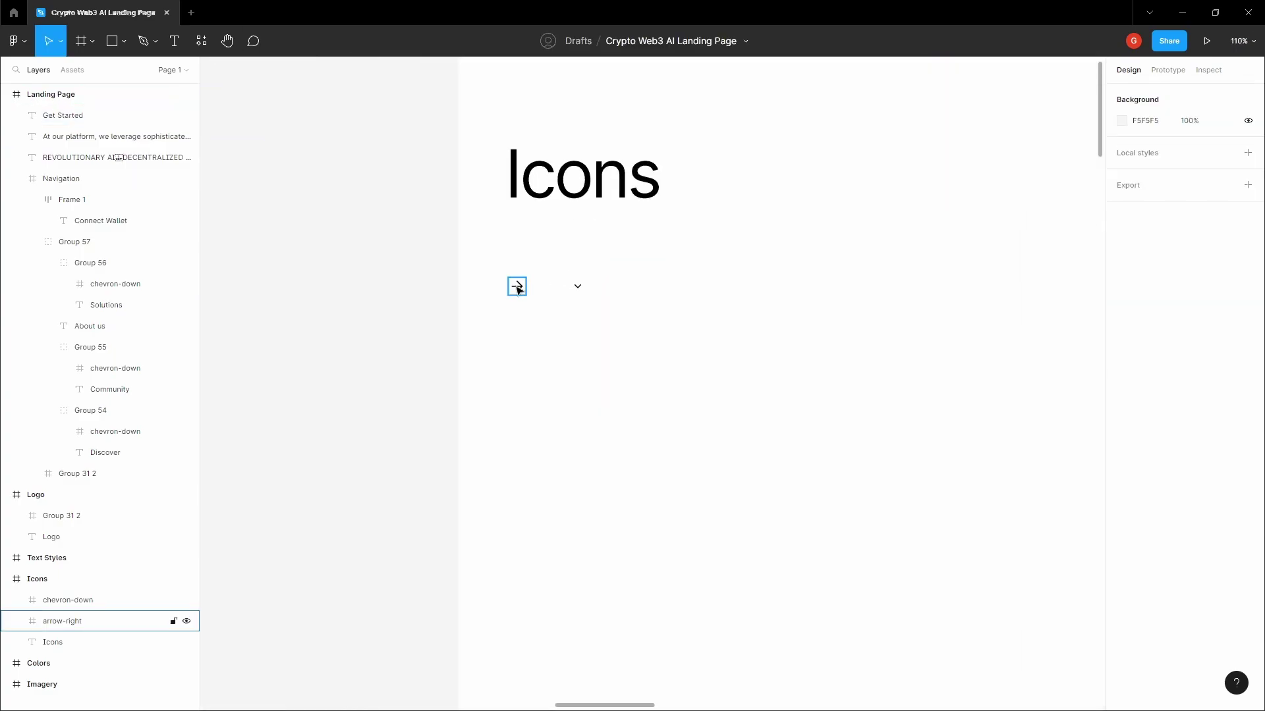
{"action": "left_click", "coordinate": [516, 286]}
{"action": "scroll", "coordinate": [517, 287], "scroll_direction": "down", "scroll_amount": 5}
{"action": "scroll", "coordinate": [571, 395], "scroll_direction": "down", "scroll_amount": 10}
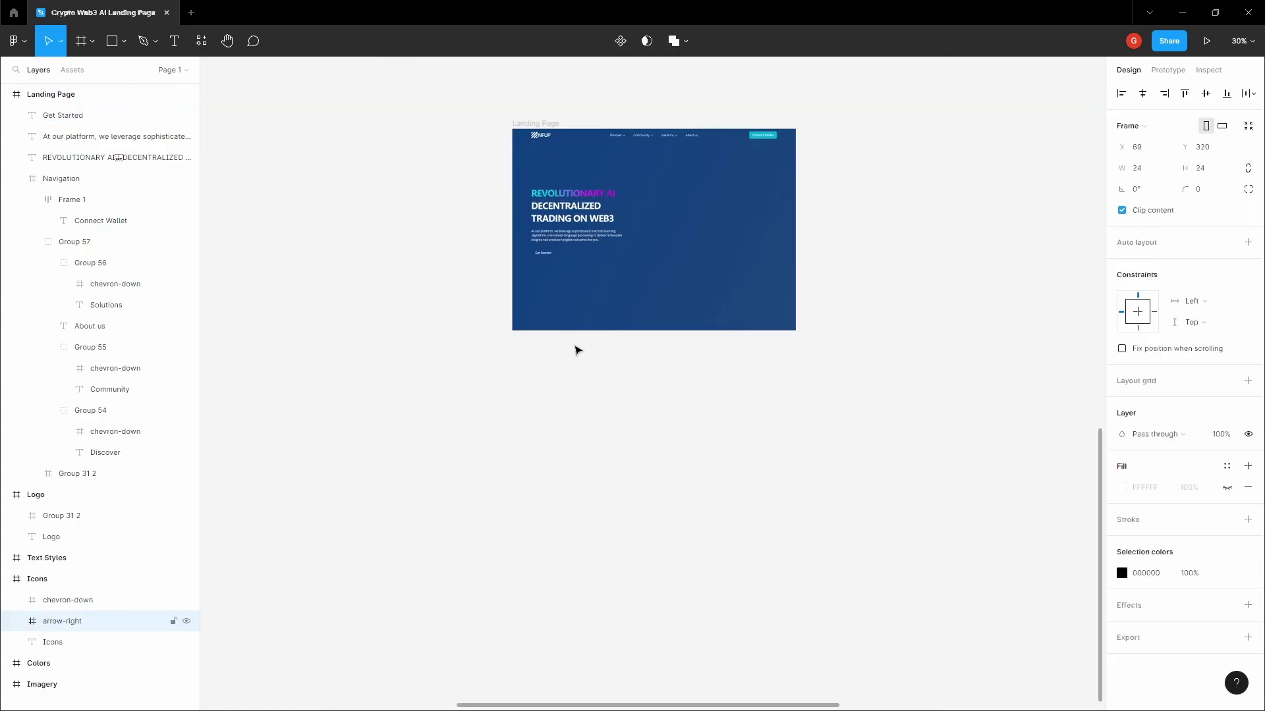
{"action": "left_click", "coordinate": [555, 253]}
{"action": "scroll", "coordinate": [555, 253], "scroll_direction": "up", "scroll_amount": 8}
{"action": "key", "text": "ctrl+v"}
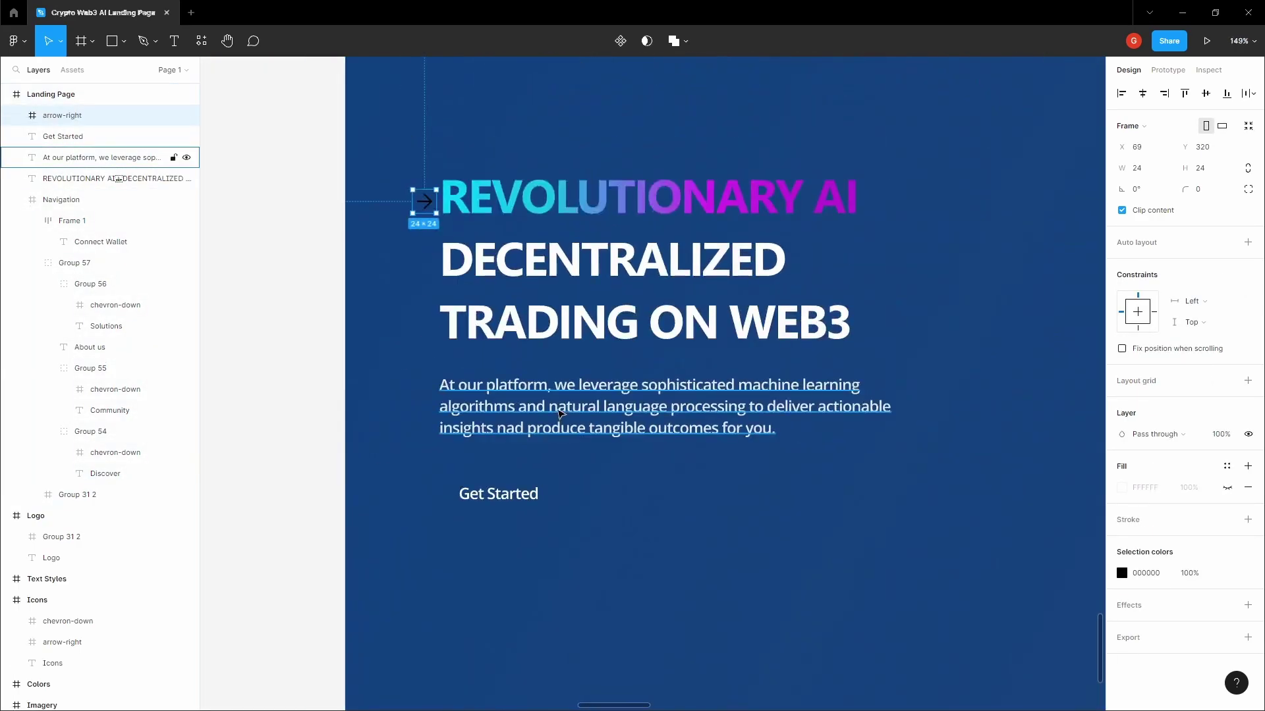
Step: Place the arrow icon to the right of the "Get Started" text and recolour it white
{"action": "left_click_drag", "start_coordinate": [420, 200], "coordinate": [603, 501]}
{"action": "scroll", "coordinate": [603, 501], "scroll_direction": "up", "scroll_amount": 3}
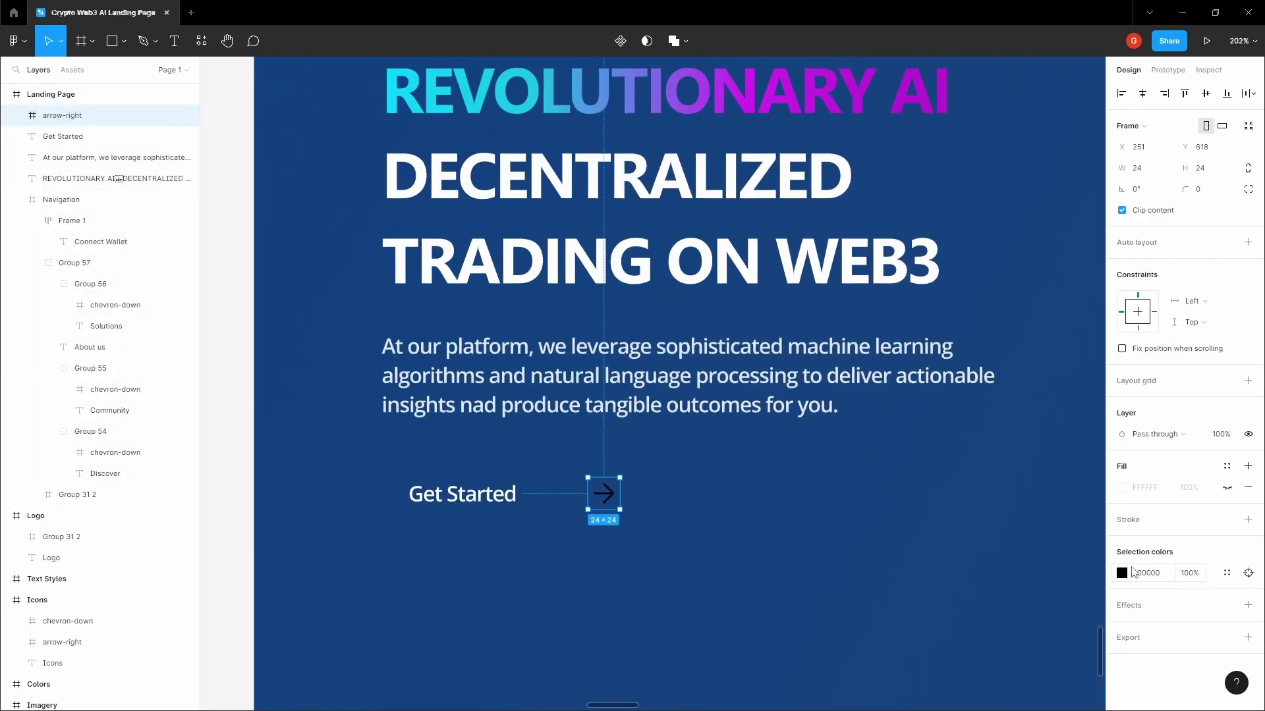
{"action": "left_click", "coordinate": [1123, 575]}
{"action": "left_click_drag", "start_coordinate": [1030, 483], "coordinate": [948, 380]}
Step: Set the spacing between the "Get Started" text and the arrow icon to 8
{"action": "left_click", "coordinate": [579, 503]}
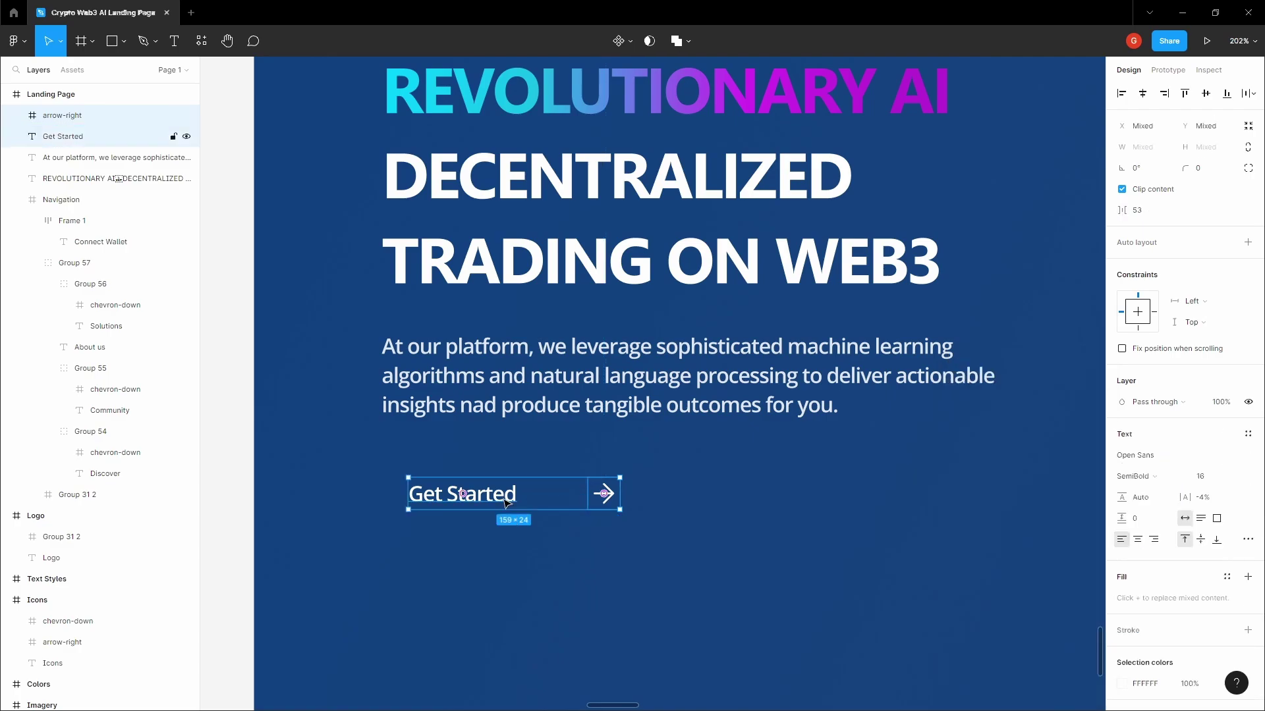
{"action": "left_click", "coordinate": [611, 490]}
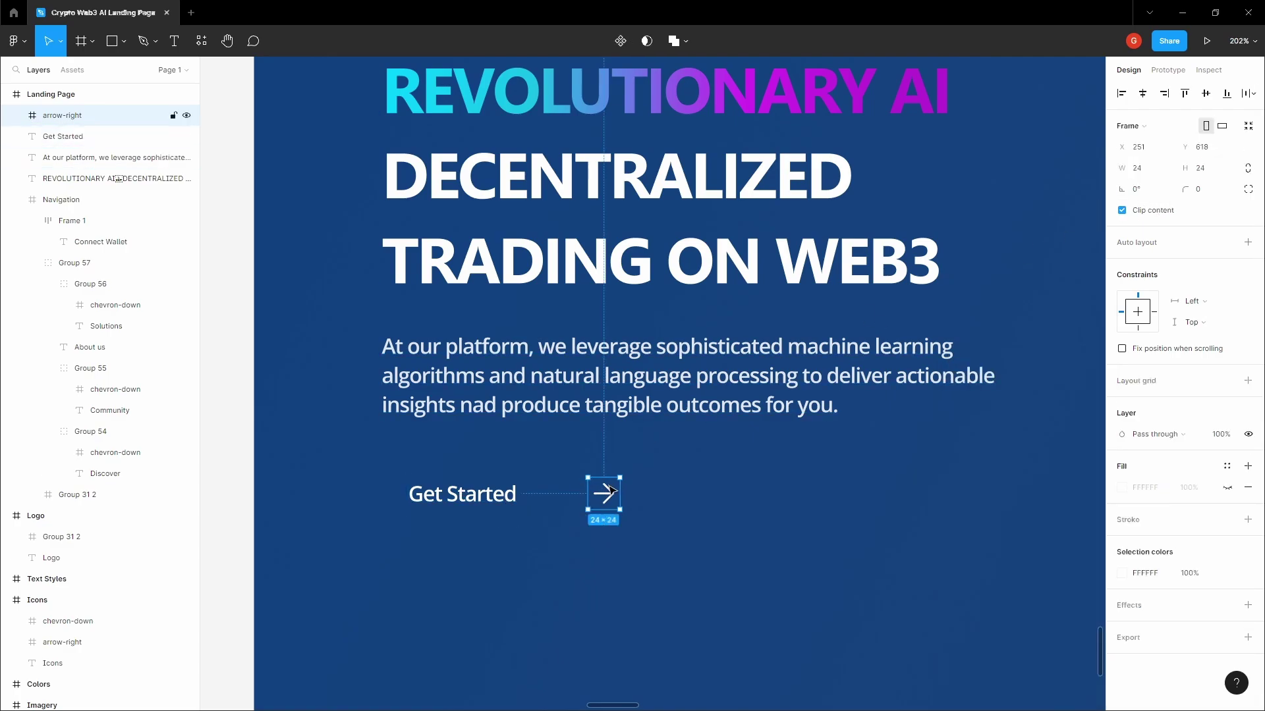
{"action": "scroll", "coordinate": [582, 499], "scroll_direction": "up", "scroll_amount": 3}
{"action": "left_click", "coordinate": [415, 491], "text": "shift"}
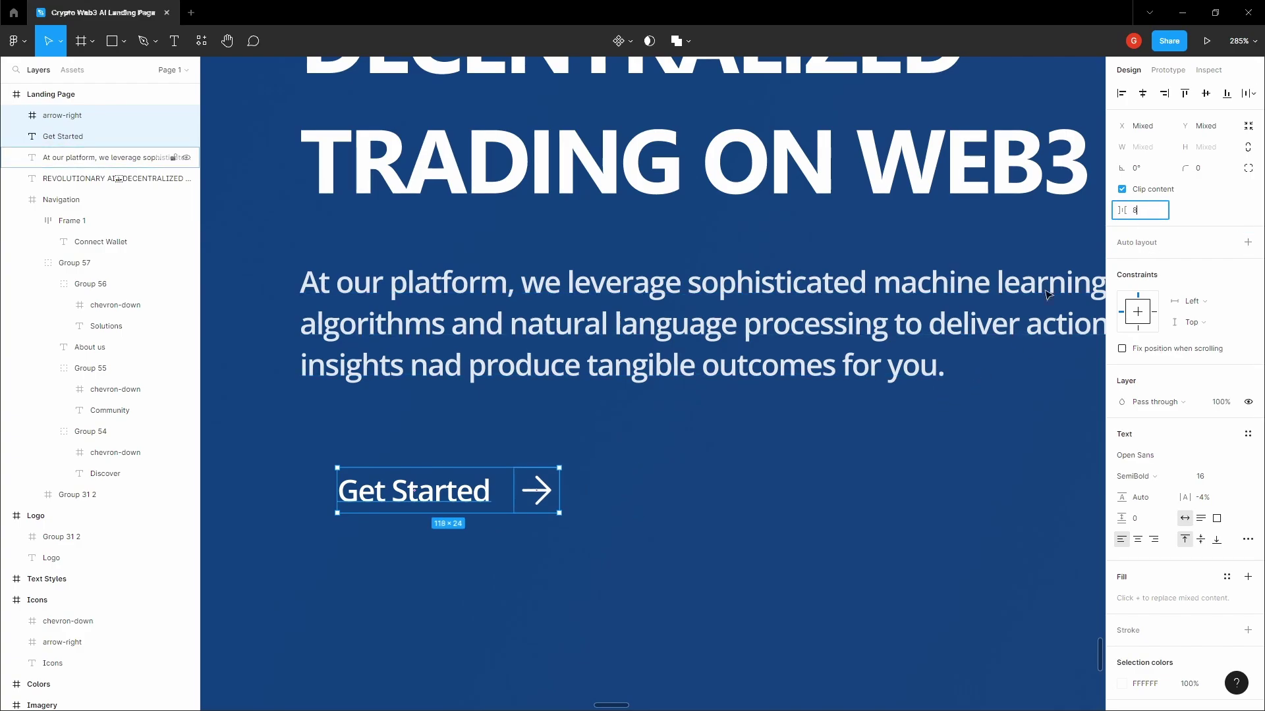
{"action": "left_click", "coordinate": [781, 462]}
Step: Group the "Get Started" text with its arrow icon
{"action": "scroll", "coordinate": [781, 463], "scroll_direction": "down", "scroll_amount": 3}
{"action": "left_click", "coordinate": [550, 478]}
{"action": "left_click", "coordinate": [622, 477], "text": "shift"}
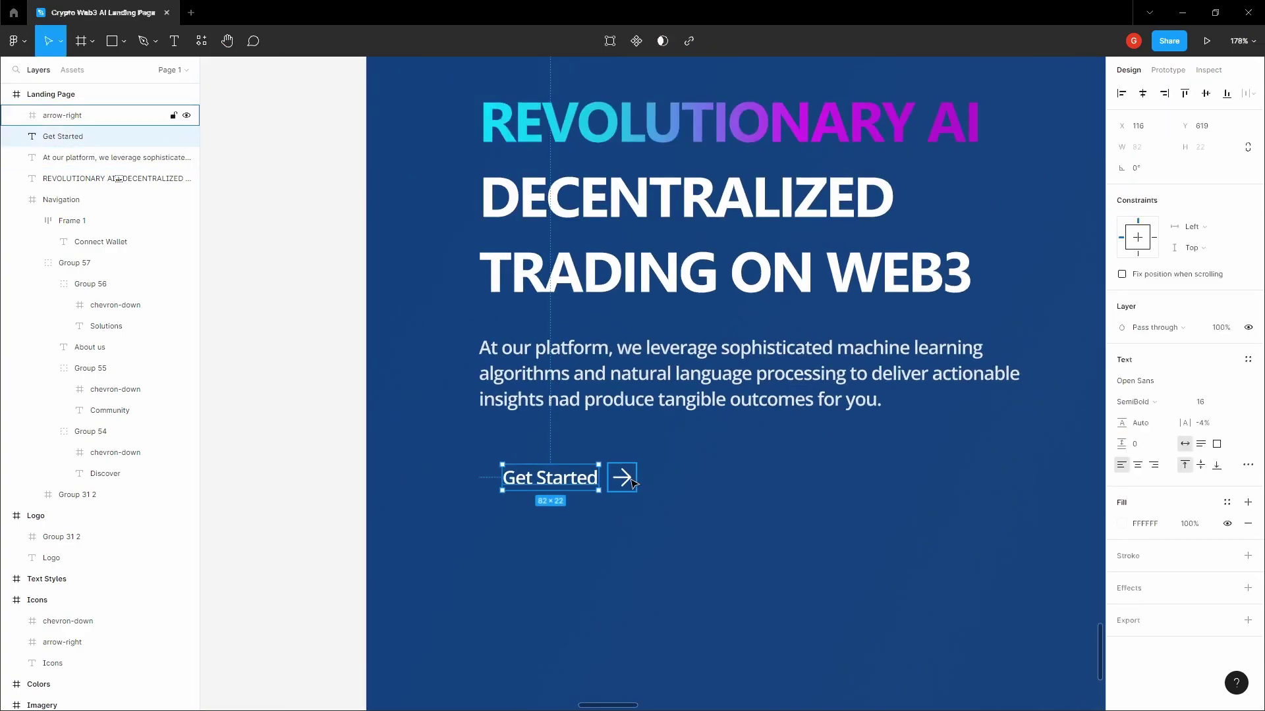
{"action": "scroll", "coordinate": [622, 489], "scroll_direction": "up", "scroll_amount": 3}
{"action": "key", "text": "ctrl+g"}
{"action": "left_click", "coordinate": [562, 414]}
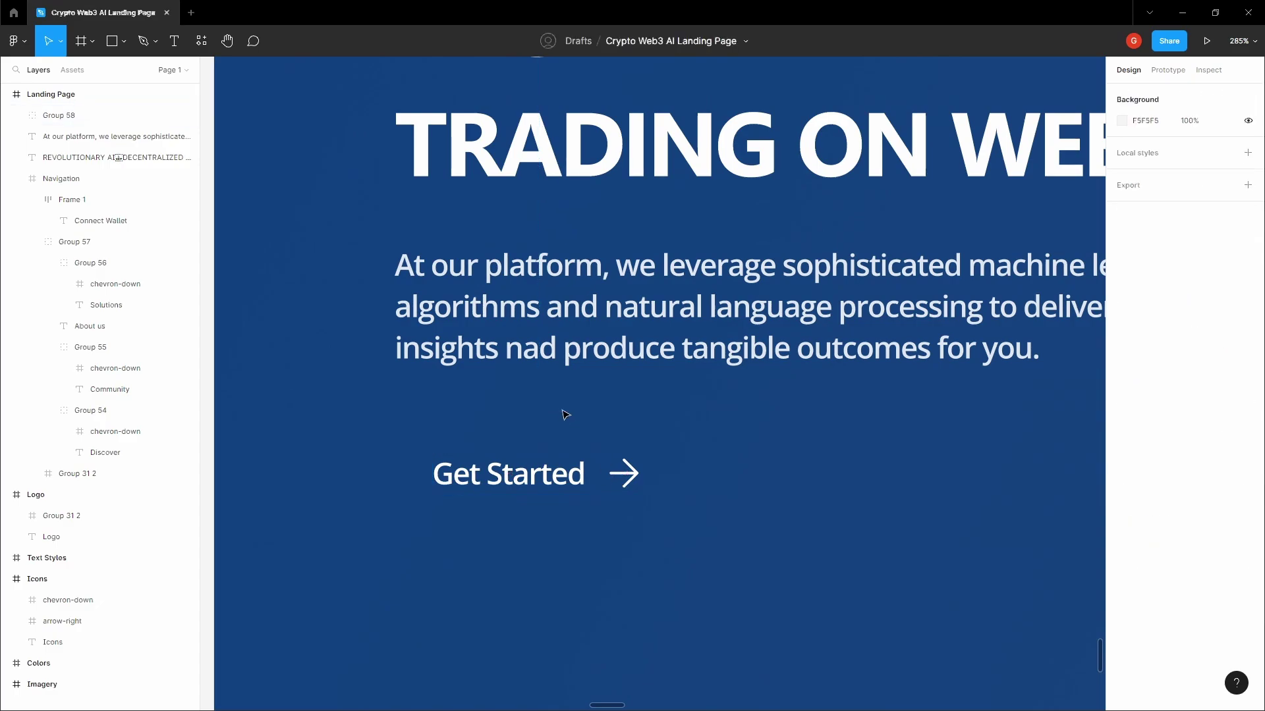
Step: Draw a frame about 205 × 80 around the "Get Started" group and give it auto layout with vertical padding 16
{"action": "left_click", "coordinate": [531, 472]}
{"action": "key", "text": "f"}
{"action": "left_click_drag", "start_coordinate": [359, 414], "coordinate": [744, 563]}
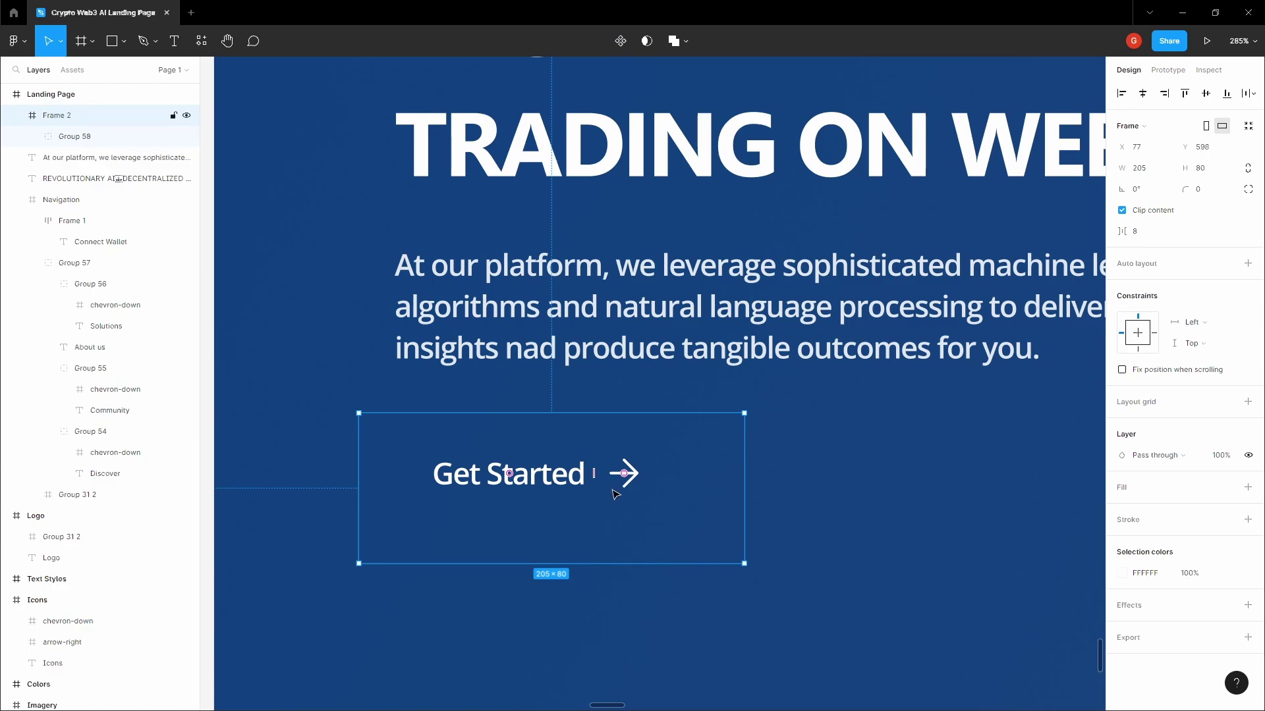
{"action": "key", "text": "shift+a"}
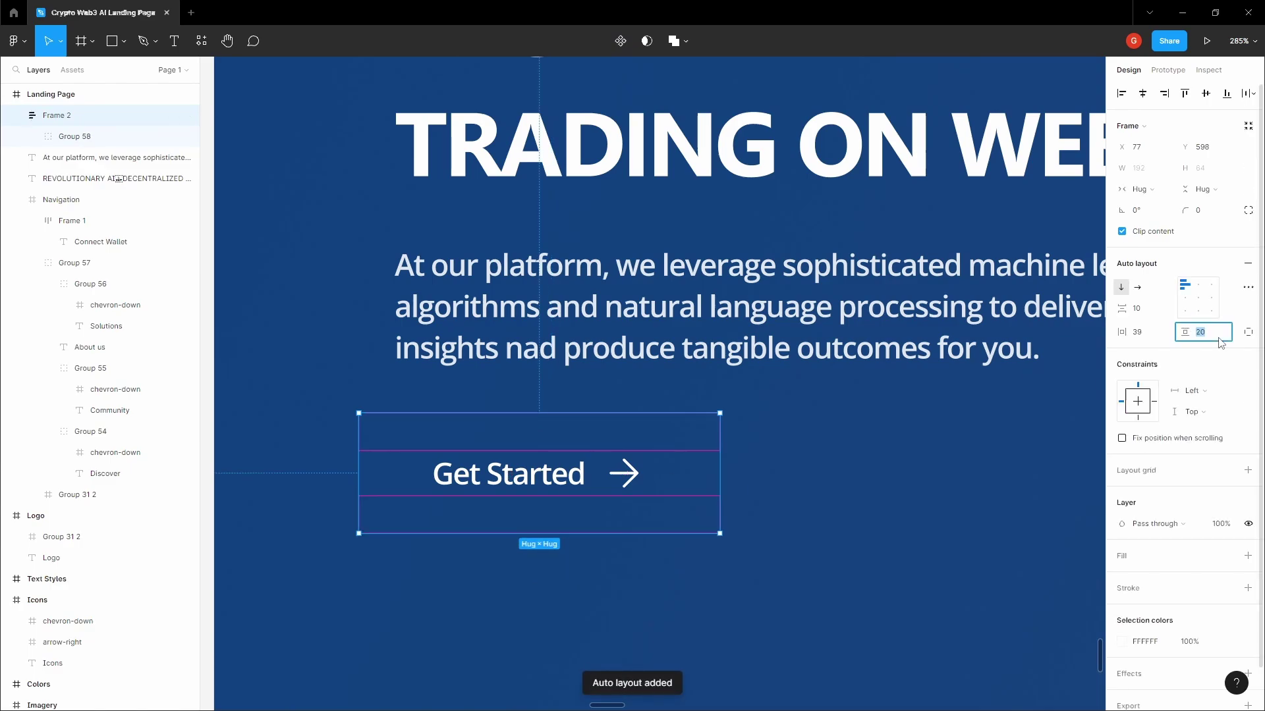
{"action": "key", "text": "Return"}
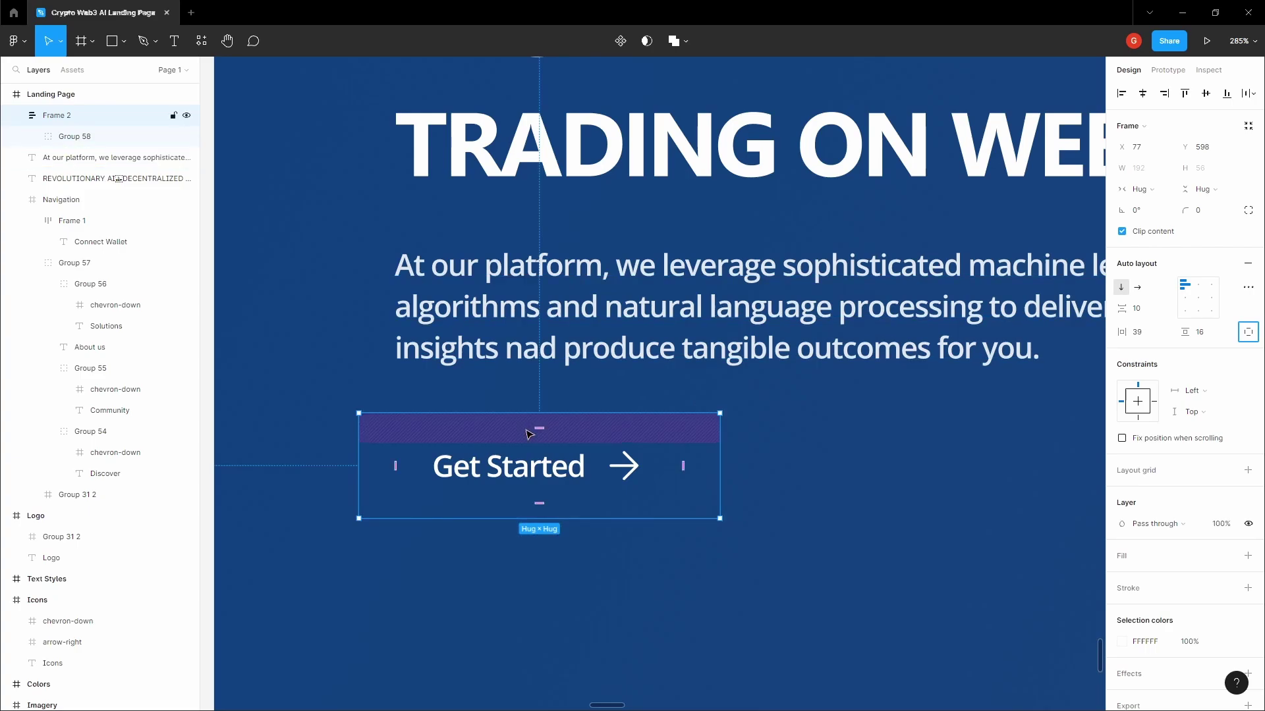
Step: Set the button frame's horizontal padding to 32 and vertical padding to 12, and shift it to X 101 under the paragraph
{"action": "left_click", "coordinate": [1141, 332]}
{"action": "type", "text": "32"}
{"action": "key", "text": "Tab"}
{"action": "scroll", "coordinate": [591, 401], "scroll_direction": "down", "scroll_amount": 5}
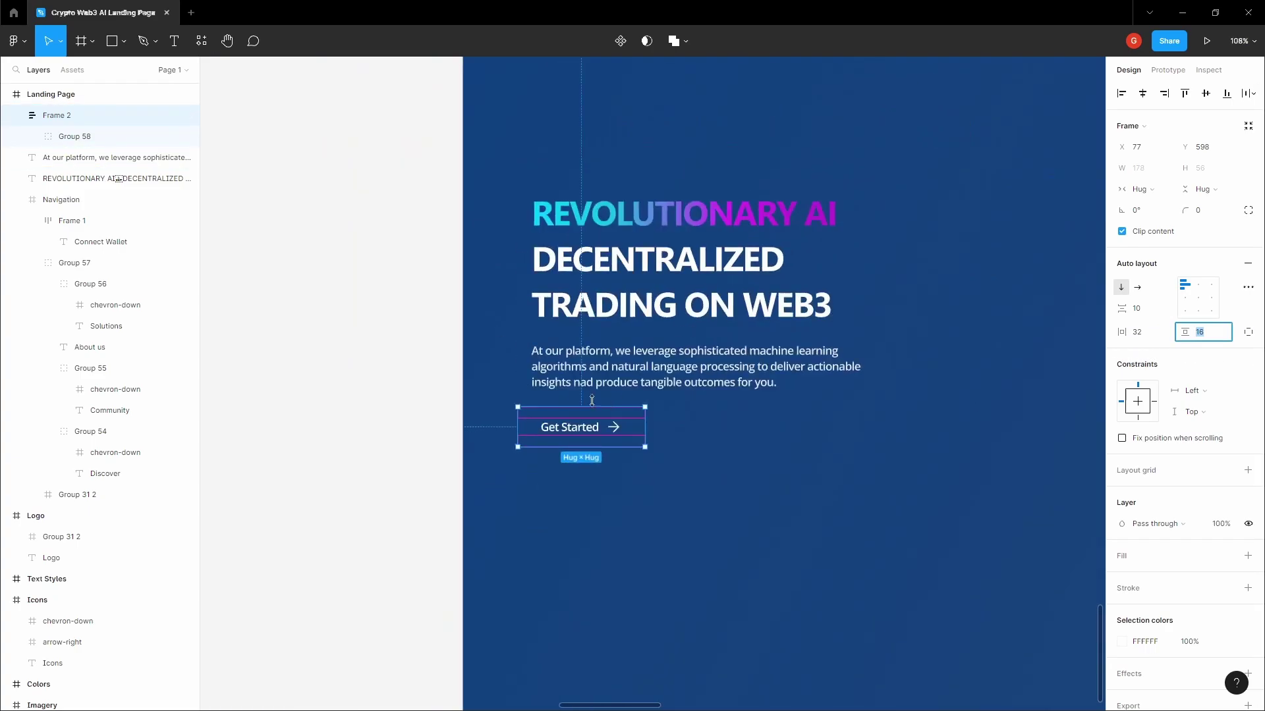
{"action": "key", "text": "Return"}
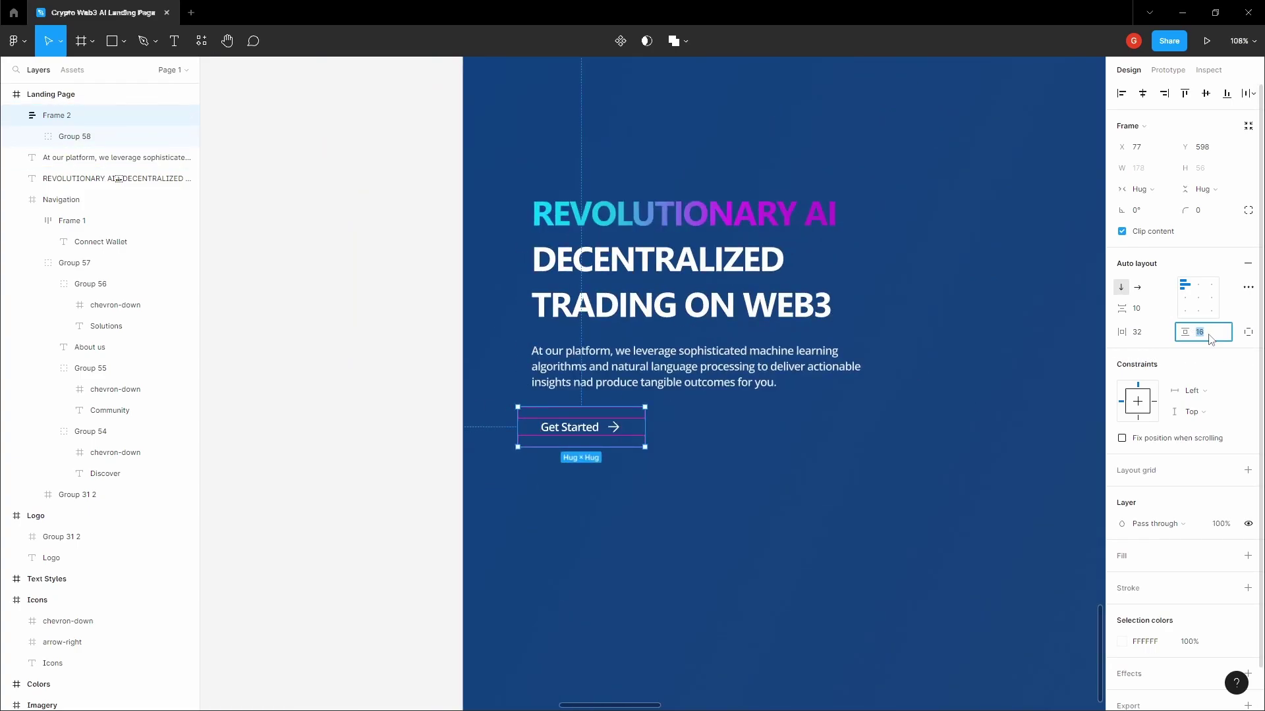
{"action": "type", "text": "12"}
{"action": "key", "text": "Return"}
{"action": "scroll", "coordinate": [667, 435], "scroll_direction": "up", "scroll_amount": 2}
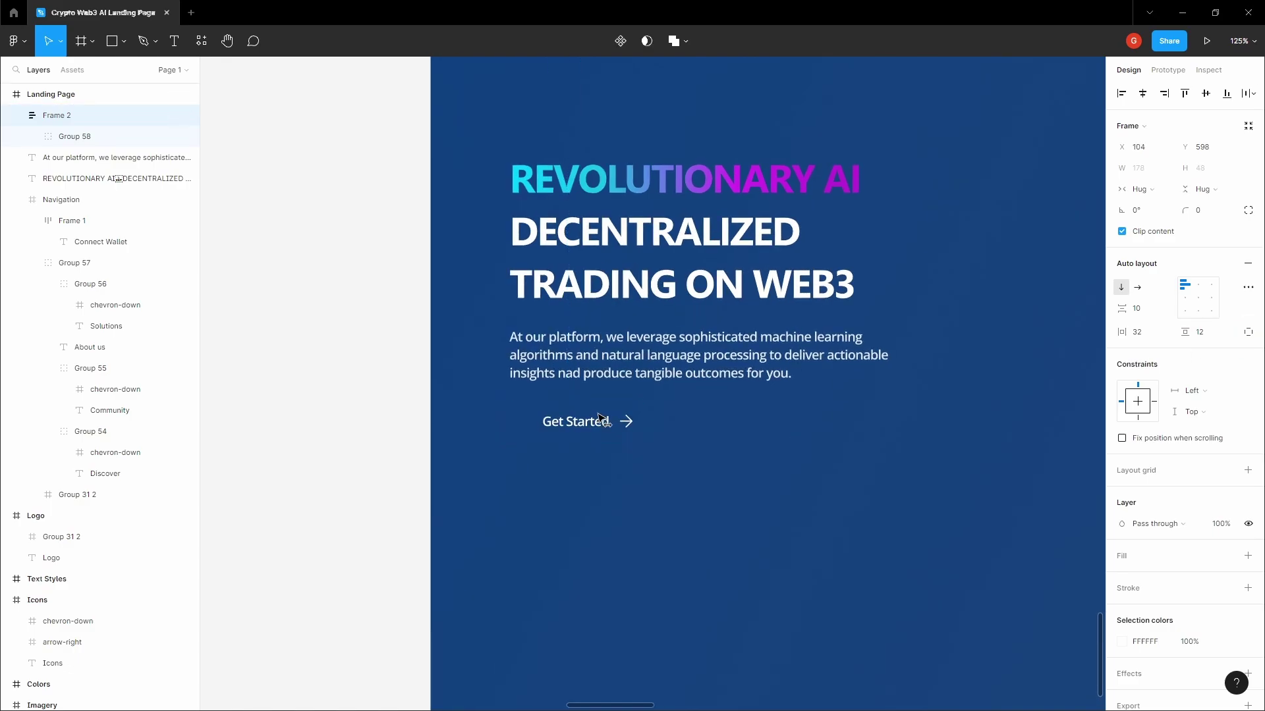
{"action": "key", "text": "Left"}
{"action": "scroll", "coordinate": [596, 418], "scroll_direction": "down", "scroll_amount": 2}
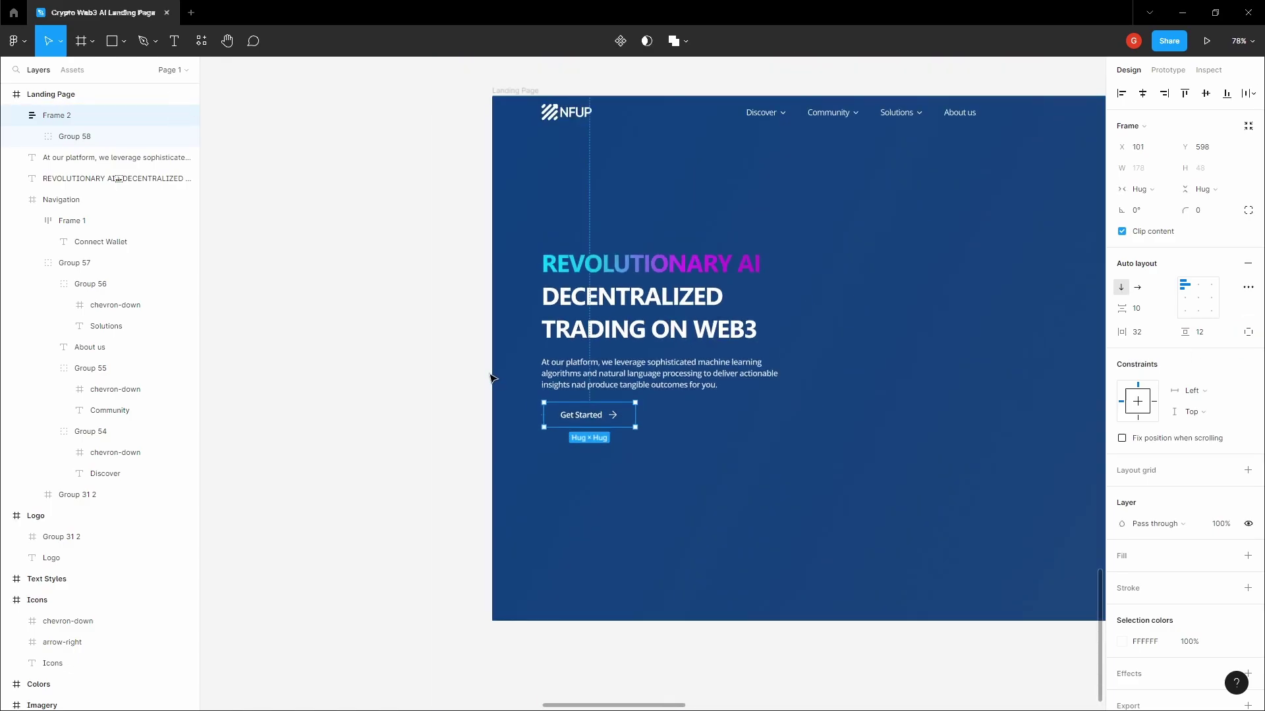
Step: Add a fill to the "Get Started" button frame, sampling the cyan from the Connect Wallet button
{"action": "key", "text": "space"}
{"action": "scroll", "coordinate": [493, 369], "scroll_direction": "down", "scroll_amount": 2}
{"action": "scroll", "coordinate": [626, 289], "scroll_direction": "down", "scroll_amount": 2}
{"action": "scroll", "coordinate": [679, 273], "scroll_direction": "up", "scroll_amount": 4}
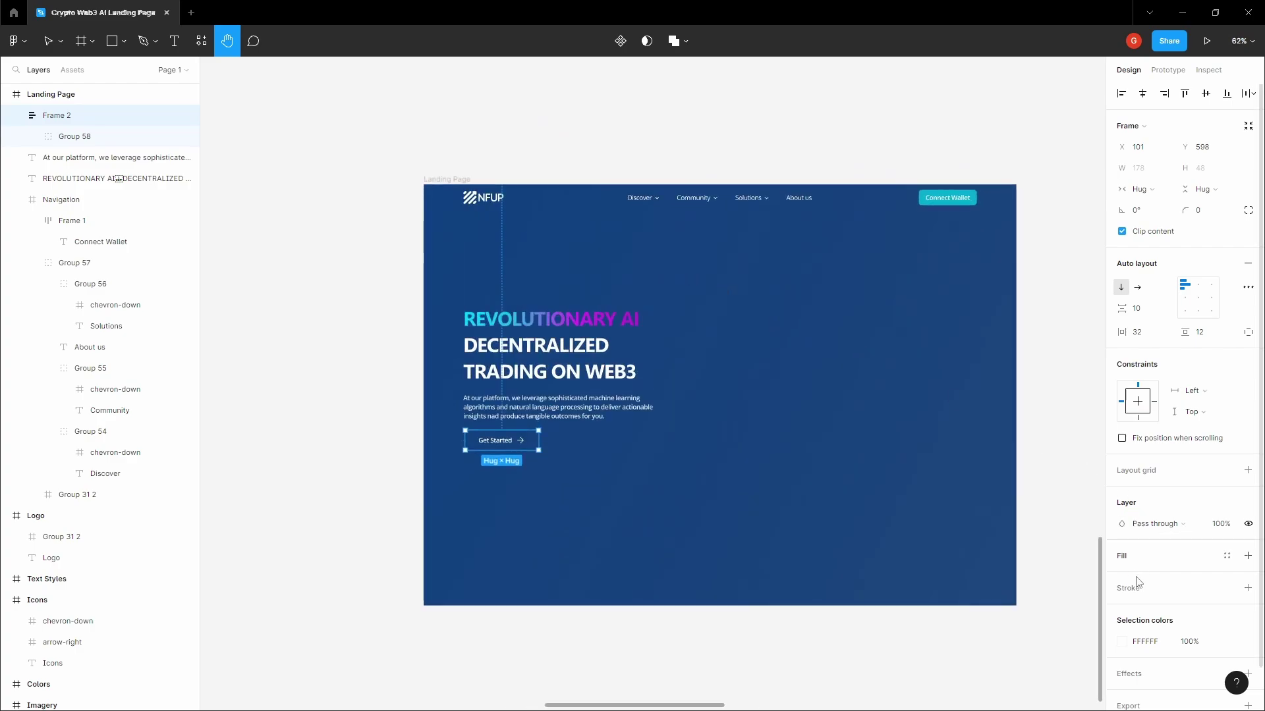
{"action": "left_click", "coordinate": [1248, 556]}
{"action": "left_click", "coordinate": [1121, 577]}
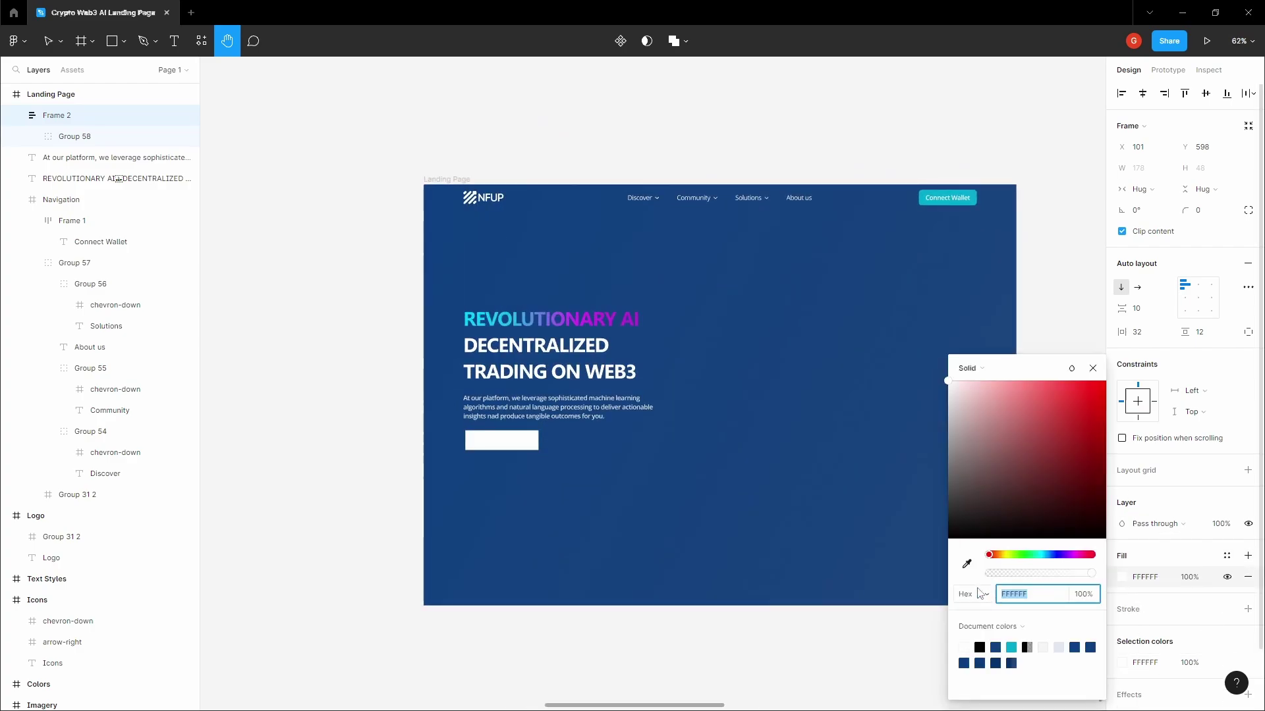
{"action": "left_click", "coordinate": [967, 564]}
{"action": "scroll", "coordinate": [919, 191], "scroll_direction": "up", "scroll_amount": 1}
{"action": "left_click", "coordinate": [919, 190]}
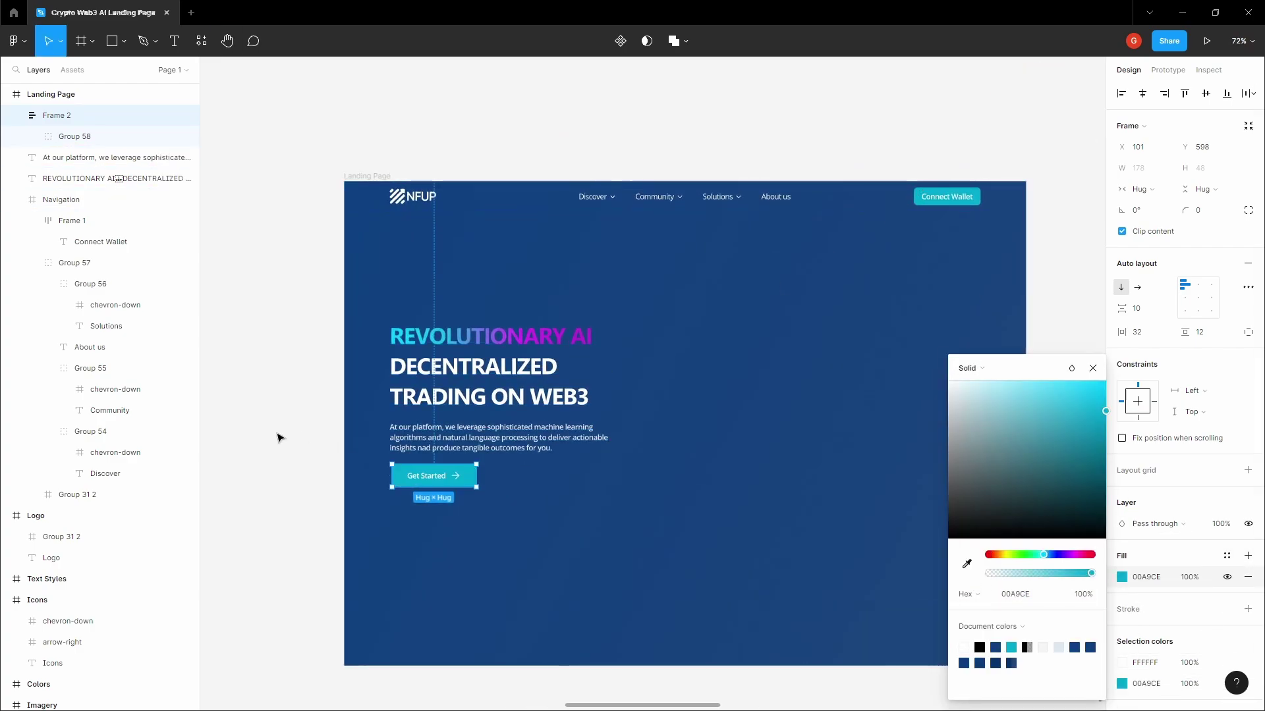
{"action": "key", "text": "Escape"}
{"action": "key", "text": "Escape"}
Step: Round the corners of the "Get Started" button with a radius of 16
{"action": "key", "text": "v"}
{"action": "left_click", "coordinate": [395, 478]}
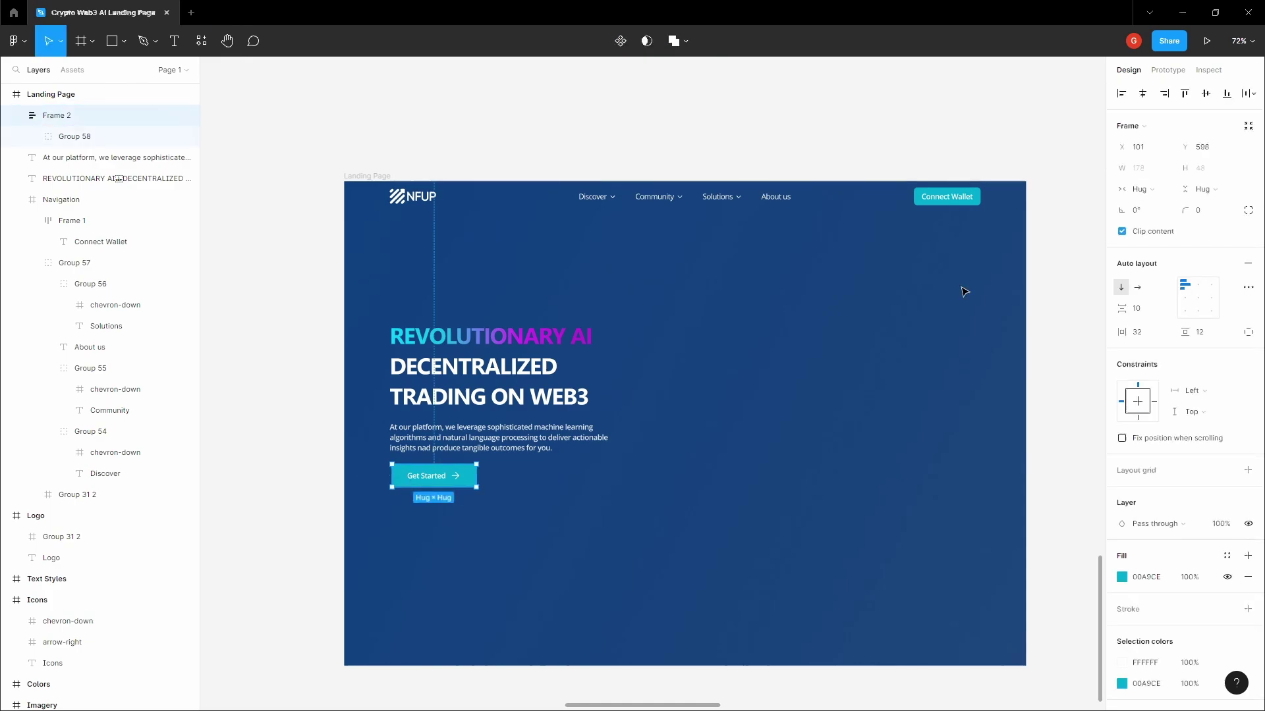
{"action": "left_click", "coordinate": [310, 370]}
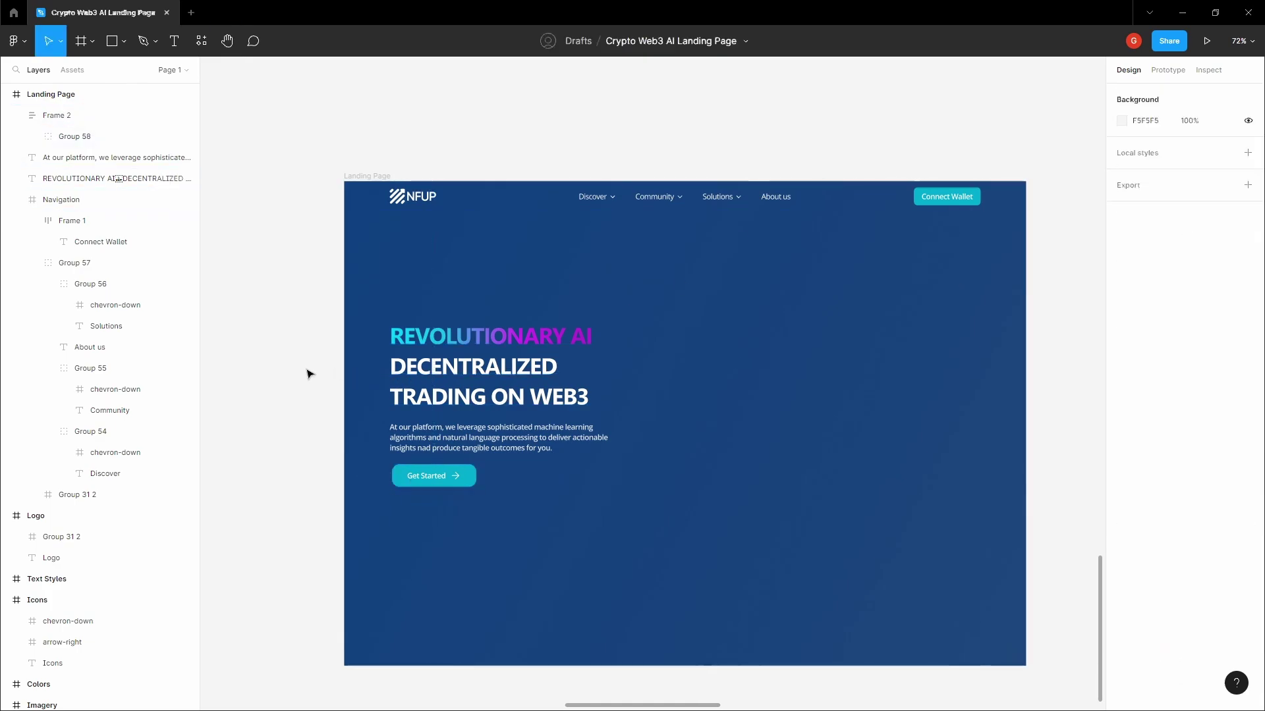
Step: Nudge the "Get Started" button left to X 96 so it lines up with the hero text
{"action": "scroll", "coordinate": [399, 472], "scroll_direction": "up", "scroll_amount": 3}
{"action": "left_click", "coordinate": [440, 479]}
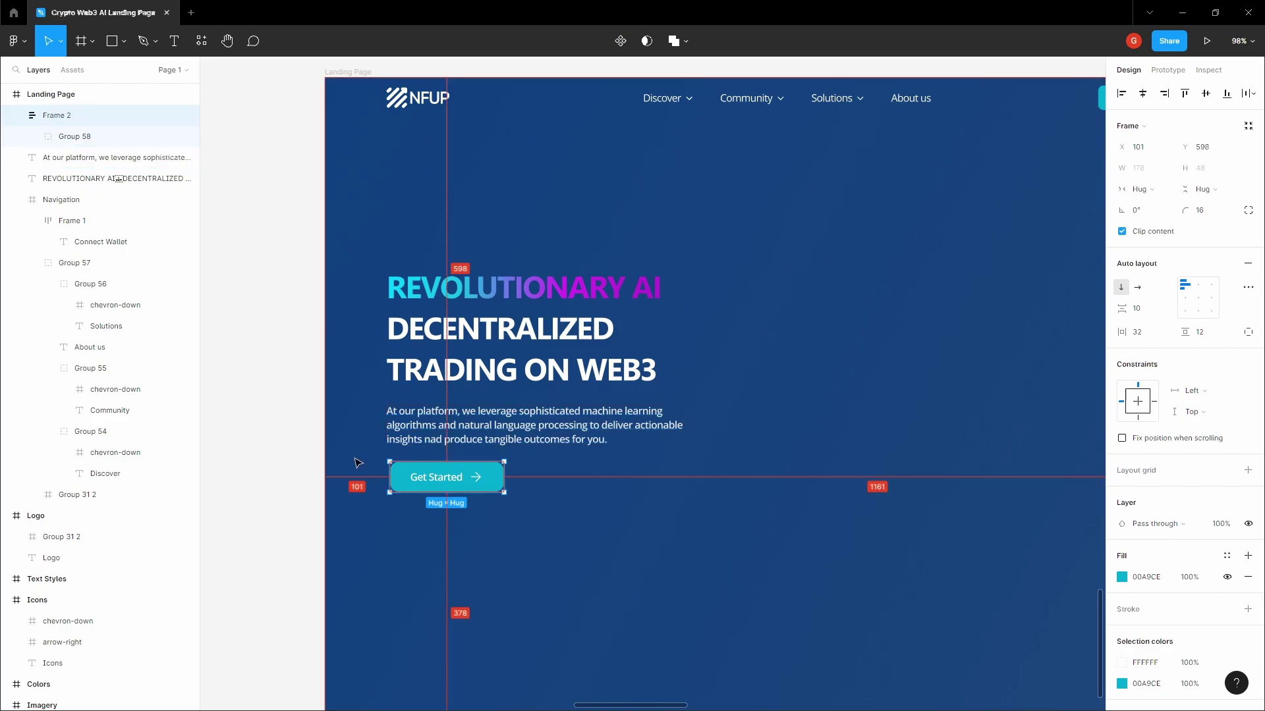
{"action": "key", "text": "Left"}
{"action": "key", "text": "Left"}
{"action": "key", "text": "Left"}
{"action": "key", "text": "Left"}
{"action": "key", "text": "Left"}
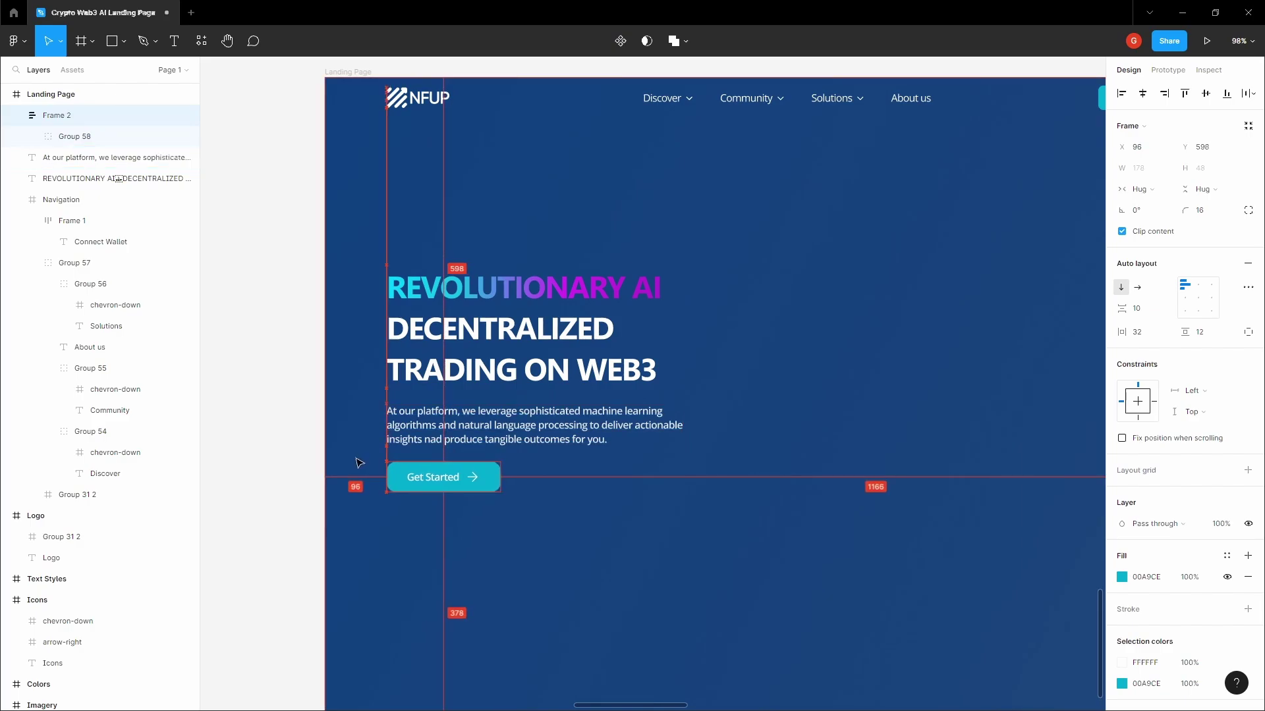
Step: Nudge the "Get Started" button down to Y 606, checking its distance from the paragraph
{"action": "key", "text": "Down"}
{"action": "key", "text": "Down"}
{"action": "key", "text": "Down"}
{"action": "key", "text": "Down"}
{"action": "key", "text": "Down"}
{"action": "key", "text": "Down"}
{"action": "key", "text": "Down"}
{"action": "key", "text": "Down"}
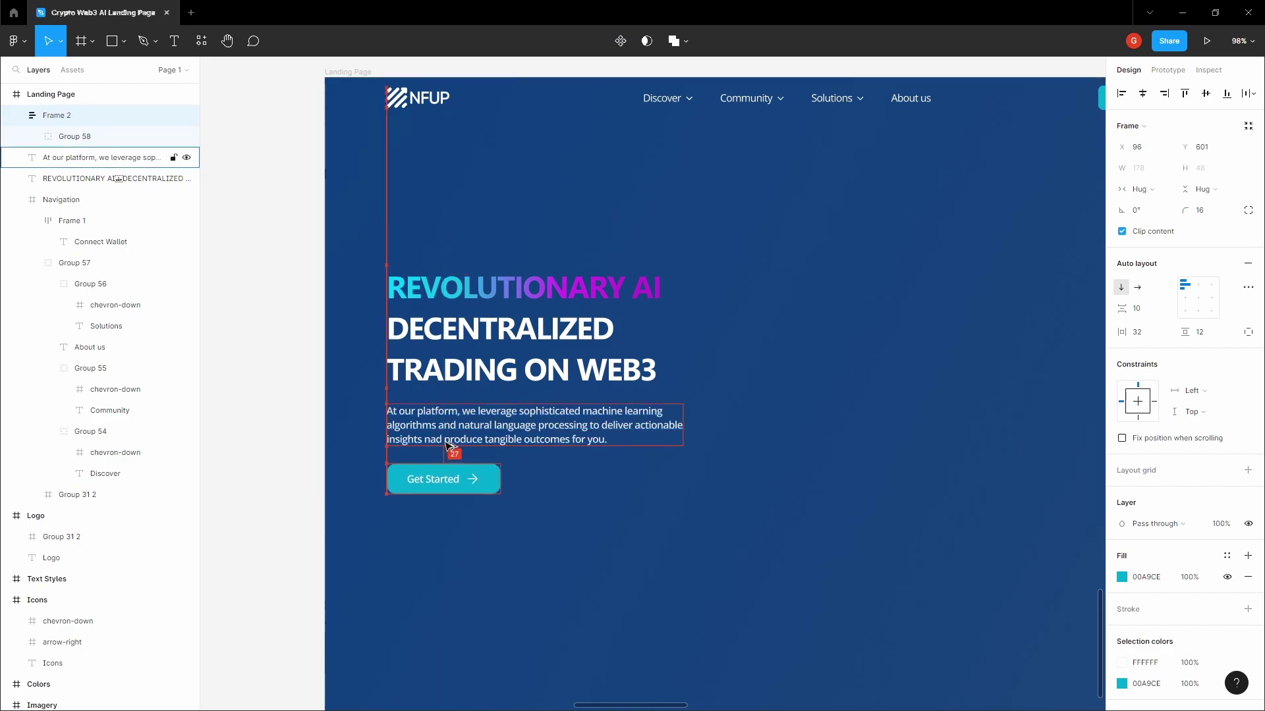
{"action": "key", "text": "alt"}
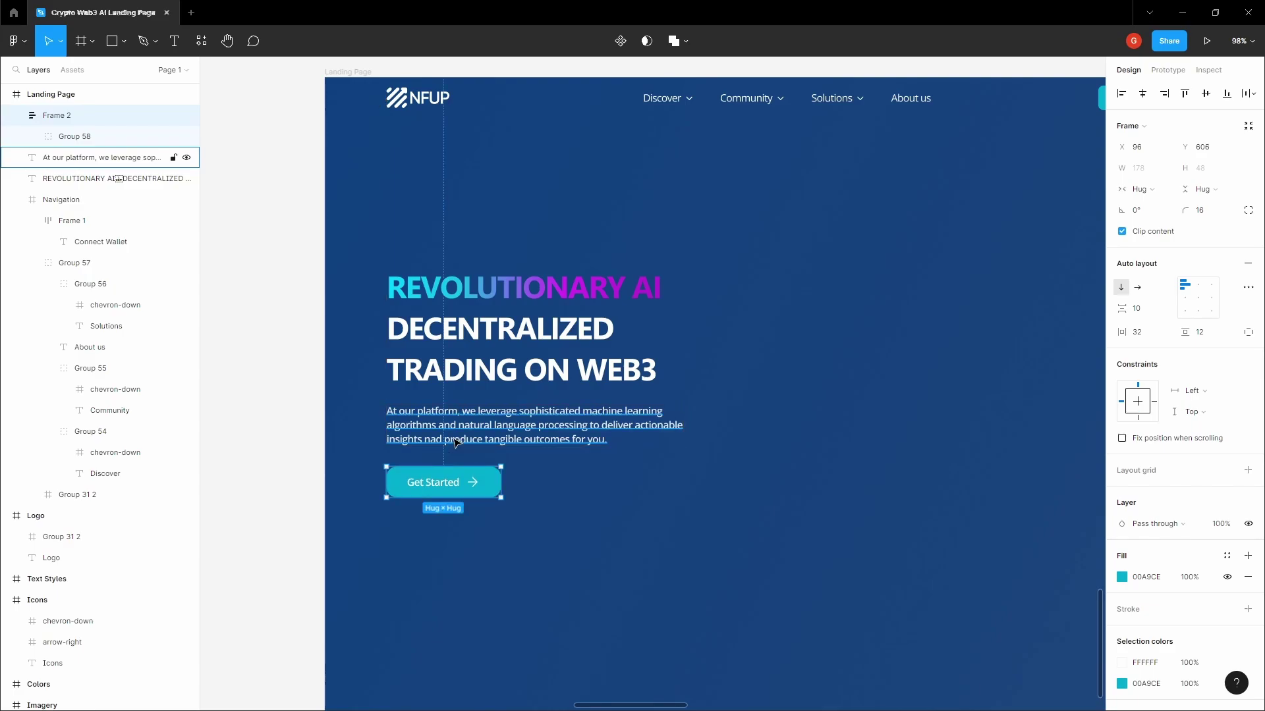
Step: Group the hero heading, paragraph and "Get Started" button together
{"action": "left_click", "coordinate": [348, 434]}
{"action": "left_click", "coordinate": [526, 330]}
{"action": "left_click", "coordinate": [533, 427], "text": "shift"}
{"action": "left_click", "coordinate": [438, 479], "text": "shift"}
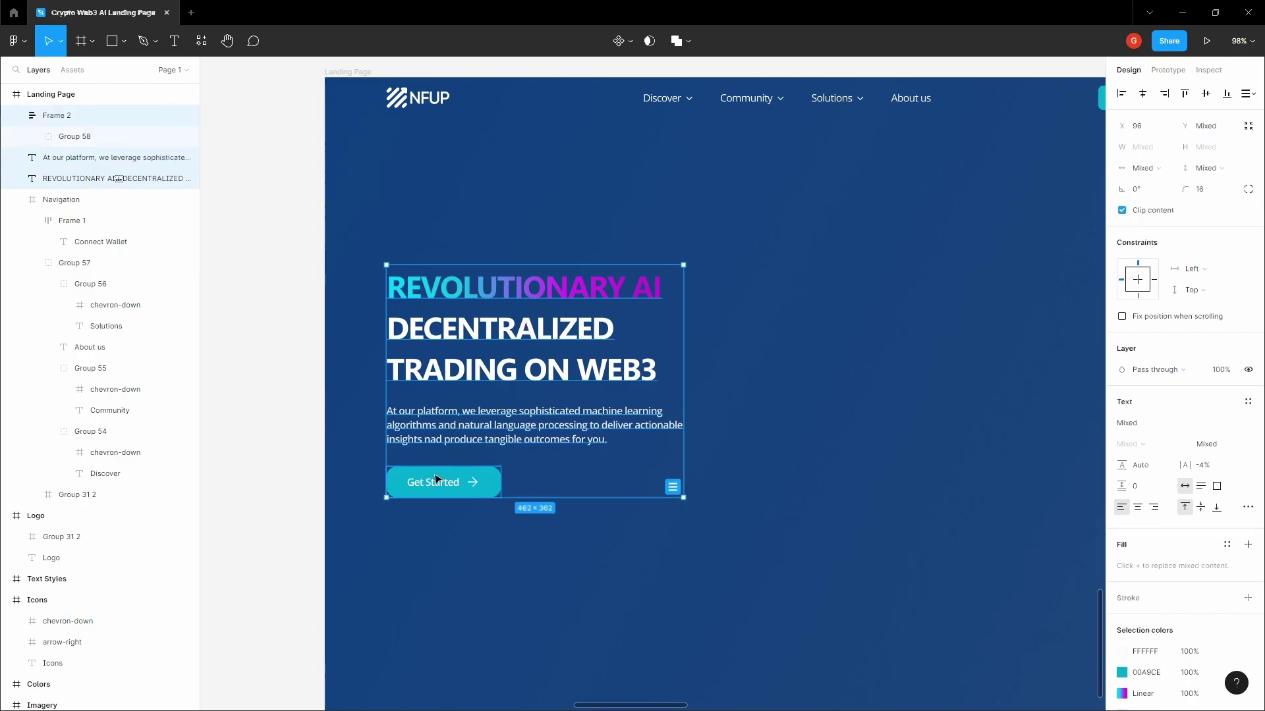
{"action": "key", "text": "ctrl+g"}
Step: Move the hero content group up to Y 244, leaving 180 between it and the navigation bar
{"action": "scroll", "coordinate": [512, 339], "scroll_direction": "down", "scroll_amount": 5}
{"action": "key", "text": "alt"}
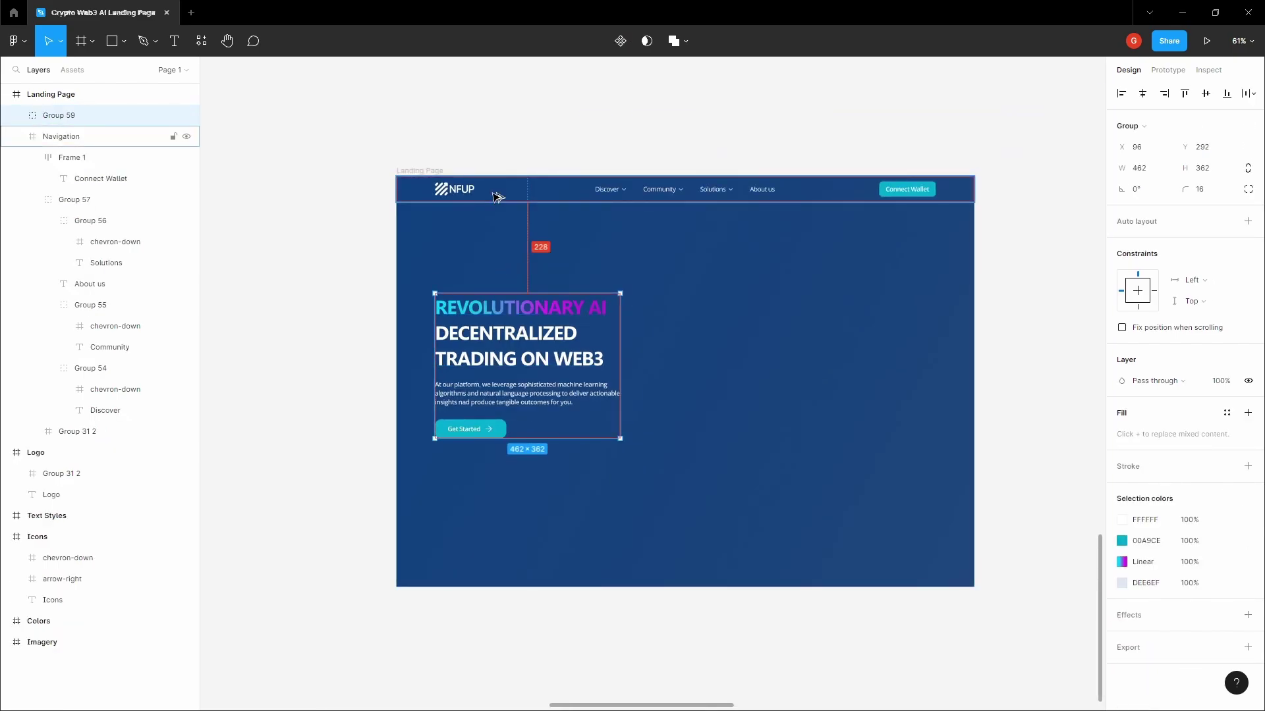
{"action": "key", "text": "shift+Up"}
{"action": "key", "text": "shift+Up"}
{"action": "key", "text": "shift+Up"}
{"action": "key", "text": "shift+Up"}
{"action": "key", "text": "Up"}
{"action": "key", "text": "Up"}
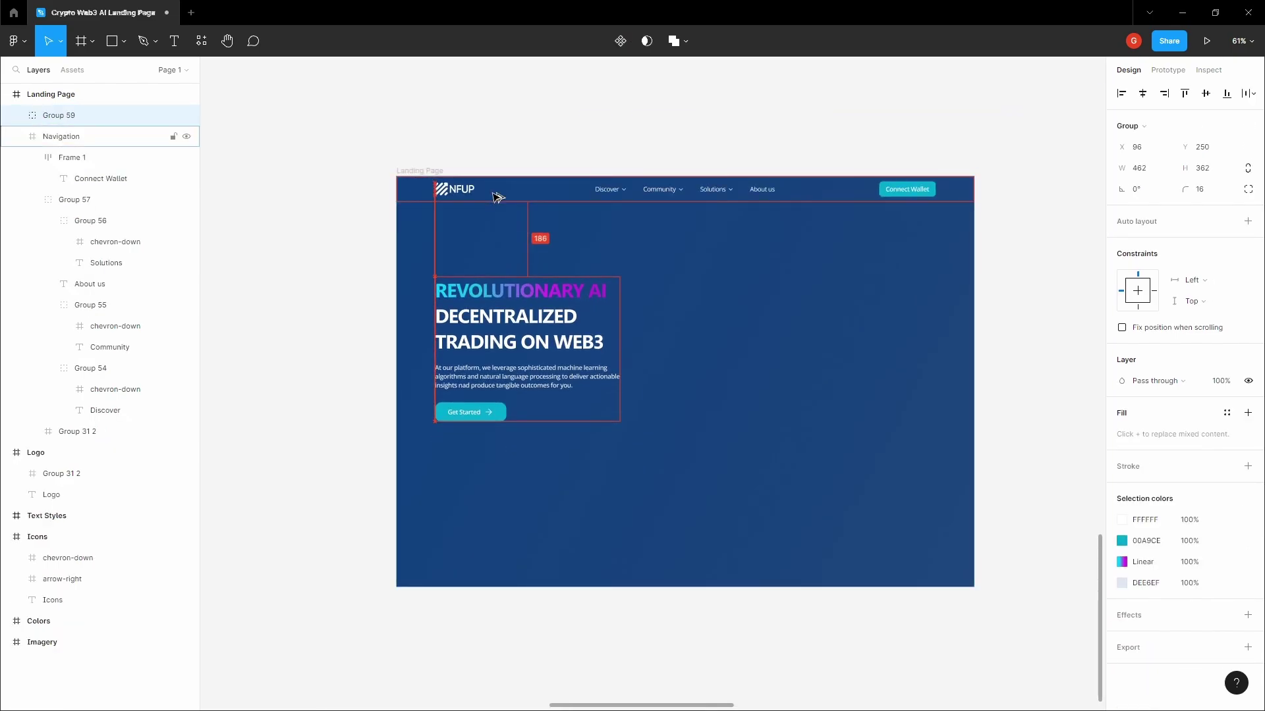
{"action": "key", "text": "Up"}
{"action": "key", "text": "Up"}
{"action": "key", "text": "Up"}
{"action": "key", "text": "Up"}
{"action": "key", "text": "Up"}
{"action": "key", "text": "Up"}
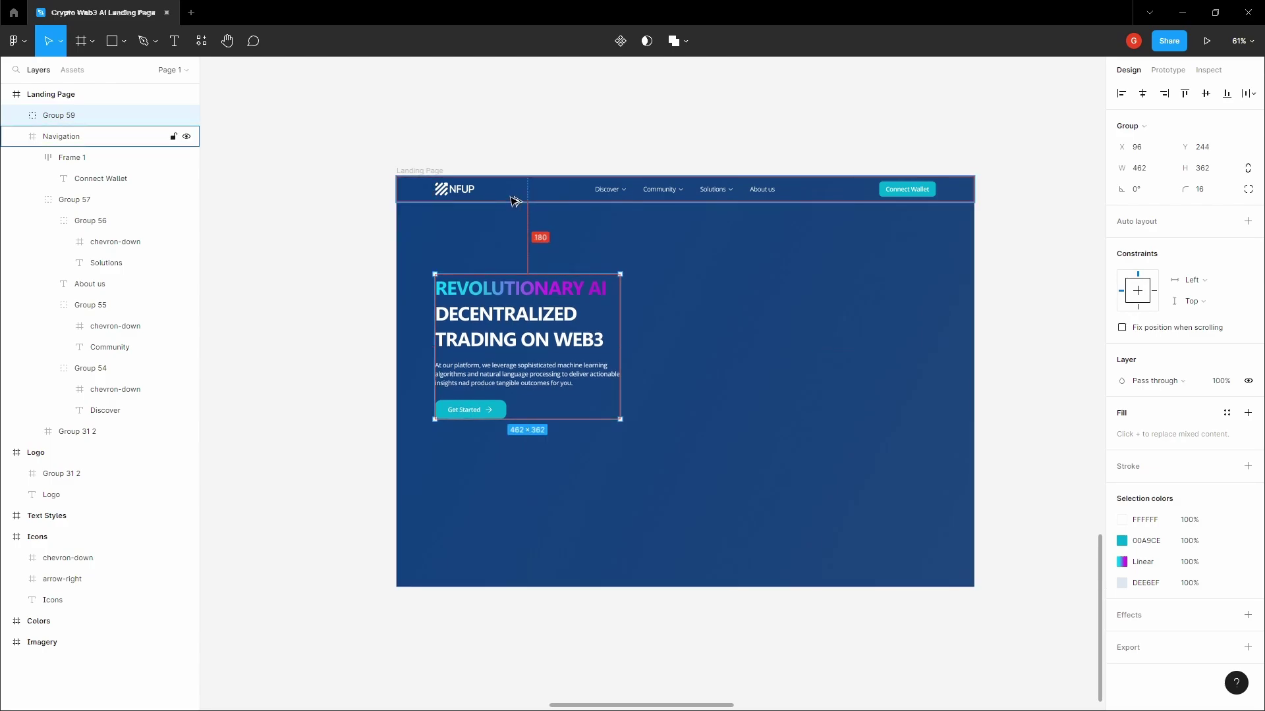
Step: Show the 12-column layout grid on the Landing Page frame
{"action": "left_click", "coordinate": [351, 254]}
{"action": "scroll", "coordinate": [403, 269], "scroll_direction": "down", "scroll_amount": 1}
{"action": "key", "text": "space"}
{"action": "left_click_drag", "start_coordinate": [486, 261], "coordinate": [455, 295]}
{"action": "scroll", "coordinate": [751, 322], "scroll_direction": "down", "scroll_amount": 3}
{"action": "left_click_drag", "start_coordinate": [750, 322], "coordinate": [584, 386]}
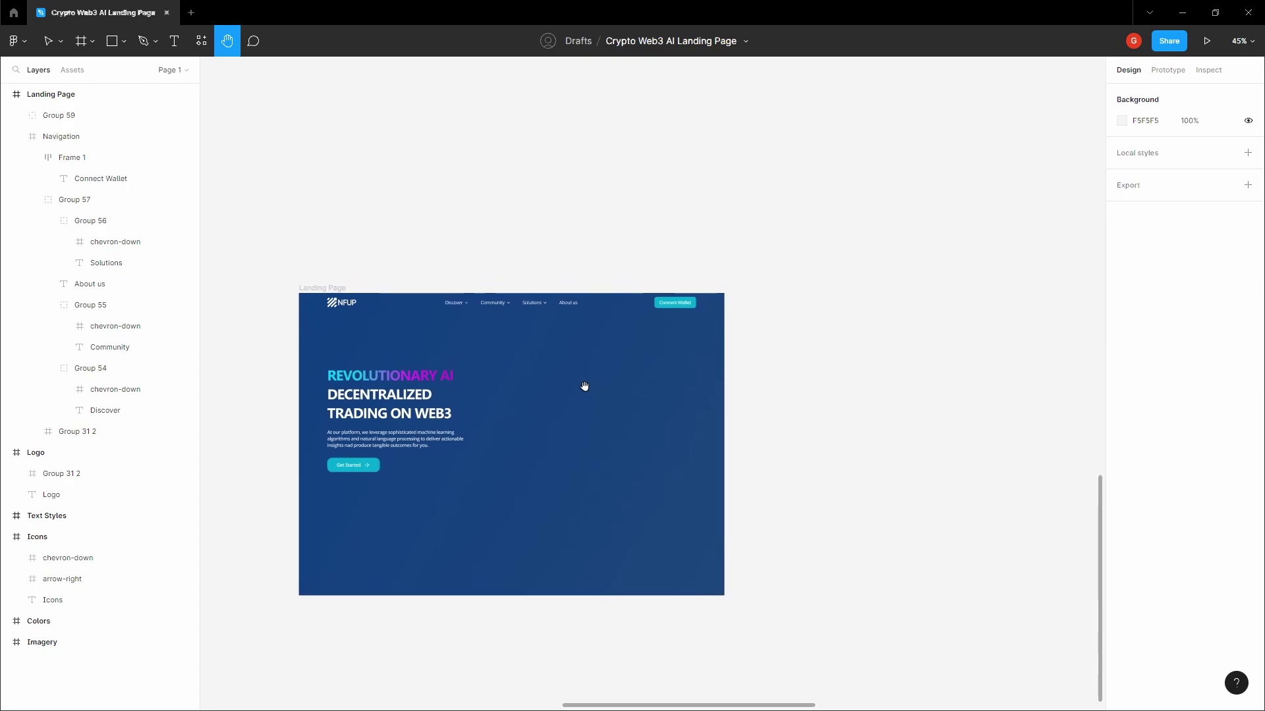
{"action": "key", "text": "v"}
{"action": "left_click", "coordinate": [334, 290]}
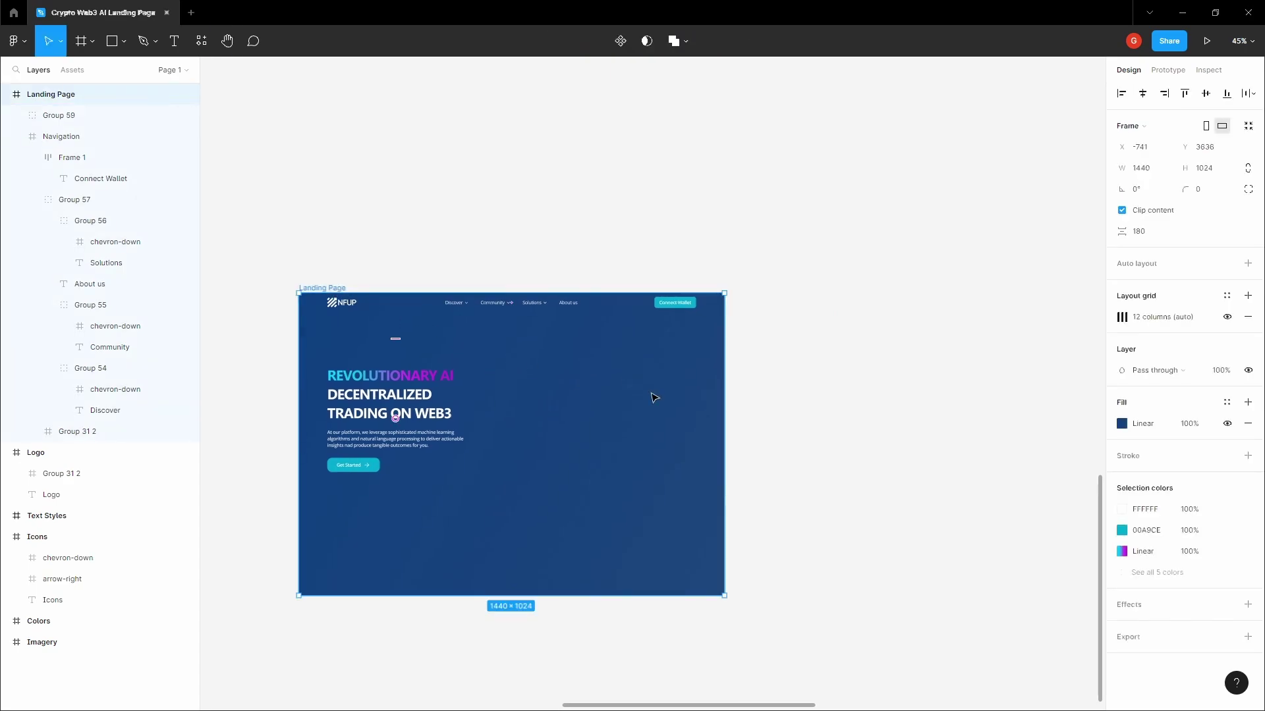
{"action": "left_click", "coordinate": [1230, 321]}
{"action": "left_click", "coordinate": [1230, 321]}
{"action": "left_click", "coordinate": [941, 288]}
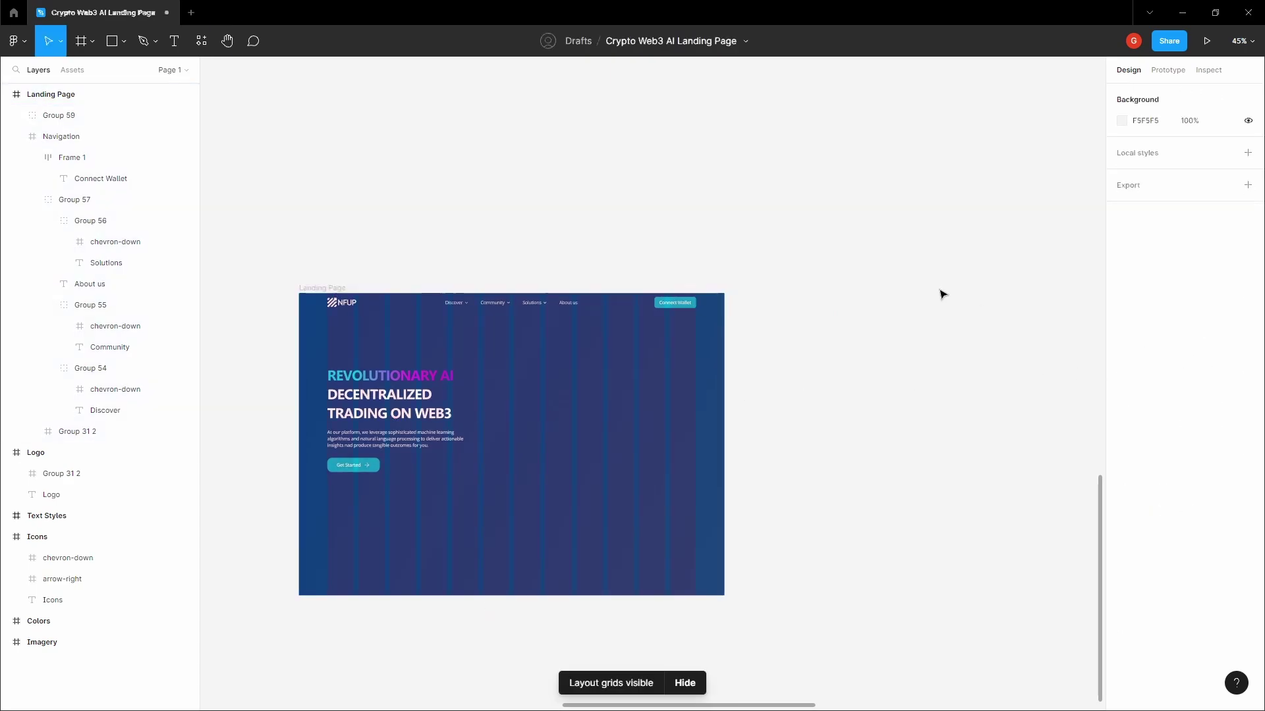
Step: Copy the phone mockup group from the Imagery frame
{"action": "scroll", "coordinate": [942, 288], "scroll_direction": "down", "scroll_amount": 3}
{"action": "key", "text": "space"}
{"action": "left_click_drag", "start_coordinate": [963, 253], "coordinate": [685, 359]}
{"action": "scroll", "coordinate": [815, 327], "scroll_direction": "up", "scroll_amount": 3}
{"action": "key", "text": "v"}
{"action": "left_click", "coordinate": [771, 321]}
{"action": "left_click", "coordinate": [659, 417]}
{"action": "key", "text": "space"}
{"action": "scroll", "coordinate": [422, 587], "scroll_direction": "down", "scroll_amount": 1}
{"action": "left_click_drag", "start_coordinate": [406, 602], "coordinate": [750, 313]}
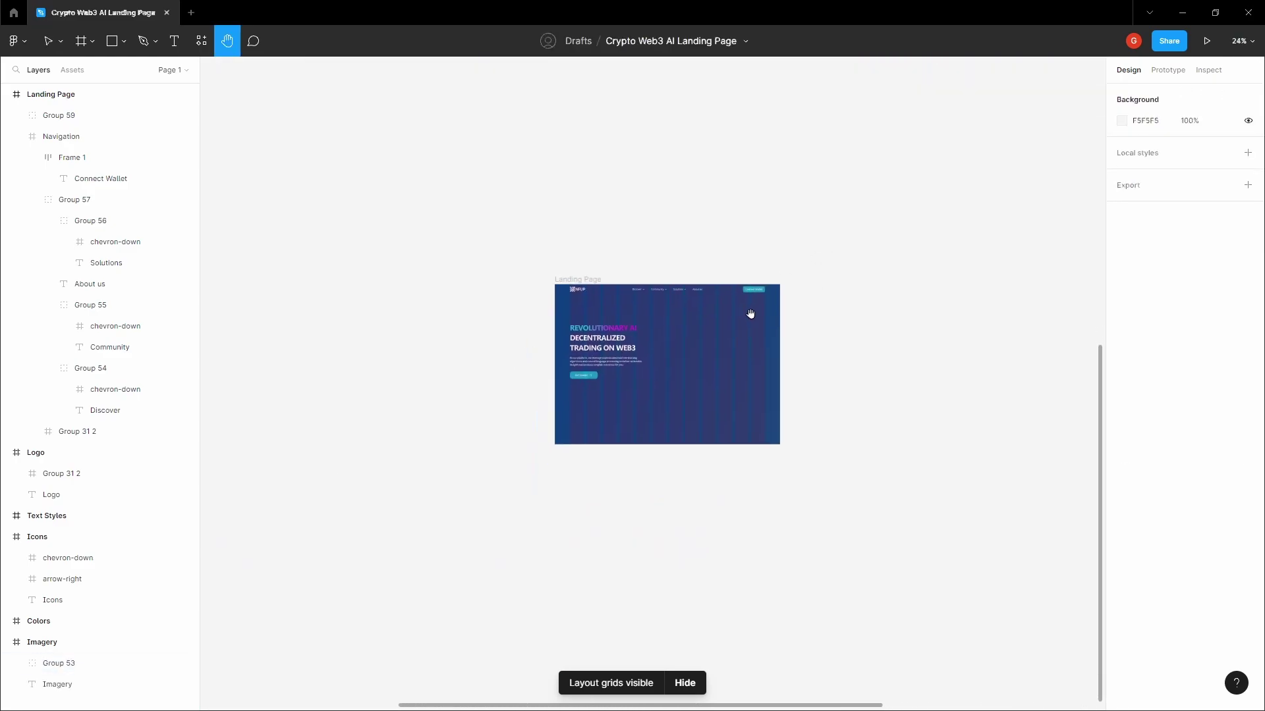
Step: Paste the phone mockup group into the Landing Page frame and move it beside the hero text
{"action": "left_click", "coordinate": [577, 281]}
{"action": "scroll", "coordinate": [730, 334], "scroll_direction": "up", "scroll_amount": 3}
{"action": "key", "text": "ctrl+v"}
{"action": "scroll", "coordinate": [729, 340], "scroll_direction": "up", "scroll_amount": 4}
{"action": "left_click_drag", "start_coordinate": [461, 500], "coordinate": [761, 354]}
Step: Position the phone mockup group beside the hero text at X 730, Y 226, aligned to the layout grid columns
{"action": "scroll", "coordinate": [771, 338], "scroll_direction": "up", "scroll_amount": 3}
{"action": "left_click_drag", "start_coordinate": [797, 312], "coordinate": [821, 280]}
{"action": "scroll", "coordinate": [830, 290], "scroll_direction": "up", "scroll_amount": 10}
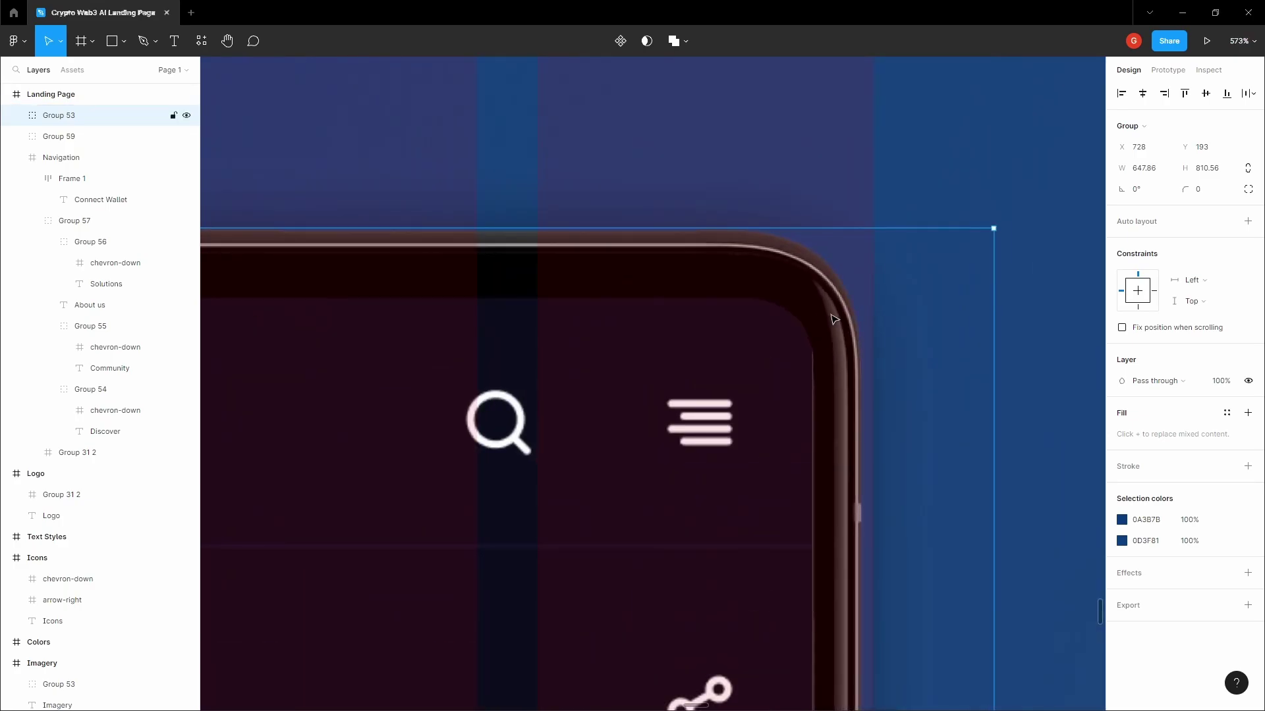
{"action": "scroll", "coordinate": [834, 317], "scroll_direction": "down", "scroll_amount": 4}
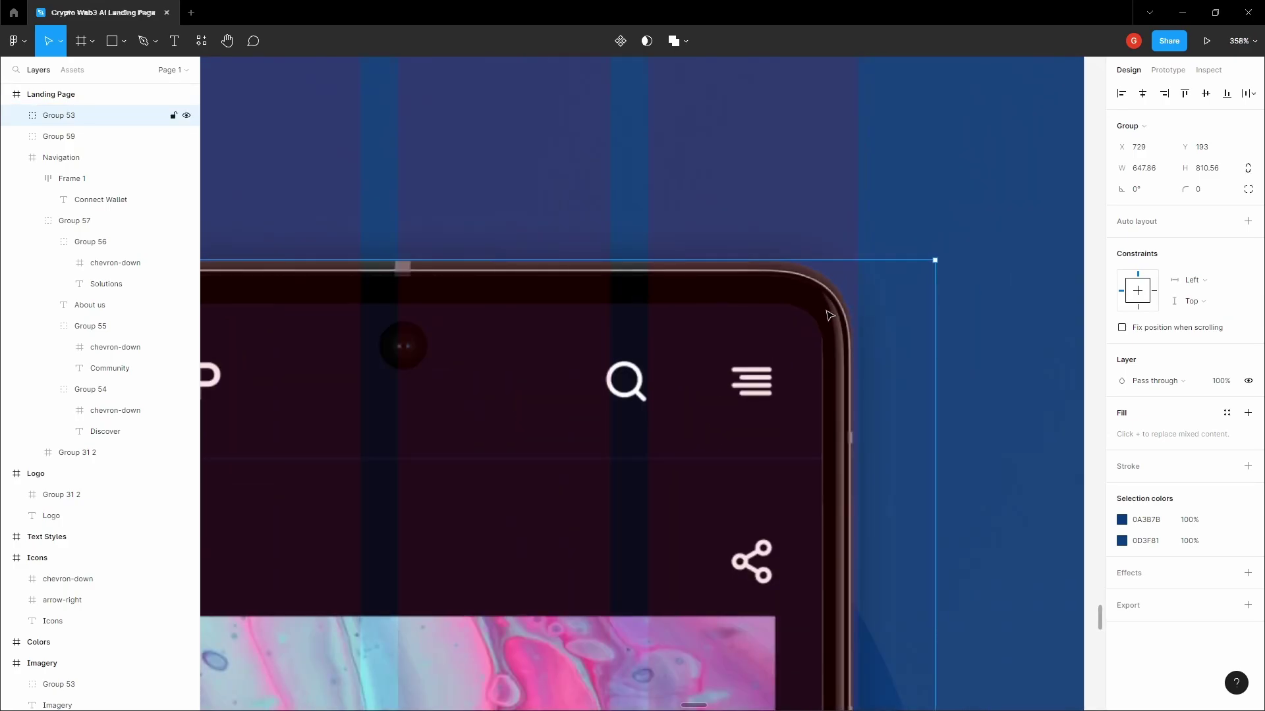
{"action": "key", "text": "Right"}
{"action": "scroll", "coordinate": [820, 314], "scroll_direction": "down", "scroll_amount": 10}
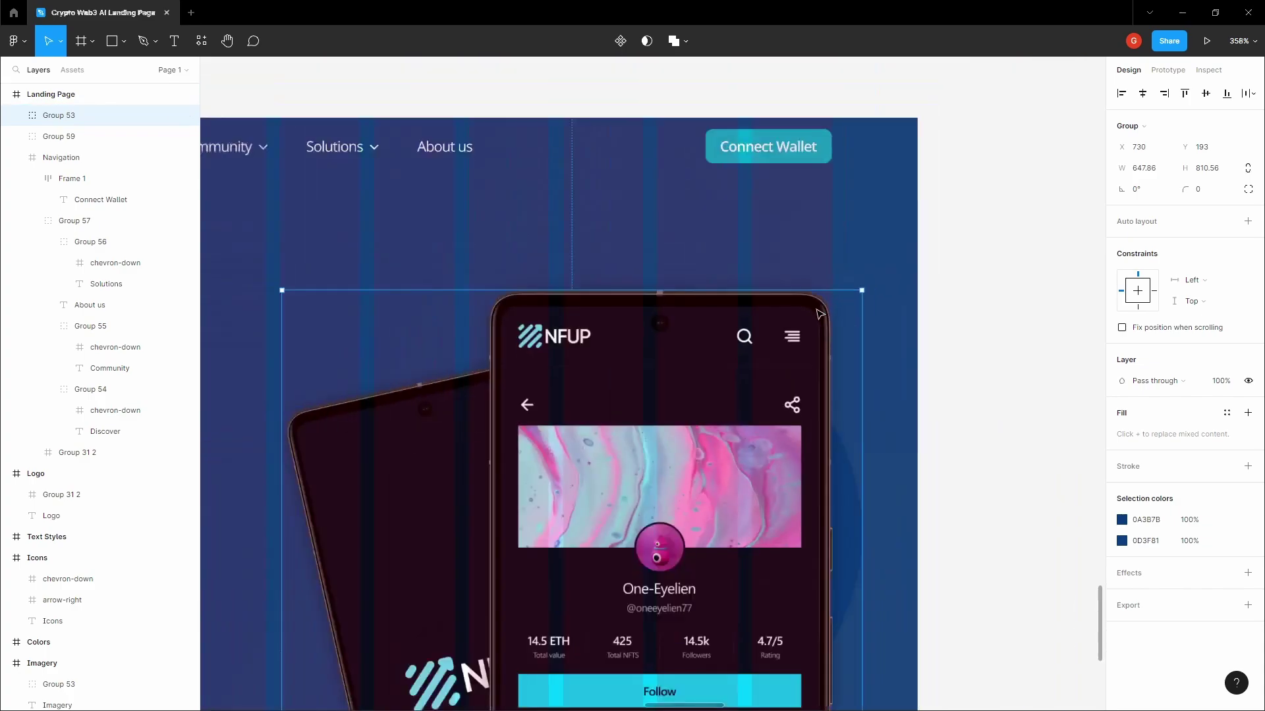
{"action": "scroll", "coordinate": [820, 314], "scroll_direction": "down", "scroll_amount": 3}
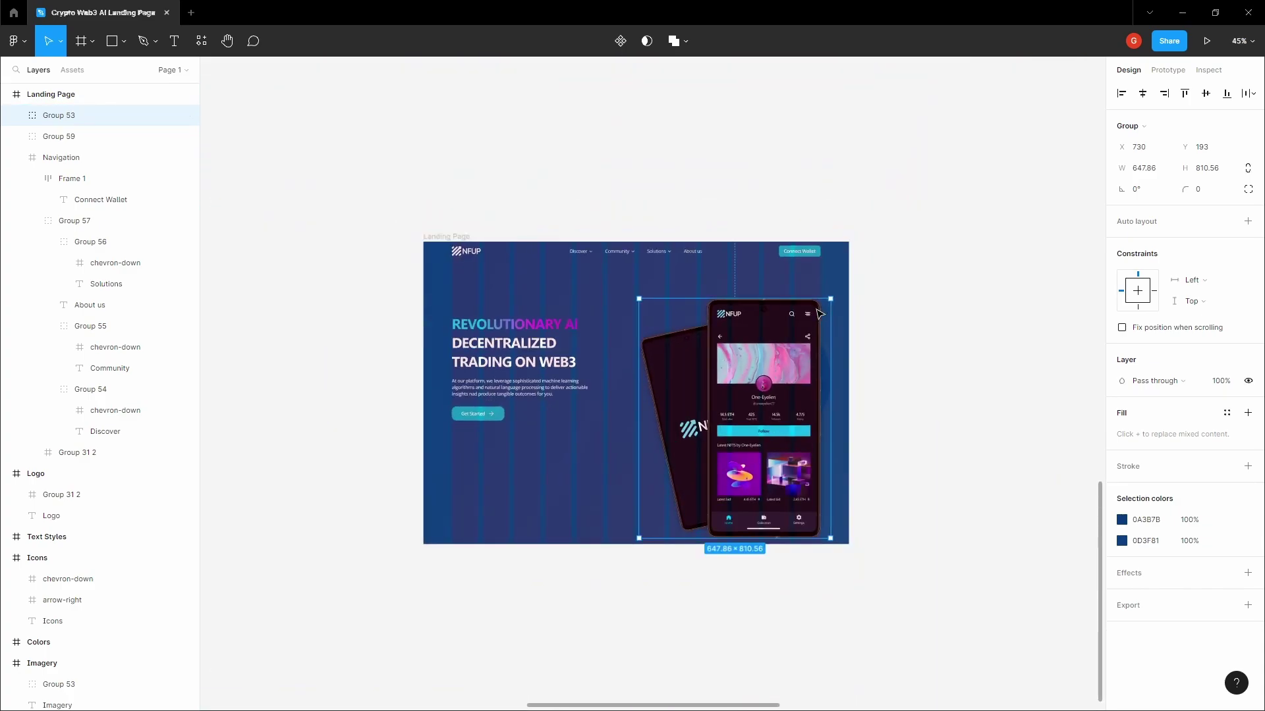
{"action": "left_click_drag", "start_coordinate": [805, 330], "coordinate": [805, 340]}
{"action": "left_click", "coordinate": [918, 319]}
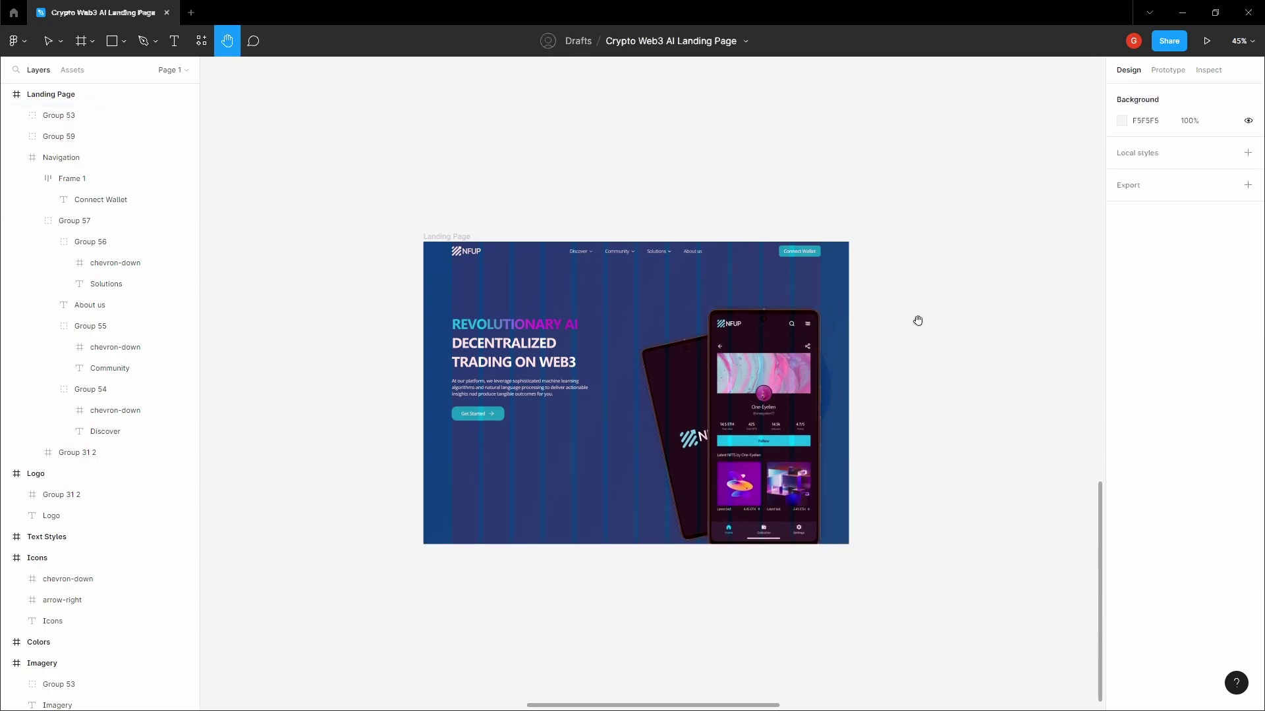
Step: Hide the layout grid to review the hero section with the phone mockup, and show the grid again
{"action": "key", "text": "ctrl+shift+4"}
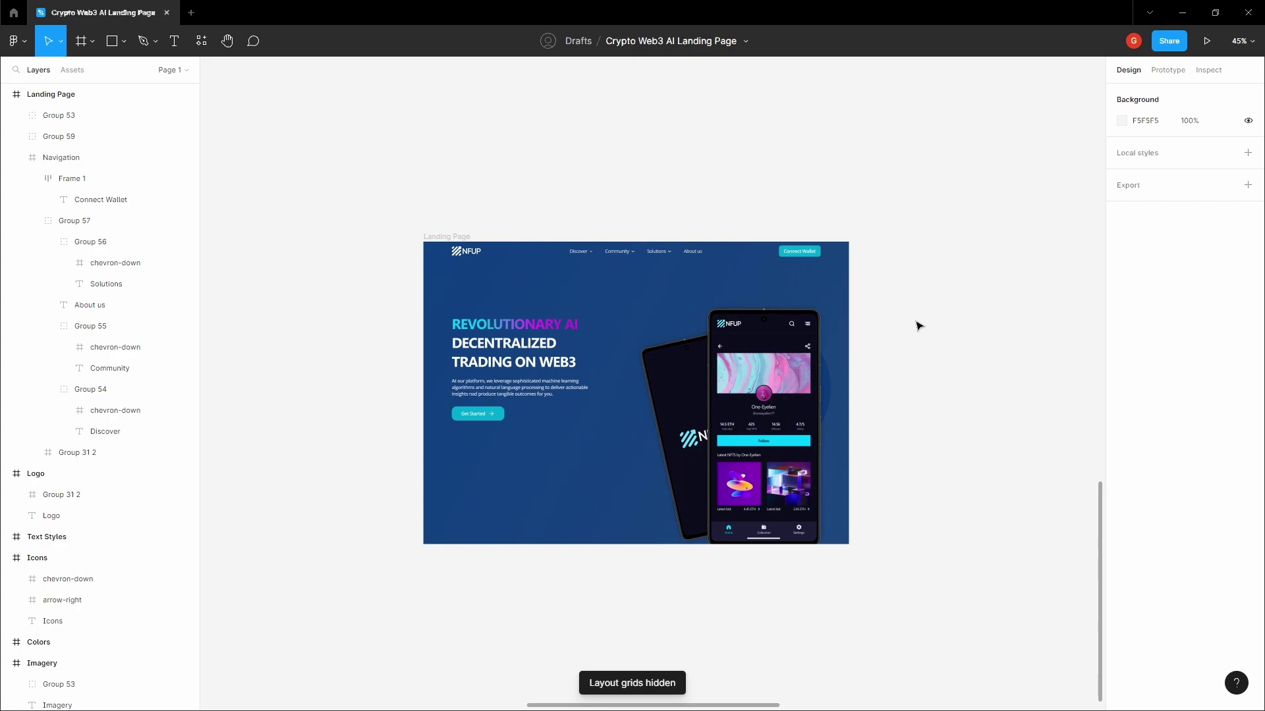
{"action": "key", "text": "space"}
{"action": "left_click_drag", "start_coordinate": [912, 327], "coordinate": [883, 312]}
{"action": "left_click", "coordinate": [697, 345]}
{"action": "left_click", "coordinate": [571, 319]}
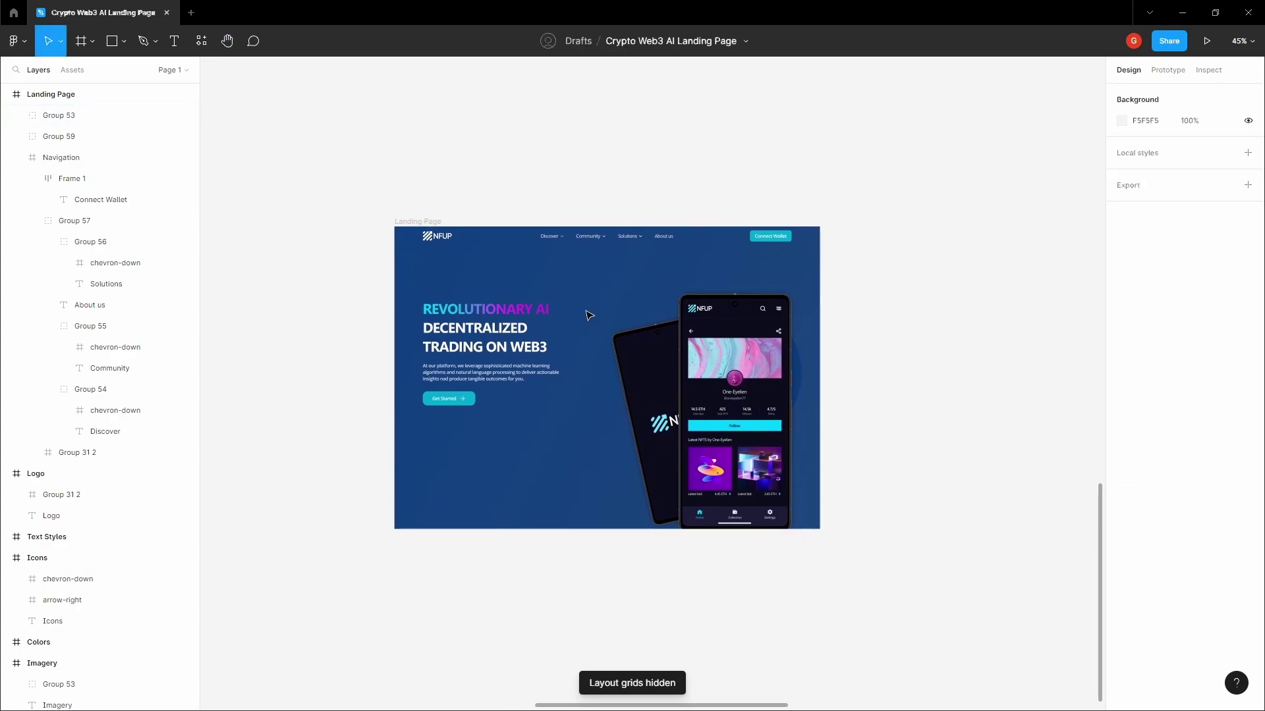
{"action": "left_click", "coordinate": [672, 361]}
{"action": "scroll", "coordinate": [710, 380], "scroll_direction": "up", "scroll_amount": 3, "text": "ctrl"}
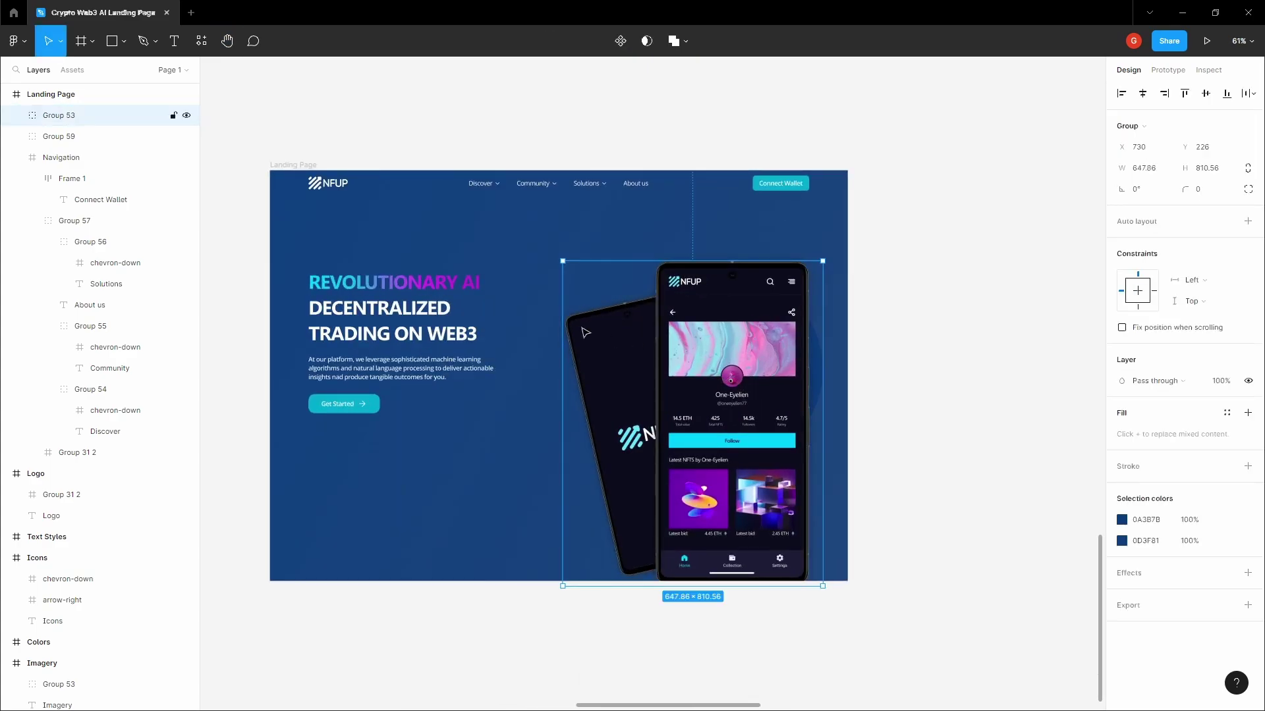
{"action": "left_click", "coordinate": [501, 292]}
{"action": "key", "text": "o"}
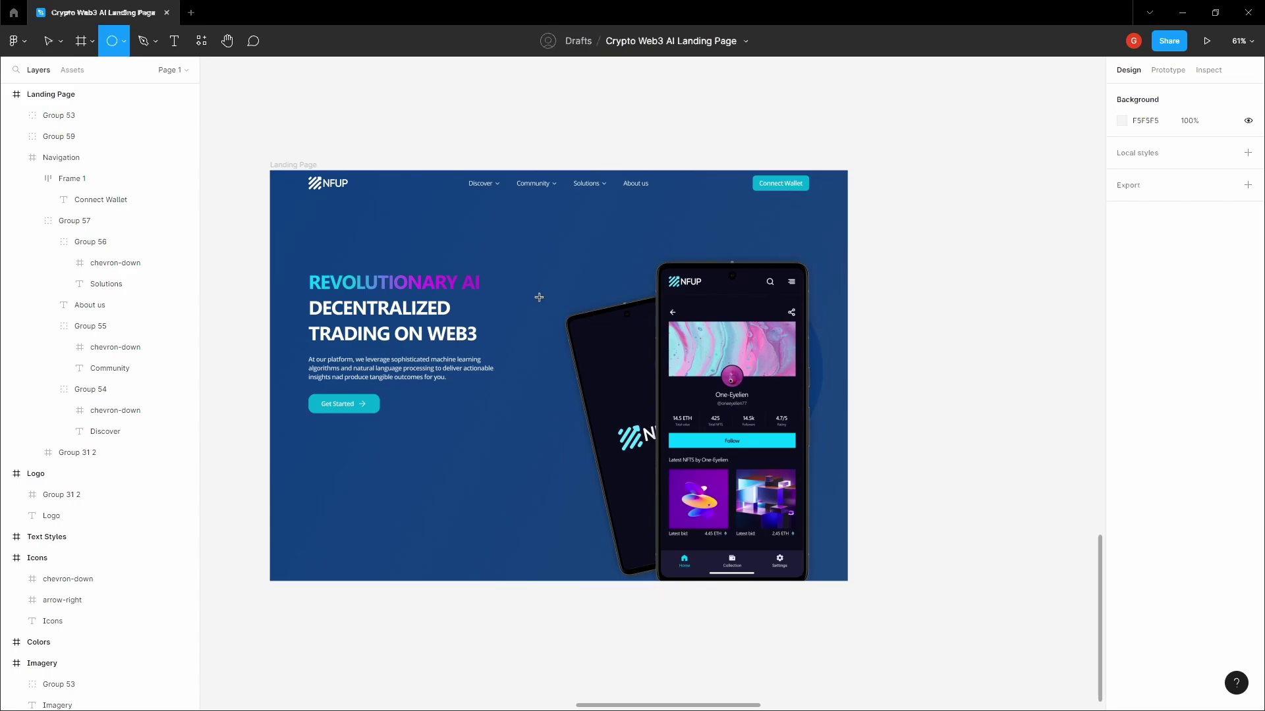
{"action": "key", "text": "v"}
{"action": "key", "text": "ctrl+shift+4"}
Step: Draw a 617 × 617 circle over the phone mockup and place it at X 728, Y 285
{"action": "key", "text": "o"}
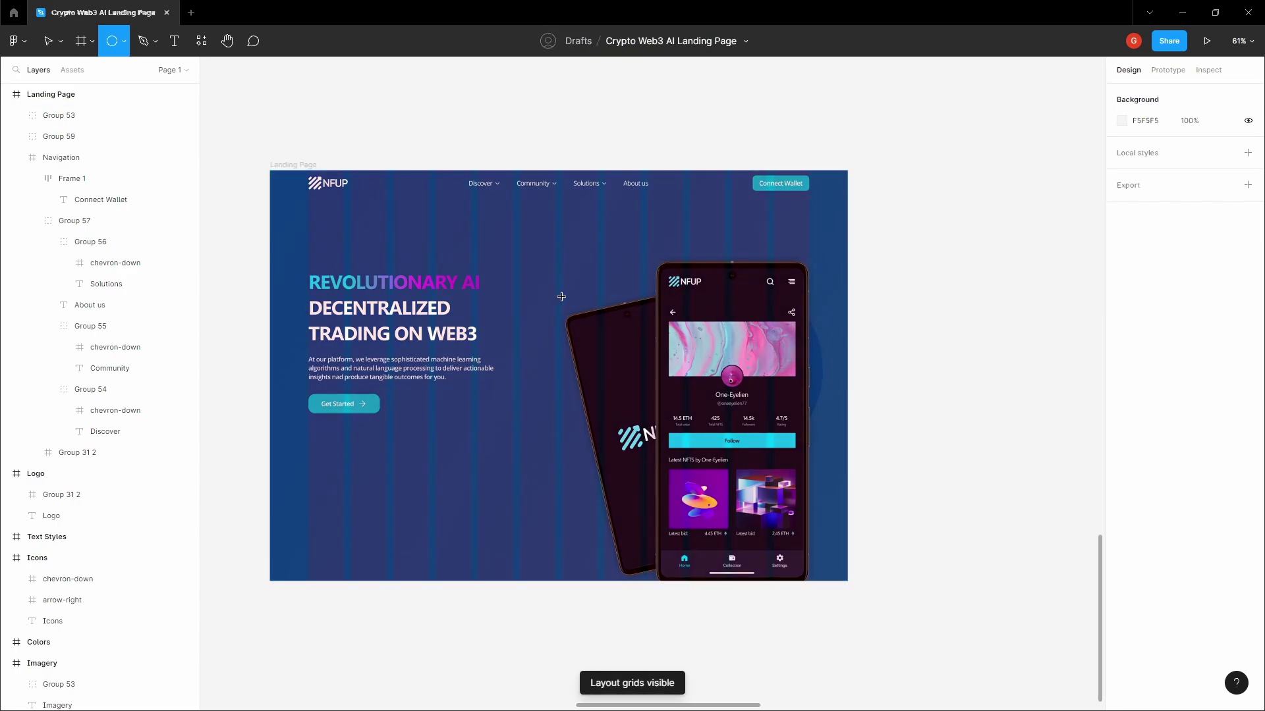
{"action": "left_click_drag", "start_coordinate": [561, 266], "coordinate": [809, 384]}
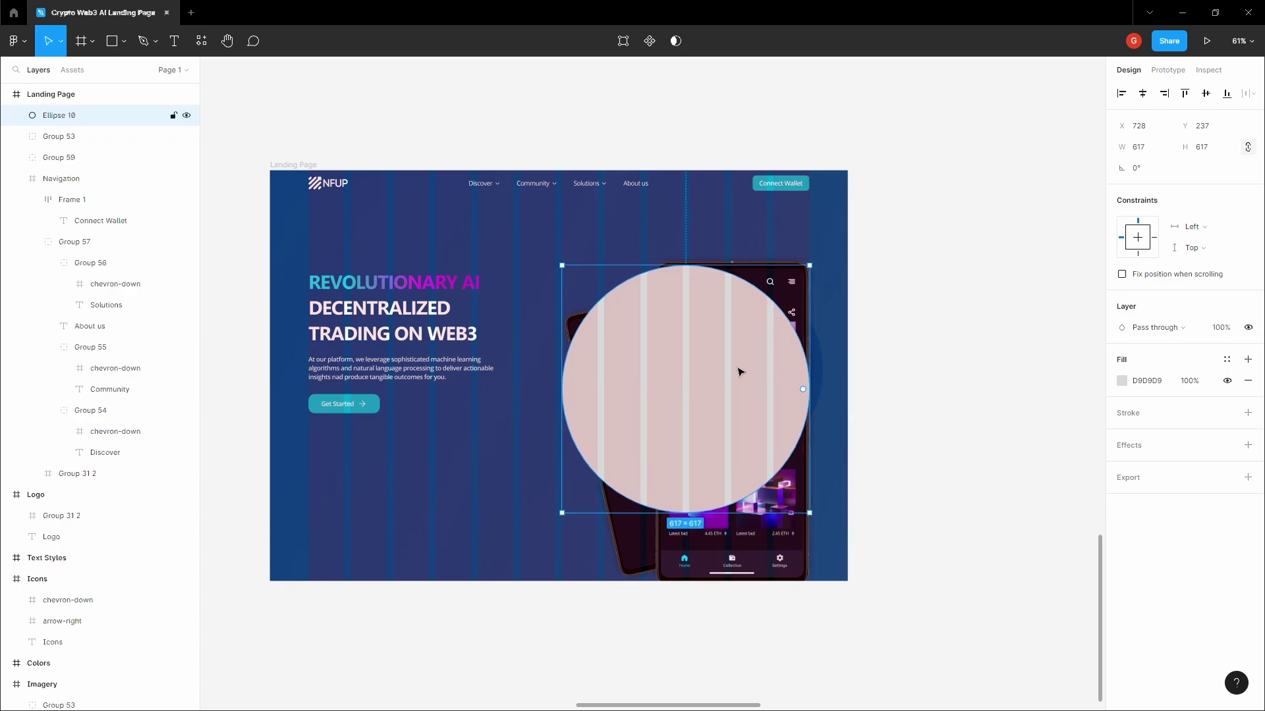
{"action": "mouse_move", "coordinate": [676, 315]}
{"action": "left_mouse_down"}
{"action": "mouse_move", "coordinate": [678, 353]}
{"action": "mouse_move", "coordinate": [677, 334]}
{"action": "left_mouse_up"}
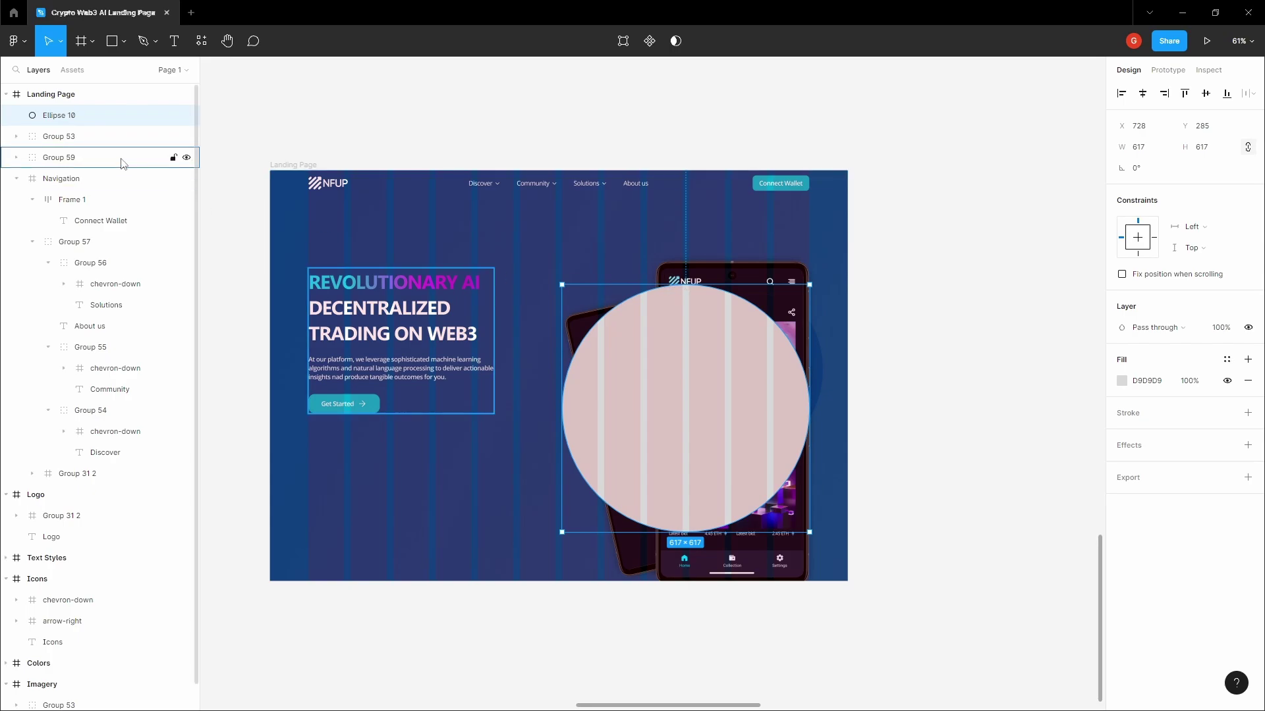
Step: Reorder the circle so it sits directly behind the phone mockup group
{"action": "left_click_drag", "start_coordinate": [107, 120], "coordinate": [110, 149]}
{"action": "left_click", "coordinate": [85, 122]}
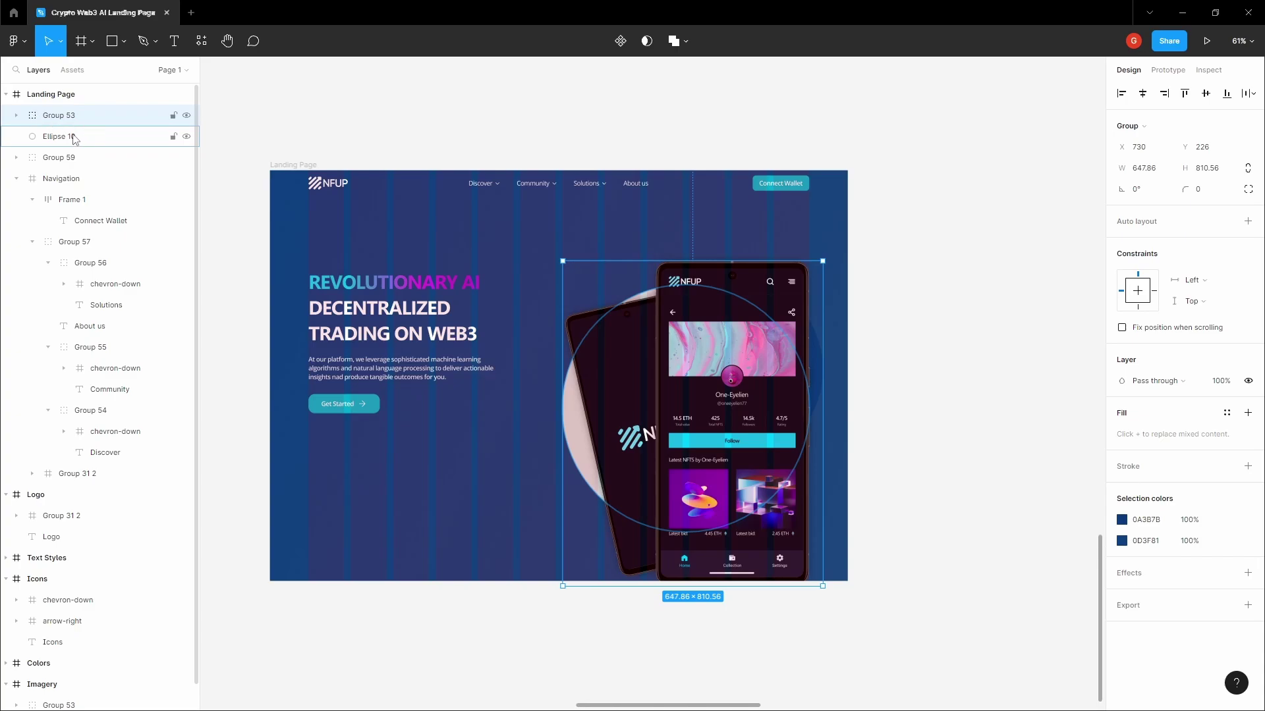
{"action": "left_click", "coordinate": [81, 137]}
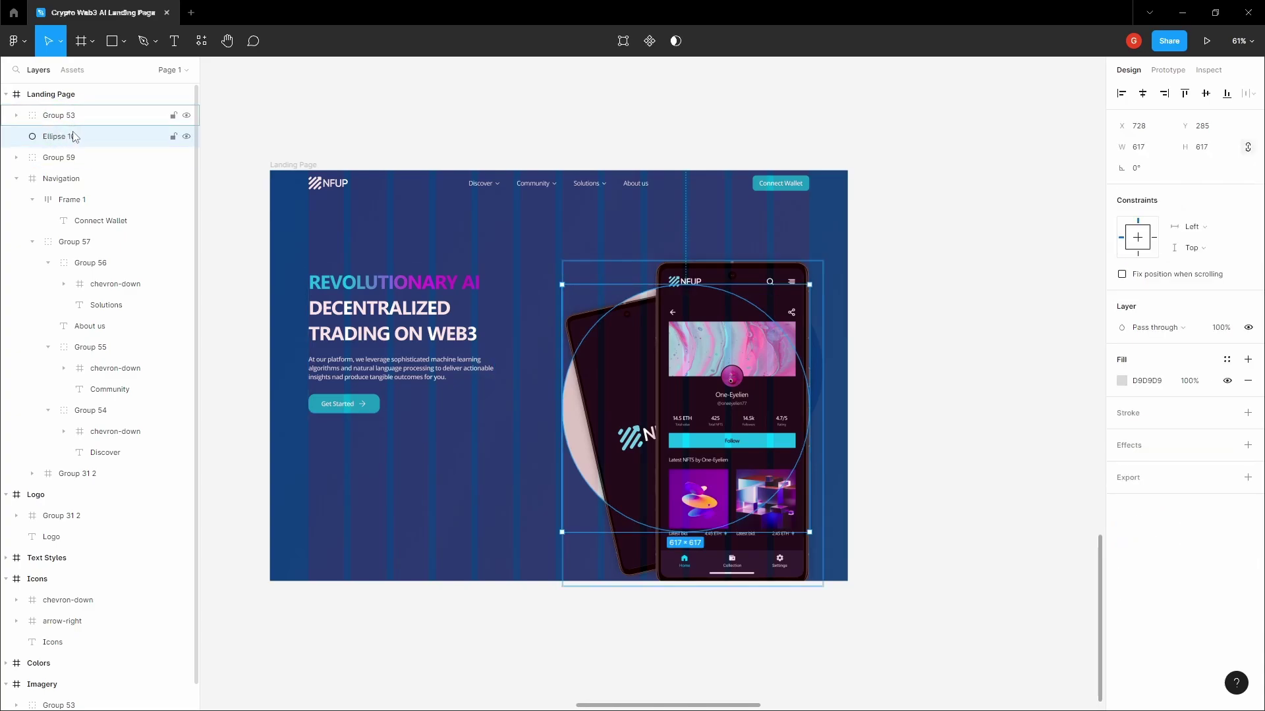
{"action": "scroll", "coordinate": [912, 299], "scroll_direction": "down", "scroll_amount": 2}
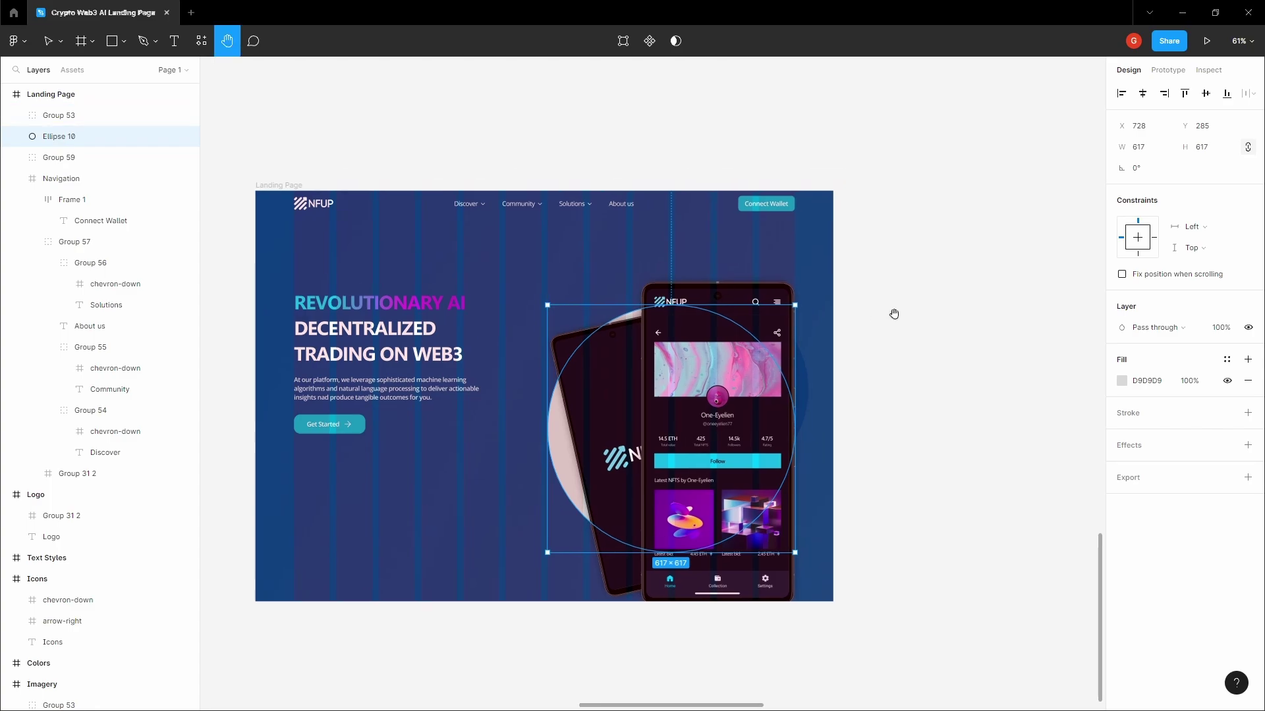
Step: Hide and lock the phone mockup group so that only the circle remains editable
{"action": "left_click", "coordinate": [788, 295]}
{"action": "left_click", "coordinate": [186, 115]}
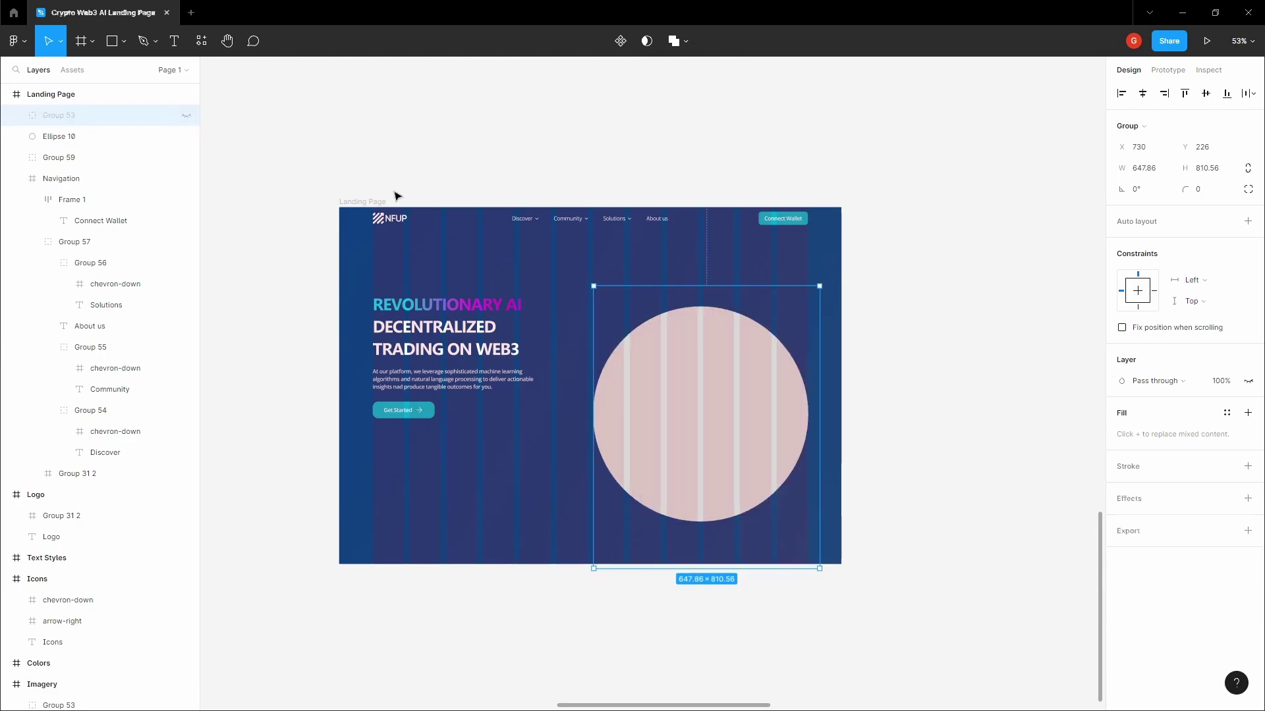
{"action": "left_click", "coordinate": [753, 373]}
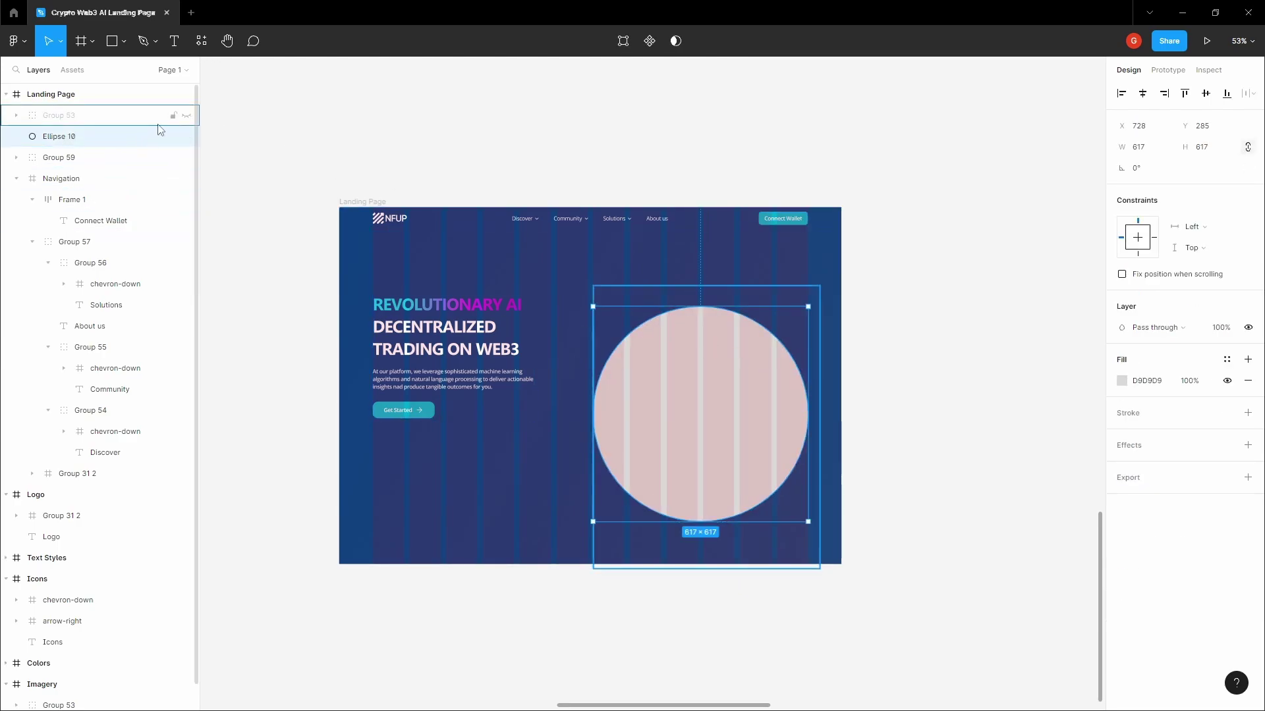
{"action": "left_click", "coordinate": [173, 116]}
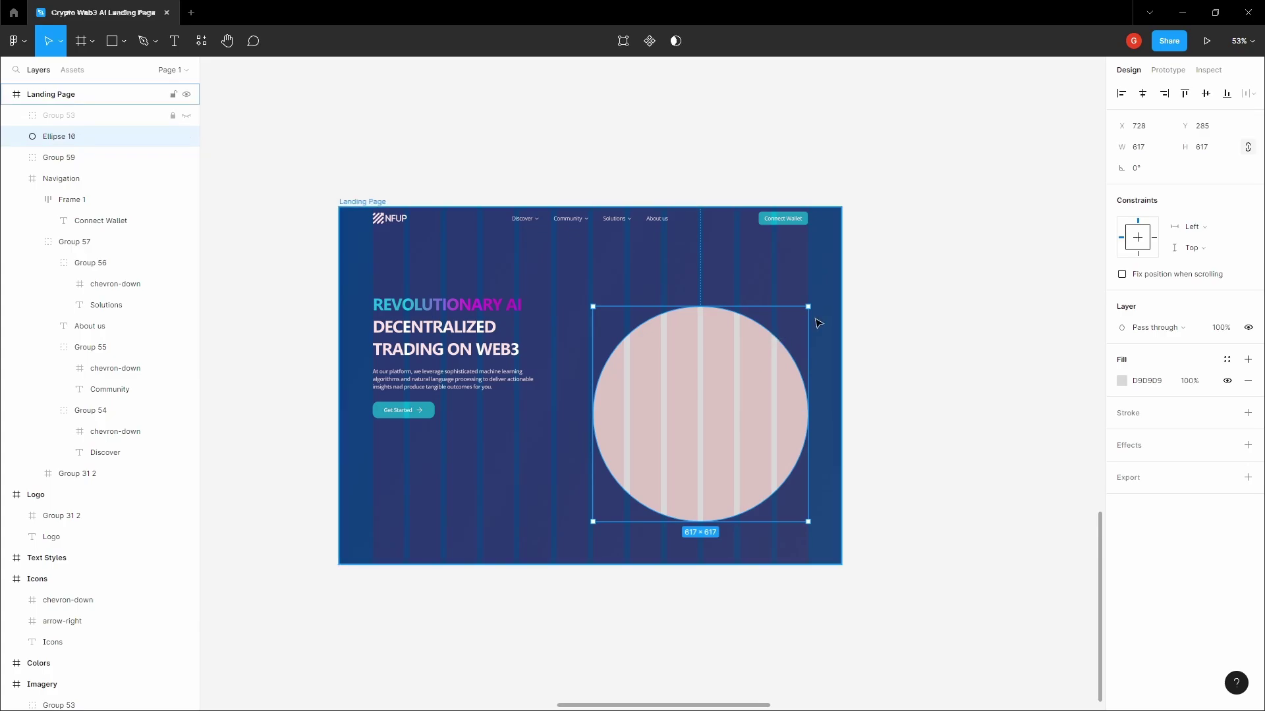
Step: Duplicate the circle, enlarge the copy to 712 × 712 and centre it behind the original circle
{"action": "key", "text": "ctrl+d"}
{"action": "left_click_drag", "start_coordinate": [807, 318], "coordinate": [841, 318]}
{"action": "left_click", "coordinate": [619, 490], "text": "shift"}
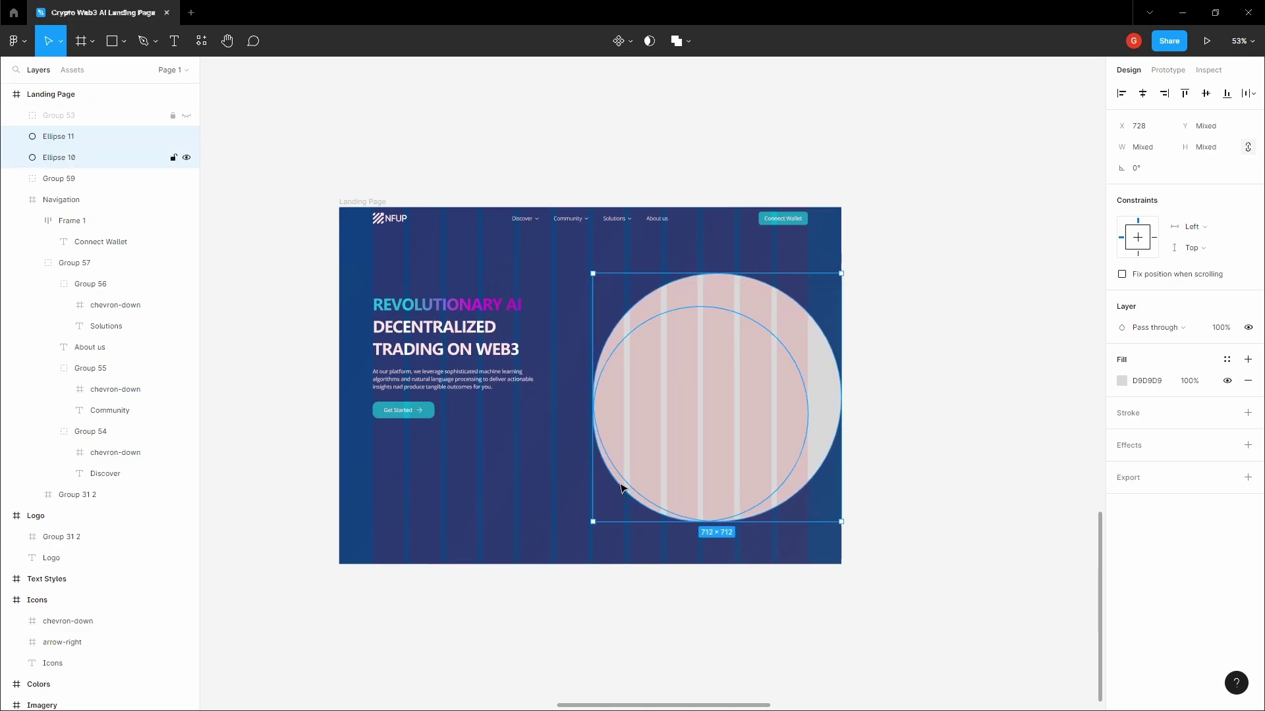
{"action": "left_click", "coordinate": [1144, 94]}
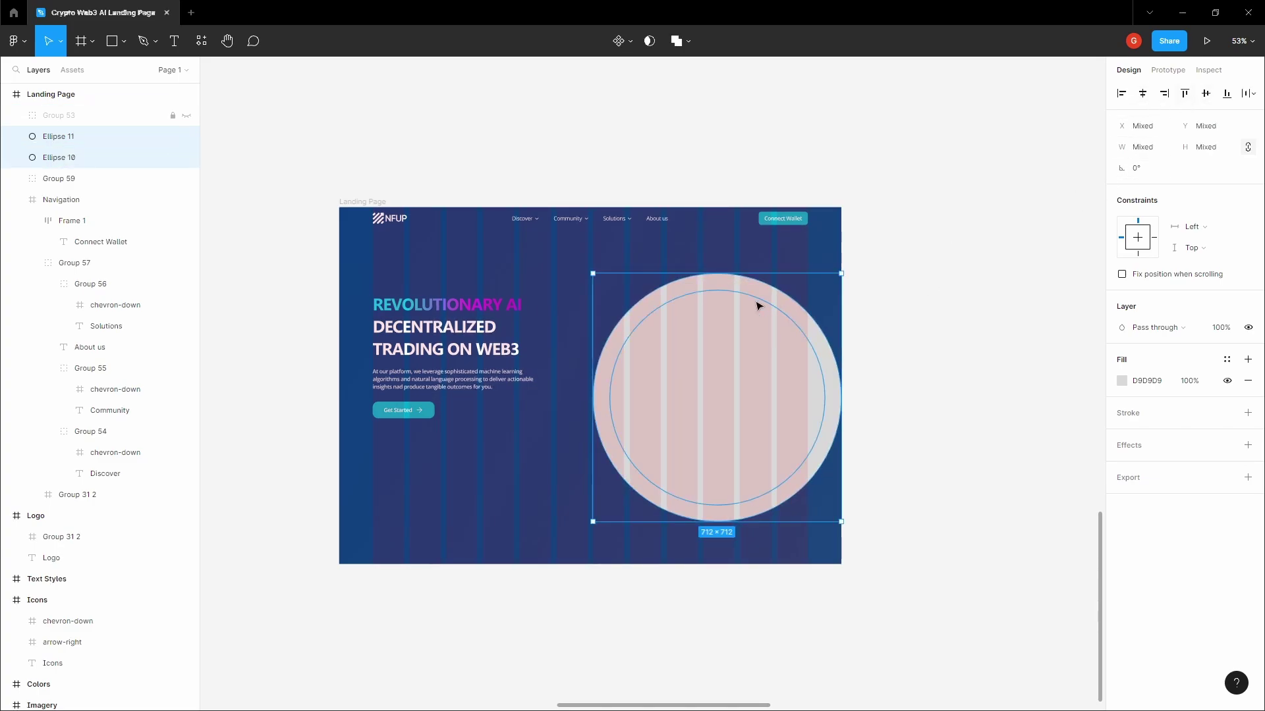
{"action": "left_click", "coordinate": [743, 331]}
{"action": "left_click", "coordinate": [122, 165]}
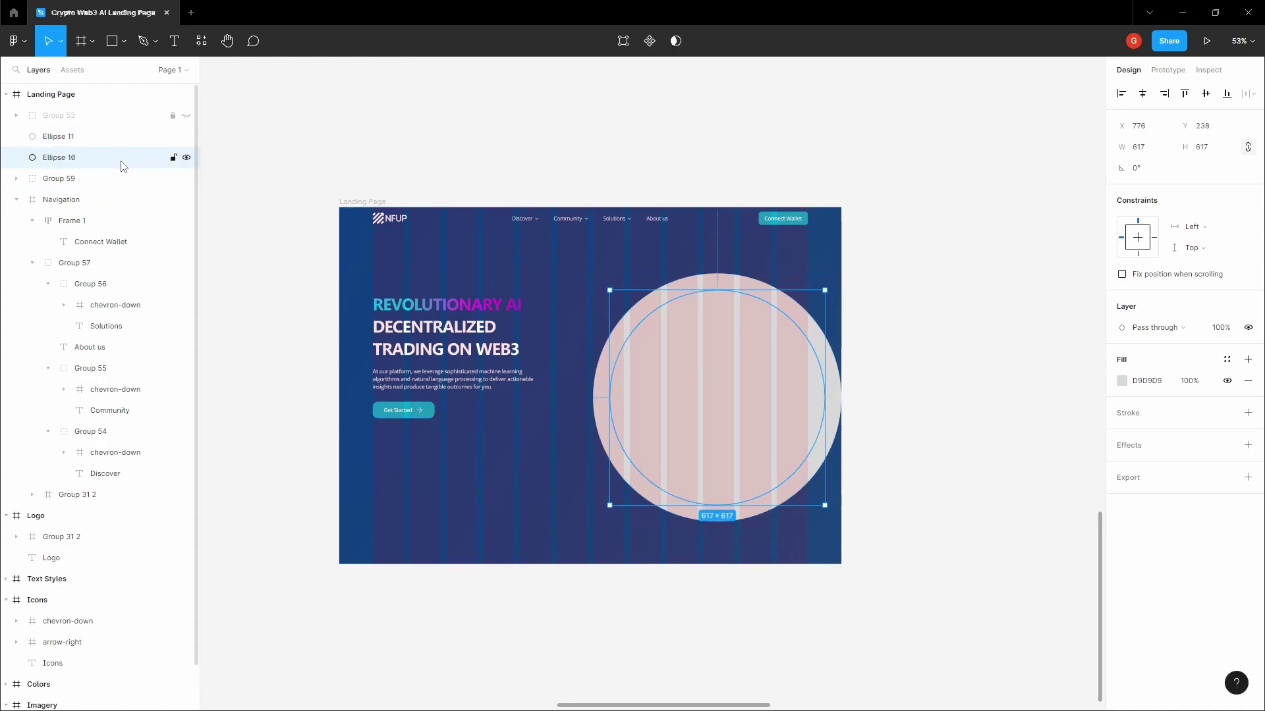
{"action": "left_click_drag", "start_coordinate": [111, 166], "coordinate": [111, 137]}
Step: Fill the smaller circle with the dark blue 0C3E82 sampled from the second Primary swatch in the Colors frame
{"action": "key", "text": "space"}
{"action": "left_click_drag", "start_coordinate": [633, 162], "coordinate": [534, 316]}
{"action": "scroll", "coordinate": [534, 316], "scroll_direction": "down", "scroll_amount": 3}
{"action": "left_click_drag", "start_coordinate": [647, 249], "coordinate": [625, 320]}
{"action": "scroll", "coordinate": [641, 323], "scroll_direction": "down", "scroll_amount": 2}
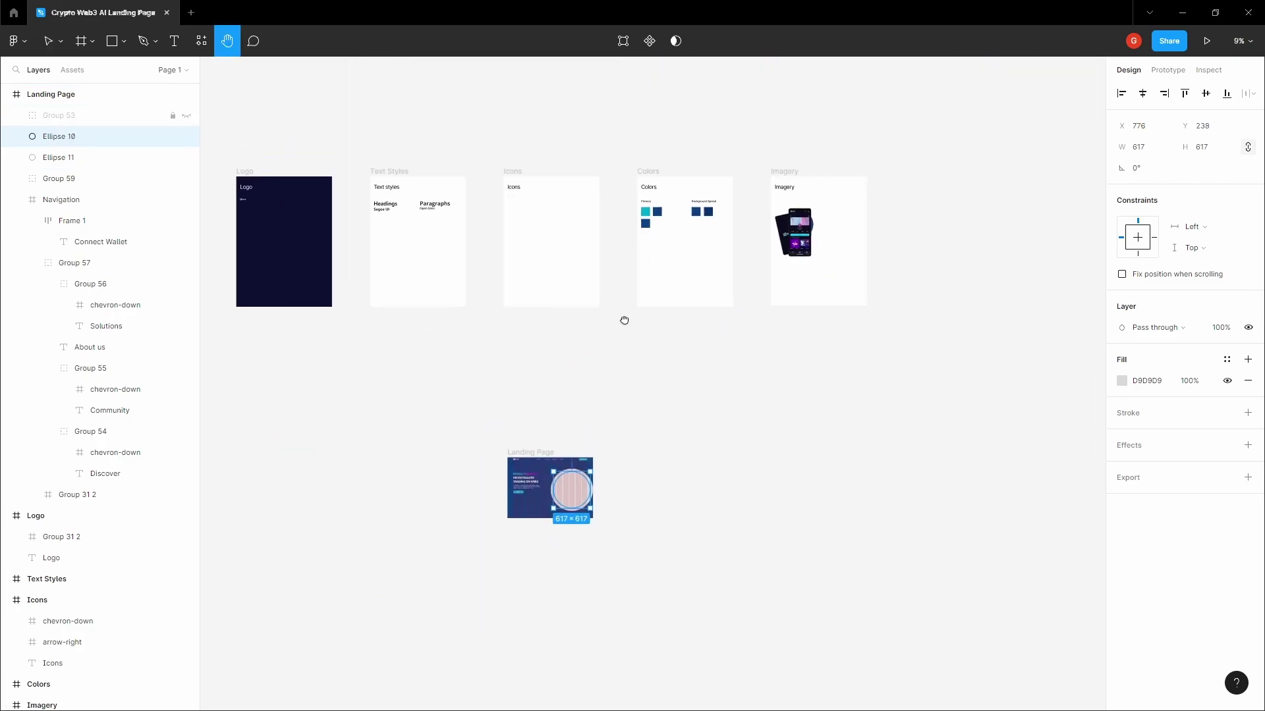
{"action": "scroll", "coordinate": [669, 260], "scroll_direction": "up", "scroll_amount": 3}
{"action": "key", "text": "v"}
{"action": "left_click", "coordinate": [1122, 380]}
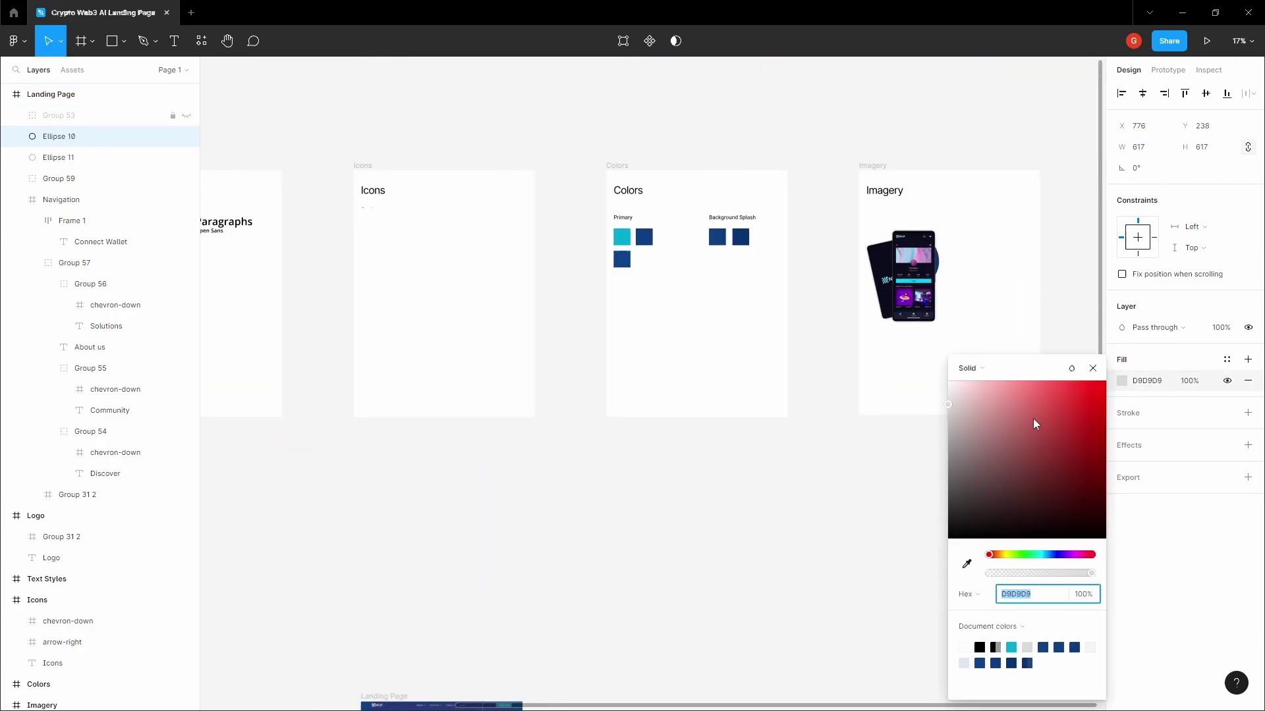
{"action": "left_click", "coordinate": [966, 560]}
{"action": "scroll", "coordinate": [652, 190], "scroll_direction": "up", "scroll_amount": 5}
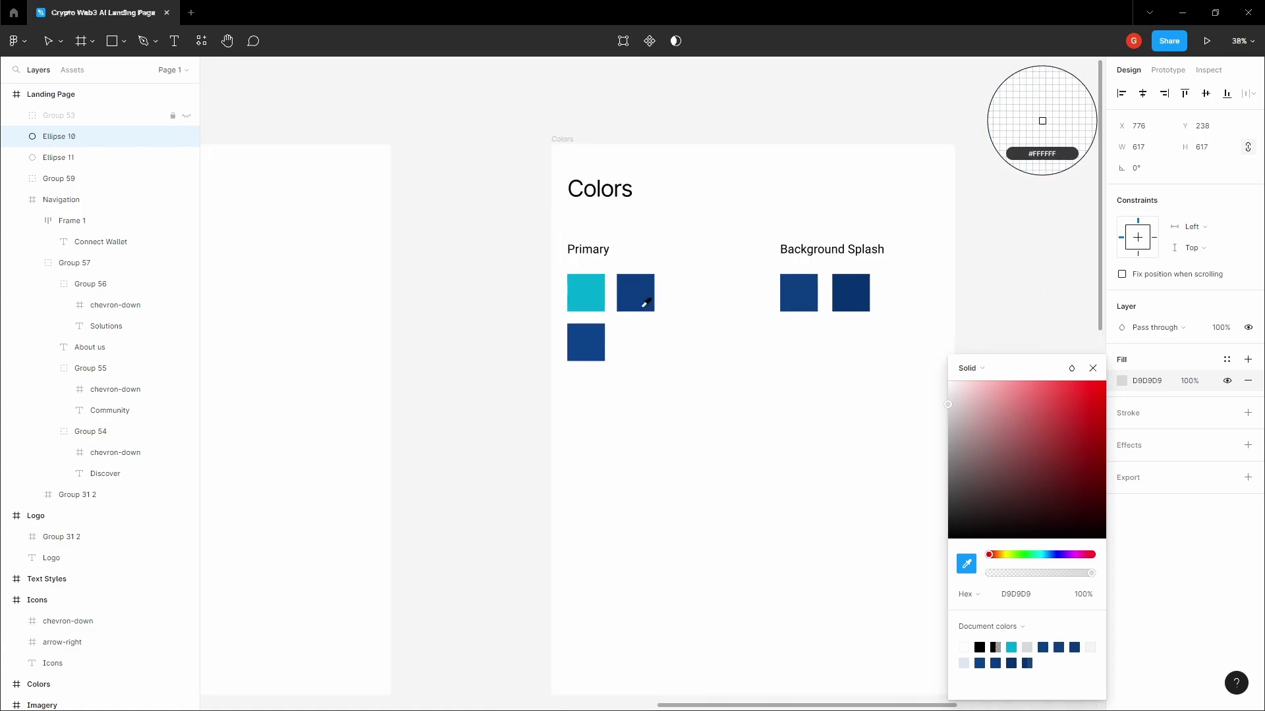
{"action": "left_click", "coordinate": [635, 287]}
Step: Fill the larger circle with the blue 0D438B sampled from the third Primary swatch in the Colors frame
{"action": "scroll", "coordinate": [635, 291], "scroll_direction": "down", "scroll_amount": 10}
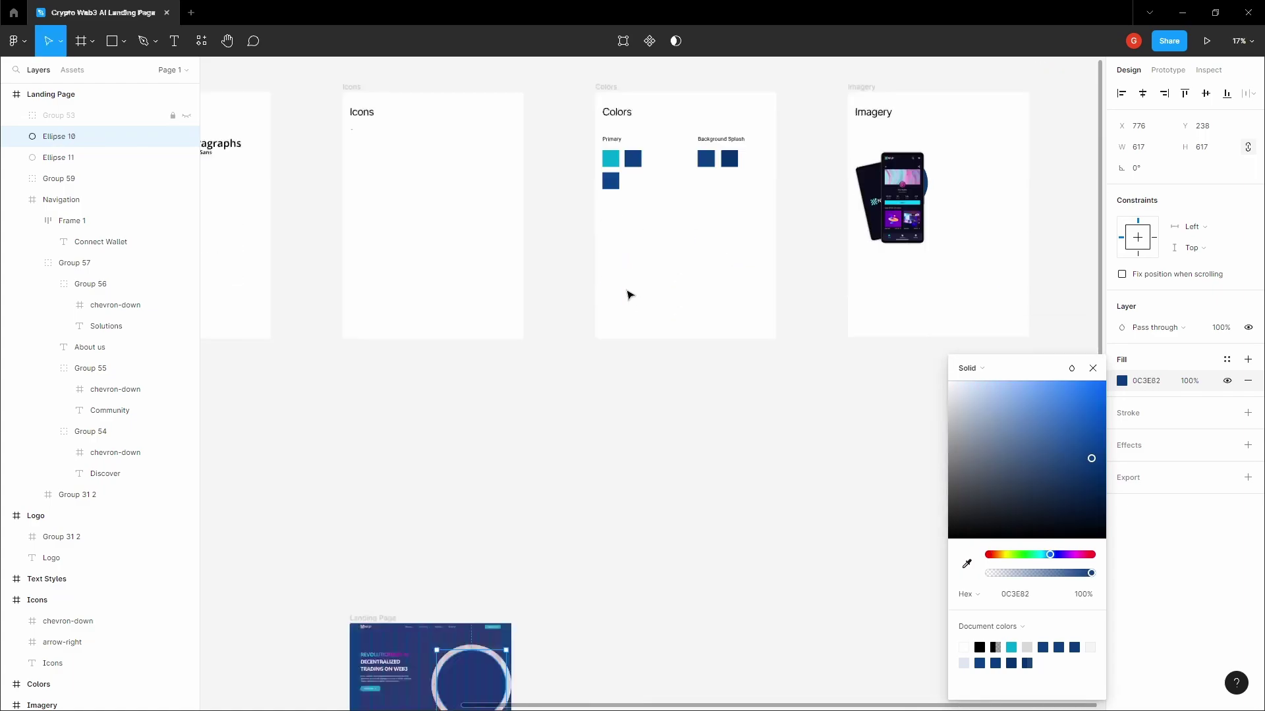
{"action": "scroll", "coordinate": [455, 409], "scroll_direction": "up", "scroll_amount": 6}
{"action": "left_click", "coordinate": [532, 480]}
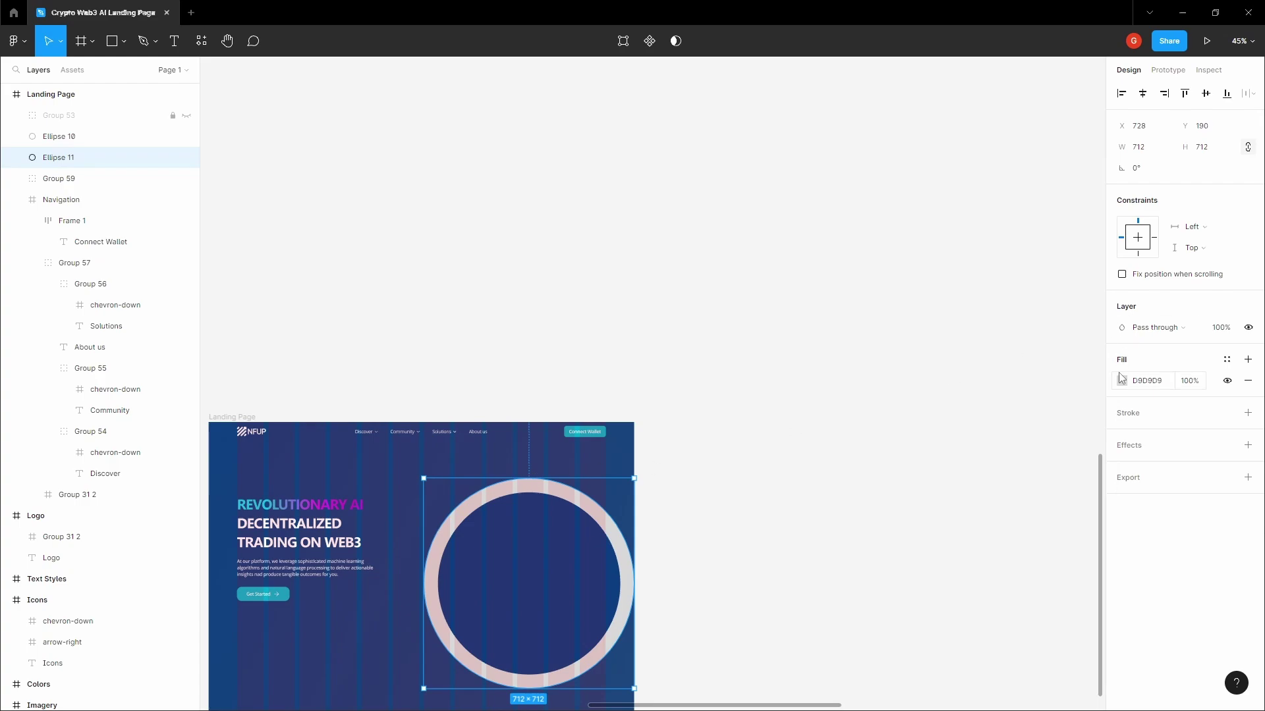
{"action": "left_click", "coordinate": [1123, 382]}
{"action": "left_click", "coordinate": [968, 571]}
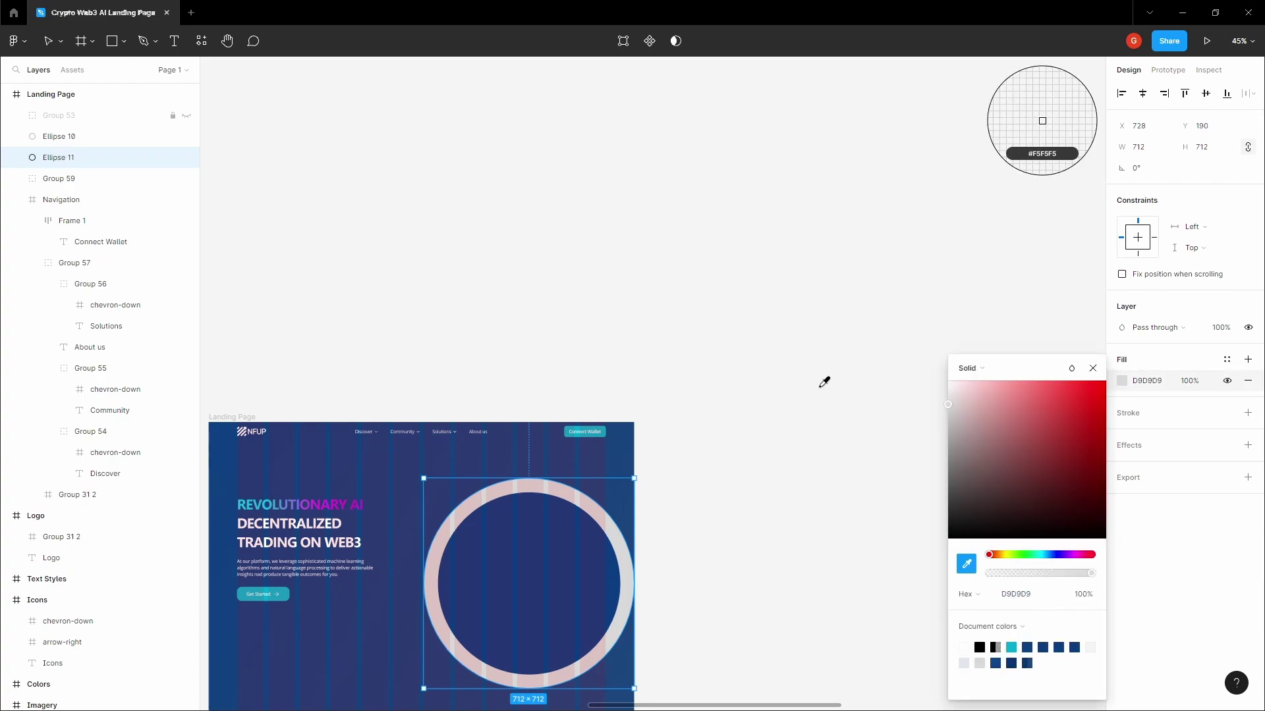
{"action": "scroll", "coordinate": [822, 384], "scroll_direction": "down", "scroll_amount": 3}
{"action": "scroll", "coordinate": [843, 364], "scroll_direction": "up", "scroll_amount": 5}
{"action": "scroll", "coordinate": [884, 335], "scroll_direction": "up", "scroll_amount": 2}
{"action": "left_click", "coordinate": [820, 319]}
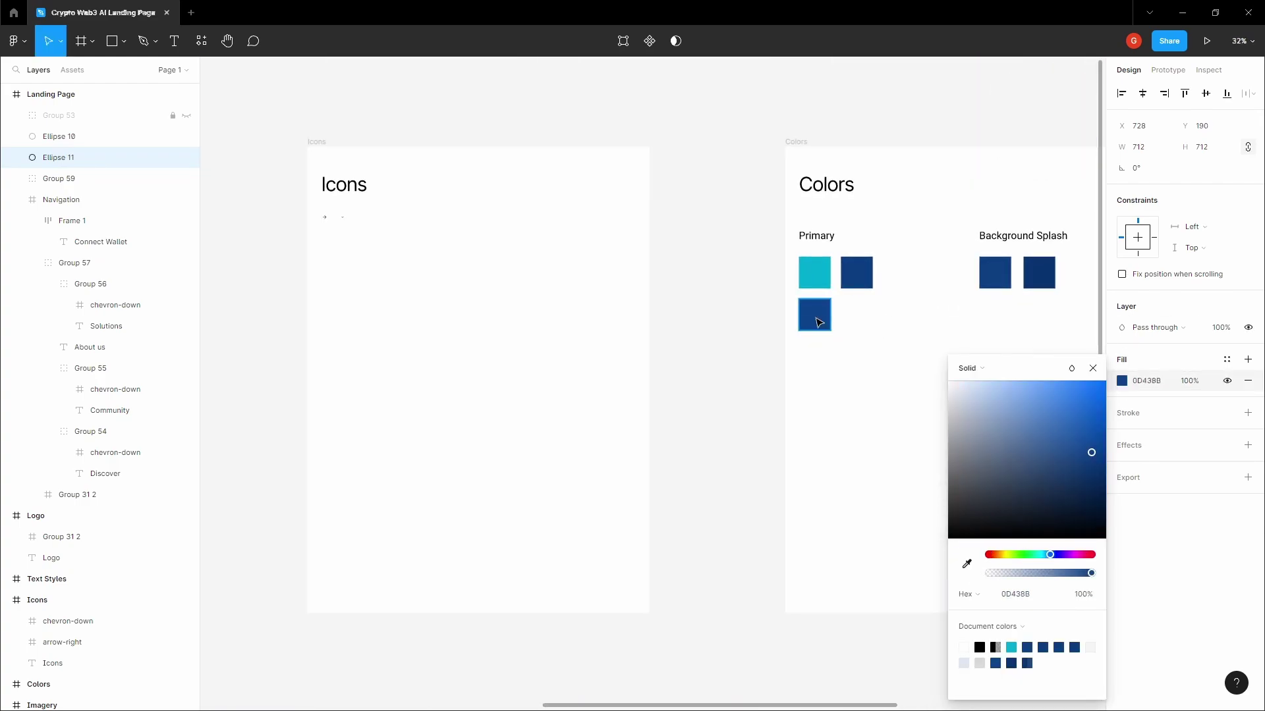
{"action": "scroll", "coordinate": [708, 343], "scroll_direction": "down", "scroll_amount": 10}
{"action": "left_click", "coordinate": [711, 342]}
Step: Group the two concentric blue circles in the Landing Page frame
{"action": "key", "text": "space"}
{"action": "left_click_drag", "start_coordinate": [670, 341], "coordinate": [812, 136]}
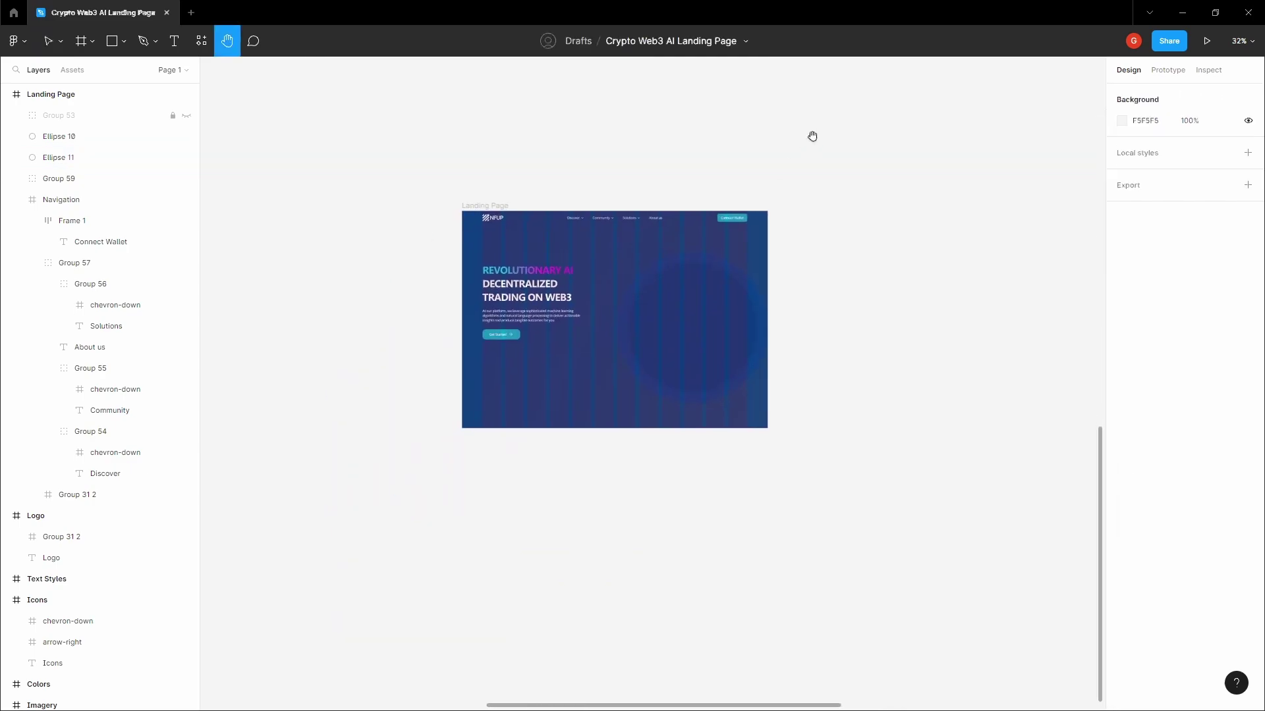
{"action": "key", "text": "v"}
{"action": "left_click", "coordinate": [680, 292]}
{"action": "left_click", "coordinate": [617, 320], "text": "shift"}
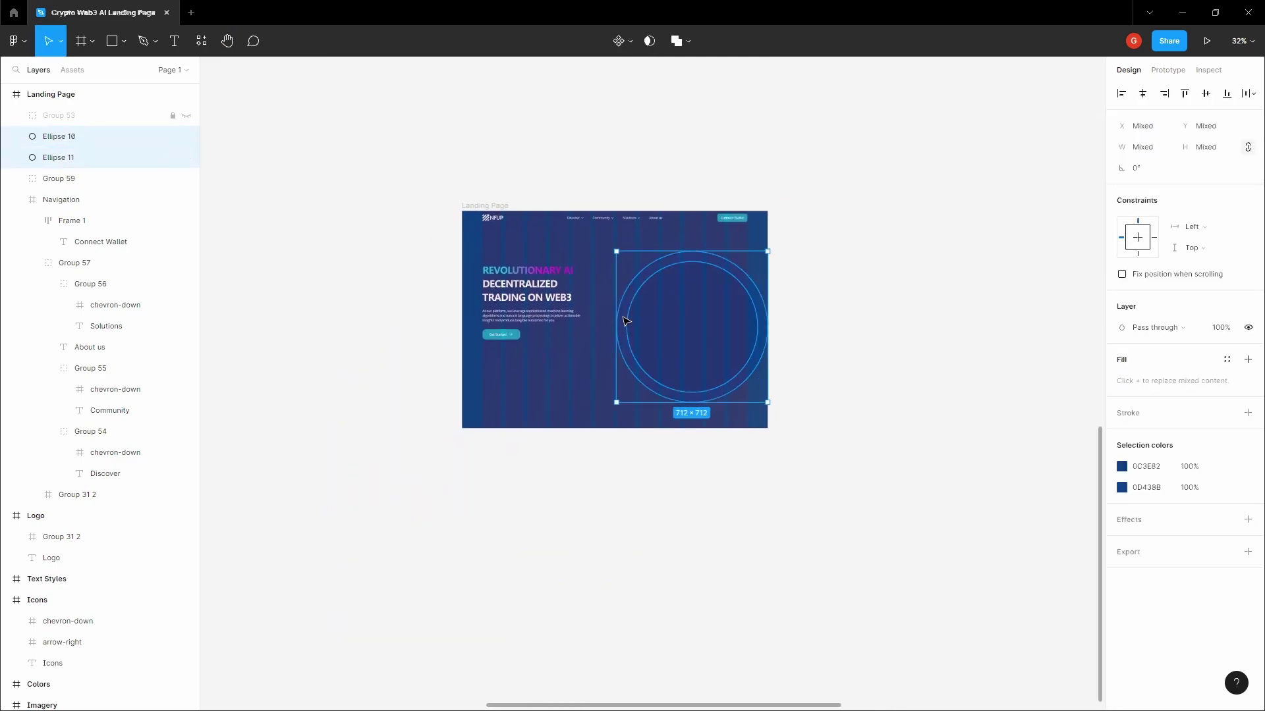
{"action": "key", "text": "ctrl+g"}
Step: Unhide and unlock the phone mockup group in front of the circles
{"action": "left_click", "coordinate": [98, 117]}
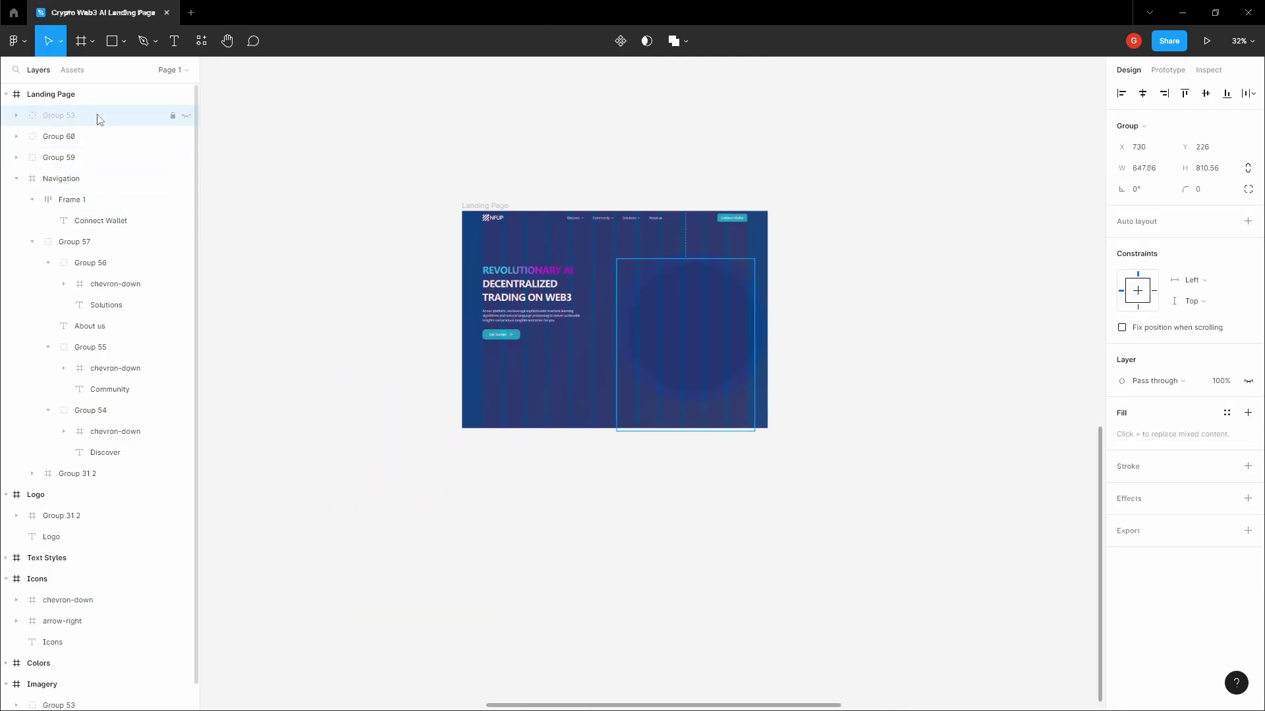
{"action": "left_click", "coordinate": [187, 115]}
{"action": "left_click", "coordinate": [412, 252]}
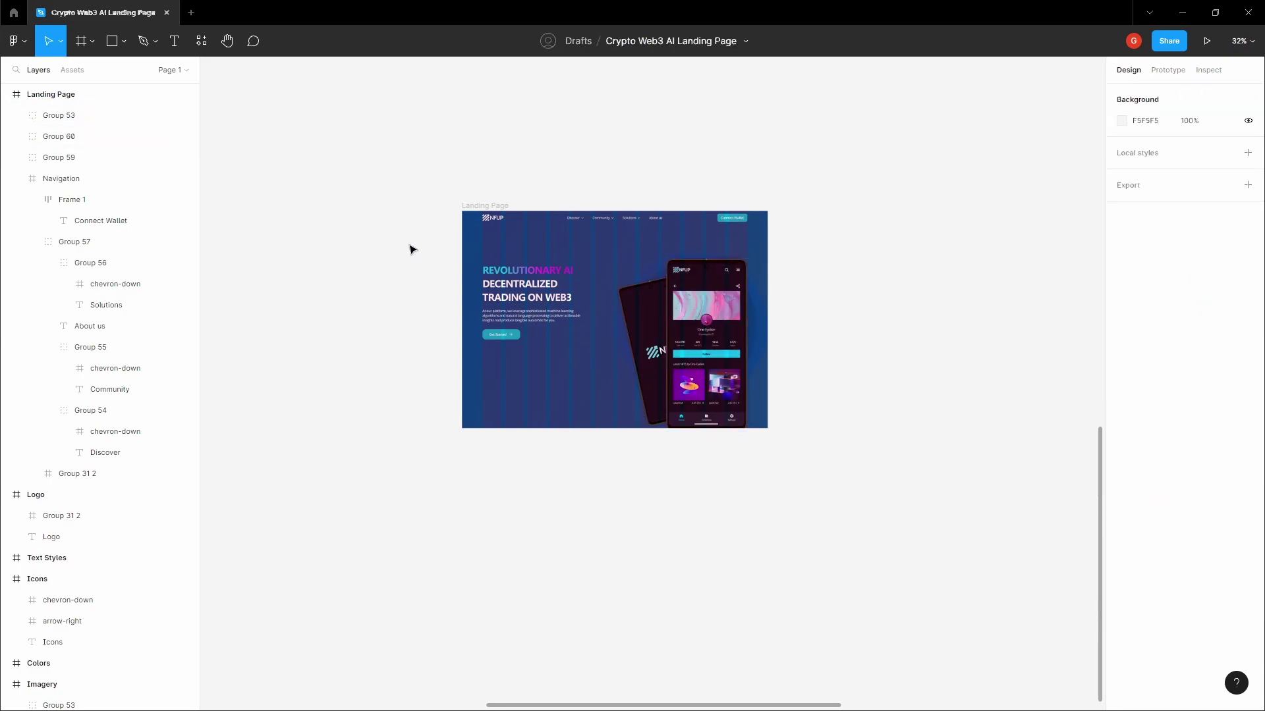
Step: Hide the layout grid on the Landing Page frame
{"action": "scroll", "coordinate": [571, 279], "scroll_direction": "up", "scroll_amount": 1}
{"action": "left_click_drag", "start_coordinate": [571, 279], "coordinate": [508, 336]}
{"action": "left_click_drag", "start_coordinate": [508, 272], "coordinate": [442, 239]}
{"action": "scroll", "coordinate": [442, 239], "scroll_direction": "up", "scroll_amount": 1}
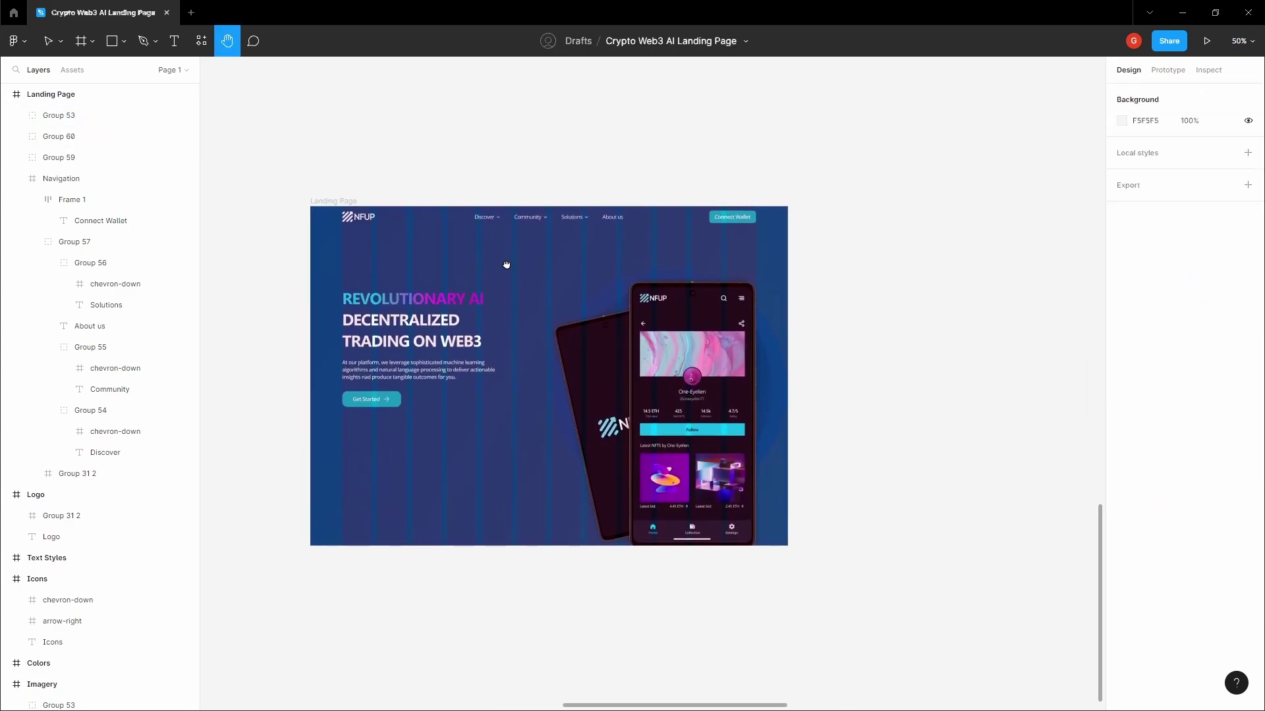
{"action": "key", "text": "v"}
{"action": "key", "text": "ctrl+shift+4"}
Step: Examine the hero section with the blue circles behind the phone mockup
{"action": "key", "text": "space"}
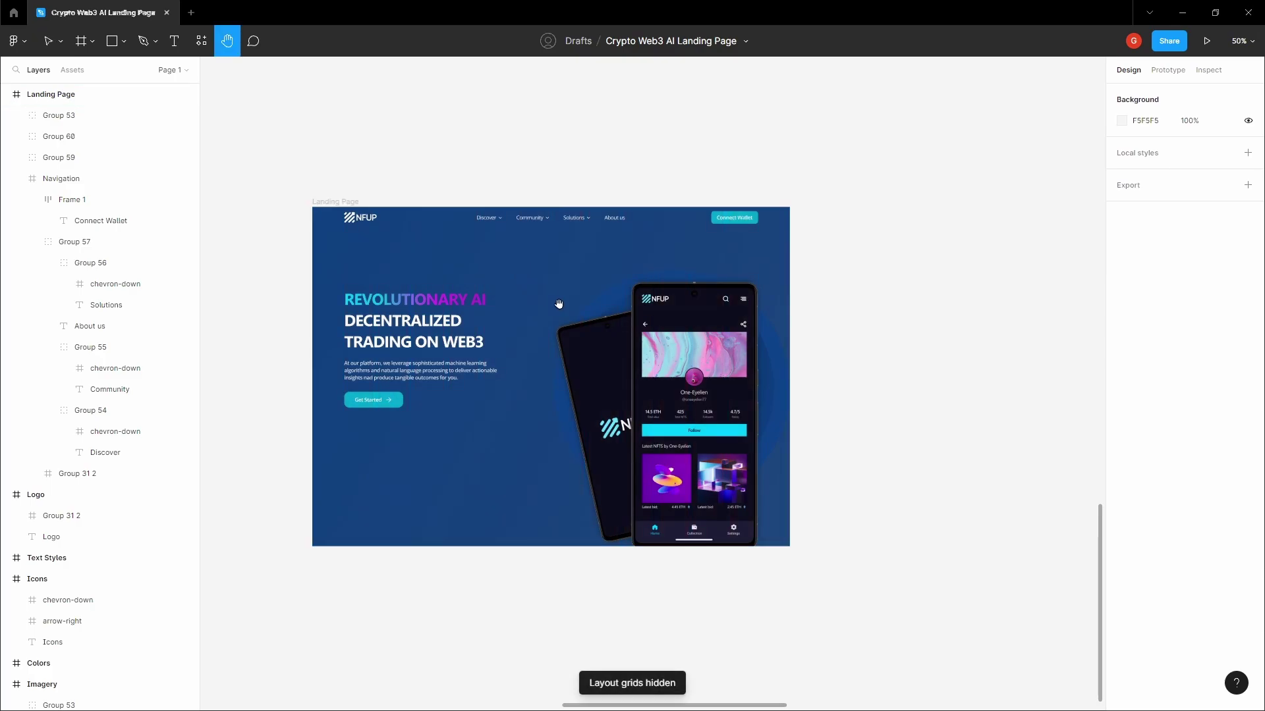
{"action": "left_click", "coordinate": [561, 338]}
{"action": "left_click", "coordinate": [506, 290]}
{"action": "key", "text": "space"}
{"action": "left_click_drag", "start_coordinate": [505, 289], "coordinate": [532, 300]}
{"action": "scroll", "coordinate": [545, 308], "scroll_direction": "up", "scroll_amount": 1}
{"action": "scroll", "coordinate": [525, 325], "scroll_direction": "up", "scroll_amount": 1}
{"action": "scroll", "coordinate": [520, 299], "scroll_direction": "up", "scroll_amount": 1}
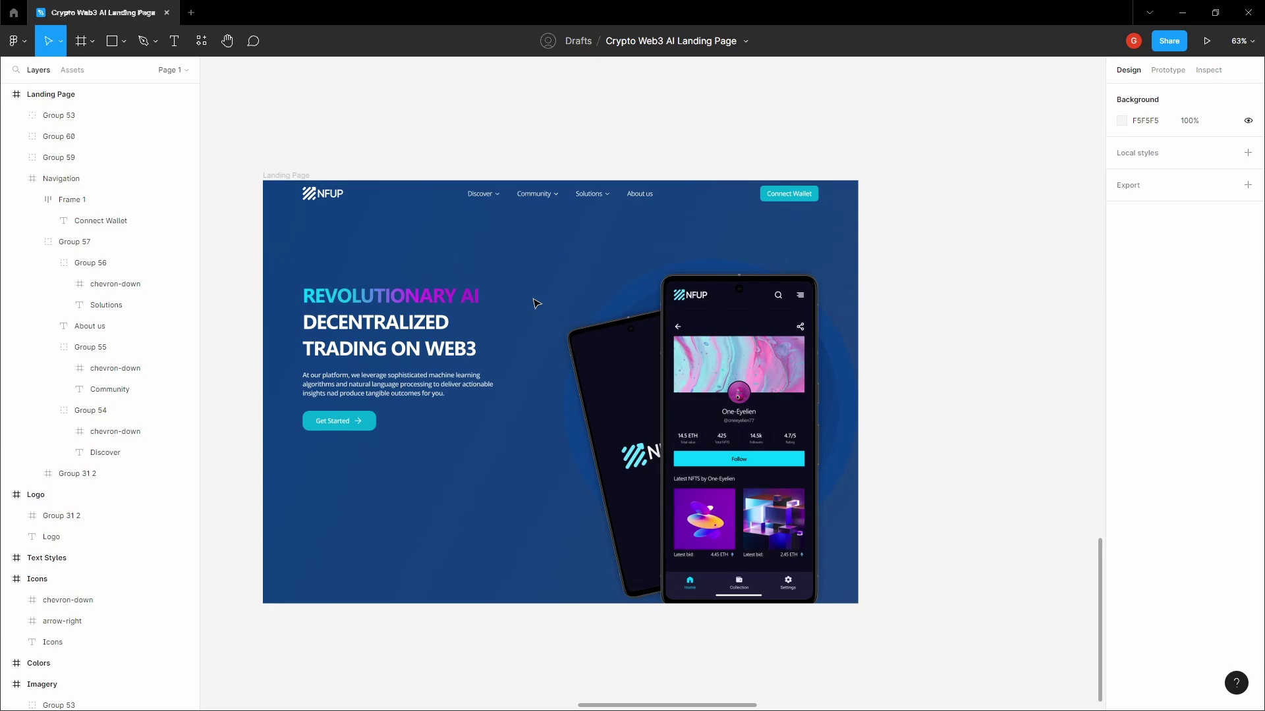